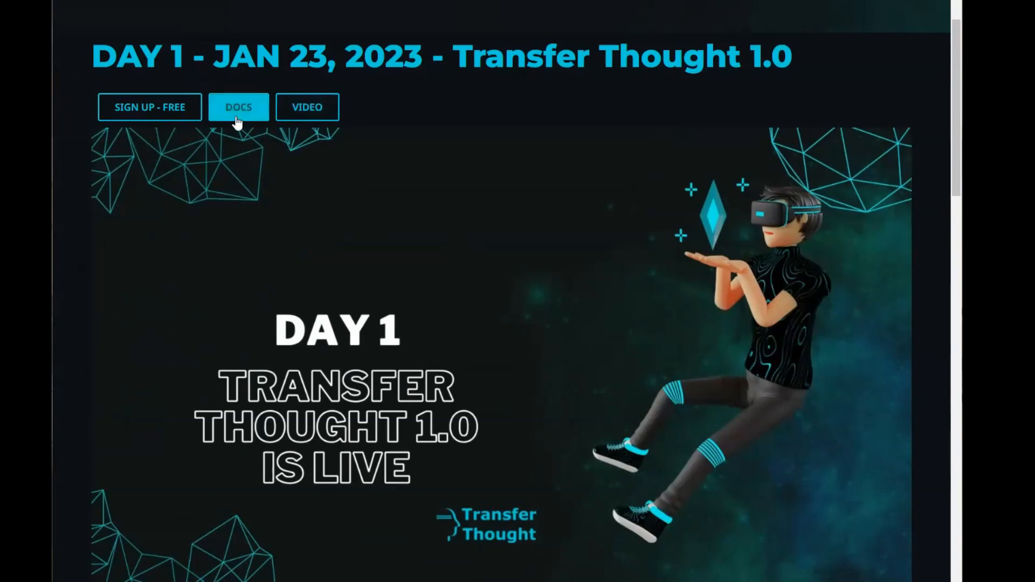
# Look through the Day 1 and following daily announcements on the Launch Week page
pyautogui.scroll(-1, 292, 232)
pyautogui.scroll(-8, 306, 242)
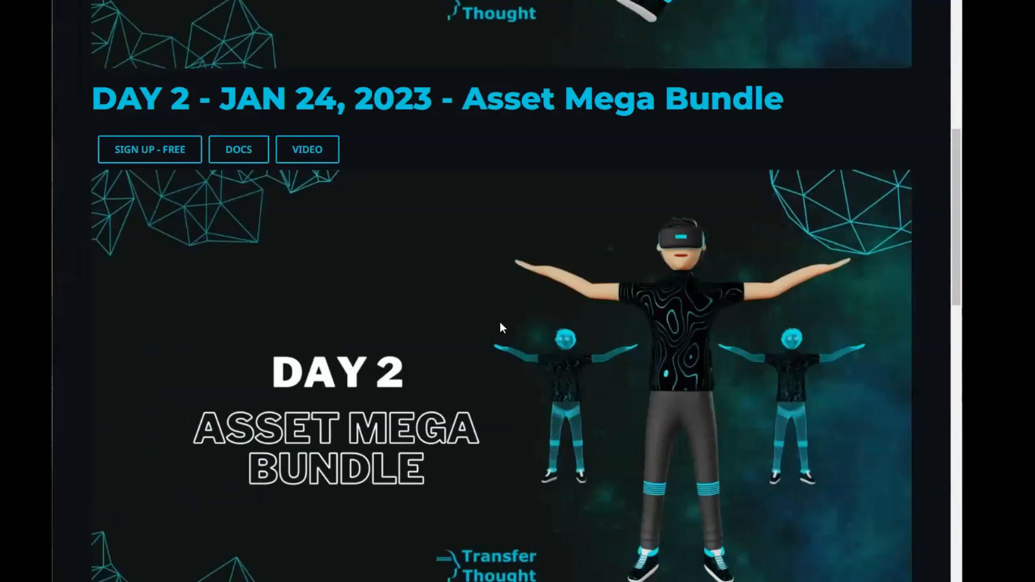
pyautogui.scroll(-8, 529, 293)
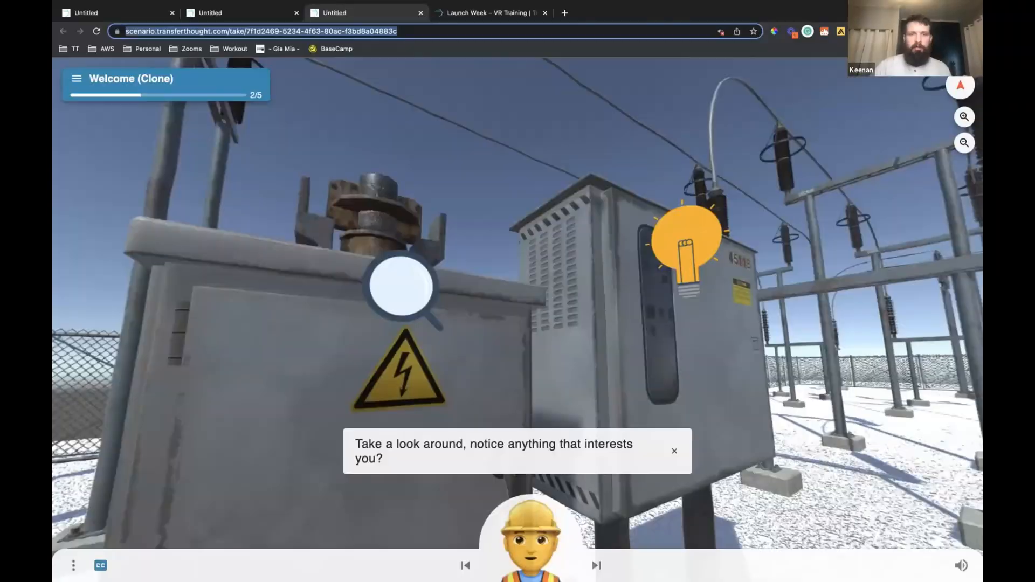
# Look around the electrical cabinets and substation in the Welcome (Clone) step of the published scenario
pyautogui.moveTo(511, 228); pyautogui.dragTo(510, 232)
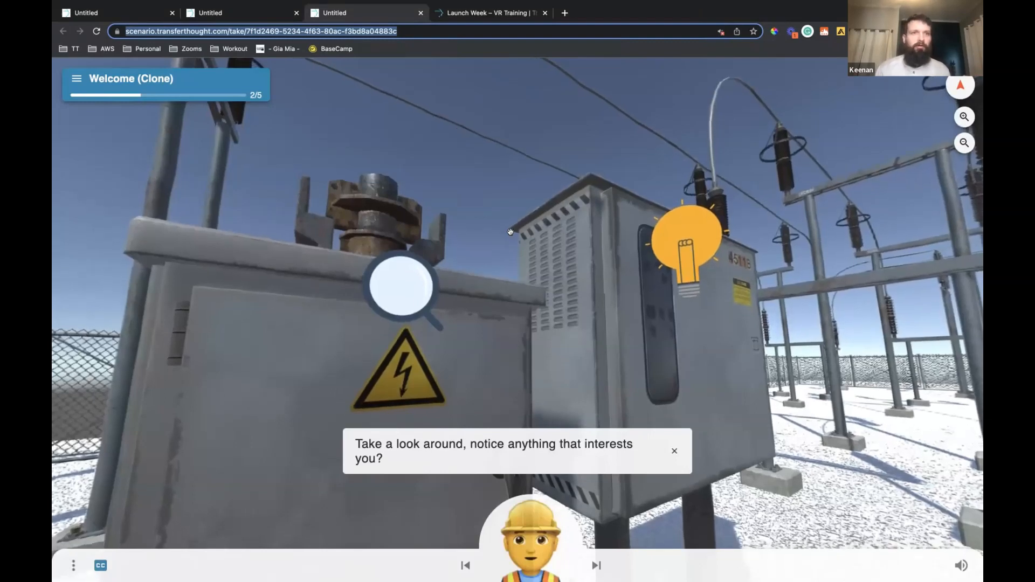
pyautogui.click(484, 158)
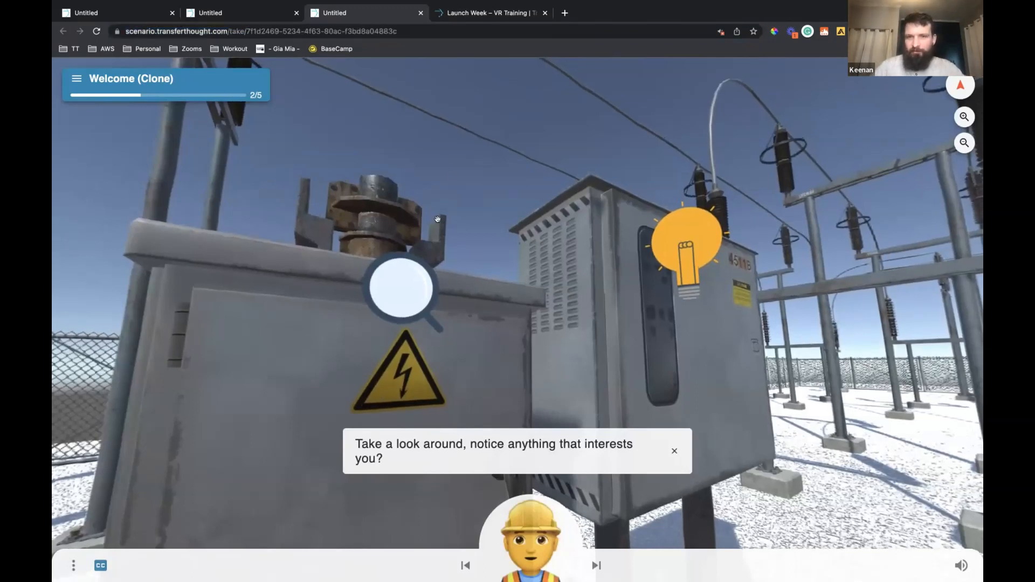
pyautogui.moveTo(277, 285); pyautogui.dragTo(367, 298)
pyautogui.moveTo(316, 343); pyautogui.dragTo(397, 324)
pyautogui.moveTo(325, 299); pyautogui.dragTo(492, 299)
pyautogui.moveTo(389, 296); pyautogui.dragTo(534, 248)
pyautogui.moveTo(505, 299)
pyautogui.mouseDown()
pyautogui.moveTo(353, 129)
pyautogui.moveTo(376, 109)
pyautogui.moveTo(549, 96)
pyautogui.mouseUp()
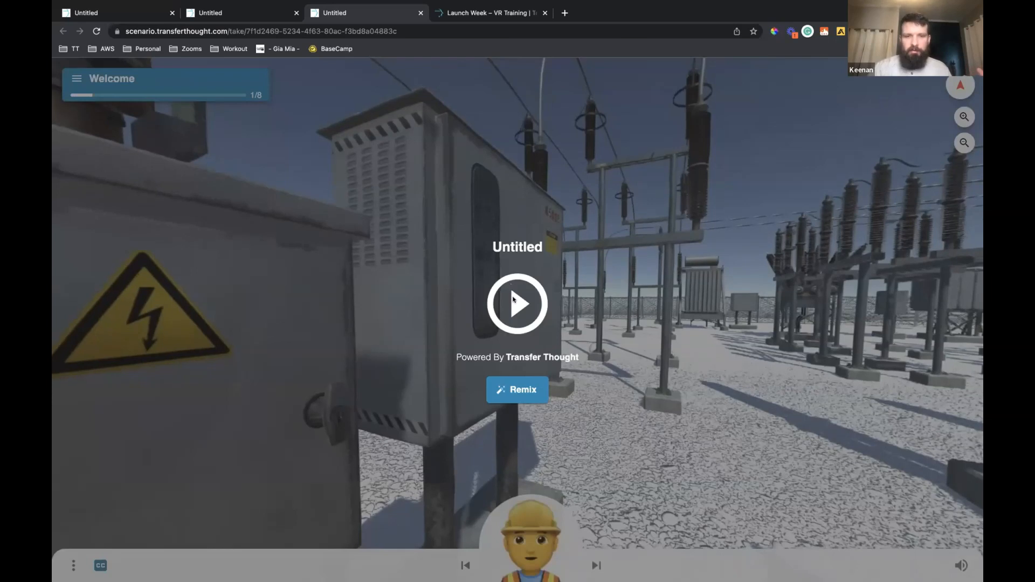
# Start the published Untitled scenario, explore Location 1 and try the magnifying glass hotspot above the high-voltage sign
pyautogui.click(513, 300)
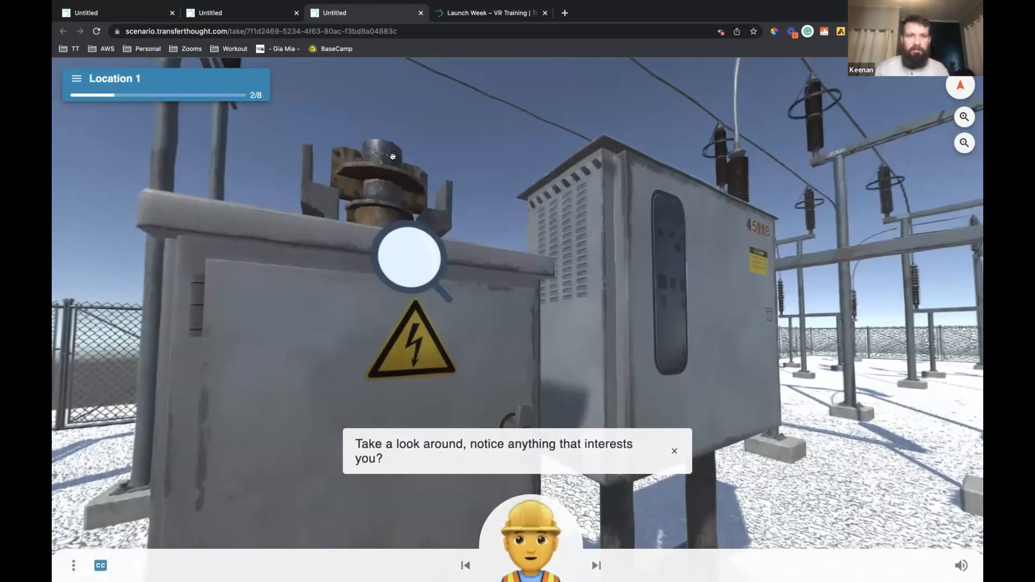
pyautogui.moveTo(425, 200); pyautogui.dragTo(345, 269)
pyautogui.moveTo(538, 245); pyautogui.dragTo(384, 298)
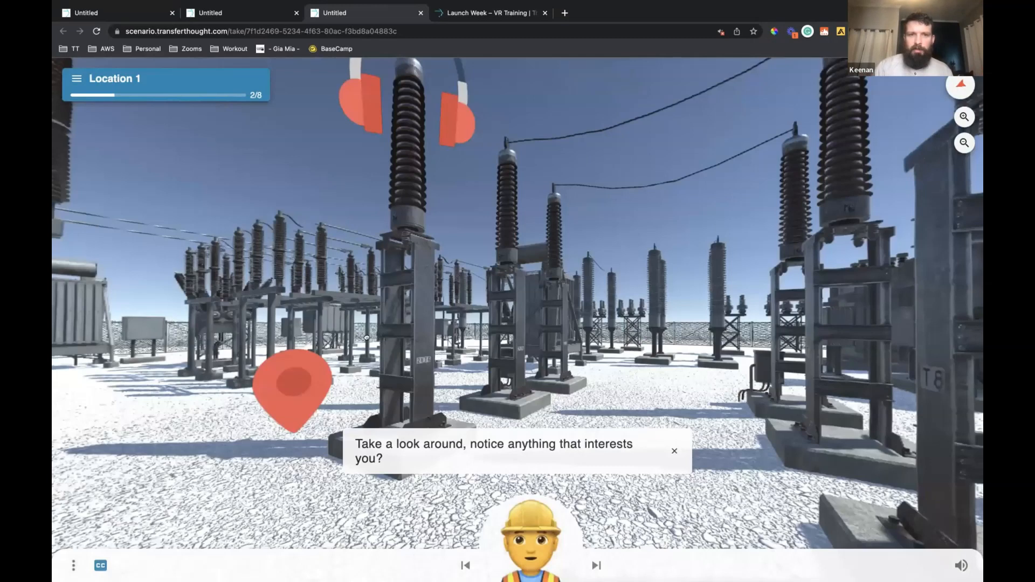
pyautogui.moveTo(384, 324); pyautogui.dragTo(687, 290)
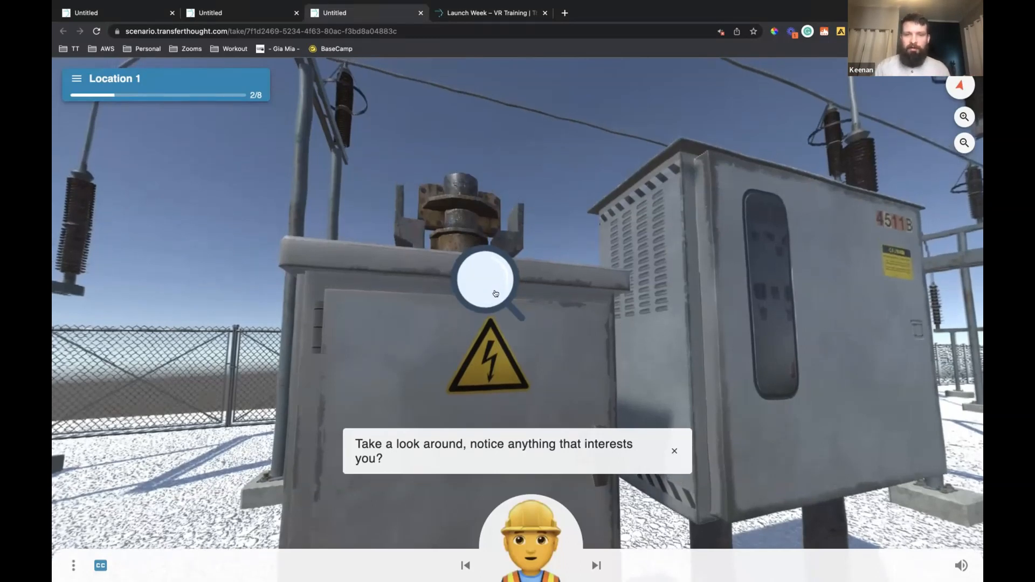
pyautogui.click(496, 293)
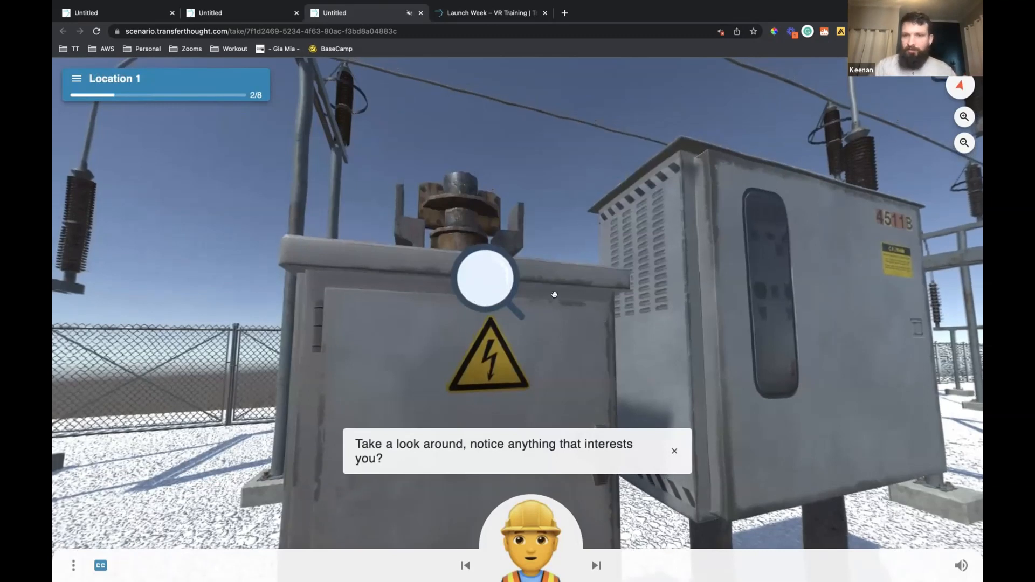
# Try the headphones hotspot in Location 1 and follow the red location pin to New Location
pyautogui.moveTo(599, 326); pyautogui.dragTo(536, 316)
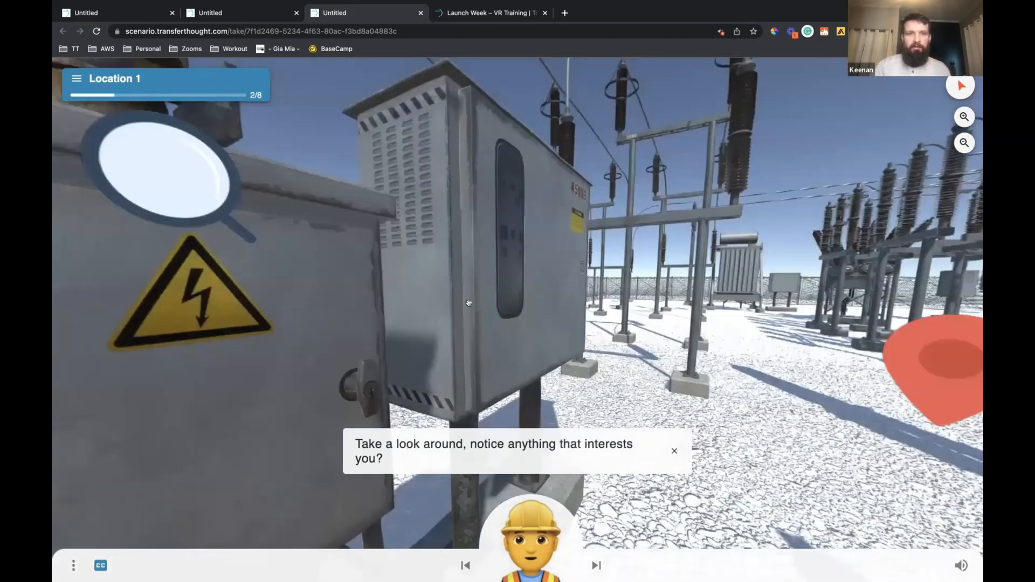
pyautogui.moveTo(411, 304); pyautogui.dragTo(403, 306)
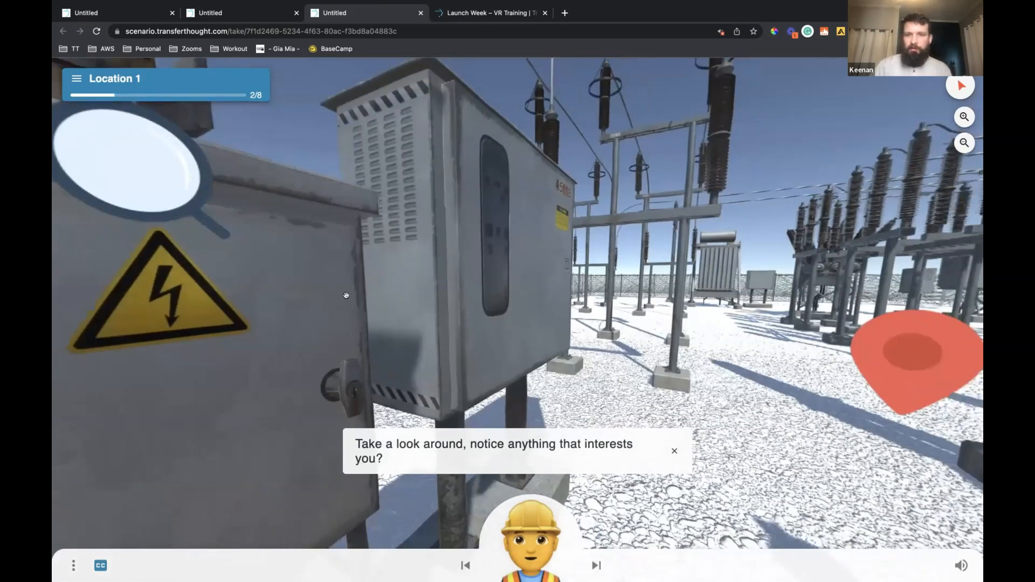
pyautogui.moveTo(269, 344); pyautogui.dragTo(245, 387)
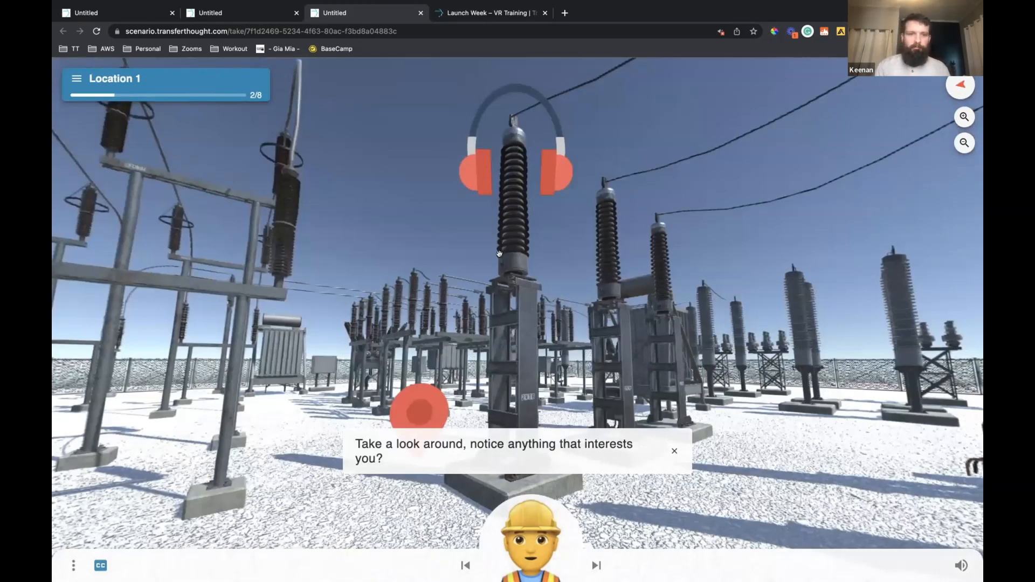
pyautogui.moveTo(515, 156); pyautogui.dragTo(515, 151)
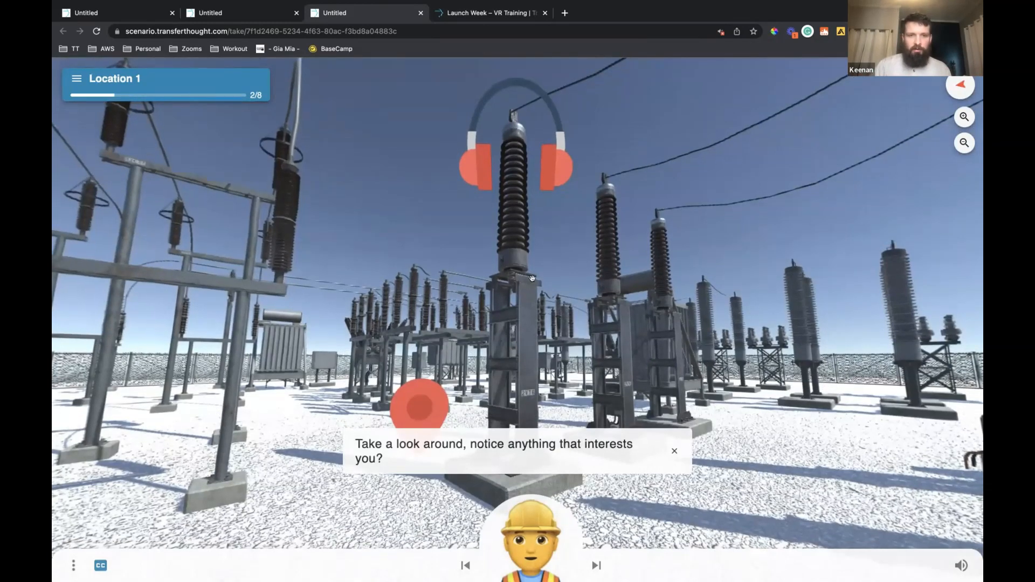
pyautogui.moveTo(410, 406); pyautogui.dragTo(437, 316)
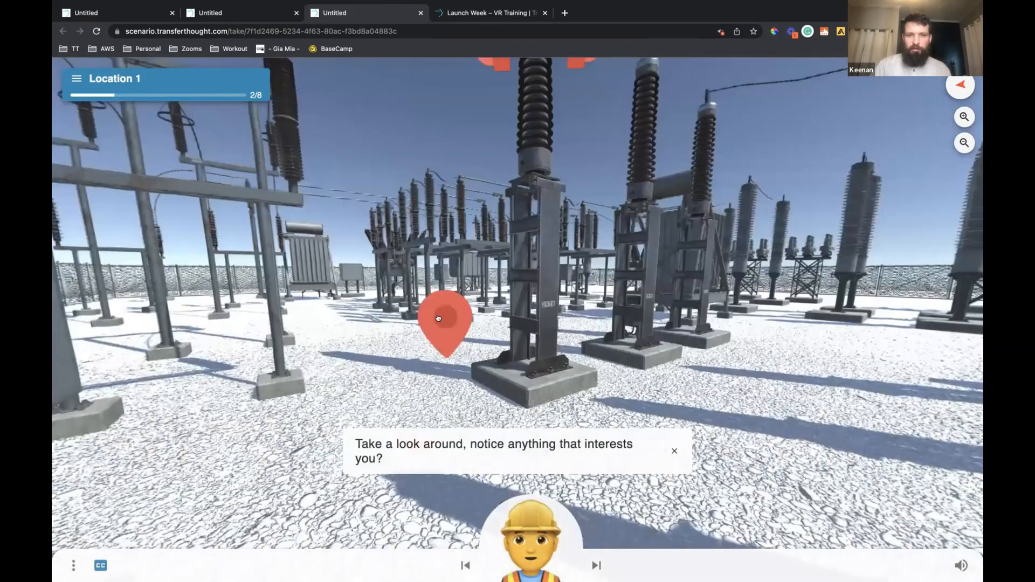
pyautogui.click(438, 318)
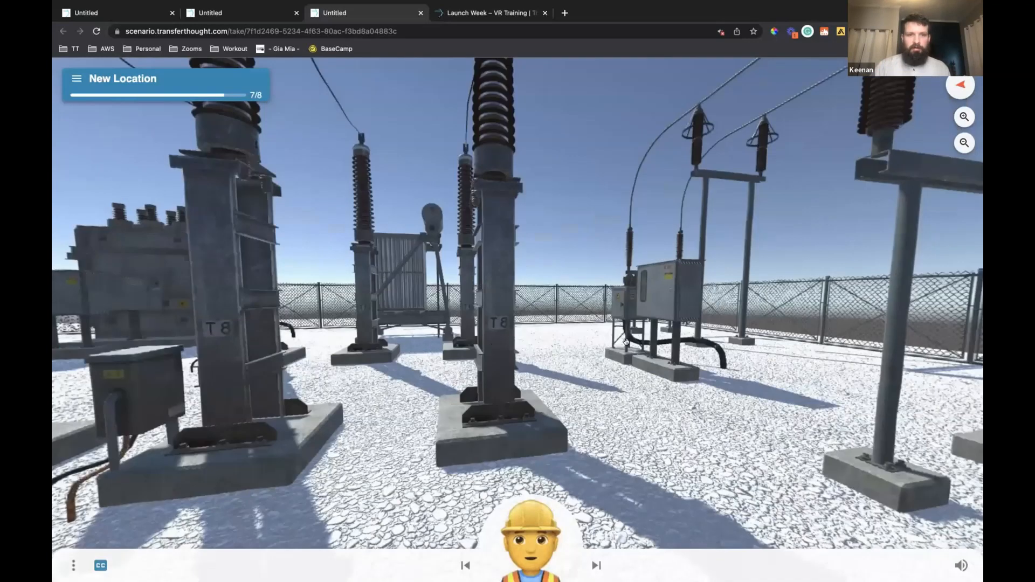
# Look around the substation surroundings in the New Location step of the published scenario
pyautogui.moveTo(452, 307); pyautogui.dragTo(742, 329)
pyautogui.moveTo(511, 317); pyautogui.dragTo(693, 356)
pyautogui.moveTo(524, 346); pyautogui.dragTo(634, 319)
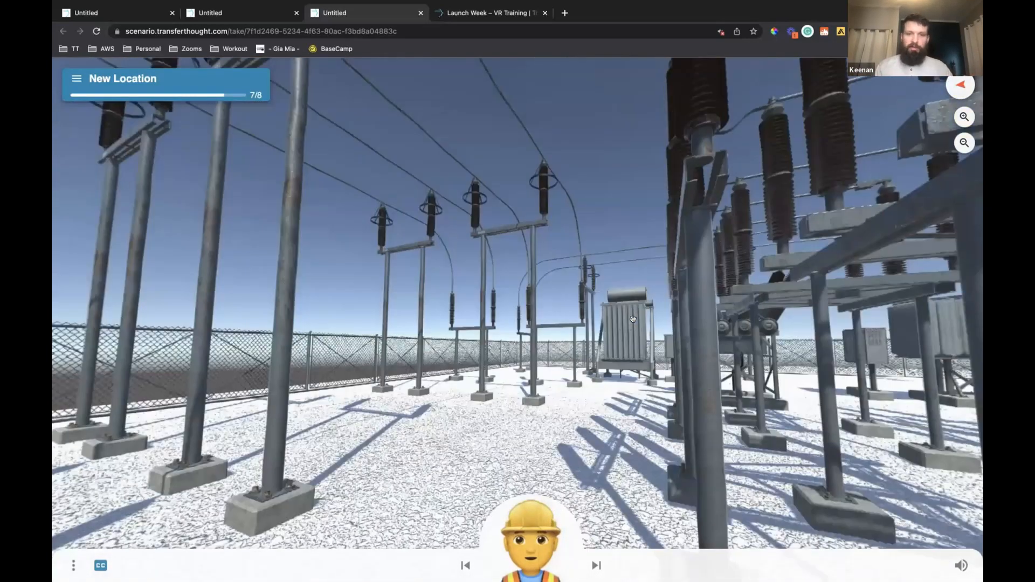
pyautogui.moveTo(517, 295); pyautogui.dragTo(600, 273)
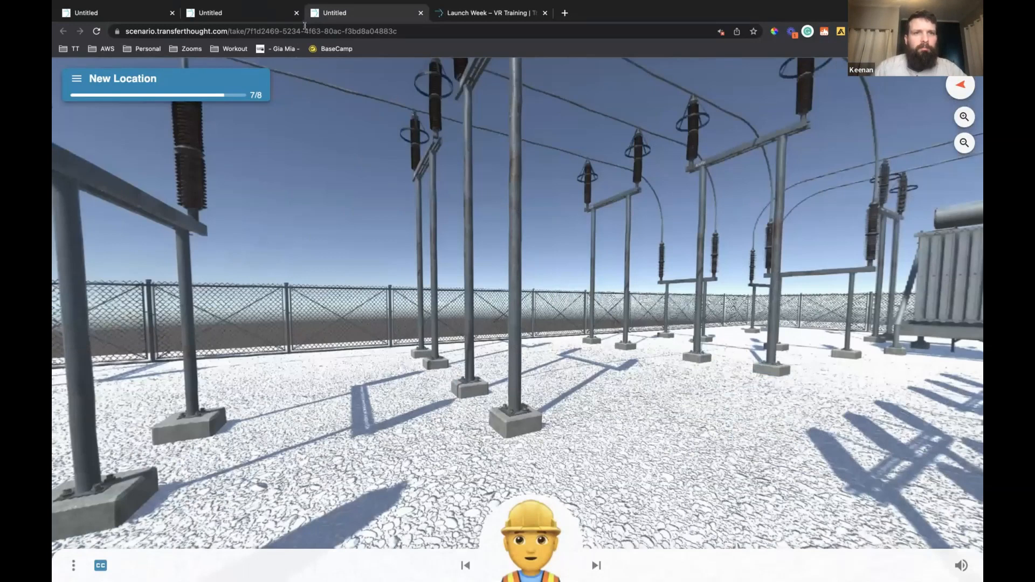
# Close the published scenario preview, return to the scenario editor and reload it
pyautogui.click(322, 31)
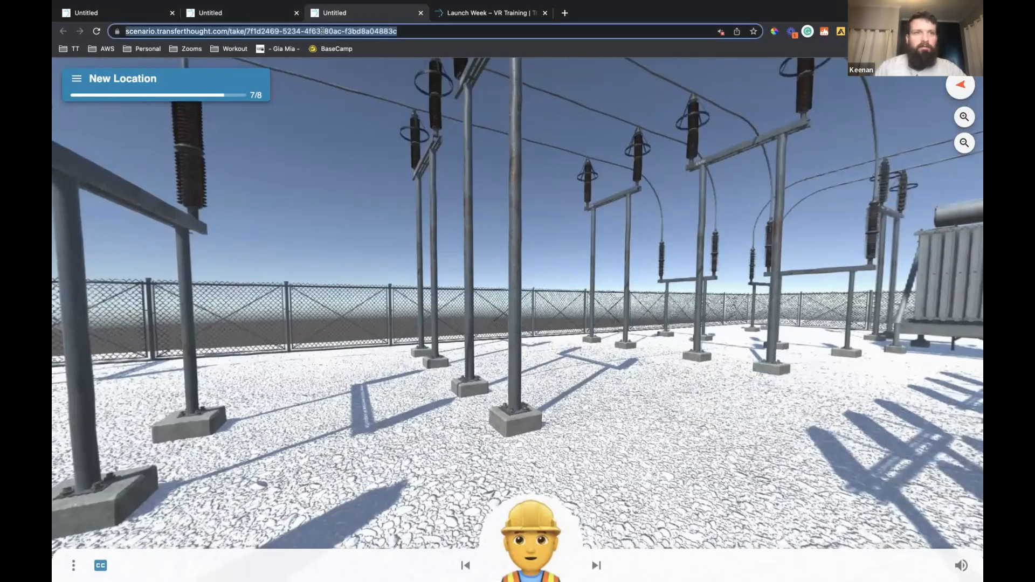
pyautogui.click(302, 14)
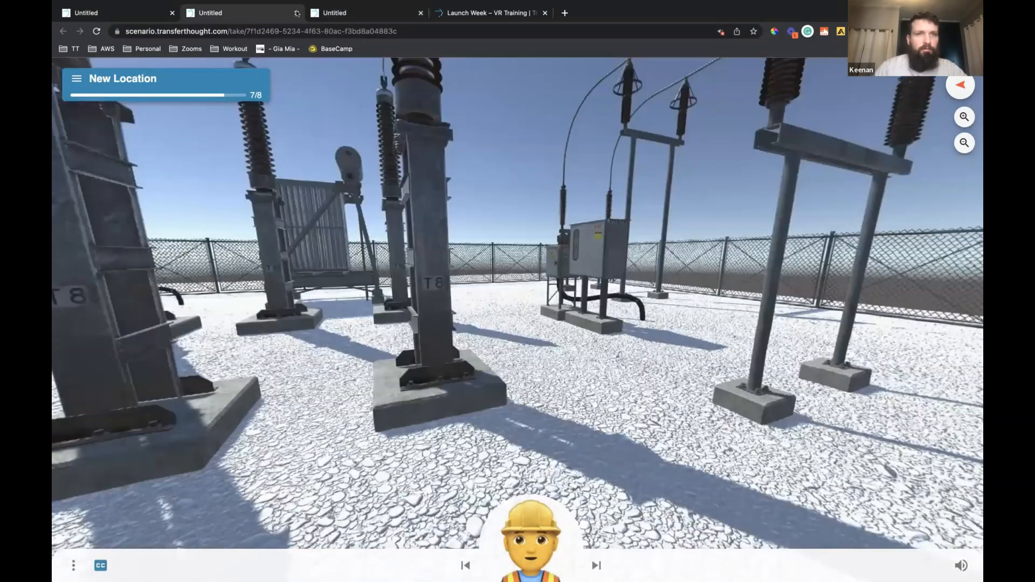
pyautogui.press('super+w')
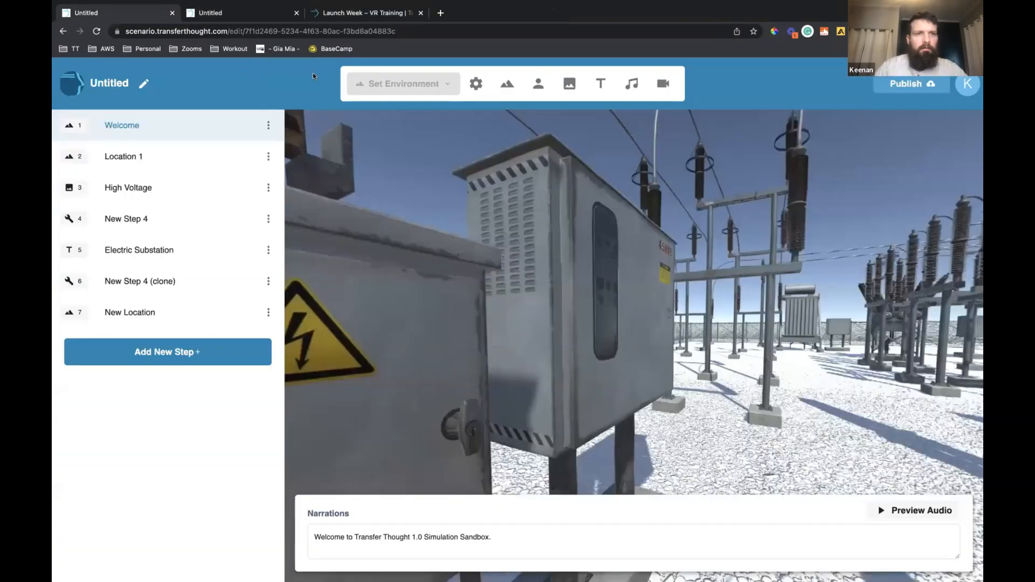
pyautogui.press('super+r')
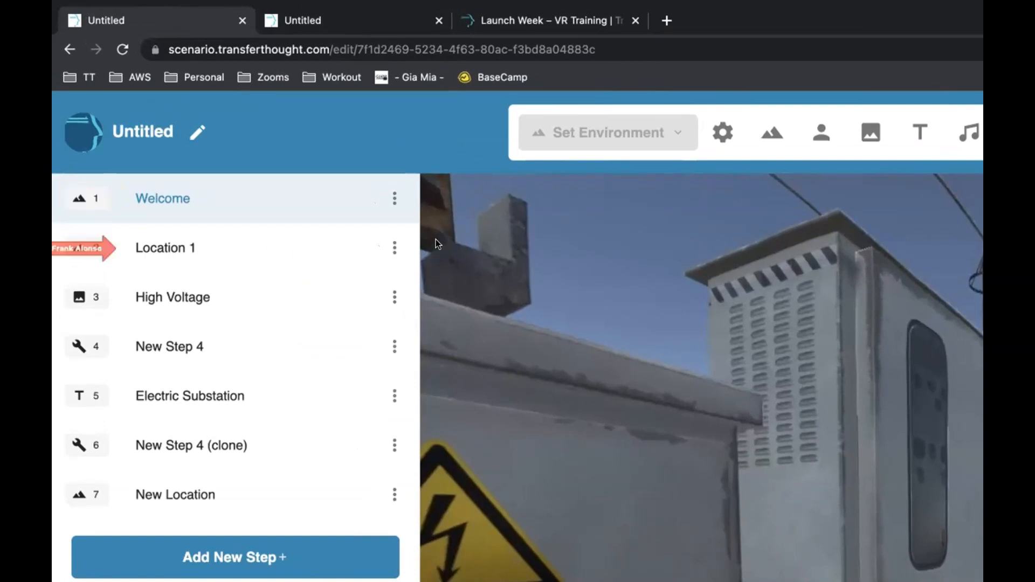
# Look around the substation environment of the Welcome step in the editor
pyautogui.moveTo(687, 433); pyautogui.dragTo(582, 323)
pyautogui.moveTo(694, 374); pyautogui.dragTo(530, 448)
pyautogui.moveTo(662, 474); pyautogui.dragTo(440, 450)
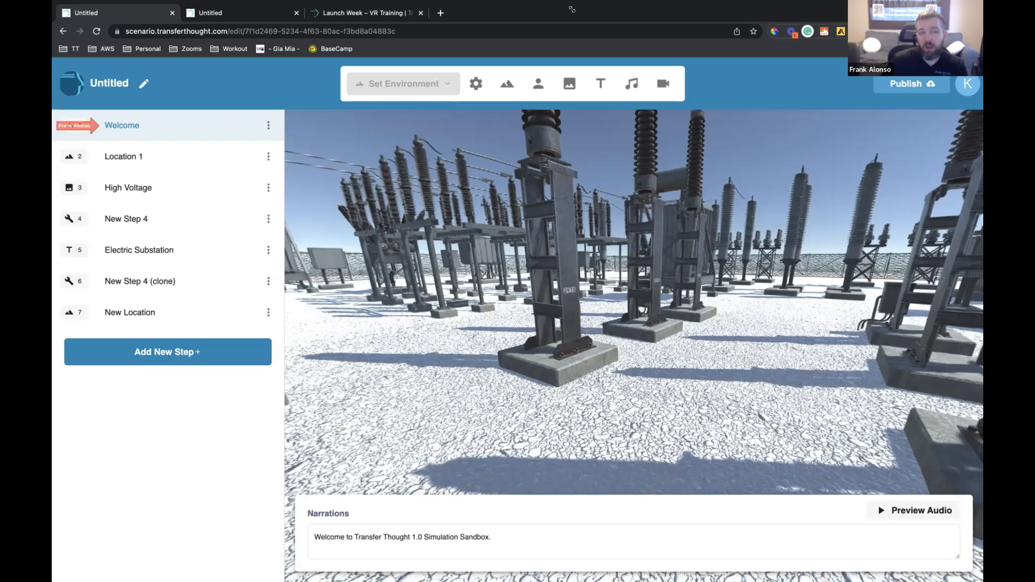
pyautogui.moveTo(568, 261); pyautogui.dragTo(313, 183)
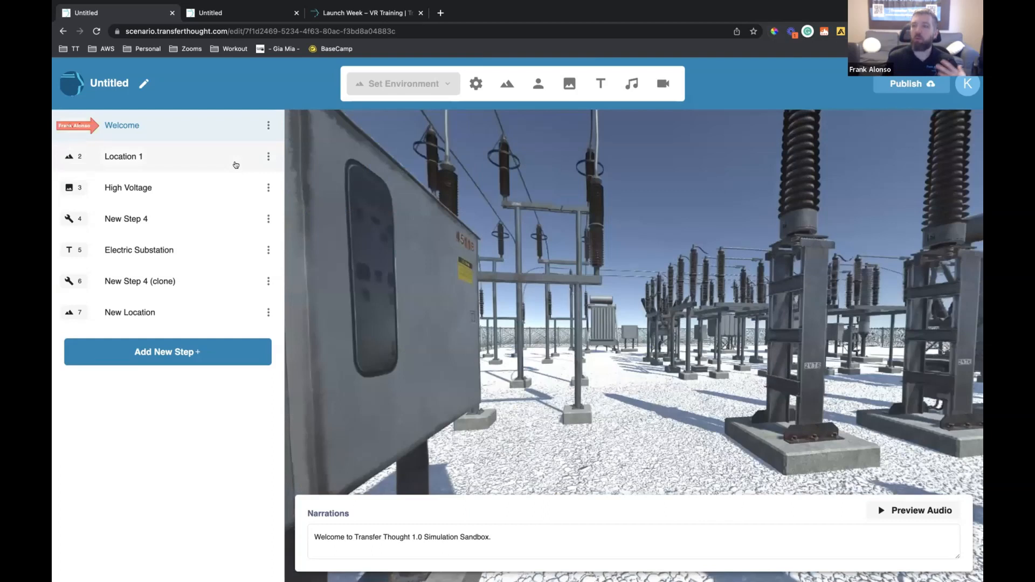
# Open the Location 1 step for editing and bring its red location pin into view
pyautogui.click(236, 164)
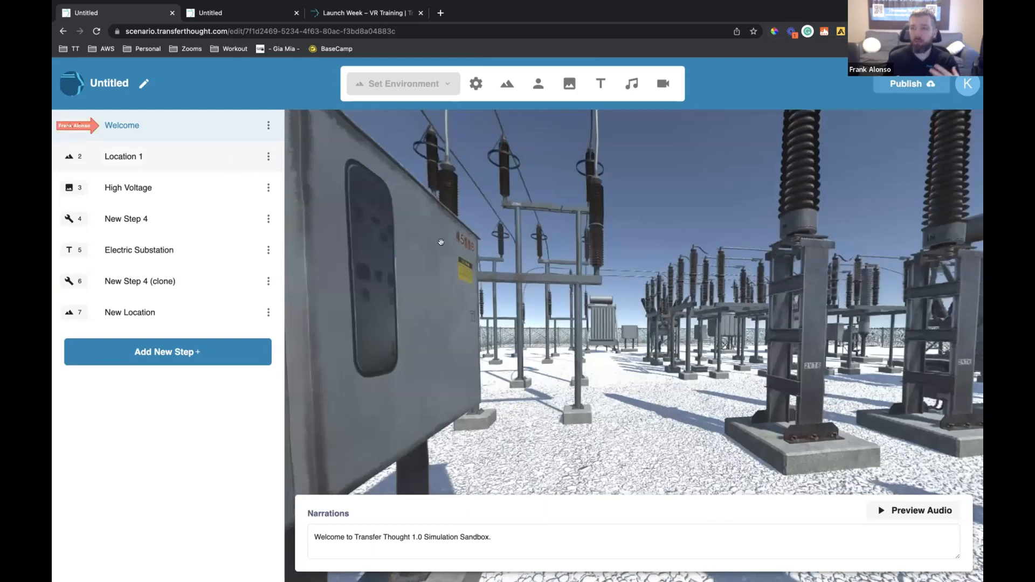
pyautogui.moveTo(550, 233); pyautogui.dragTo(460, 243)
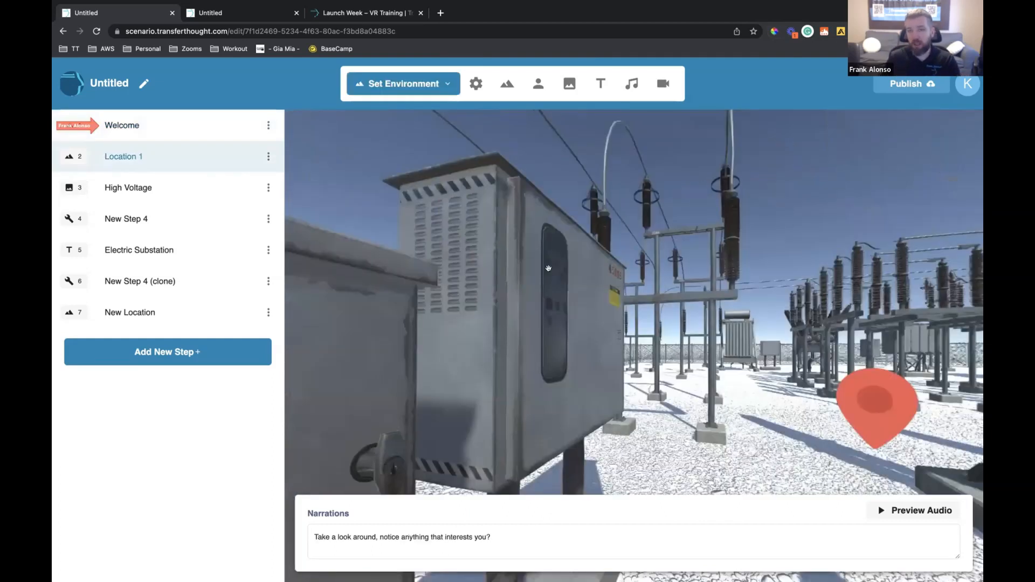
pyautogui.moveTo(540, 237); pyautogui.dragTo(459, 234)
pyautogui.moveTo(545, 240); pyautogui.dragTo(468, 242)
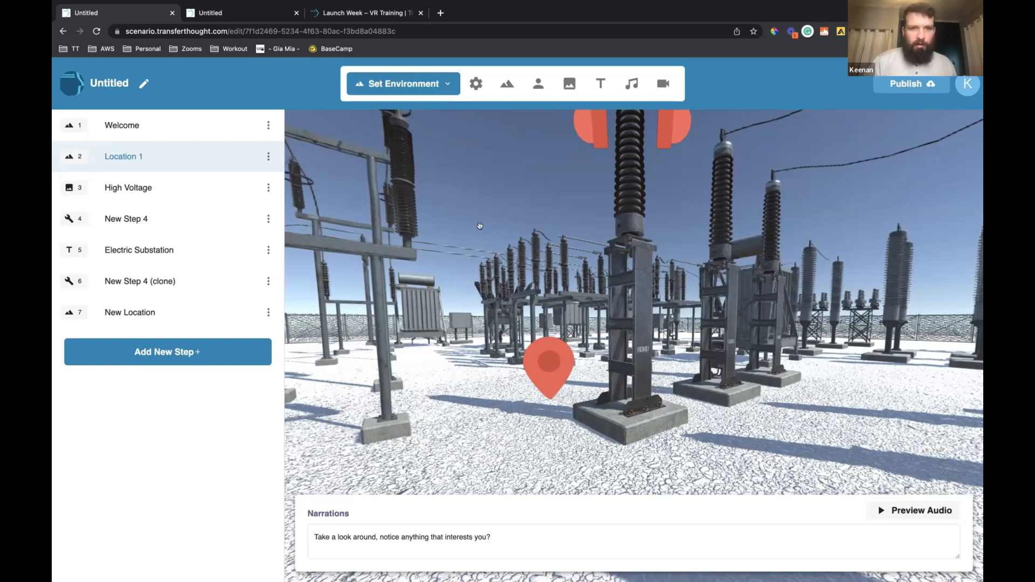
# Examine the magnifying glass hotspot above the high-voltage sign in Location 1
pyautogui.moveTo(561, 229); pyautogui.dragTo(778, 193)
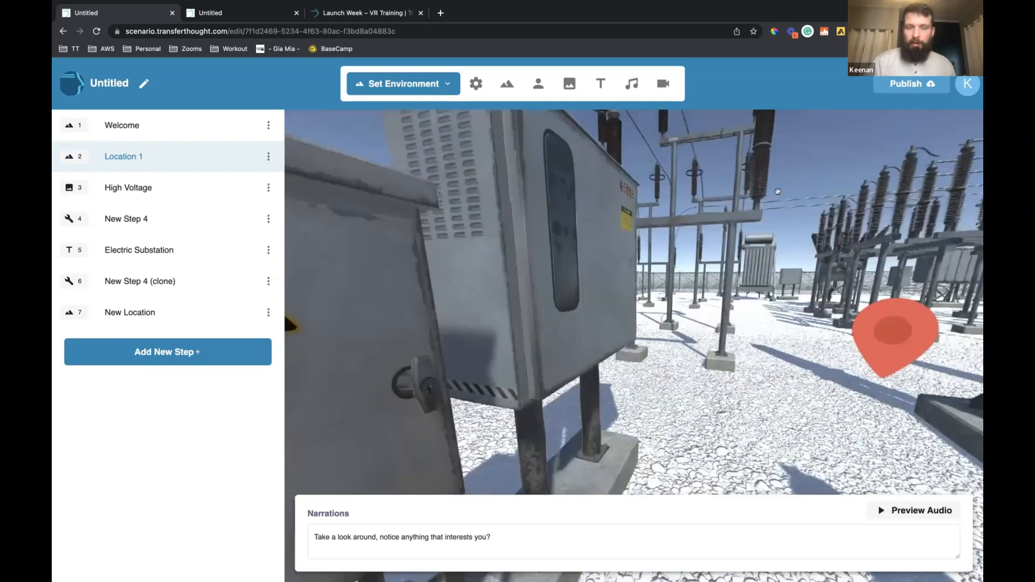
pyautogui.moveTo(631, 263); pyautogui.dragTo(755, 263)
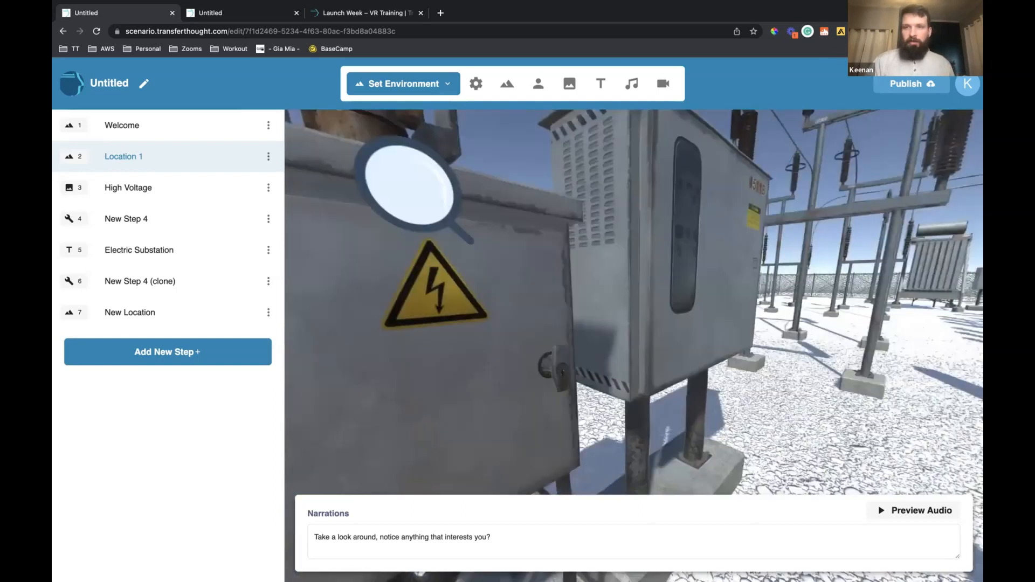
pyautogui.moveTo(730, 307); pyautogui.dragTo(696, 312)
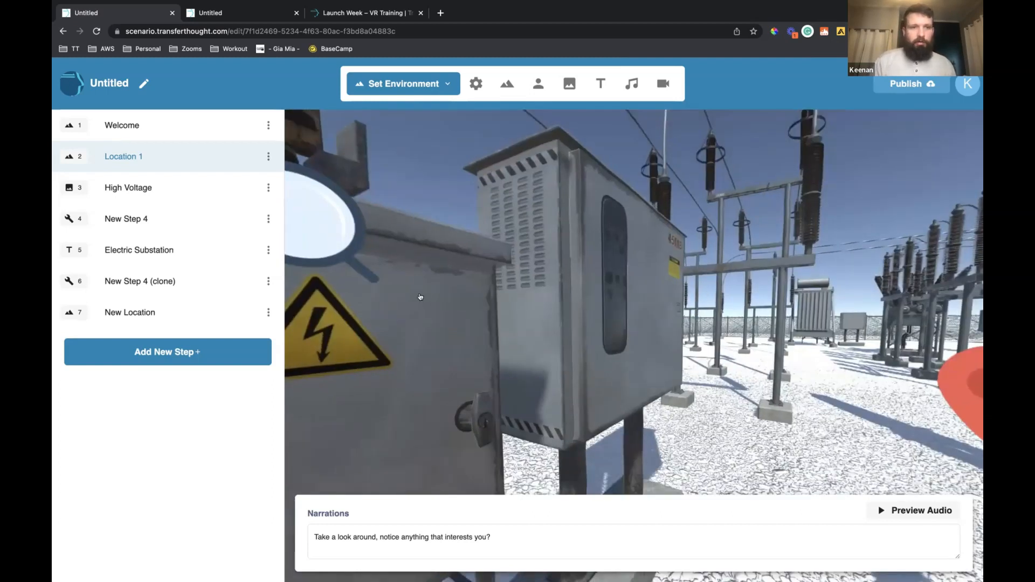
pyautogui.moveTo(467, 277); pyautogui.dragTo(645, 294)
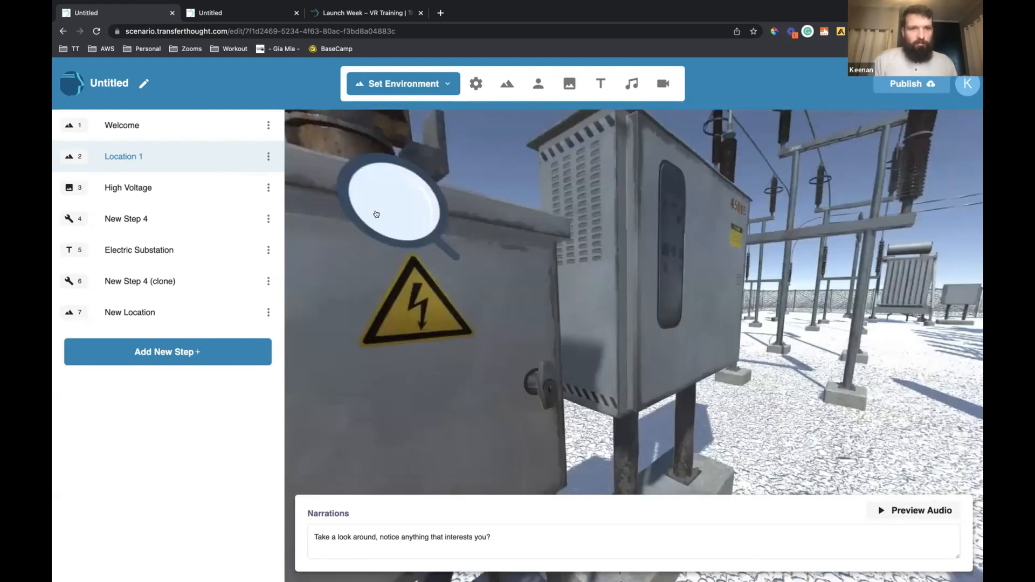
pyautogui.click(394, 211)
pyautogui.click(529, 214)
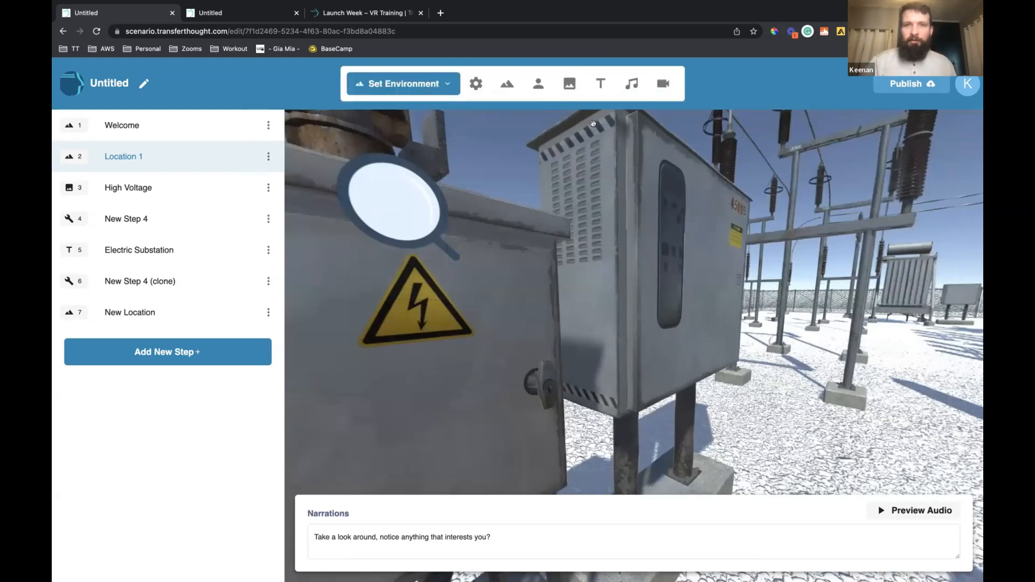
# Browse the Icons folder of the Transfer Thought image library, enter "mag" as the search term, and close the library without adding an image
pyautogui.click(572, 85)
pyautogui.click(709, 276)
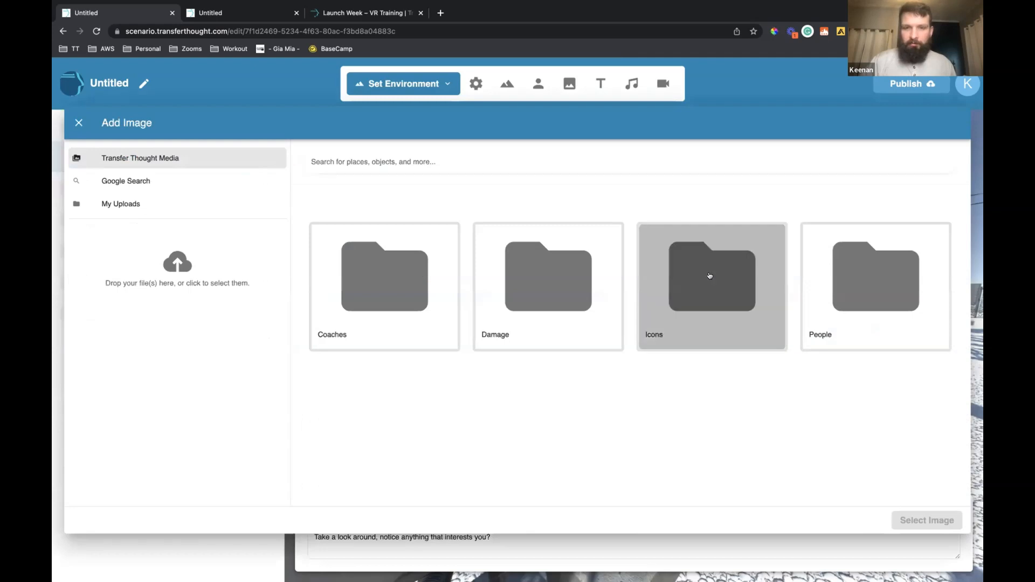
pyautogui.scroll(-10, 658, 351)
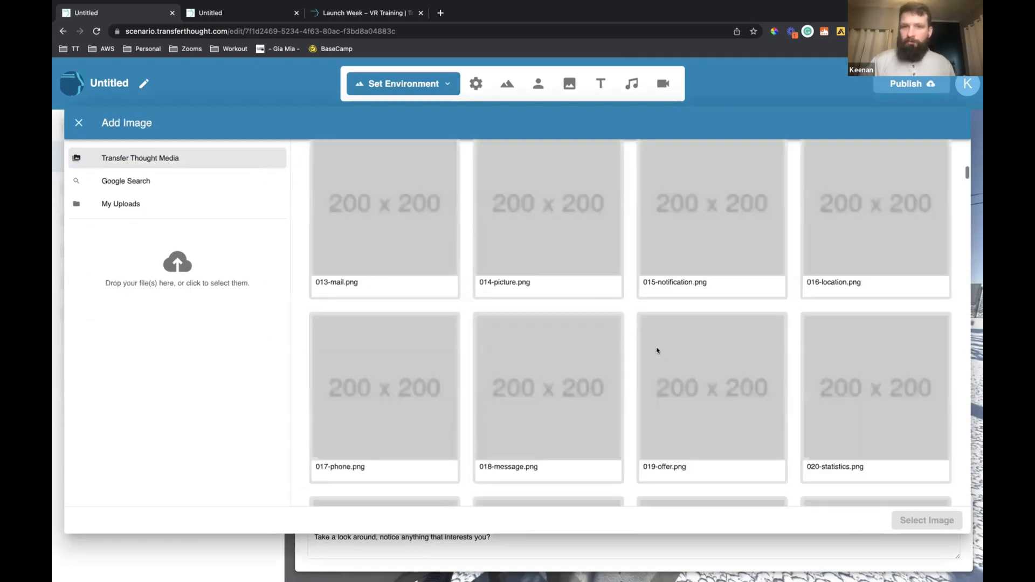
pyautogui.scroll(-15, 657, 350)
pyautogui.scroll(-15, 658, 351)
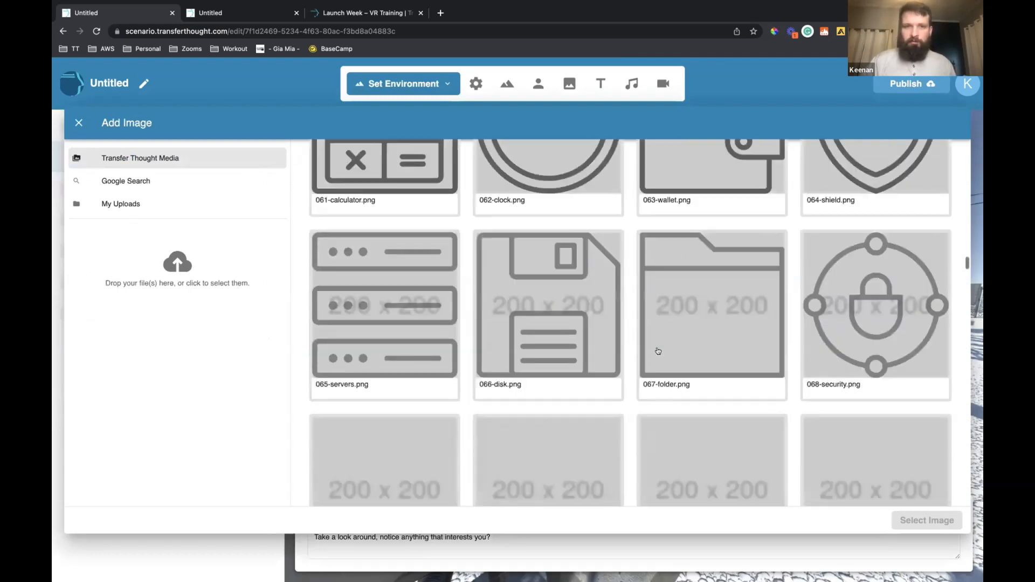
pyautogui.scroll(3, 659, 351)
pyautogui.scroll(20, 440, 157)
pyautogui.click(440, 156)
pyautogui.write('mag')
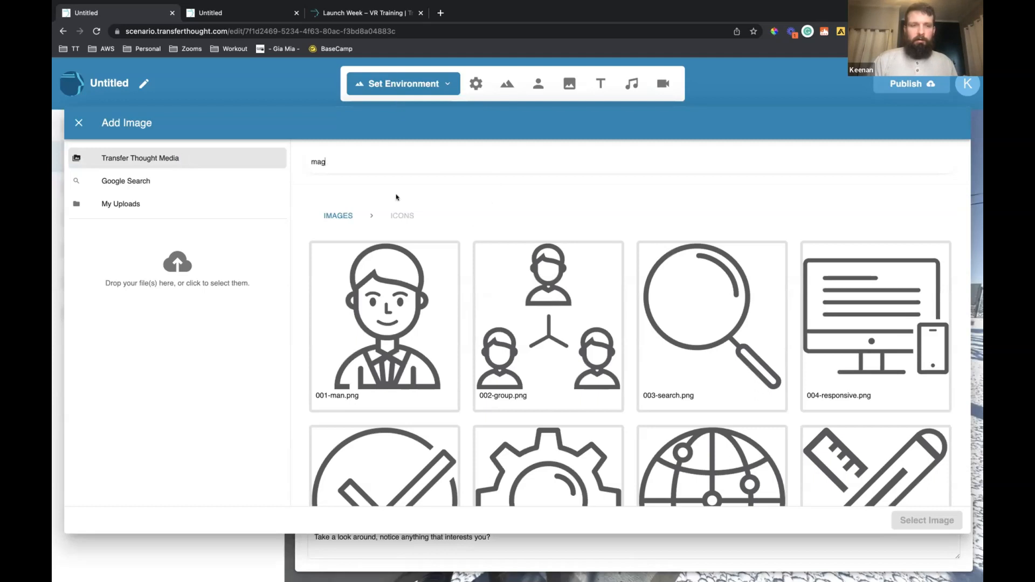
pyautogui.click(79, 123)
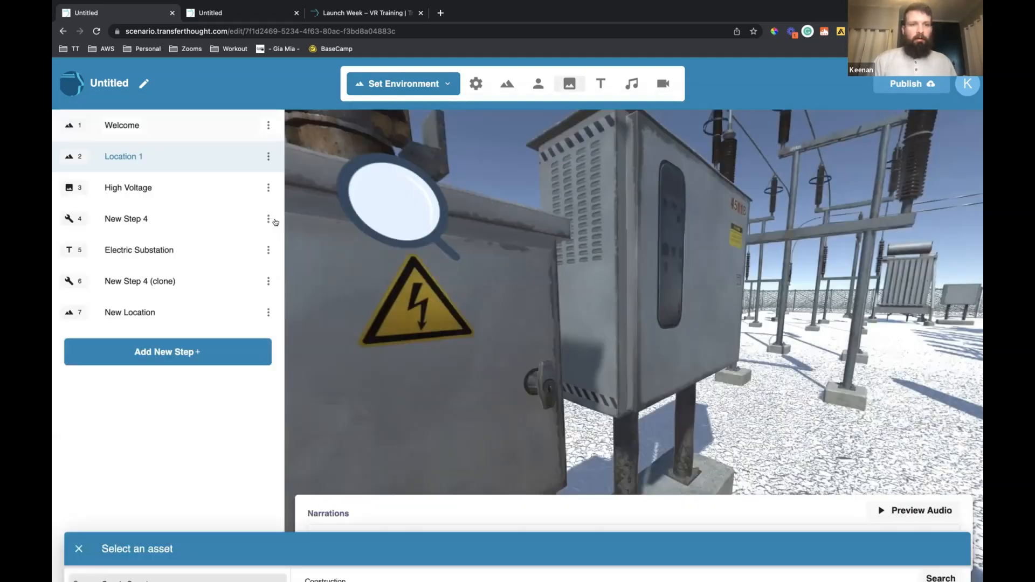
# Examine the Click event handler in the magnifying glass hotspot's prop options, and close them without saving
pyautogui.click(371, 210)
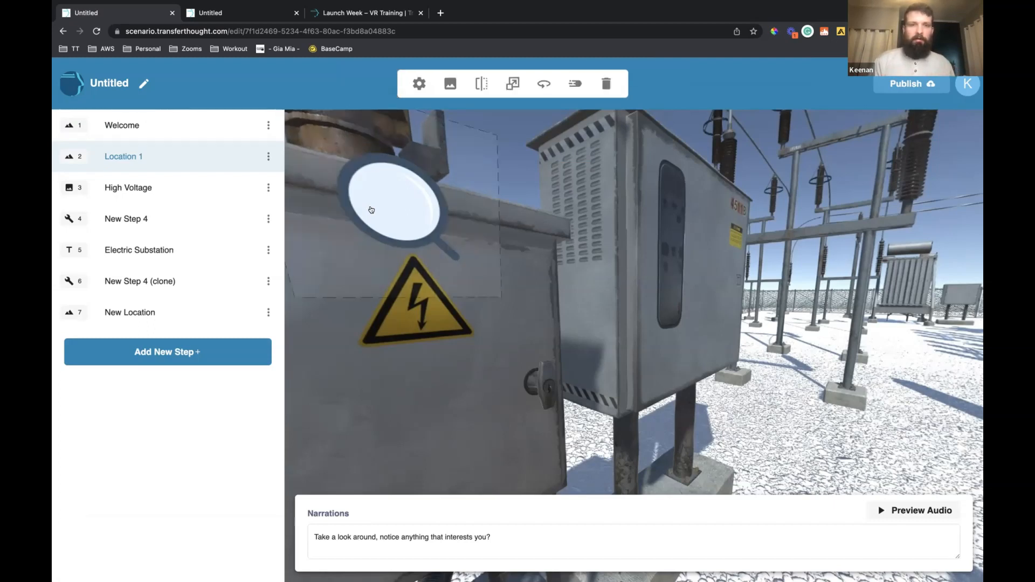
pyautogui.click(419, 83)
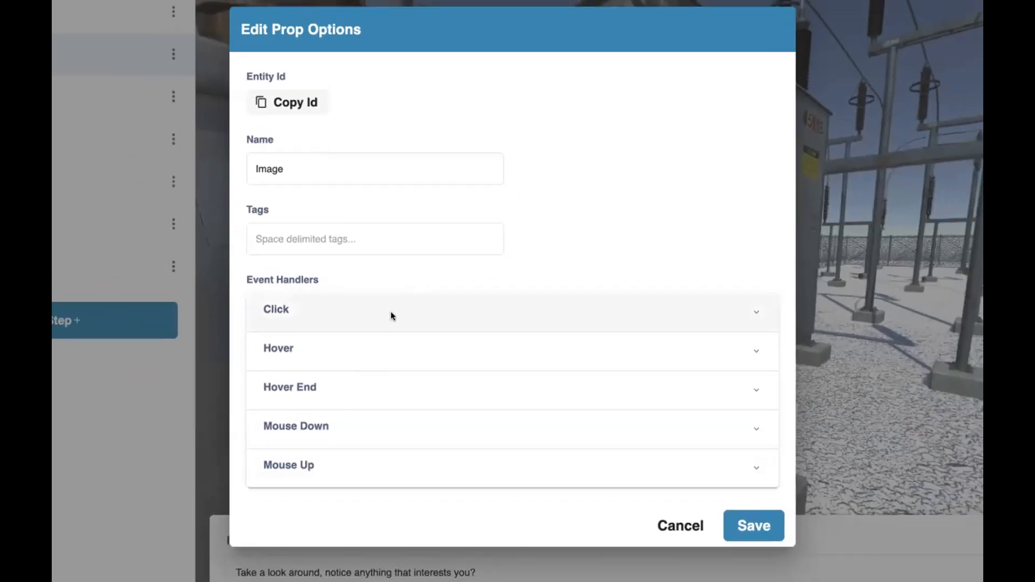
pyautogui.click(391, 316)
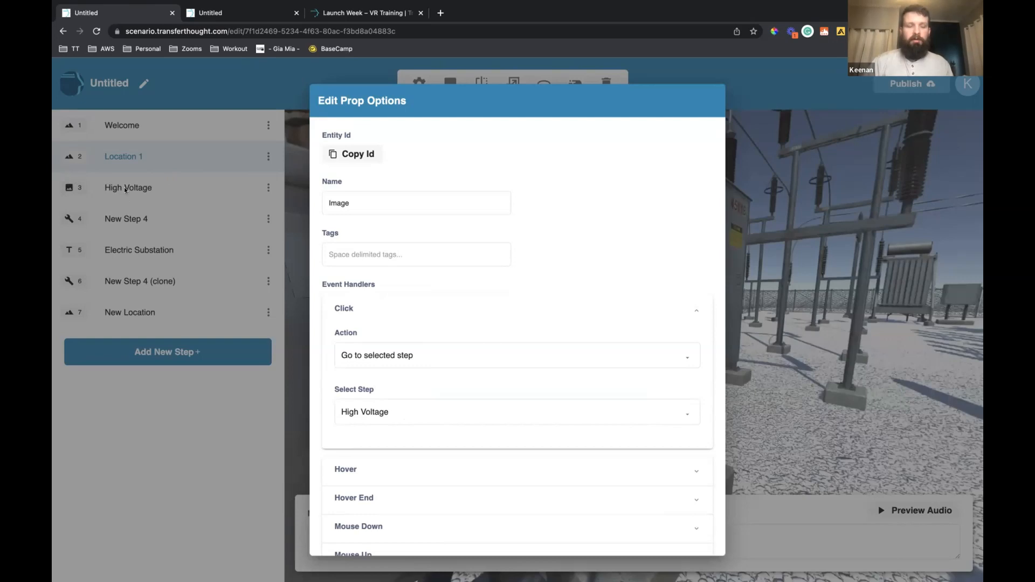
pyautogui.scroll(-1, 582, 405)
pyautogui.scroll(-2, 654, 540)
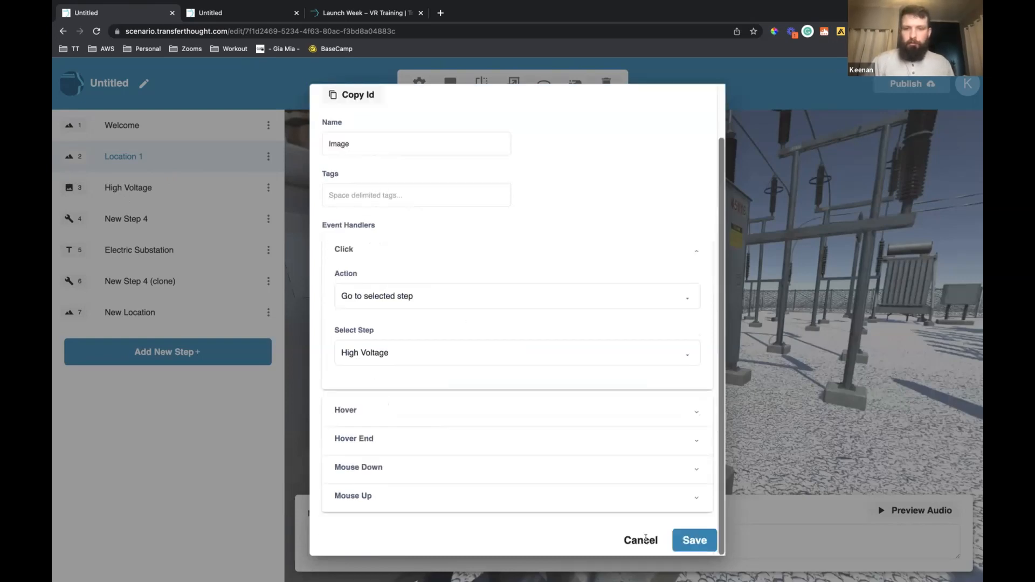
pyautogui.press('Escape')
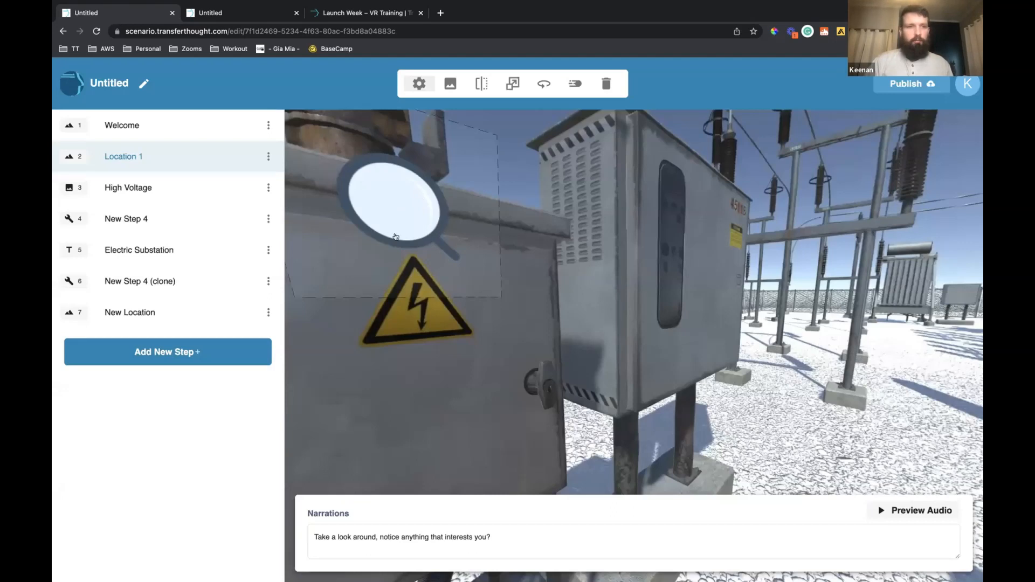
# View the High Voltage image overlay and the New Step 4 advanced interaction, and return to Location 1
pyautogui.click(202, 184)
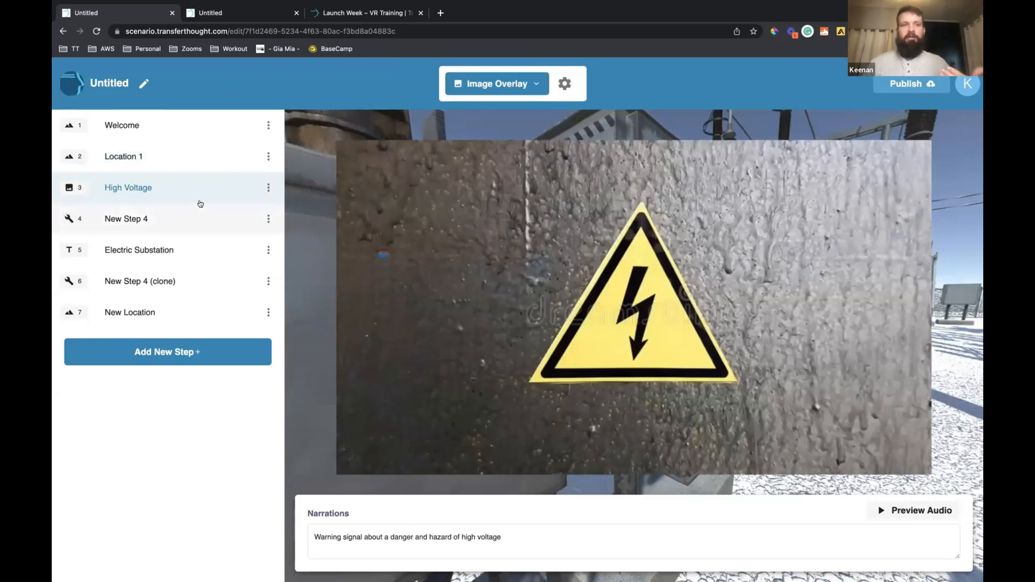
pyautogui.click(278, 229)
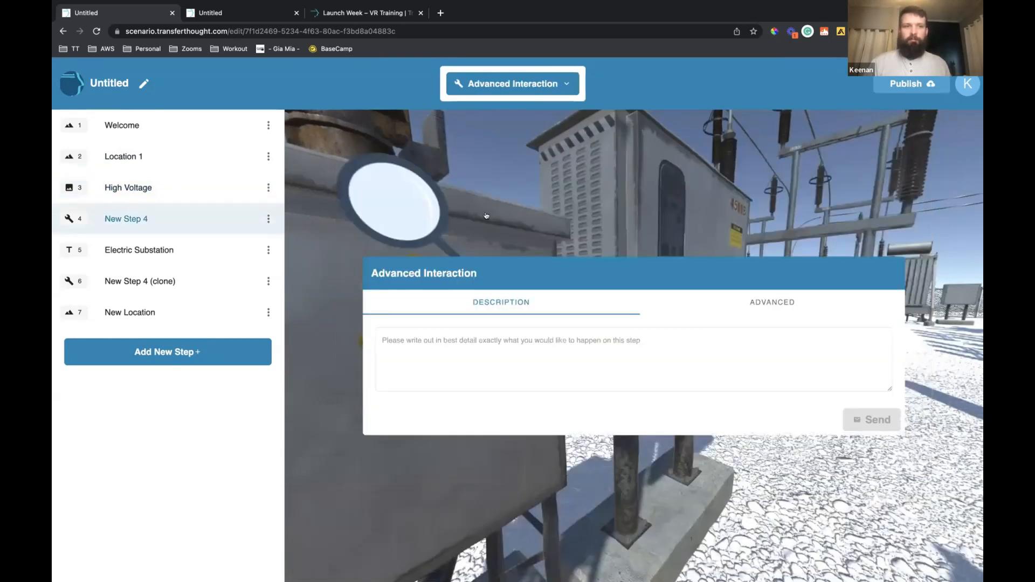
pyautogui.click(197, 149)
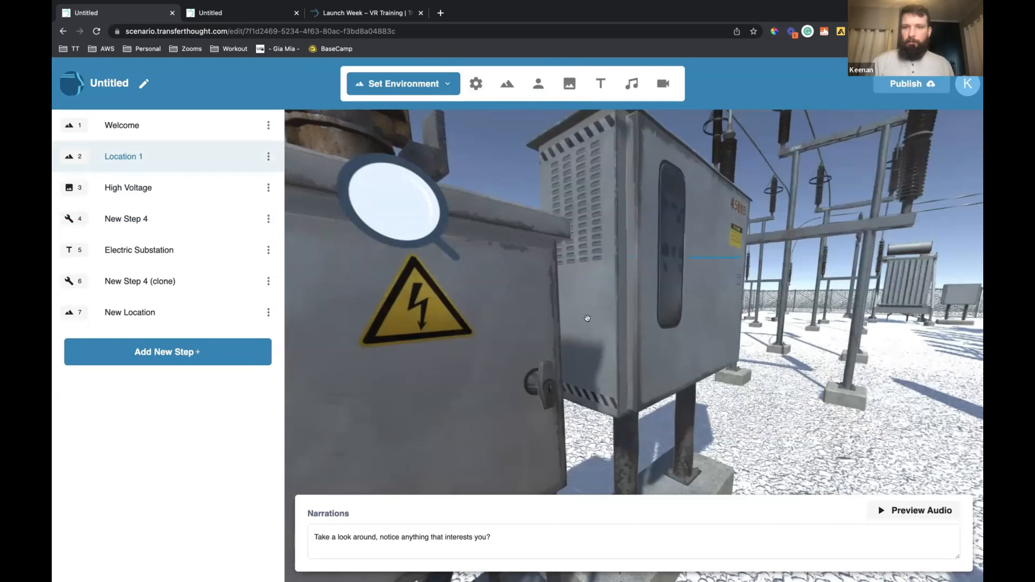
# Open the prop options of Location 1's red location pin and expand its Click event handler
pyautogui.moveTo(626, 327); pyautogui.dragTo(685, 339)
pyautogui.click(685, 339)
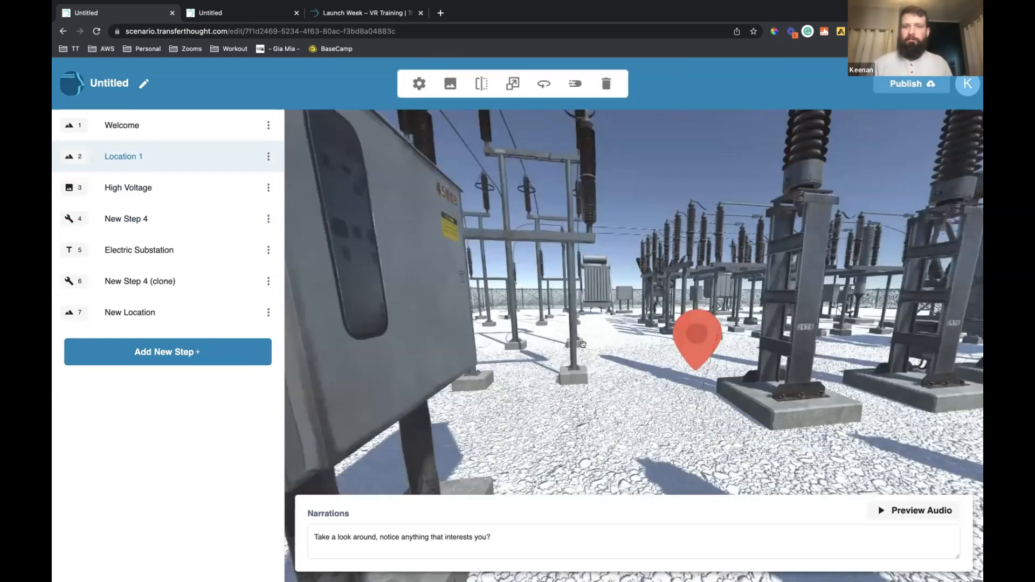
pyautogui.click(717, 349)
pyautogui.click(717, 349)
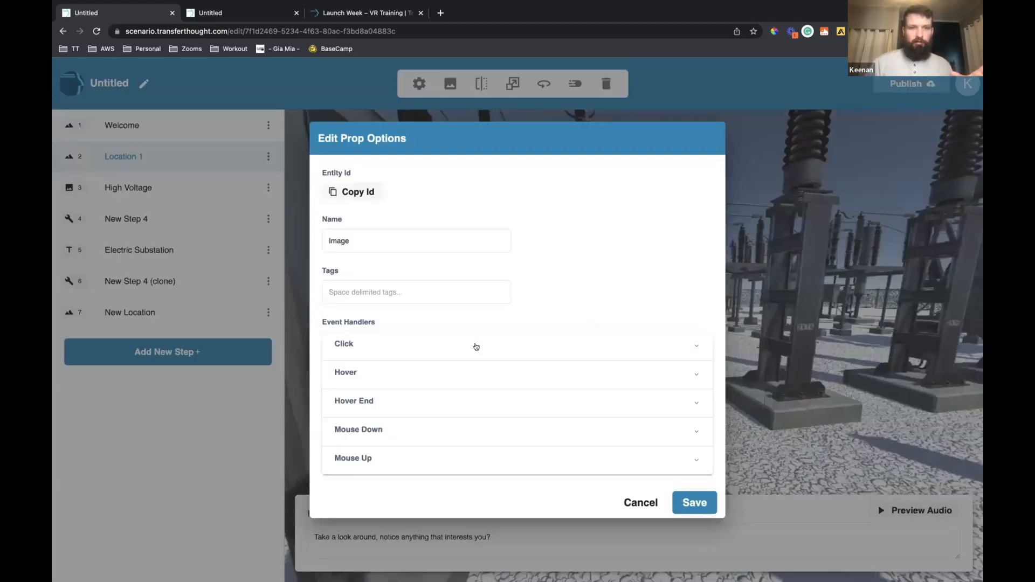
pyautogui.click(475, 345)
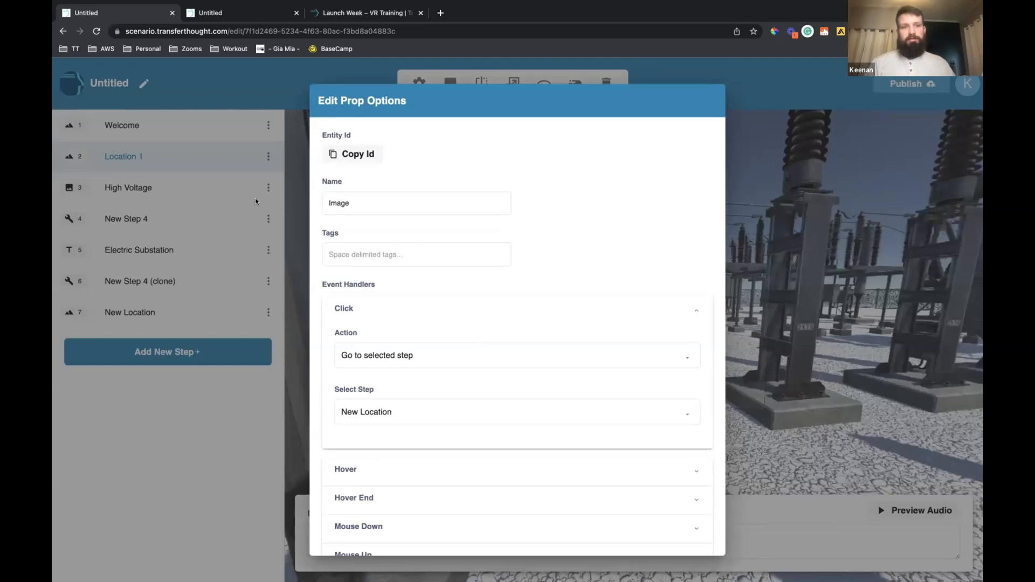
# Review the red pin's available target steps and Click actions, choose "Go to selected step", and save the options
pyautogui.click(388, 409)
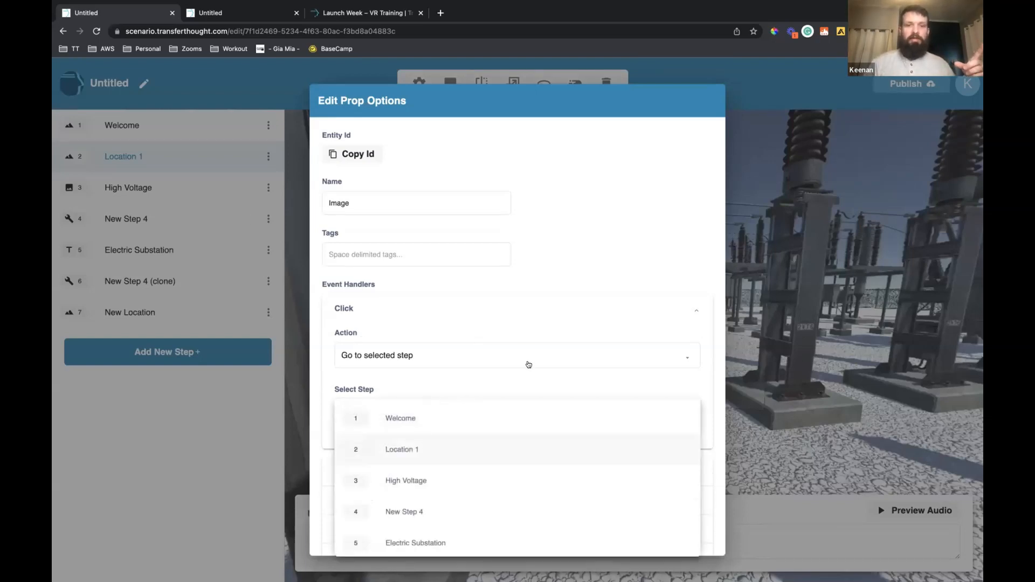
pyautogui.click(530, 345)
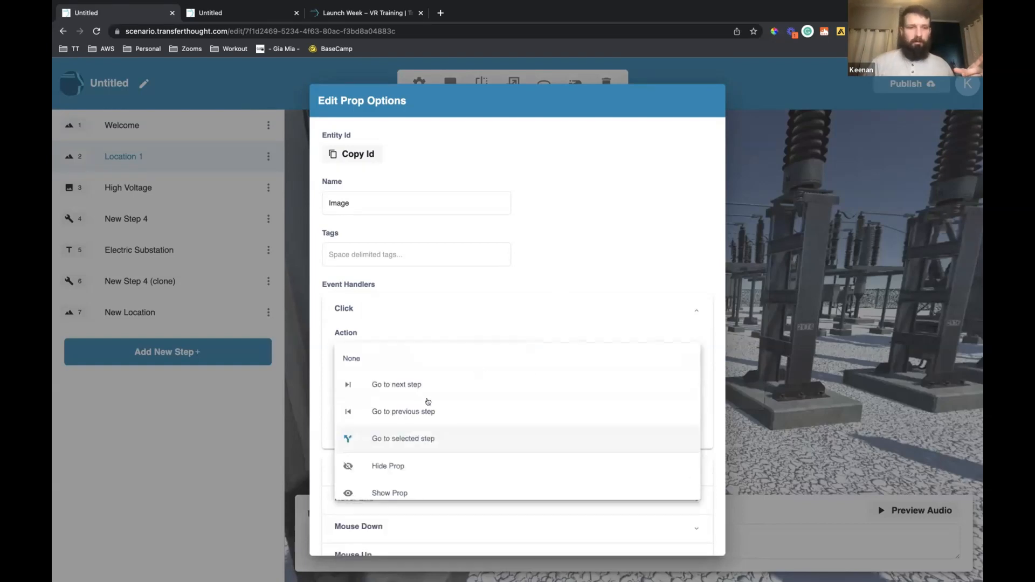
pyautogui.click(423, 435)
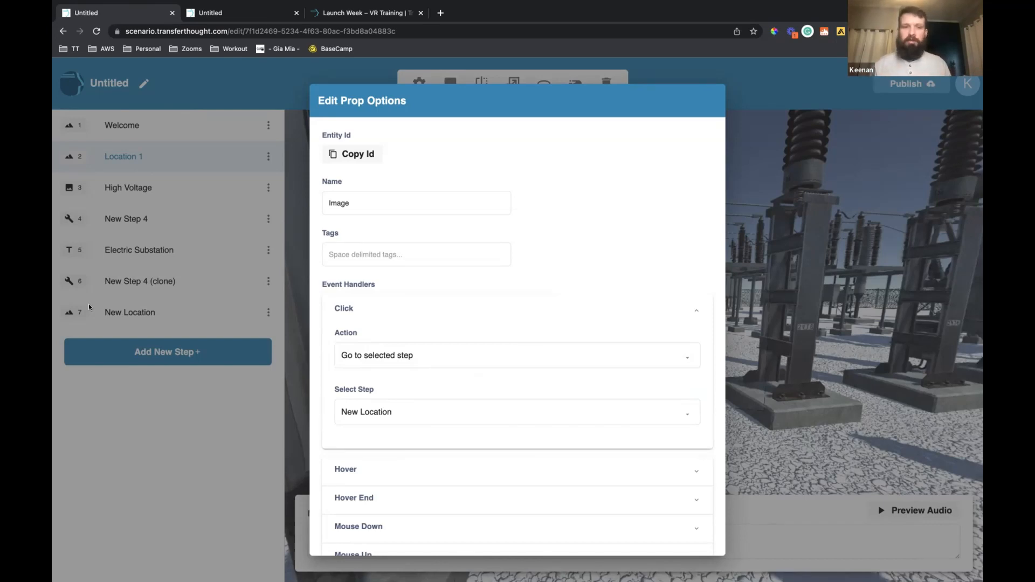
pyautogui.scroll(-2, 334, 251)
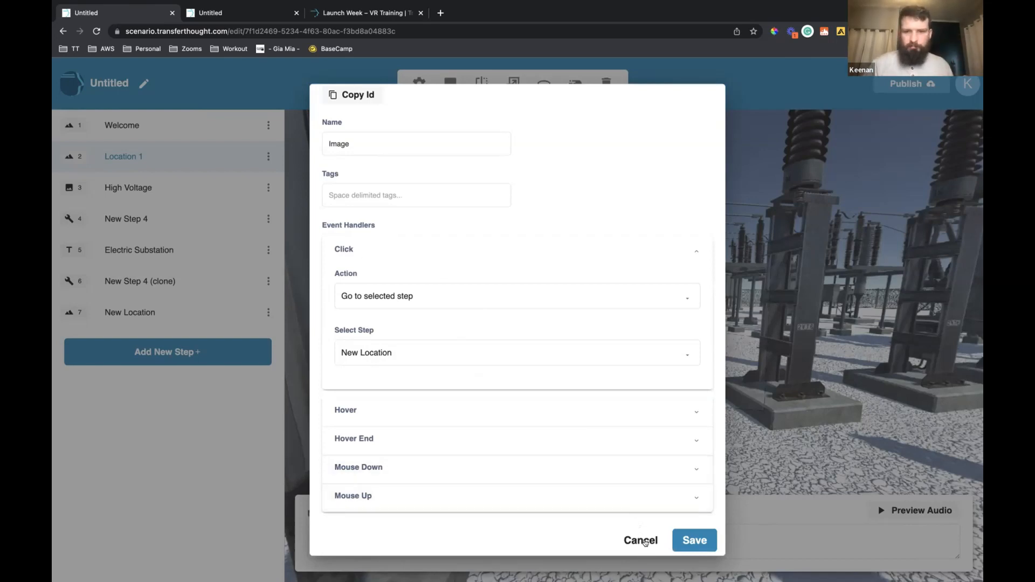
pyautogui.click(694, 540)
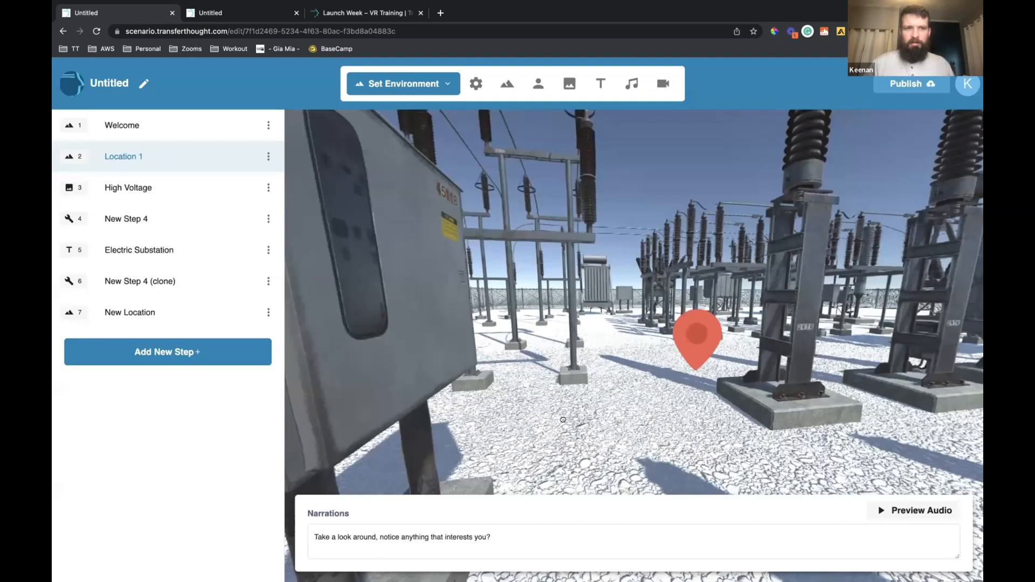
# Open the prop options of the headphones hotspot around the tall insulator and expand its Click event handler
pyautogui.moveTo(539, 319); pyautogui.dragTo(658, 336)
pyautogui.moveTo(617, 386); pyautogui.dragTo(669, 264)
pyautogui.moveTo(665, 218); pyautogui.dragTo(661, 208)
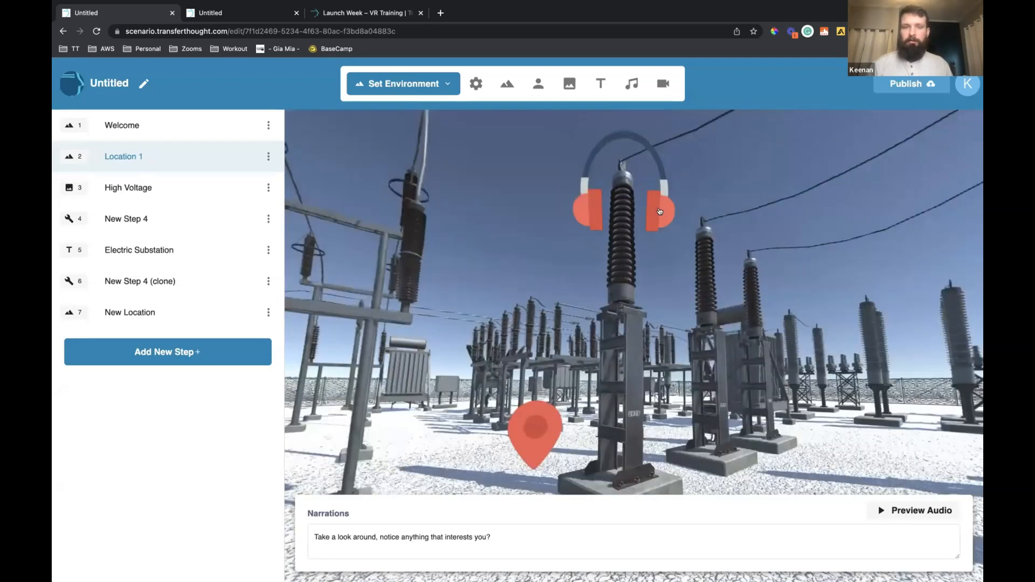
pyautogui.click(660, 212)
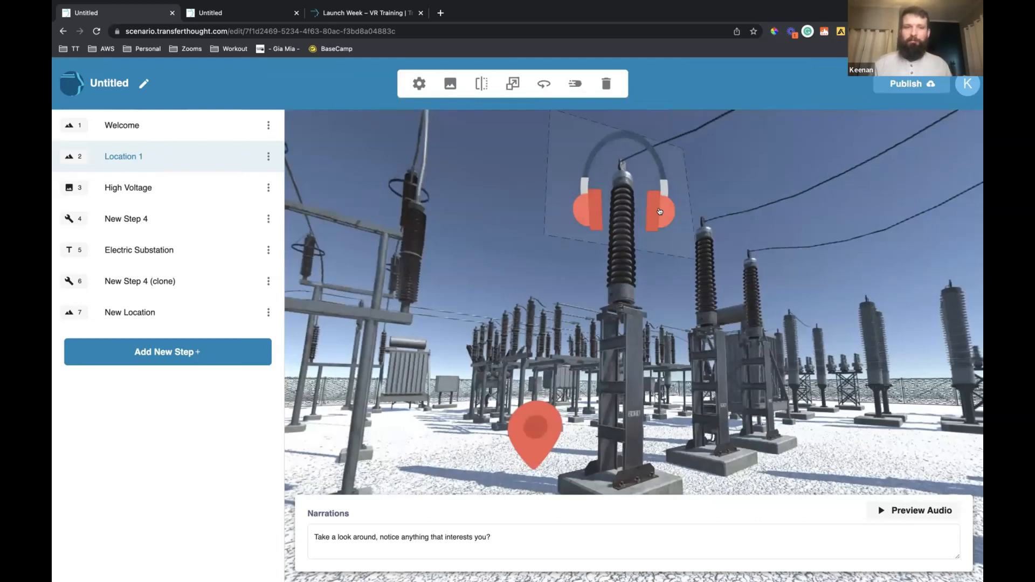
pyautogui.click(418, 84)
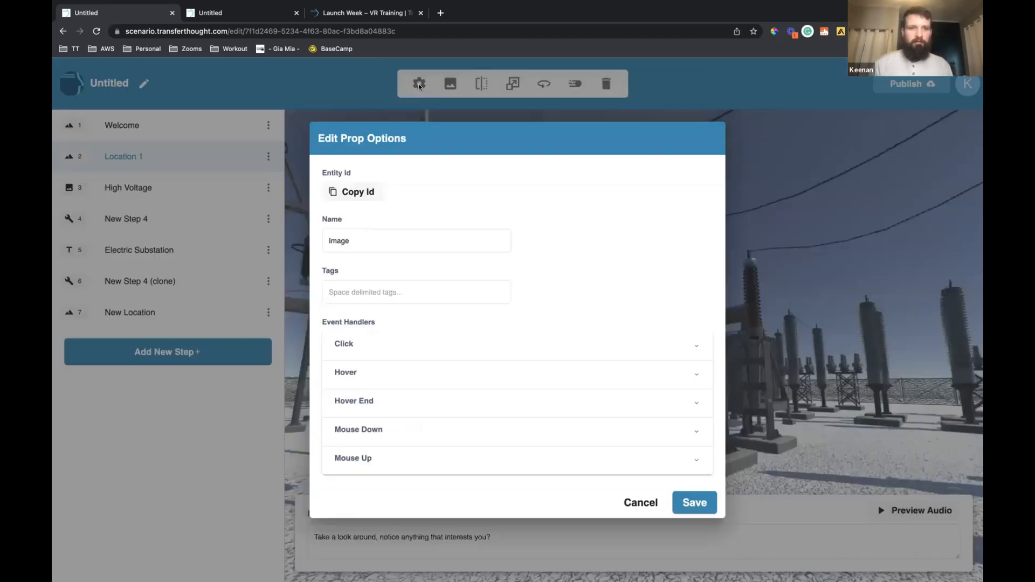
pyautogui.click(397, 343)
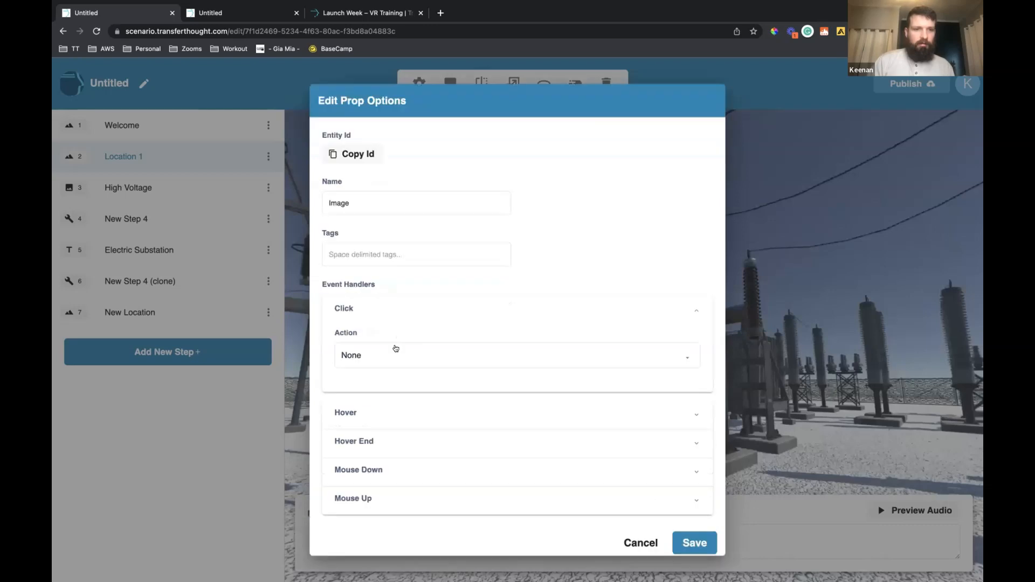
# Set the headphones' Click action to "Go to selected step" with Electric Substation as the target, and save the options
pyautogui.click(396, 352)
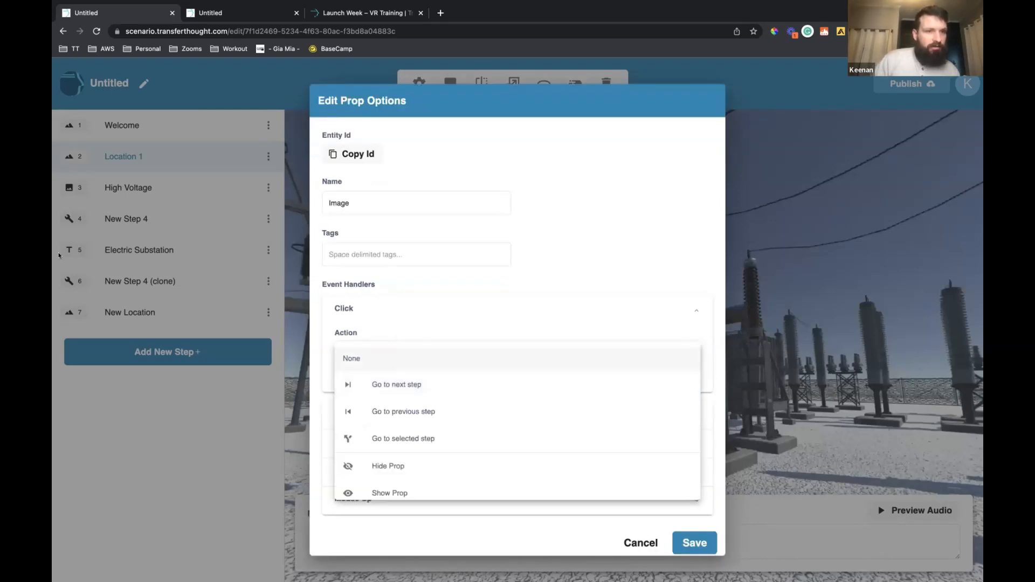
pyautogui.scroll(-1, 435, 399)
pyautogui.click(437, 413)
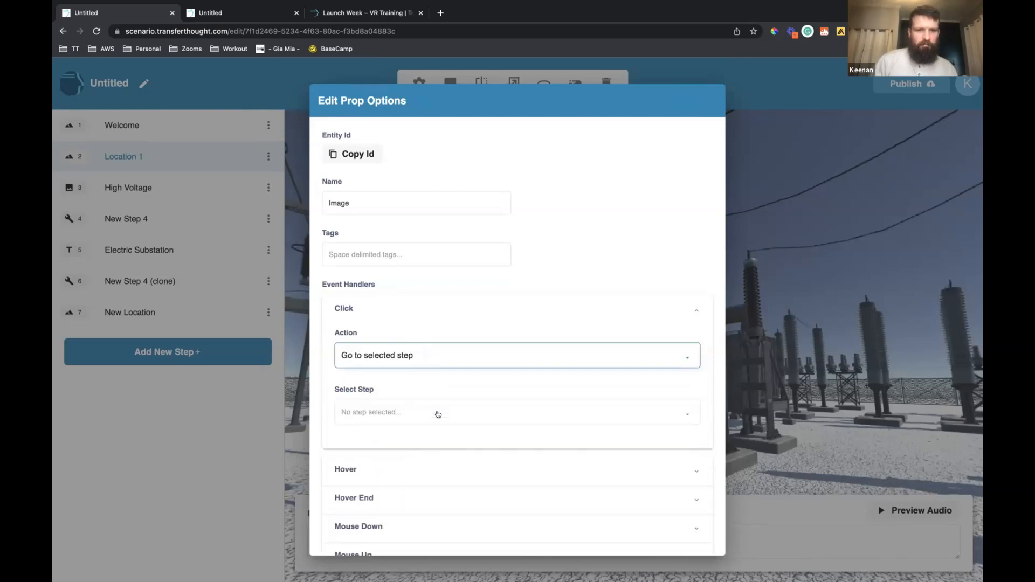
pyautogui.click(438, 415)
pyautogui.scroll(-1, 438, 414)
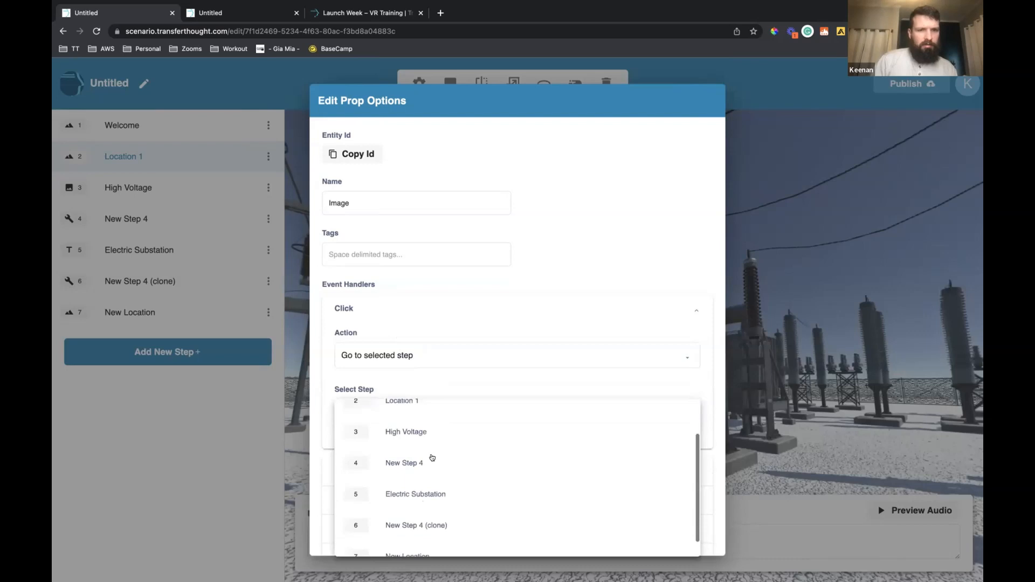
pyautogui.click(578, 494)
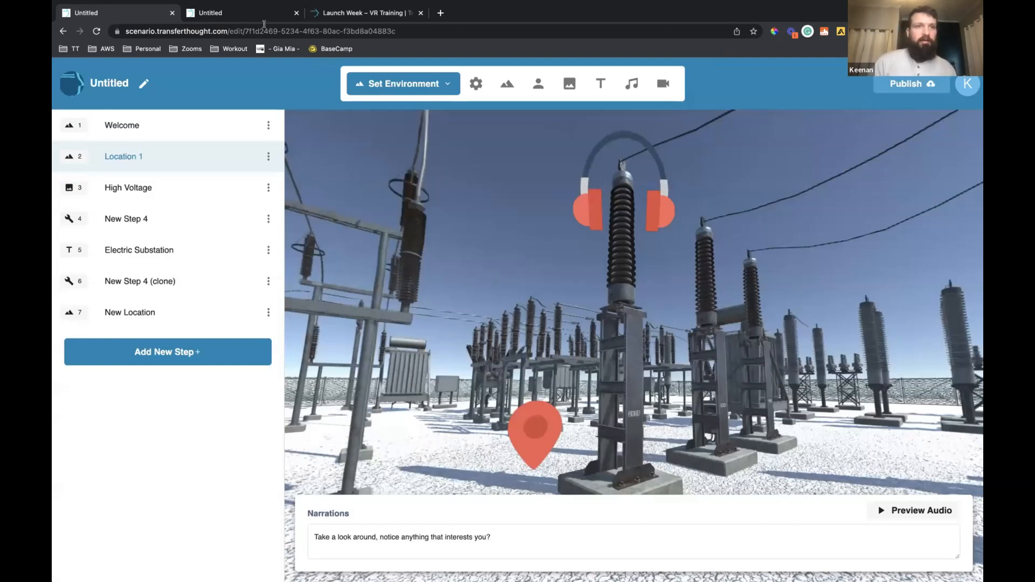
# In the published scenario's browser tab, restart from Welcome, advance to Location 1 and bring the headphones hotspot into view
pyautogui.hotkey('ctrl', 'Tab')
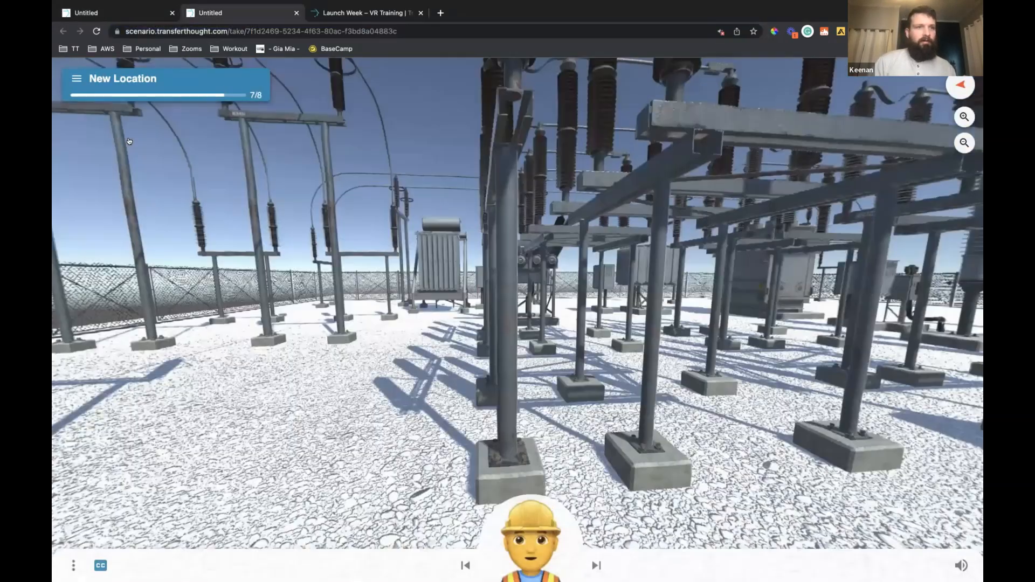
pyautogui.click(77, 79)
pyautogui.click(103, 115)
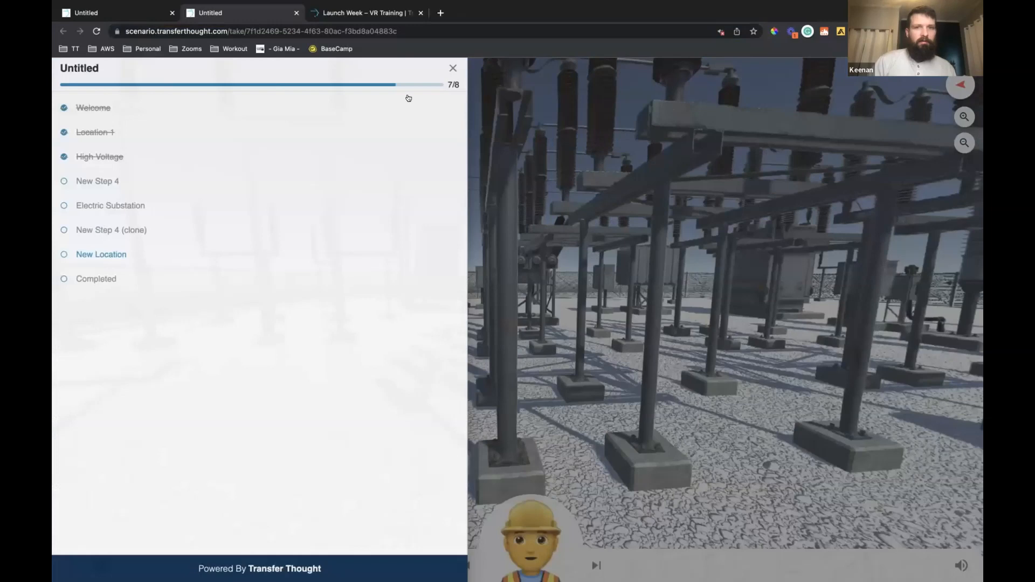
pyautogui.click(449, 69)
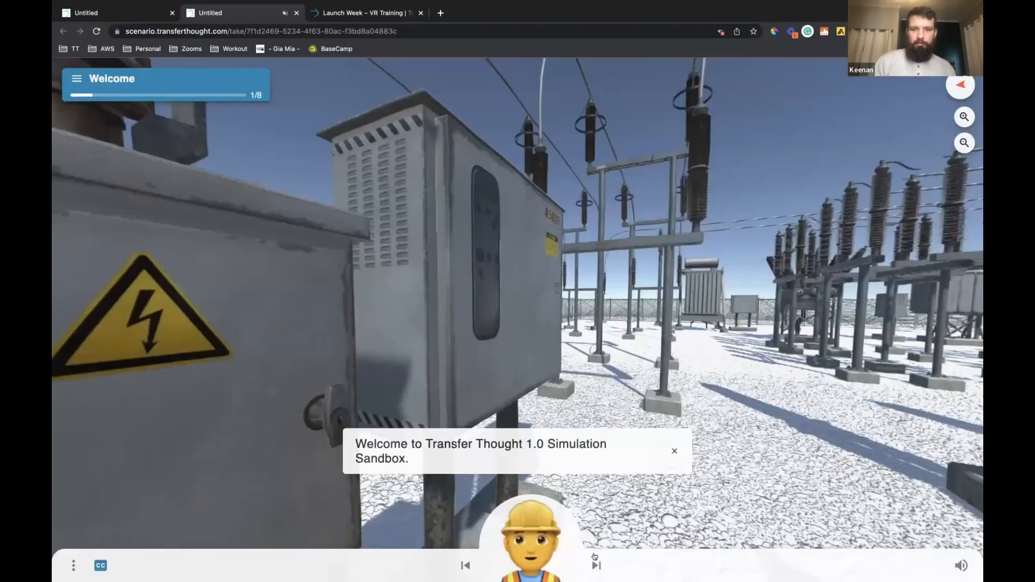
pyautogui.click(595, 559)
pyautogui.moveTo(720, 362); pyautogui.dragTo(503, 376)
pyautogui.moveTo(667, 377); pyautogui.dragTo(550, 444)
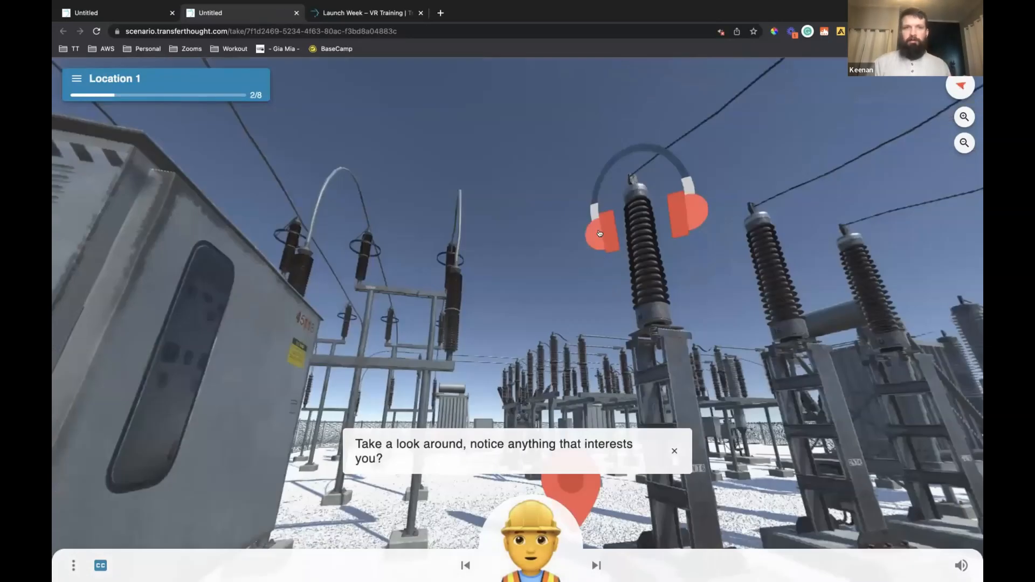
# Open a fresh published view of the scenario from the editor, start it and advance to Location 1
pyautogui.click(147, 14)
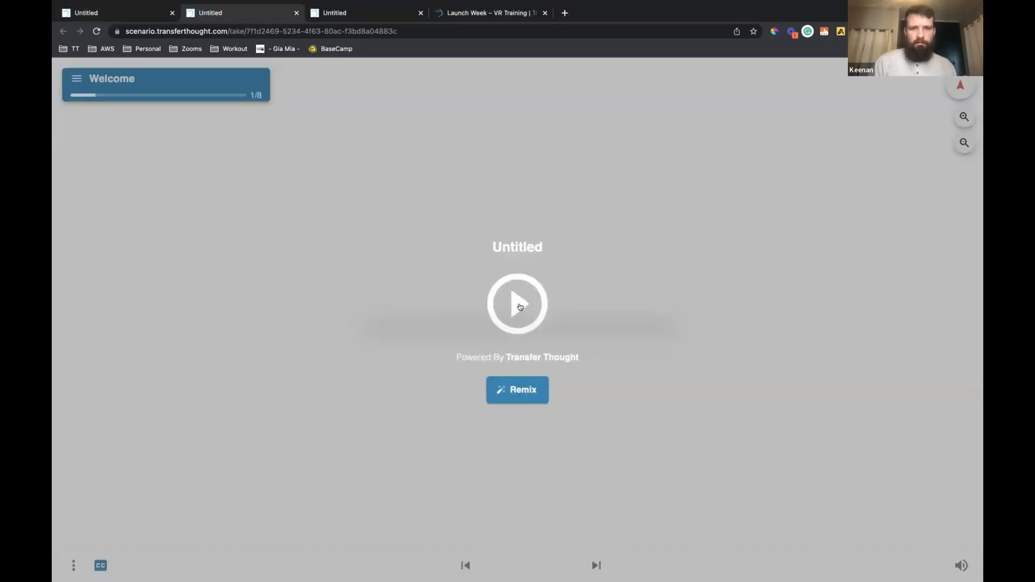
pyautogui.click(518, 300)
pyautogui.click(596, 565)
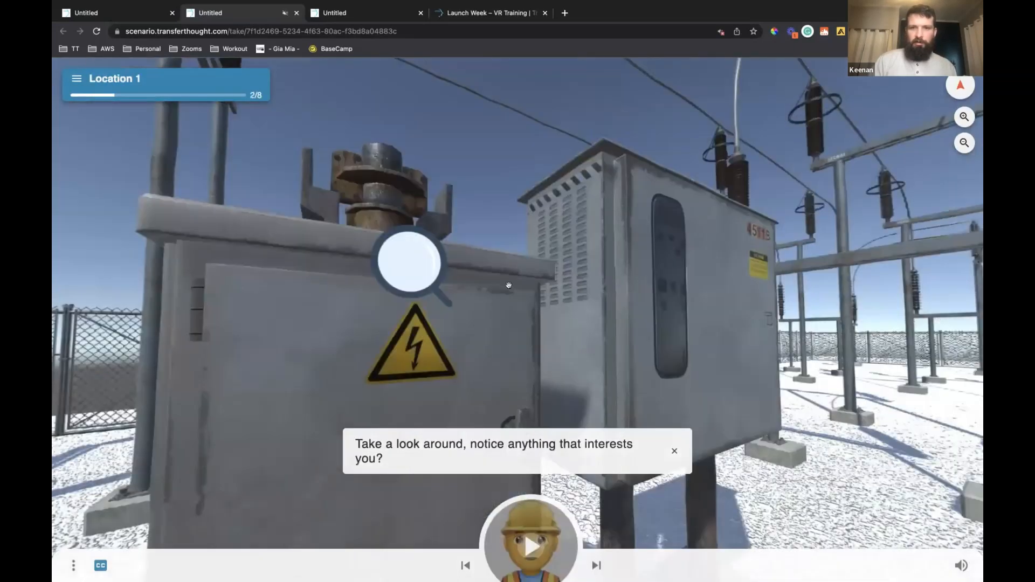
# Bring the headphones hotspot into view in the published Location 1 and test that it leads to Electric Substation
pyautogui.moveTo(429, 291); pyautogui.dragTo(583, 195)
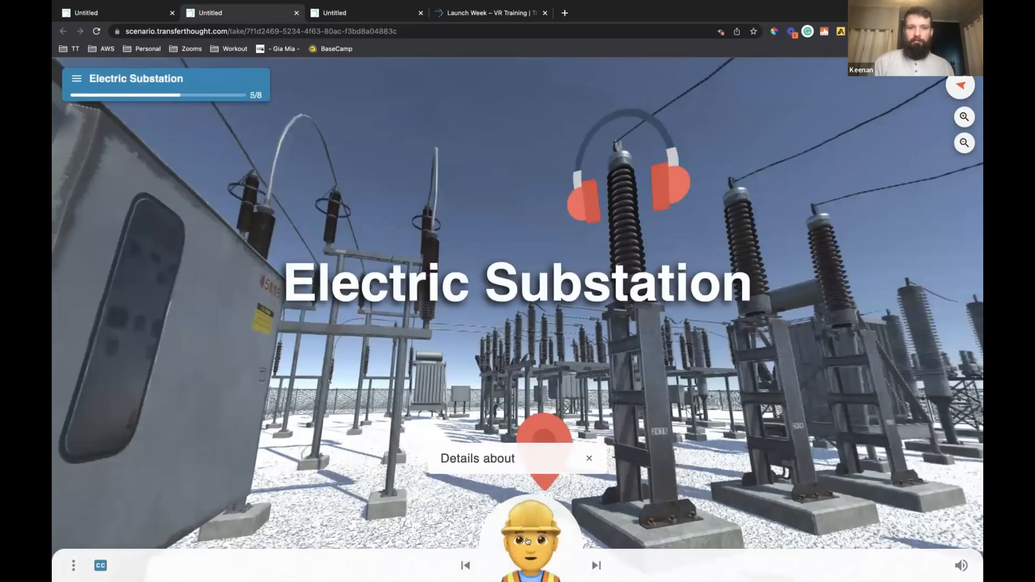
pyautogui.click(528, 541)
pyautogui.click(528, 541)
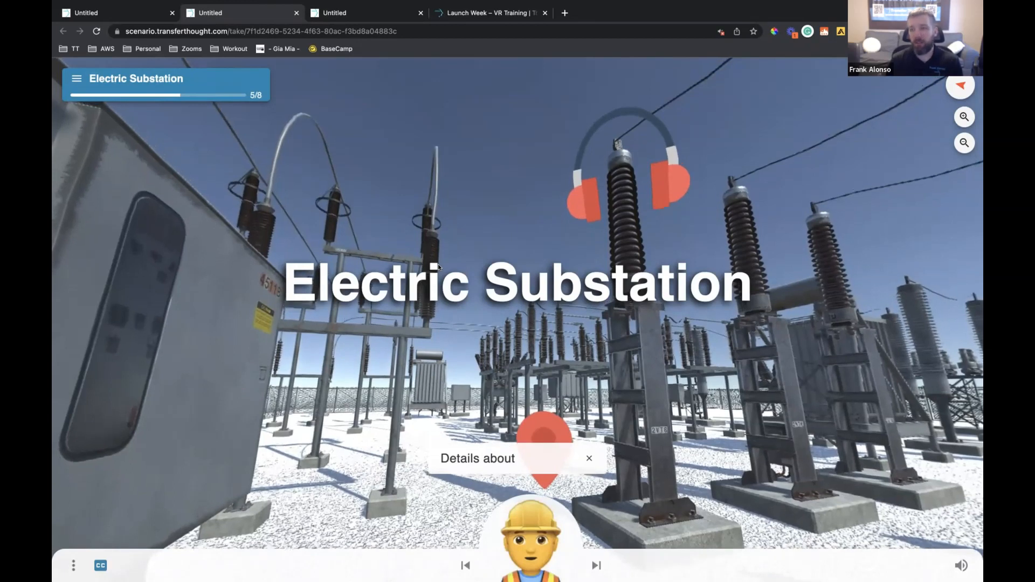
# Return to the scenario editor, dismiss the publish link dialog and examine the step types available for Location 1
pyautogui.click(140, 16)
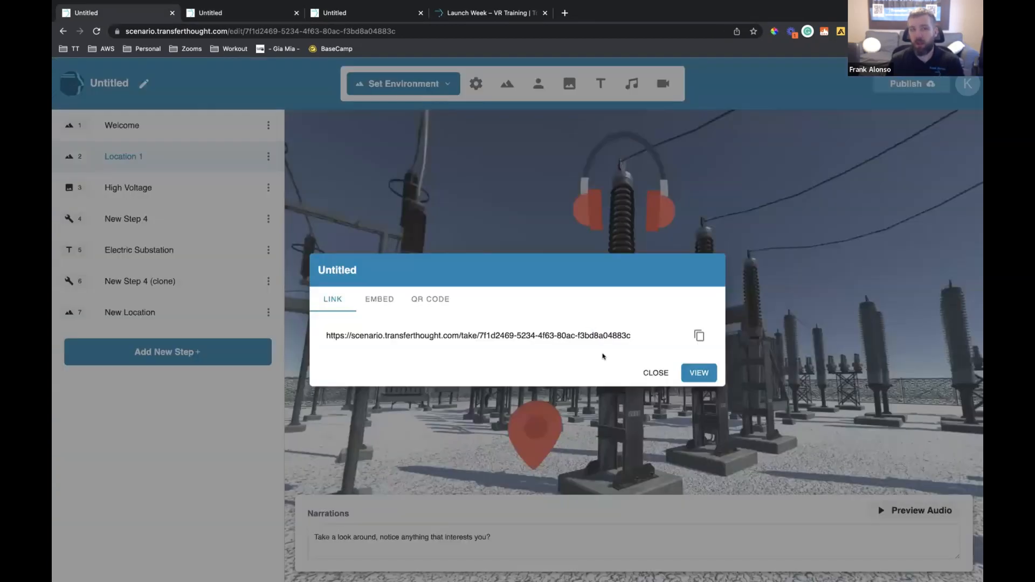
pyautogui.click(652, 373)
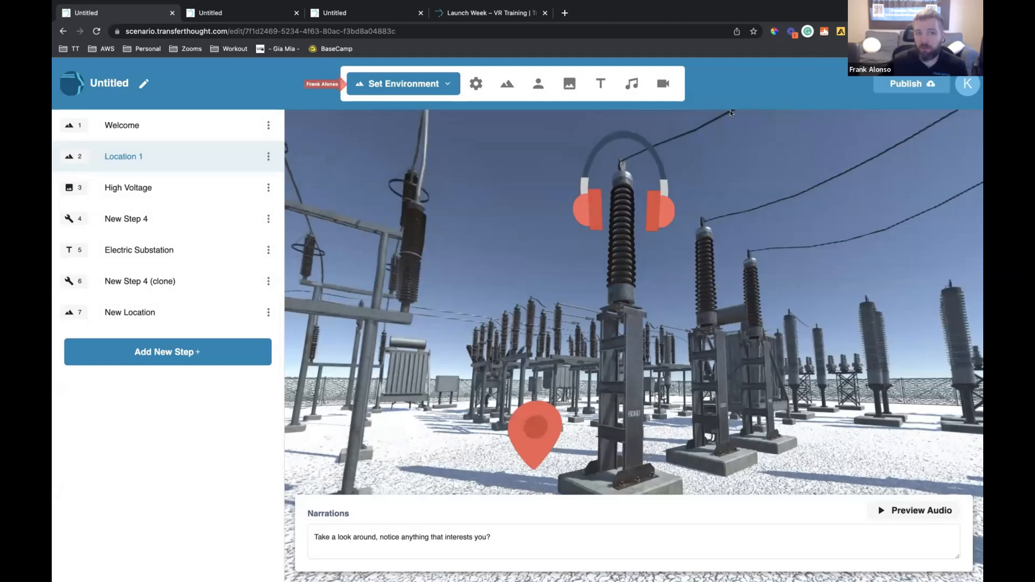
pyautogui.click(420, 83)
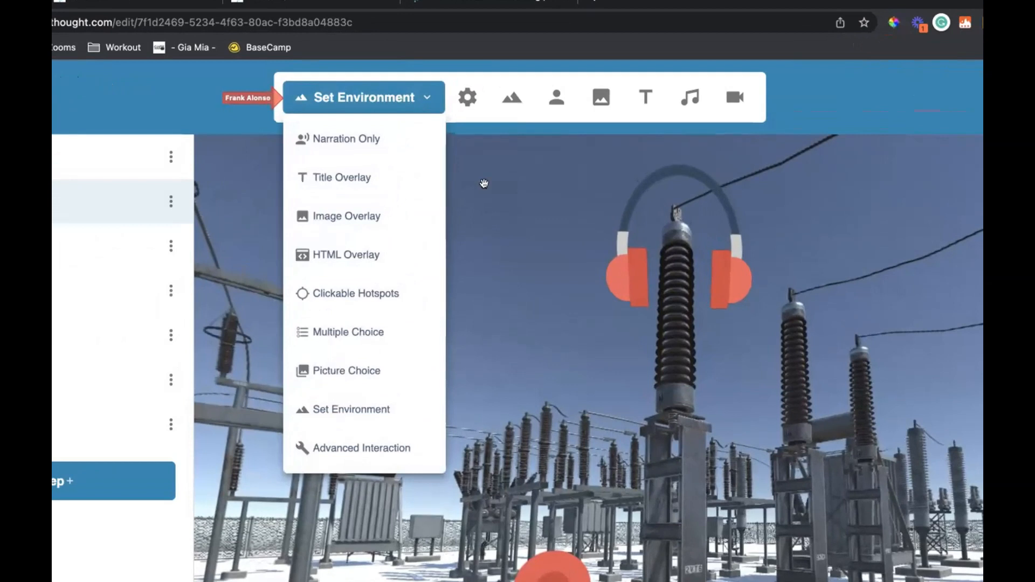
pyautogui.click(484, 183)
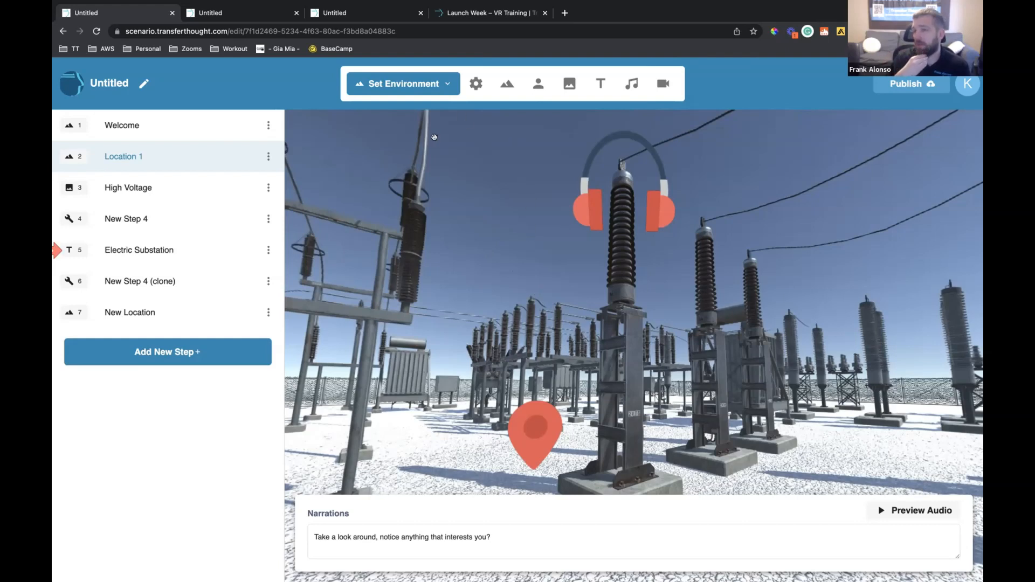
# Examine the headphones, location marker and magnifying glass hotspots placed around the Location 1 scene
pyautogui.click(574, 190)
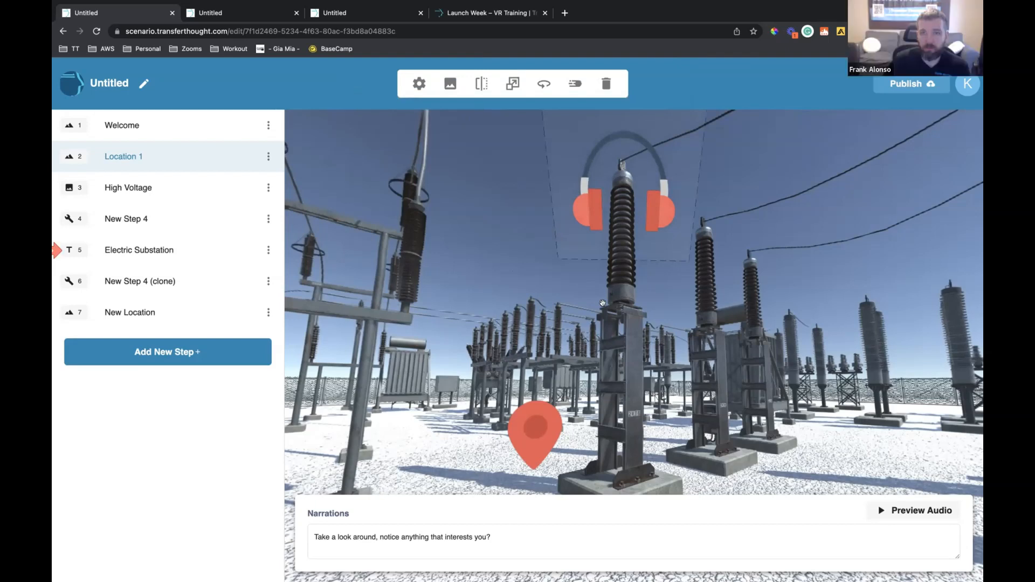
pyautogui.click(541, 337)
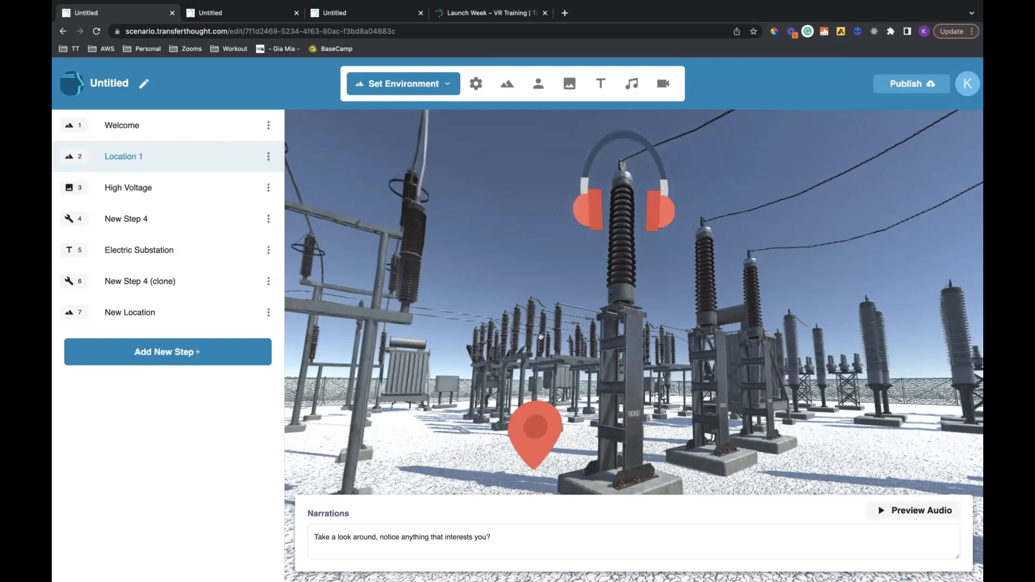
pyautogui.click(541, 409)
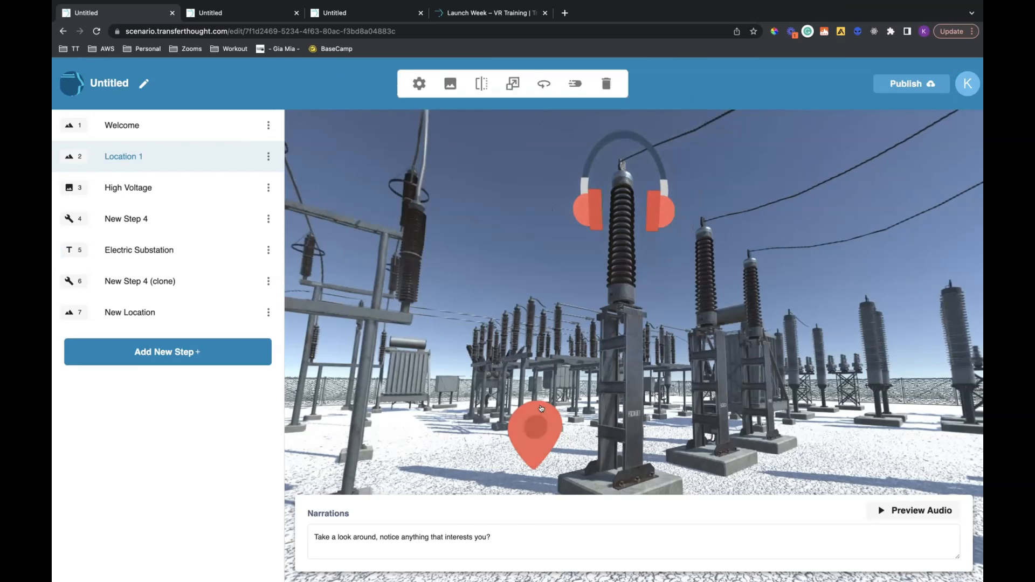
pyautogui.click(602, 246)
pyautogui.click(611, 236)
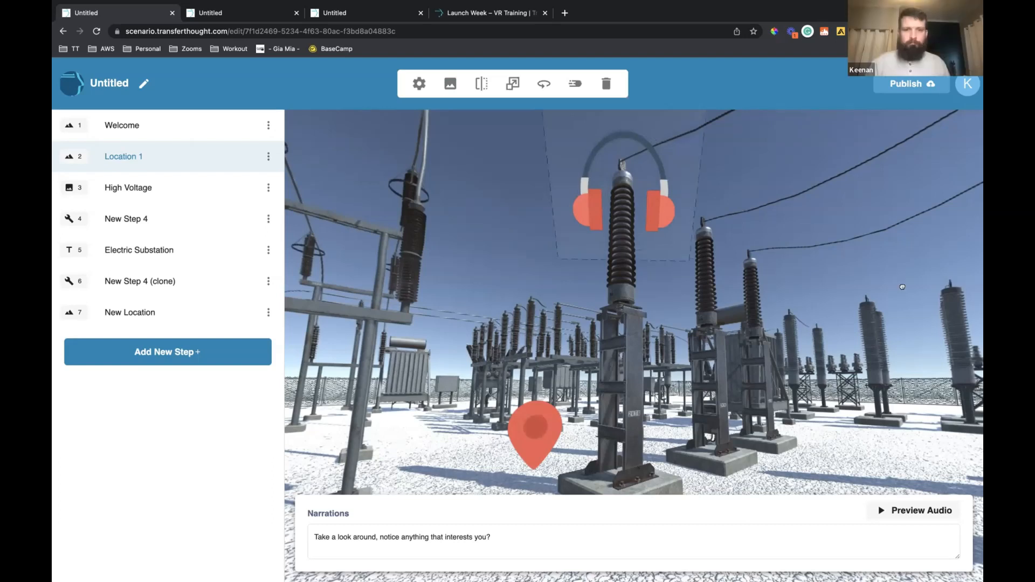
pyautogui.moveTo(525, 344); pyautogui.dragTo(778, 207)
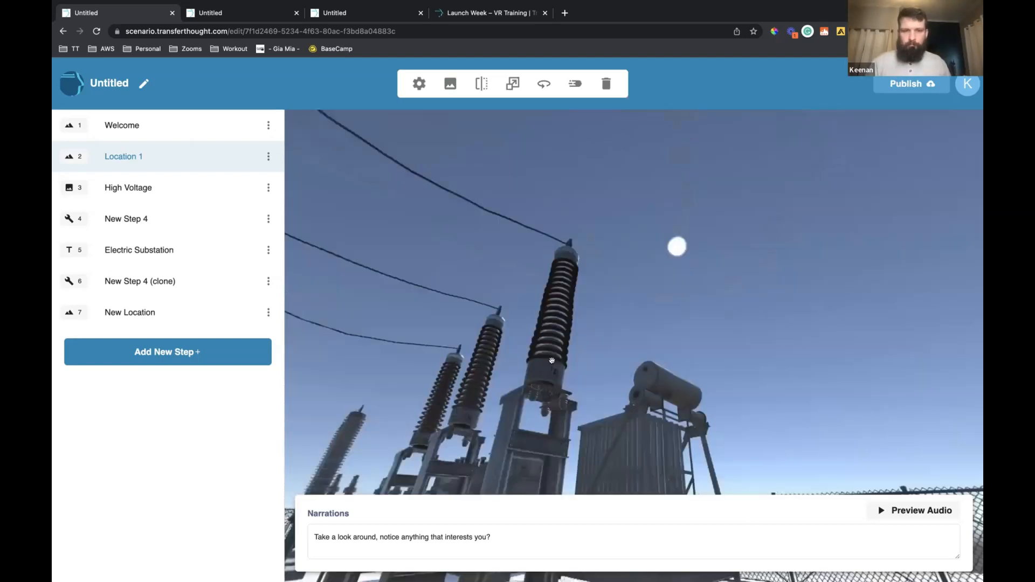
pyautogui.moveTo(551, 360); pyautogui.dragTo(485, 434)
pyautogui.moveTo(619, 429); pyautogui.dragTo(410, 433)
pyautogui.moveTo(508, 377)
pyautogui.mouseDown()
pyautogui.moveTo(588, 415)
pyautogui.moveTo(603, 434)
pyautogui.mouseUp()
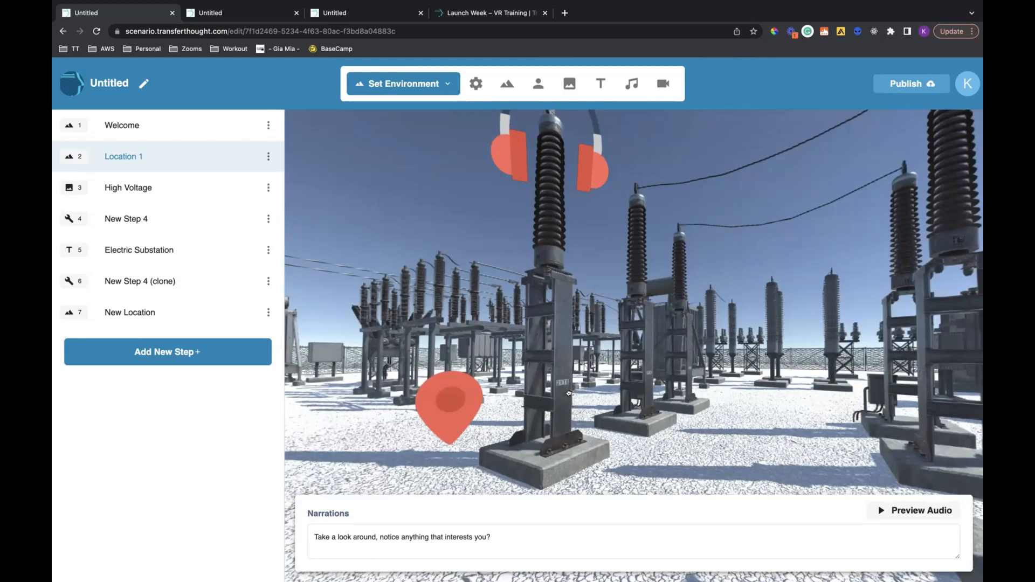
pyautogui.moveTo(710, 314); pyautogui.dragTo(518, 337)
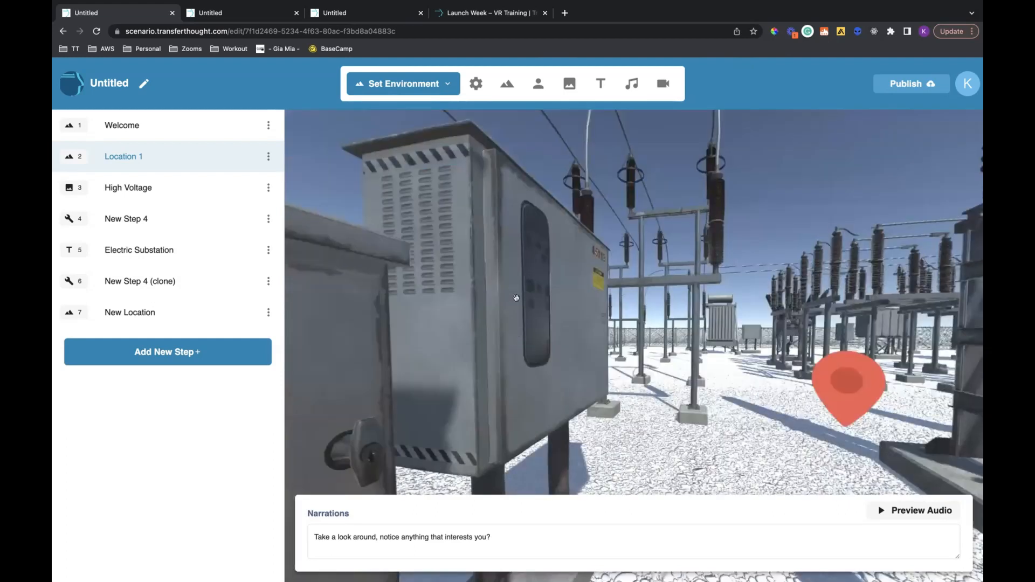
pyautogui.moveTo(661, 223); pyautogui.dragTo(591, 307)
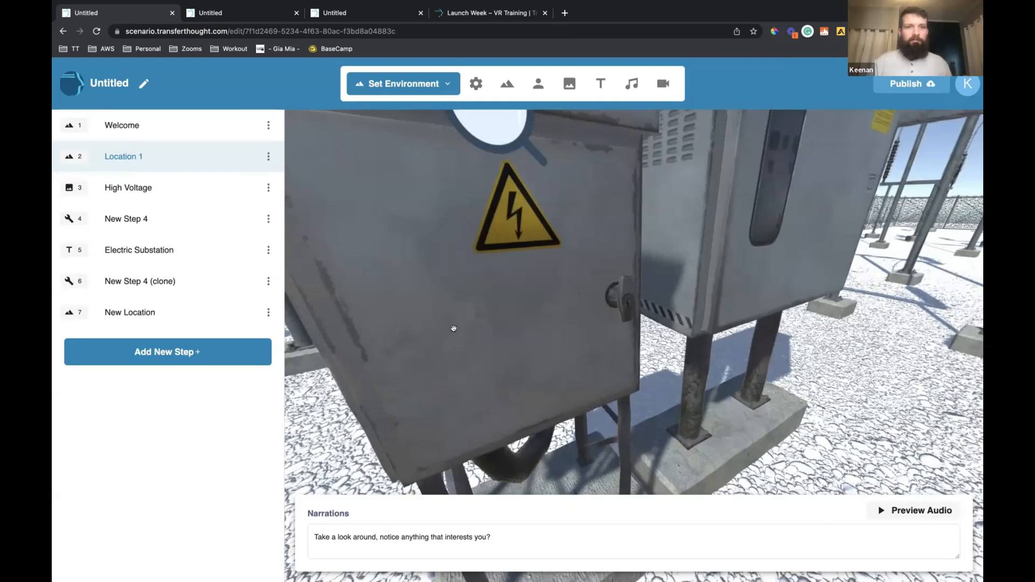
pyautogui.moveTo(513, 352); pyautogui.dragTo(422, 383)
# View the New Location step and clone the Location 1 step
pyautogui.click(227, 322)
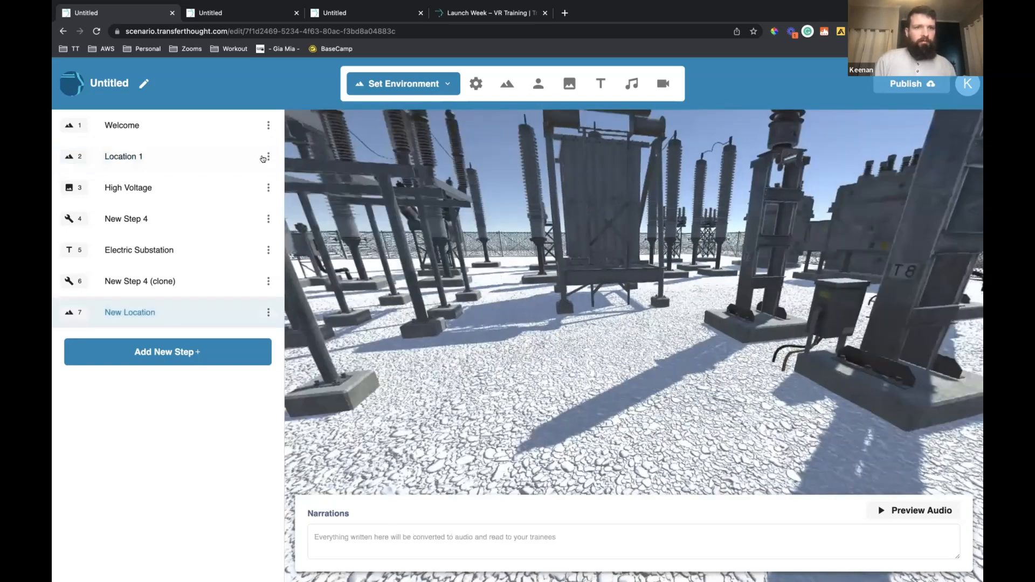
pyautogui.click(269, 157)
pyautogui.click(304, 243)
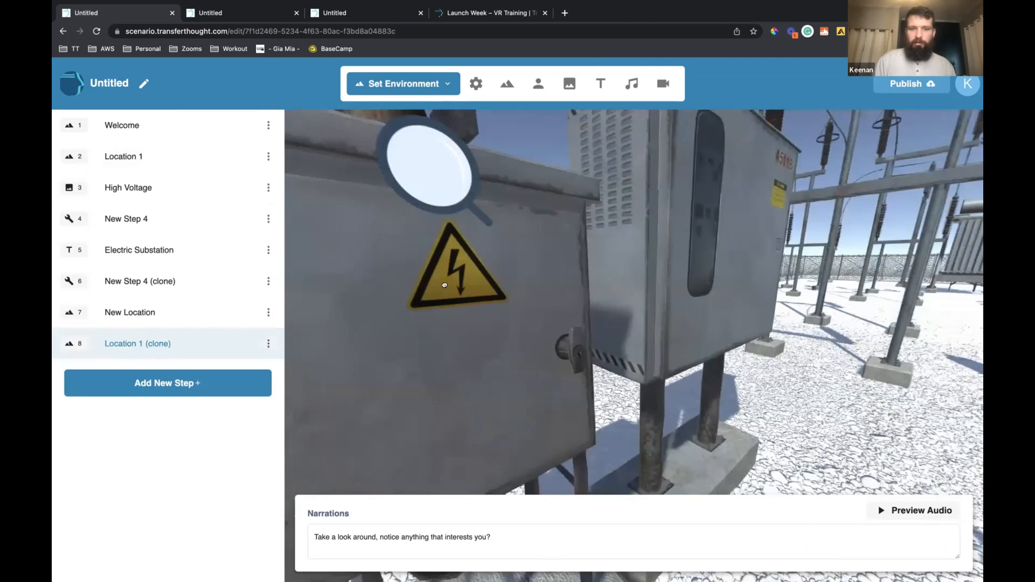
# Delete the magnifying glass, headphones and location marker hotspots from the cloned Location 1 step
pyautogui.moveTo(445, 286); pyautogui.dragTo(526, 310)
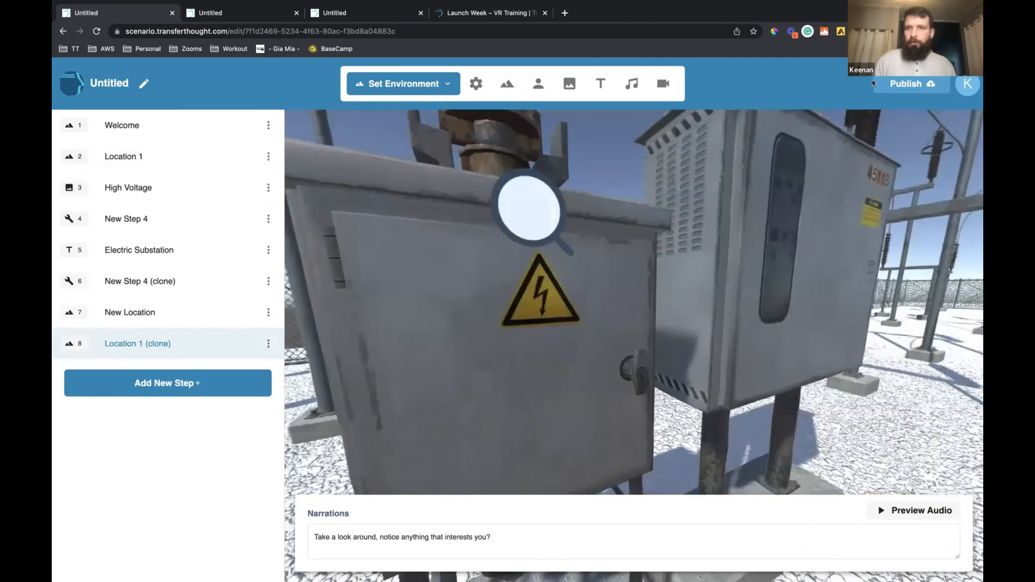
pyautogui.click(529, 209)
pyautogui.moveTo(768, 245)
pyautogui.mouseDown()
pyautogui.moveTo(712, 286)
pyautogui.moveTo(509, 293)
pyautogui.moveTo(800, 328)
pyautogui.moveTo(767, 348)
pyautogui.moveTo(640, 324)
pyautogui.moveTo(503, 373)
pyautogui.moveTo(445, 373)
pyautogui.mouseUp()
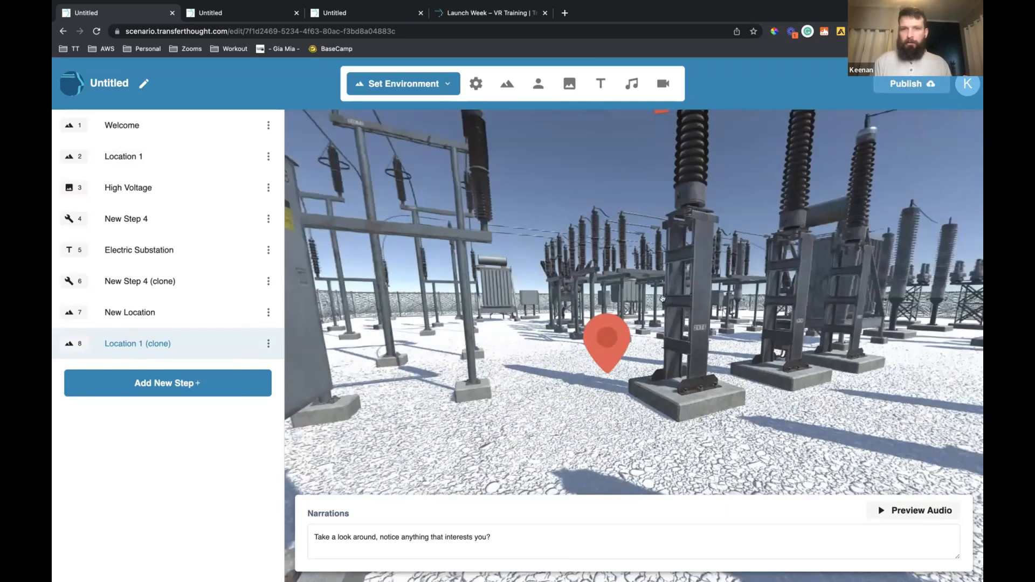
pyautogui.moveTo(727, 260); pyautogui.dragTo(661, 202)
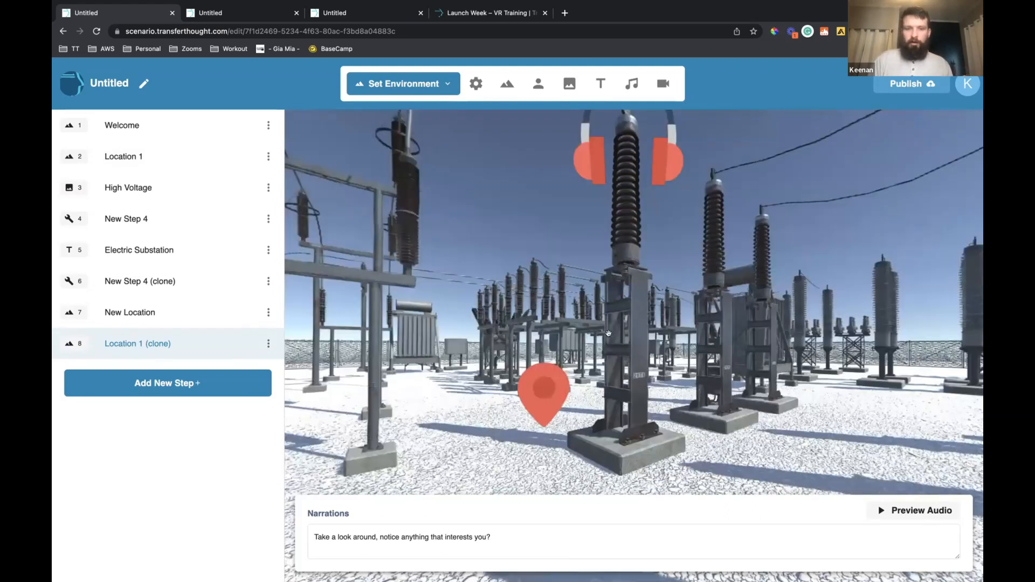
pyautogui.click(630, 81)
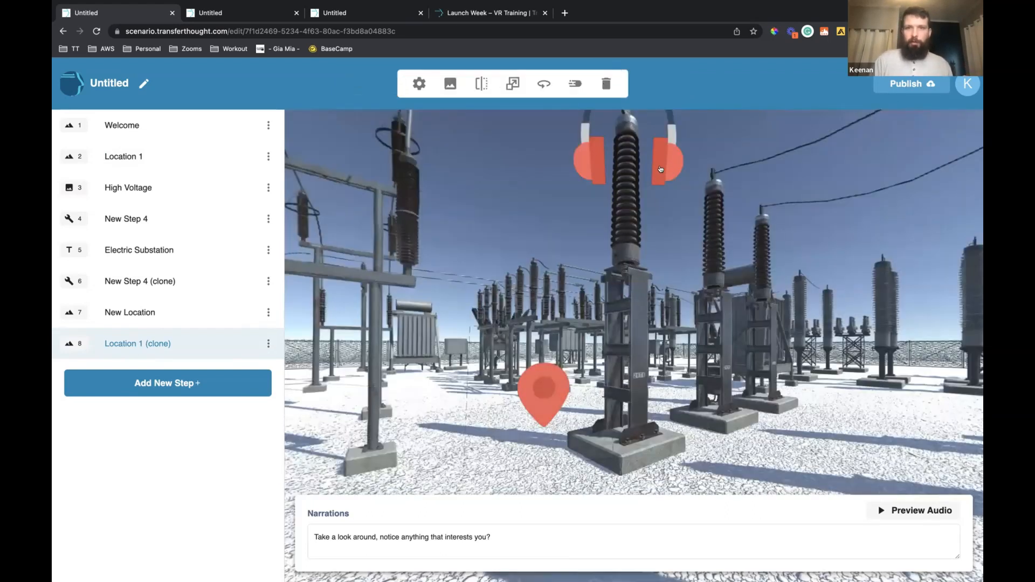
pyautogui.click(605, 83)
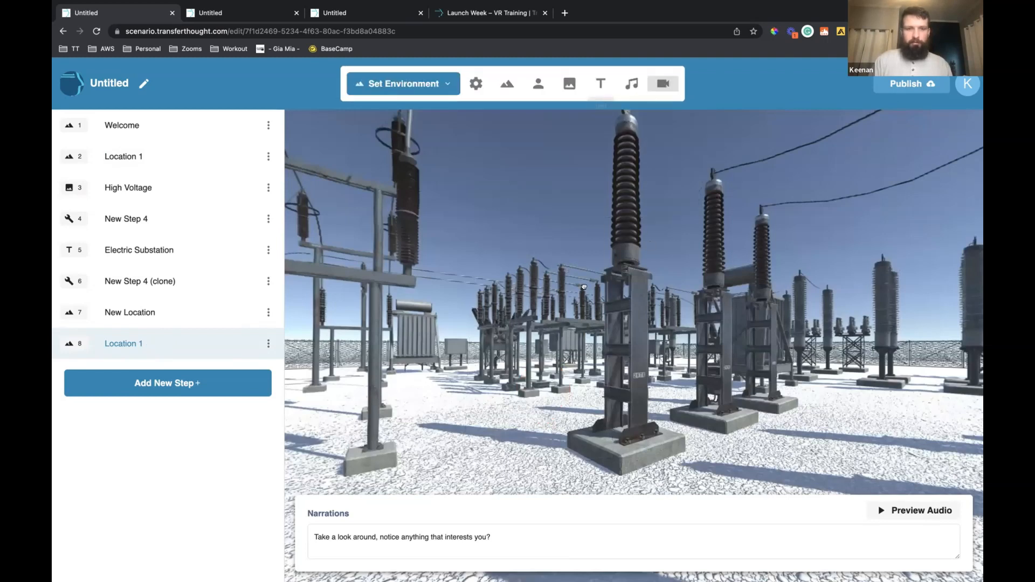
pyautogui.moveTo(556, 309); pyautogui.dragTo(468, 229)
pyautogui.click(468, 228)
pyautogui.click(611, 86)
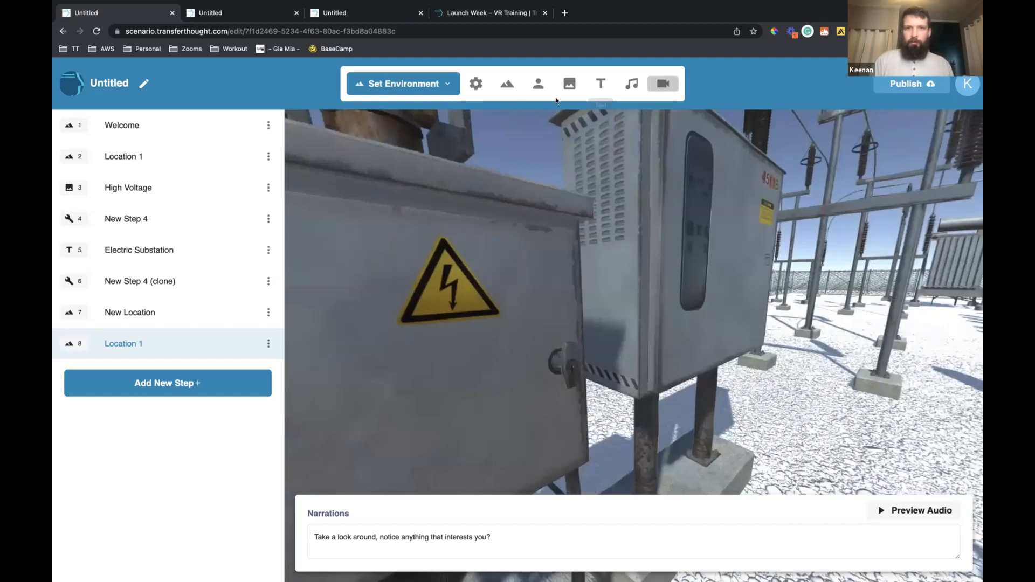
# Start adding an image to the cloned Location 1 step and browse the Icons folder of Transfer Thought Media
pyautogui.click(570, 83)
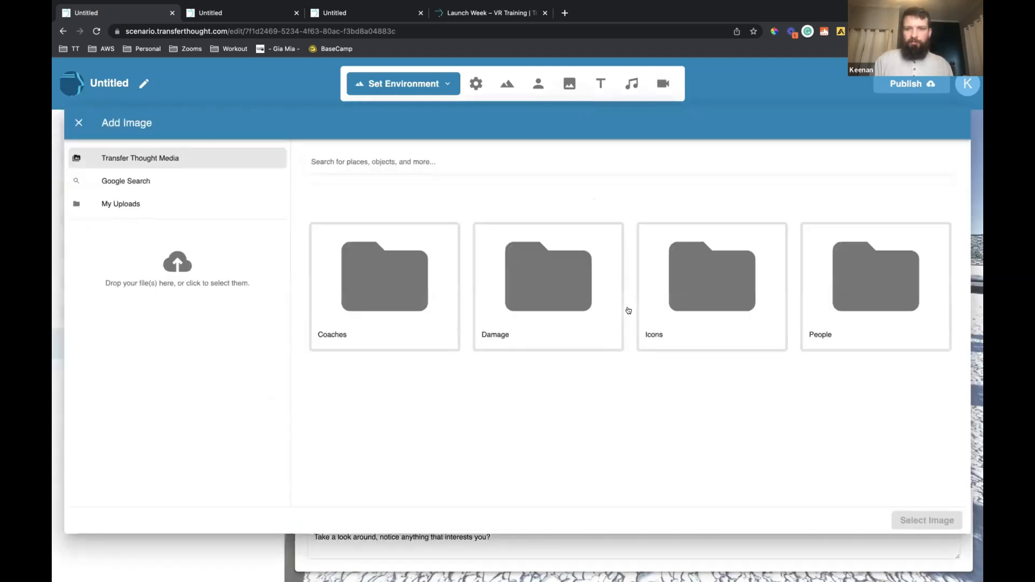
pyautogui.click(703, 320)
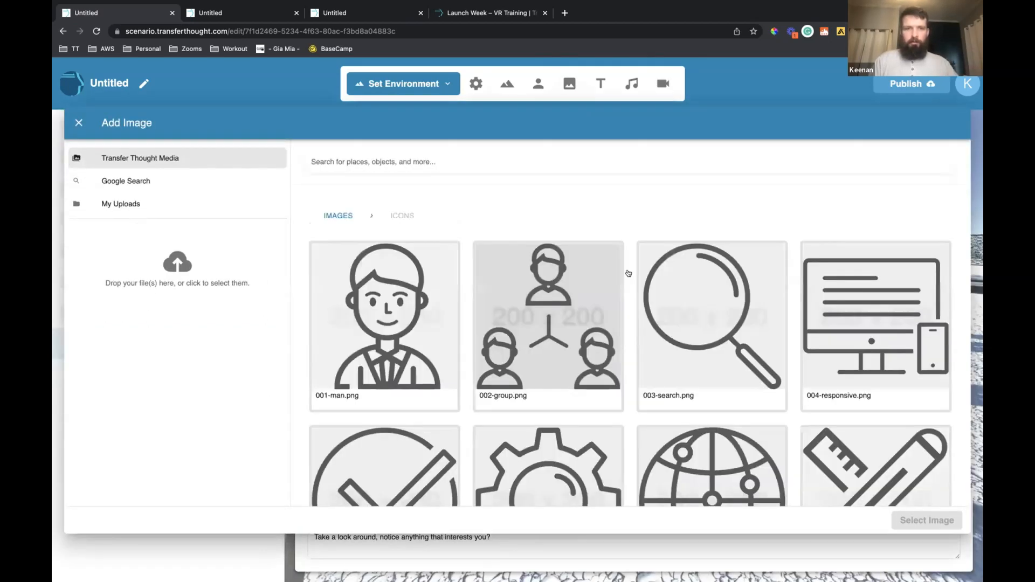
# Search the icons for "lig", shorten the search to "li" and clear it
pyautogui.click(496, 162)
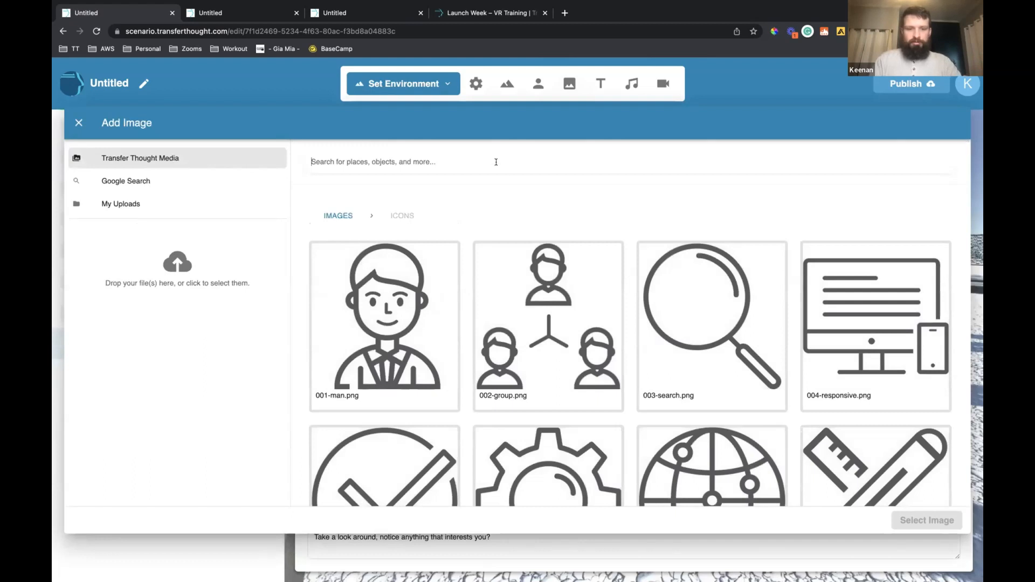
pyautogui.write('lig')
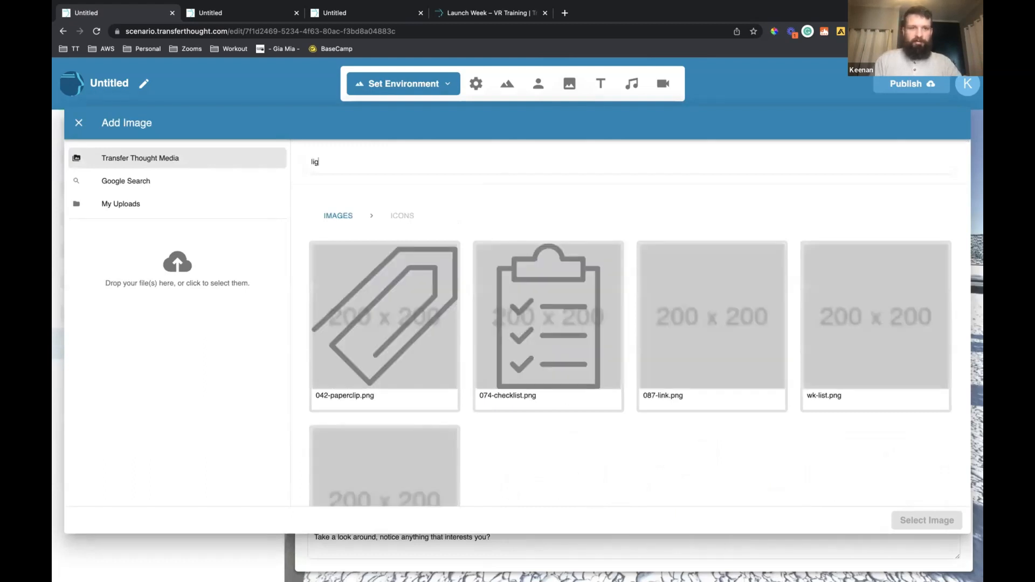
pyautogui.press('BackSpace')
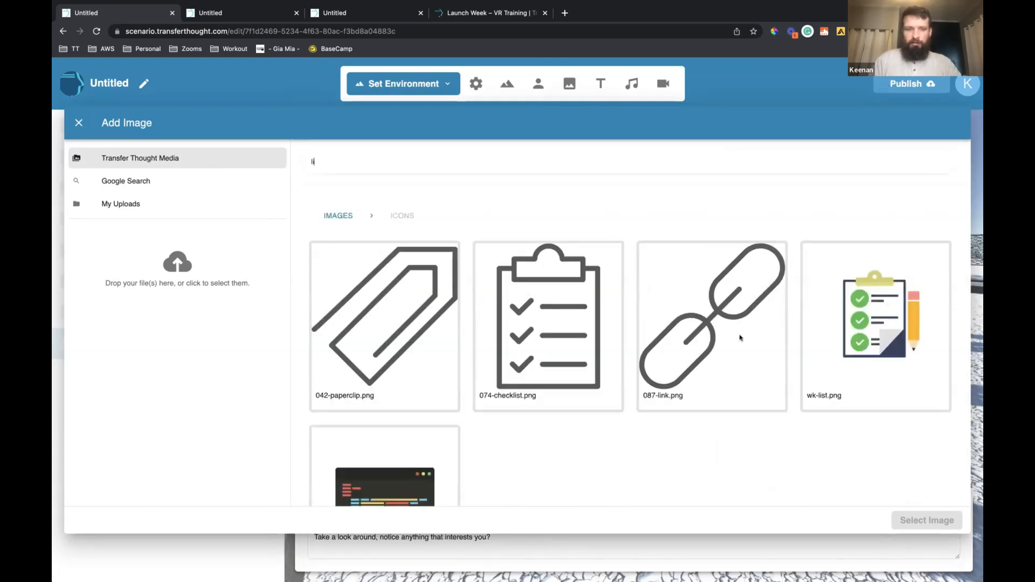
pyautogui.scroll(-1, 739, 335)
pyautogui.scroll(1, 411, 205)
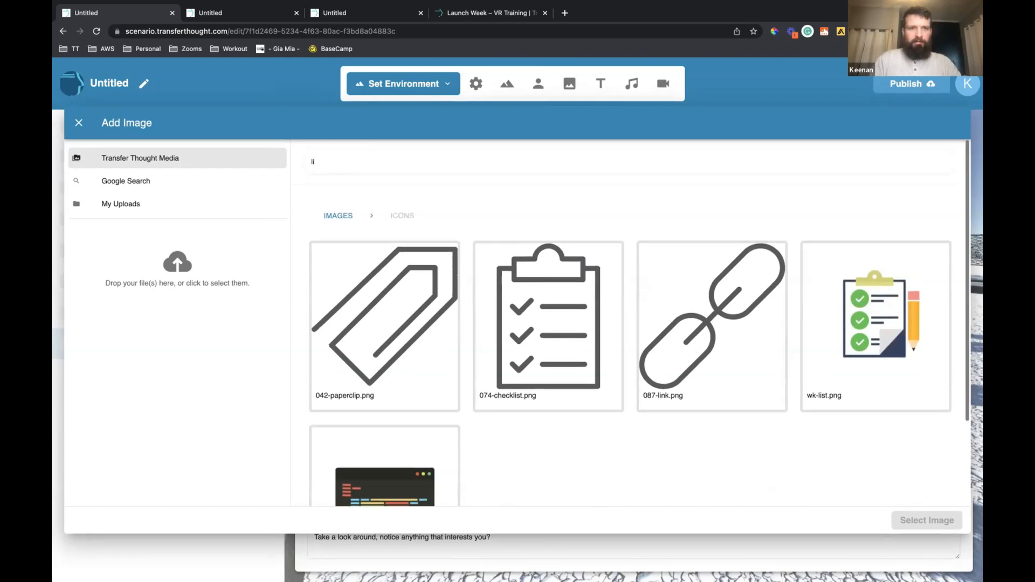
pyautogui.press('BackSpace')
pyautogui.press('BackSpace')
# Add the wk-bulb.png icon to the scene and place it on the support post of the tall insulator
pyautogui.scroll(-10, 520, 333)
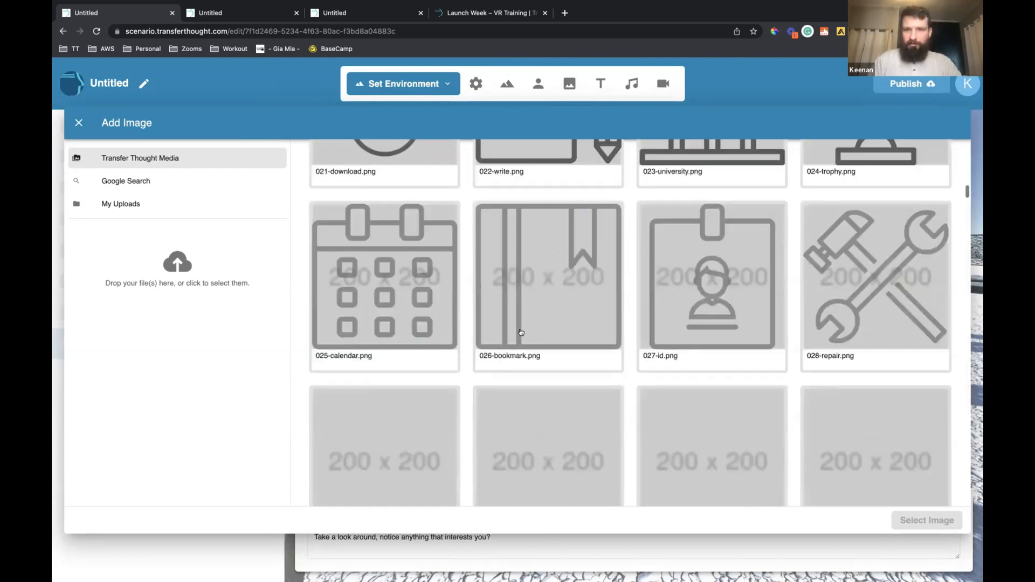
pyautogui.scroll(-15, 521, 332)
pyautogui.scroll(-15, 521, 332)
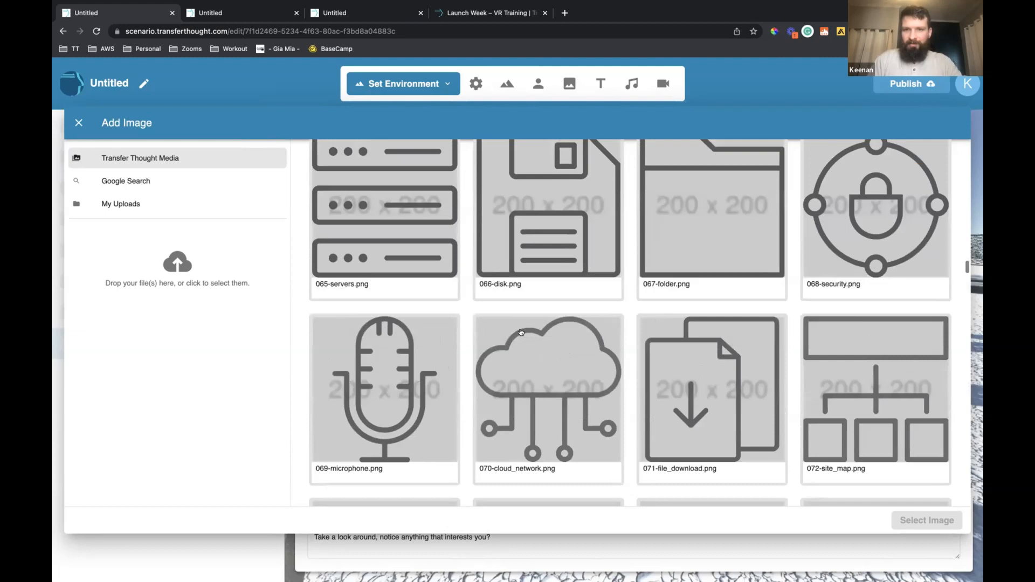
pyautogui.scroll(-15, 521, 333)
pyautogui.scroll(-15, 521, 332)
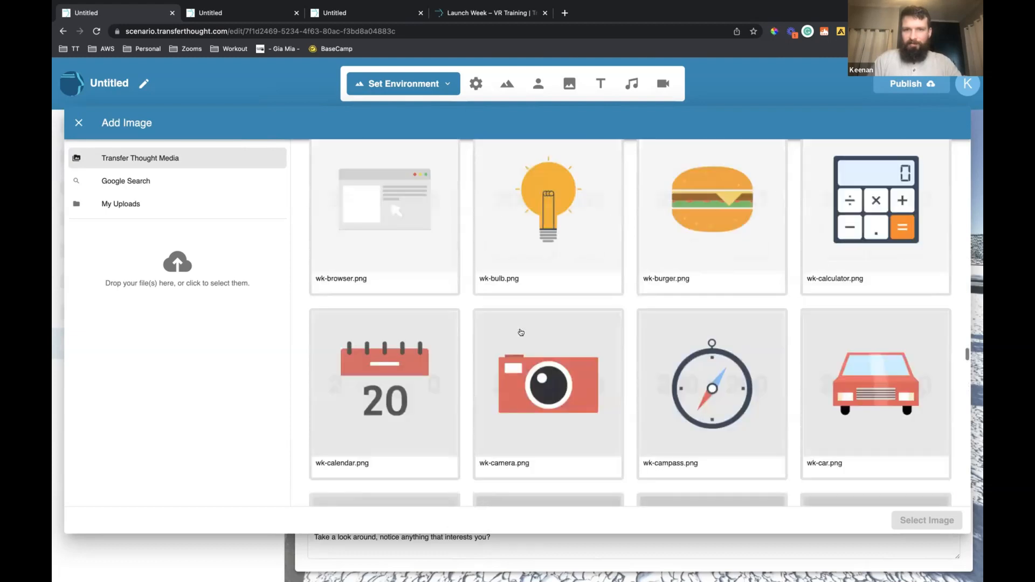
pyautogui.scroll(3, 860, 492)
pyautogui.click(549, 442)
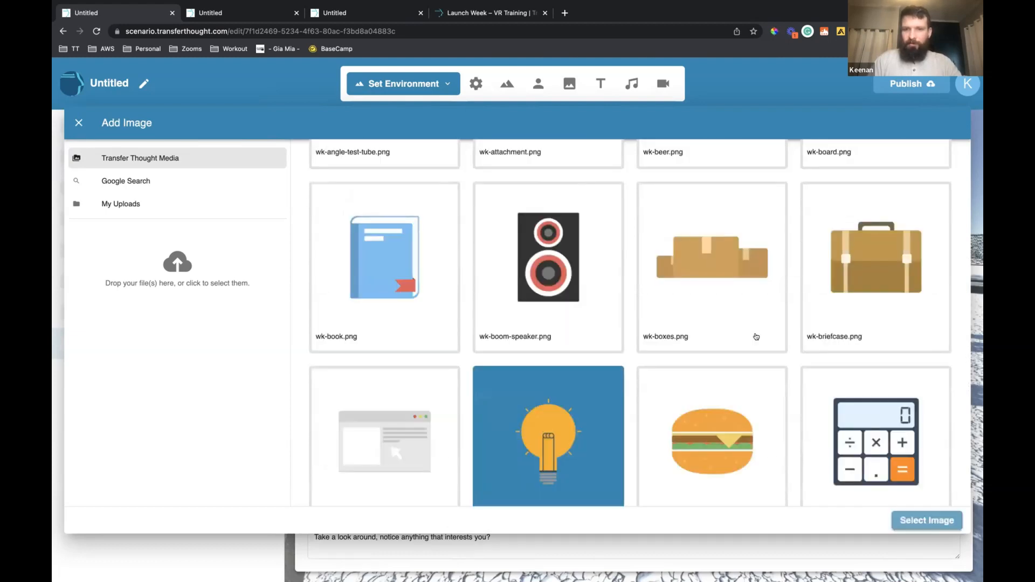
pyautogui.moveTo(641, 315); pyautogui.dragTo(578, 367)
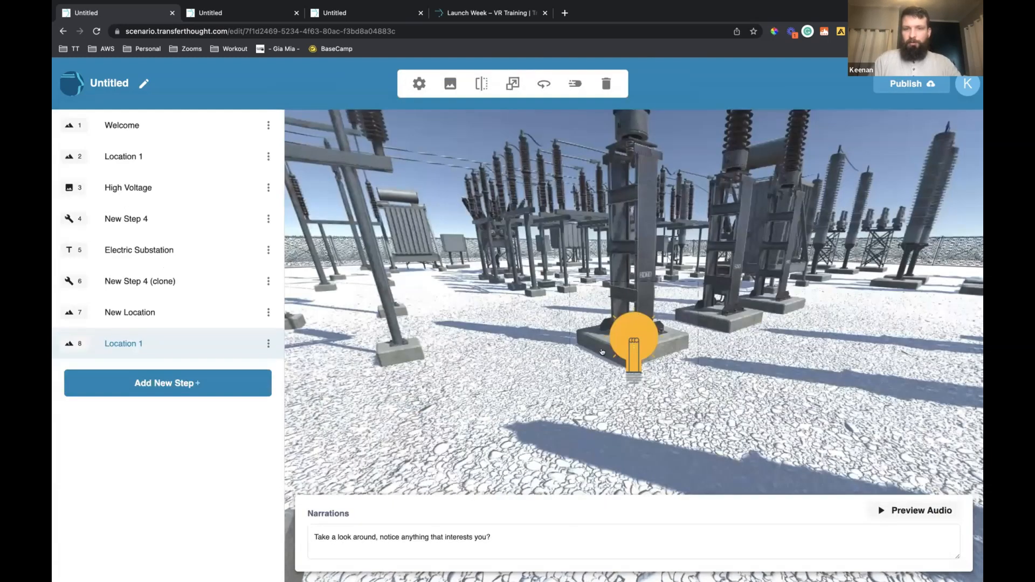
pyautogui.click(578, 367)
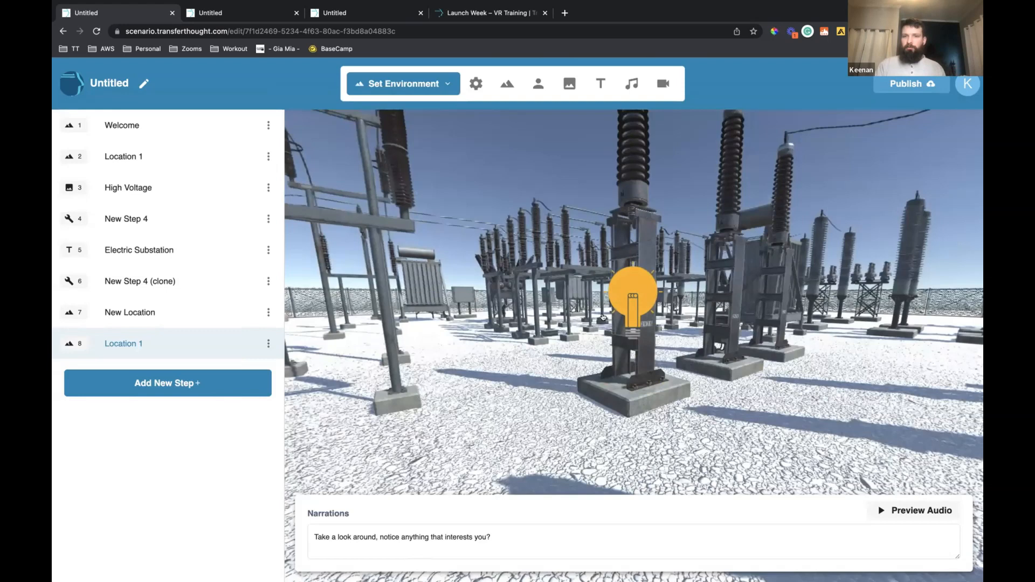
pyautogui.click(625, 300)
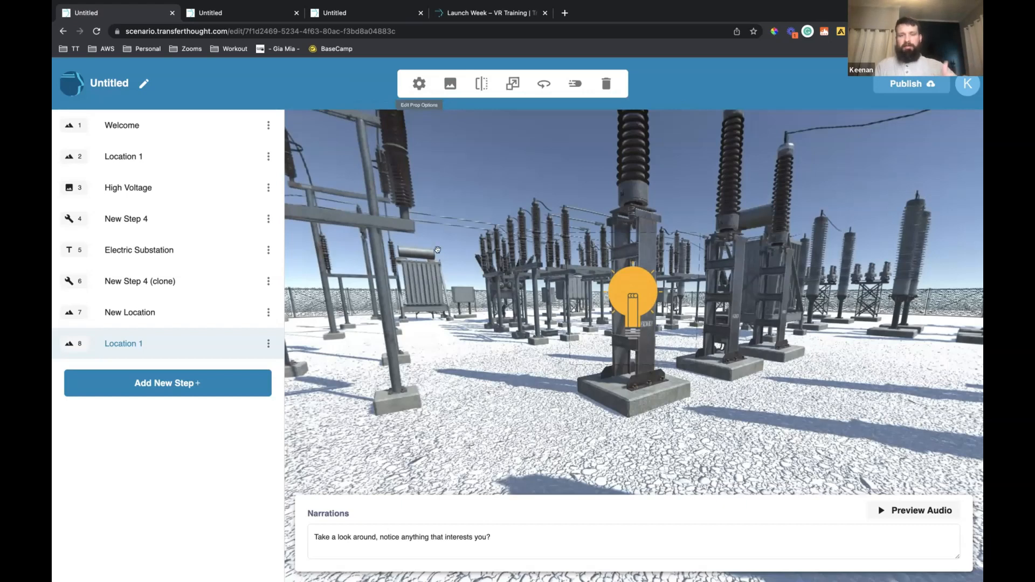
pyautogui.click(483, 340)
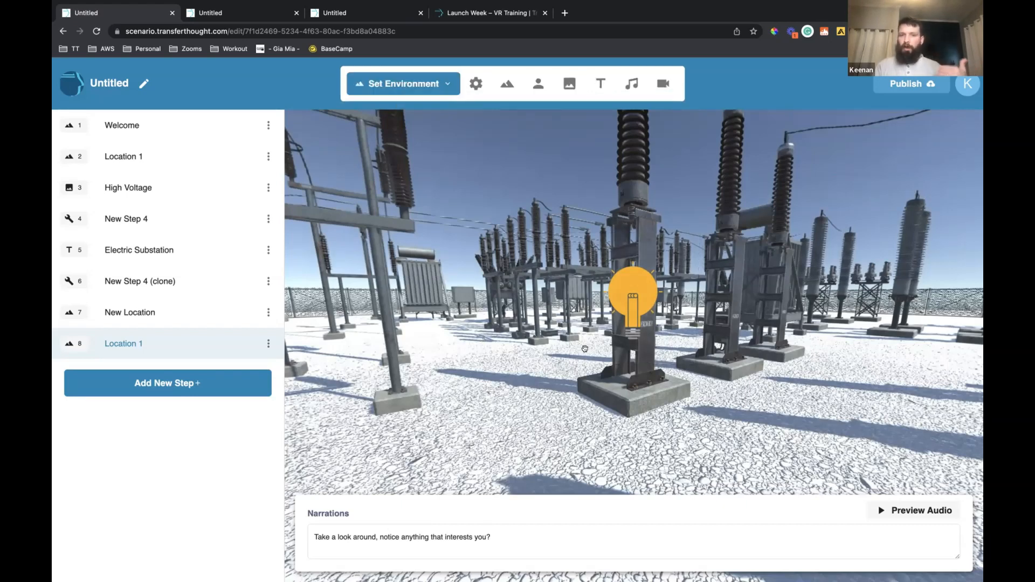
pyautogui.moveTo(600, 341); pyautogui.dragTo(660, 284)
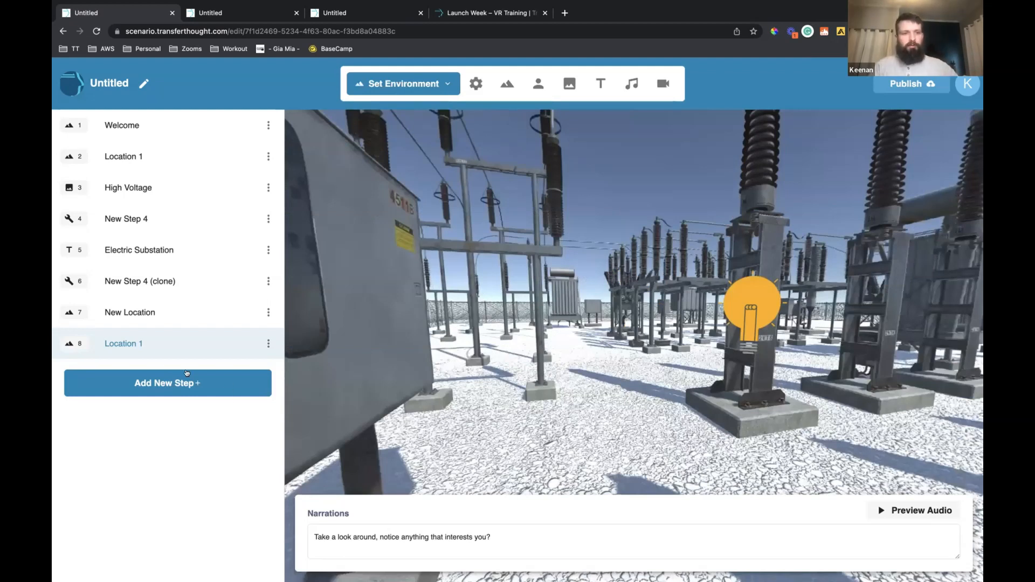
# Add a new title overlay step after the cloned Location 1 and name it "You need to turn off the switch"
pyautogui.click(228, 385)
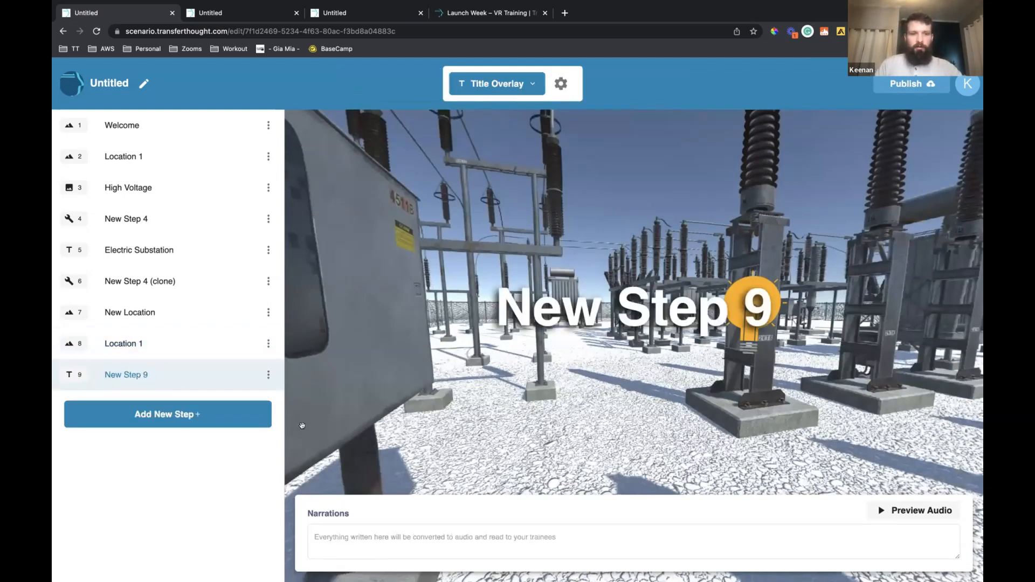
pyautogui.click(122, 371)
pyautogui.write('You nee')
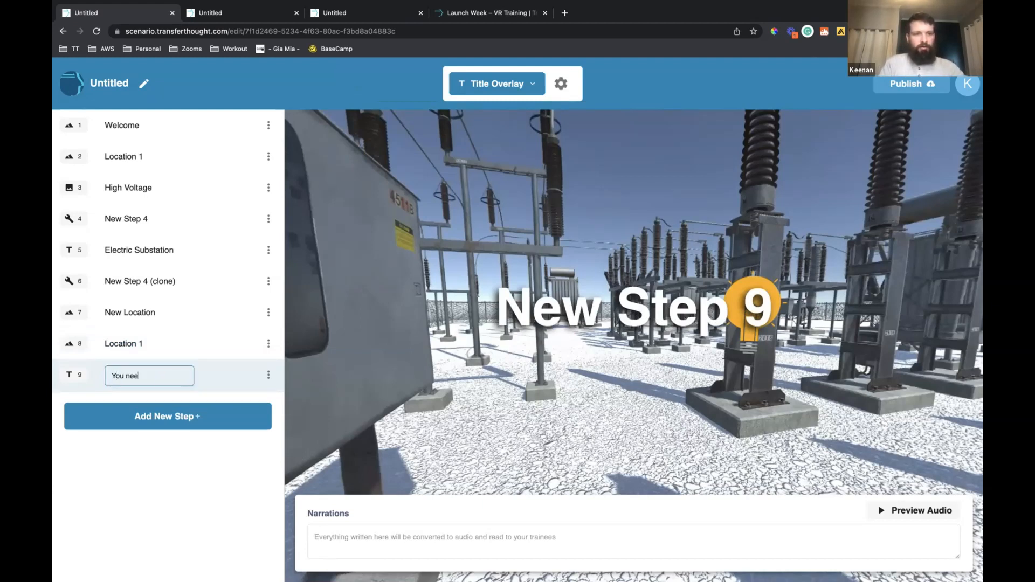
pyautogui.write('d to turn of')
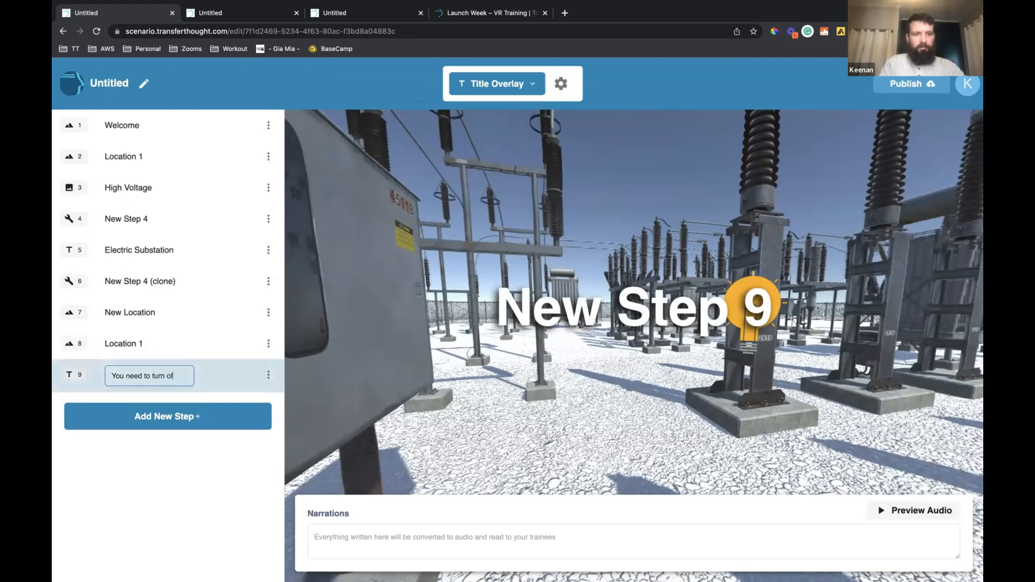
pyautogui.write('f the switch')
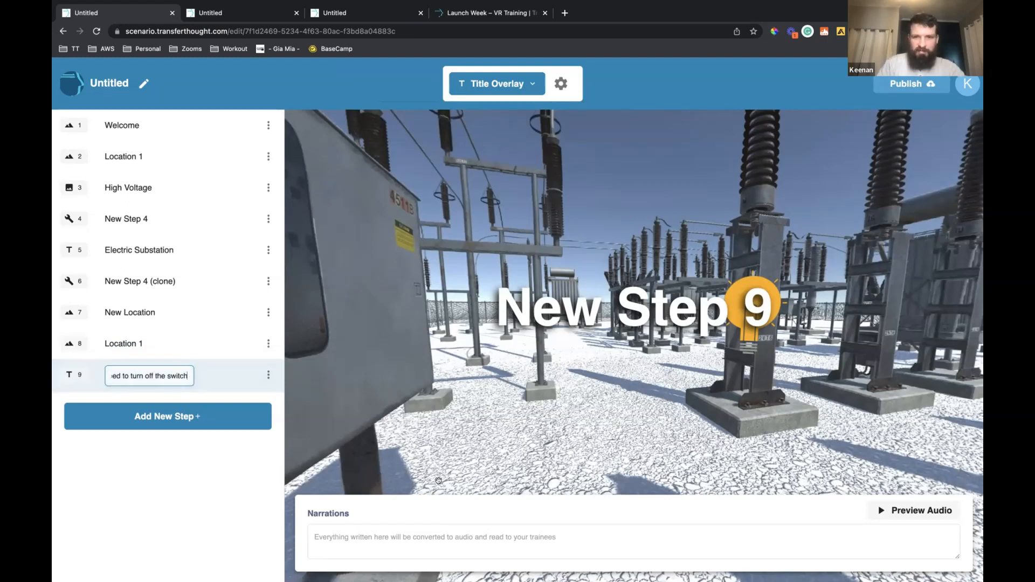
# Enter the step's narration "Not quite, make you turn off the power before working on the environment"
pyautogui.click(421, 527)
pyautogui.write('Not')
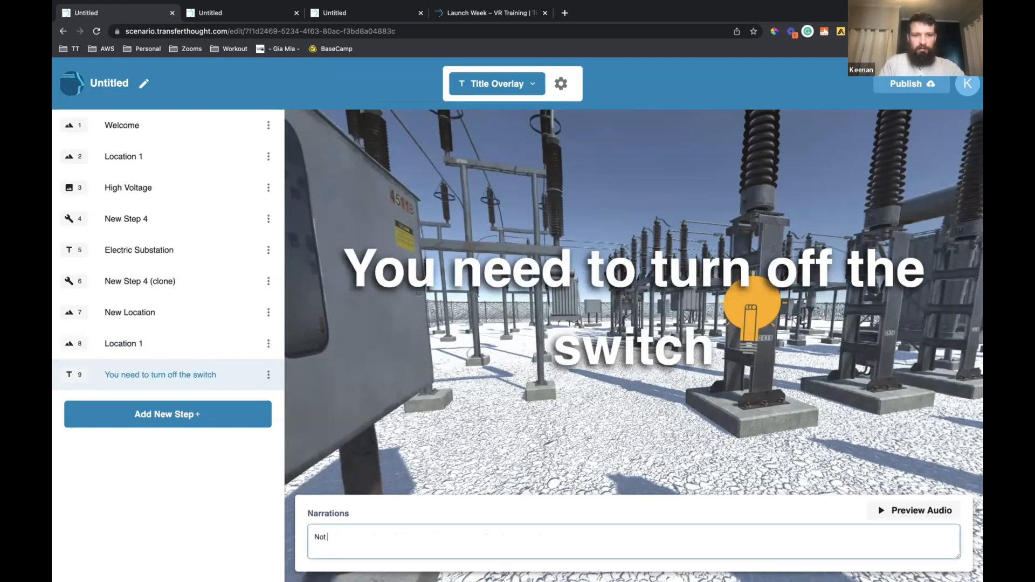
pyautogui.write(' quite, make you s')
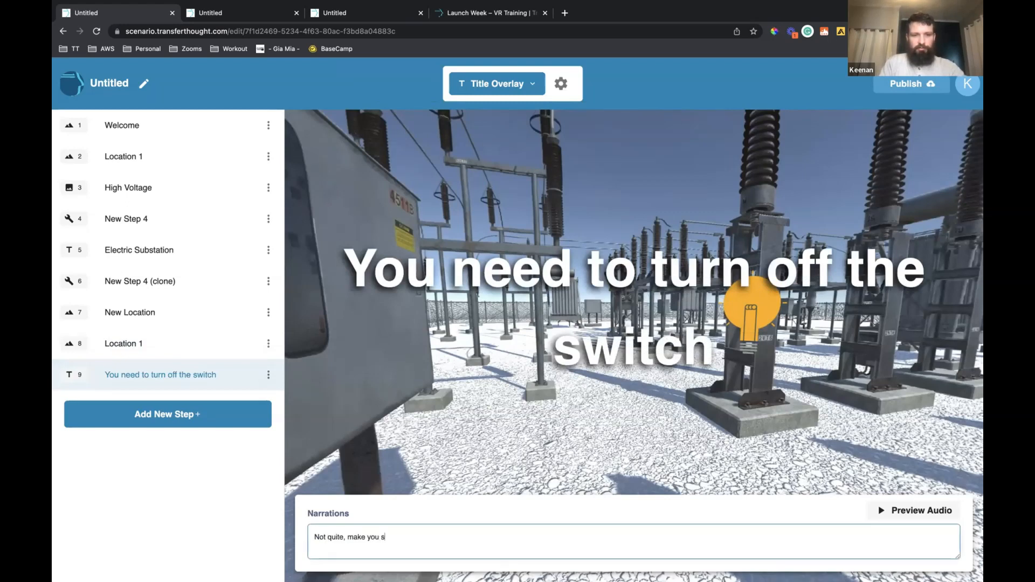
pyautogui.press('BackSpace')
pyautogui.write('turn off the power before working on the env')
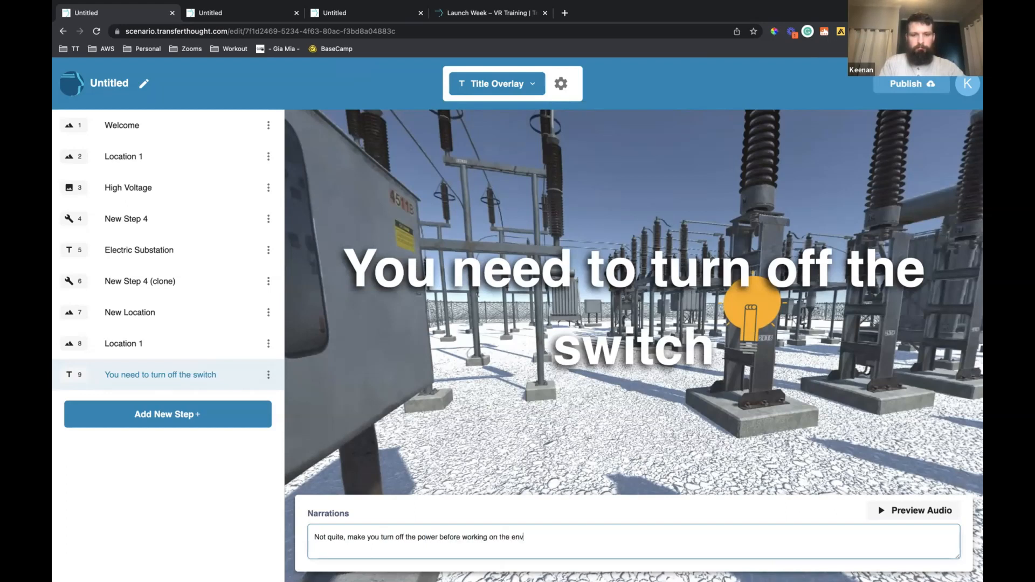
pyautogui.write('ironment')
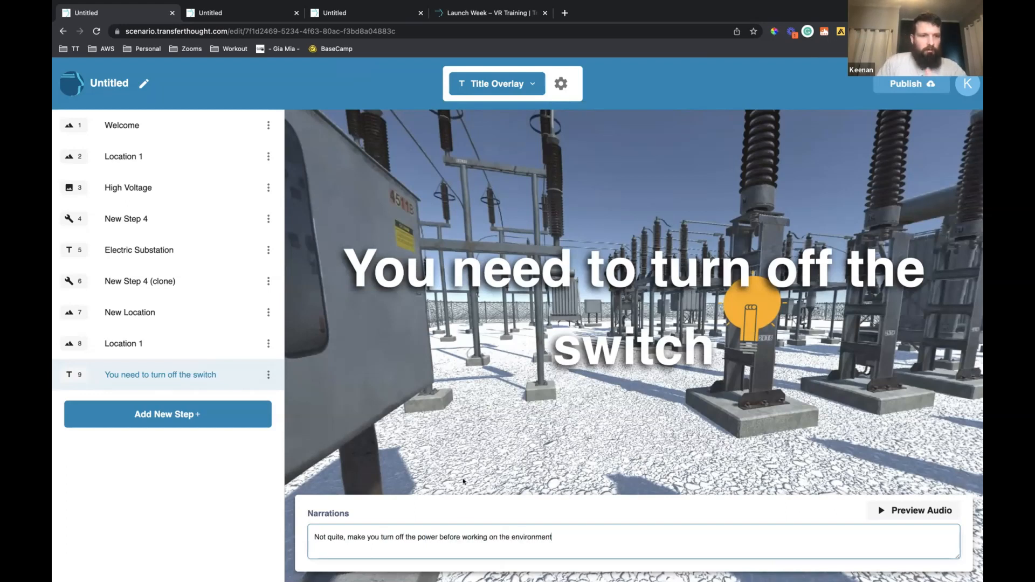
pyautogui.click(378, 384)
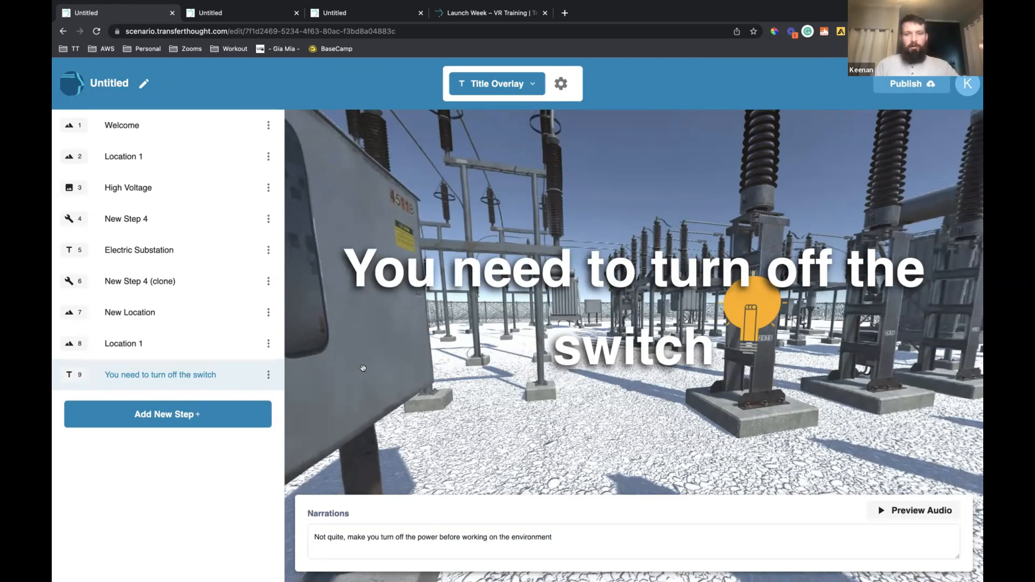
# Set the click action of the insulator's light bulb in step 8 to go to the selected step "You need to turn off the switch" and save
pyautogui.click(227, 346)
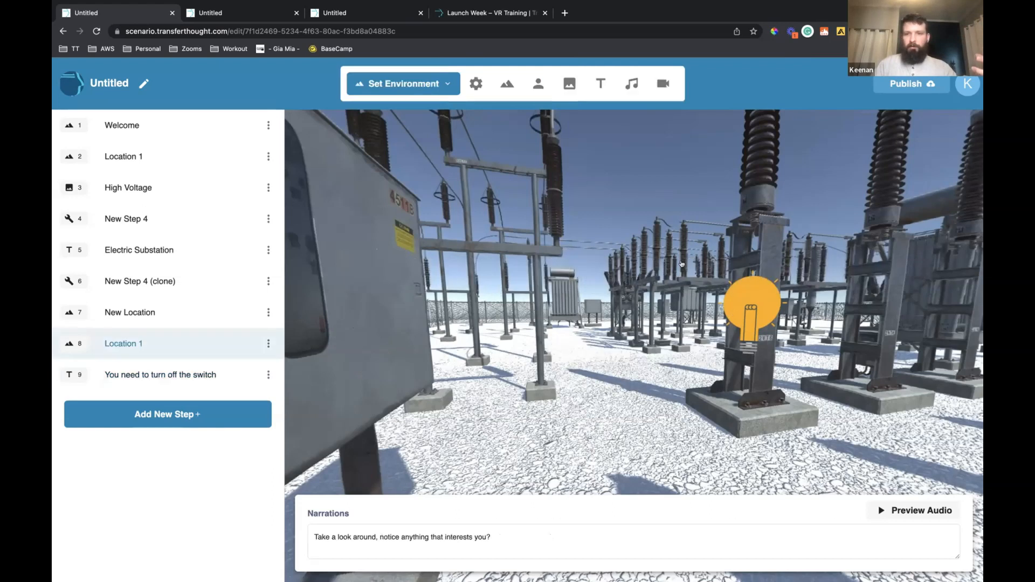
pyautogui.click(746, 297)
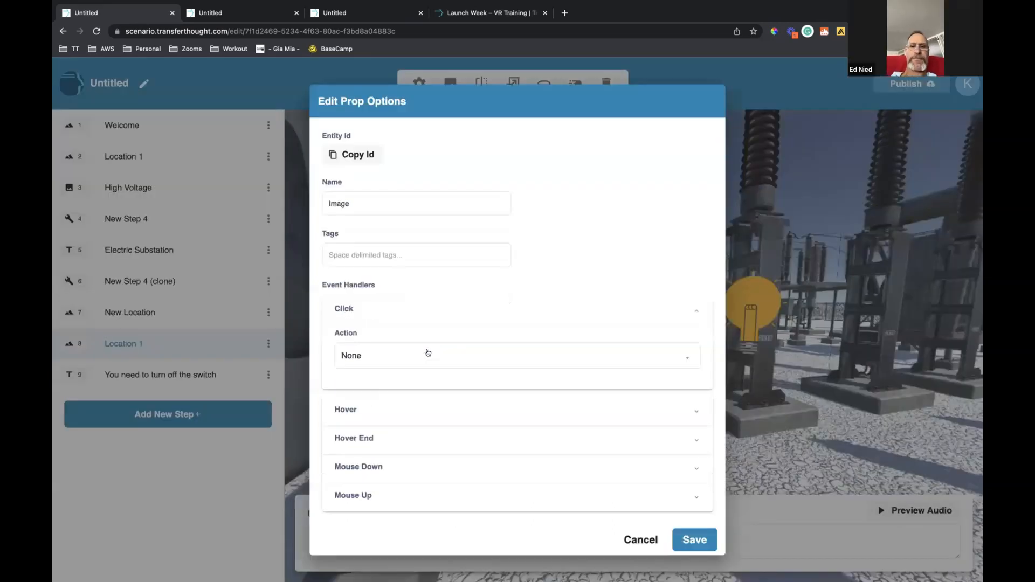
pyautogui.click(428, 357)
pyautogui.click(429, 439)
pyautogui.click(425, 409)
pyautogui.scroll(-3, 445, 474)
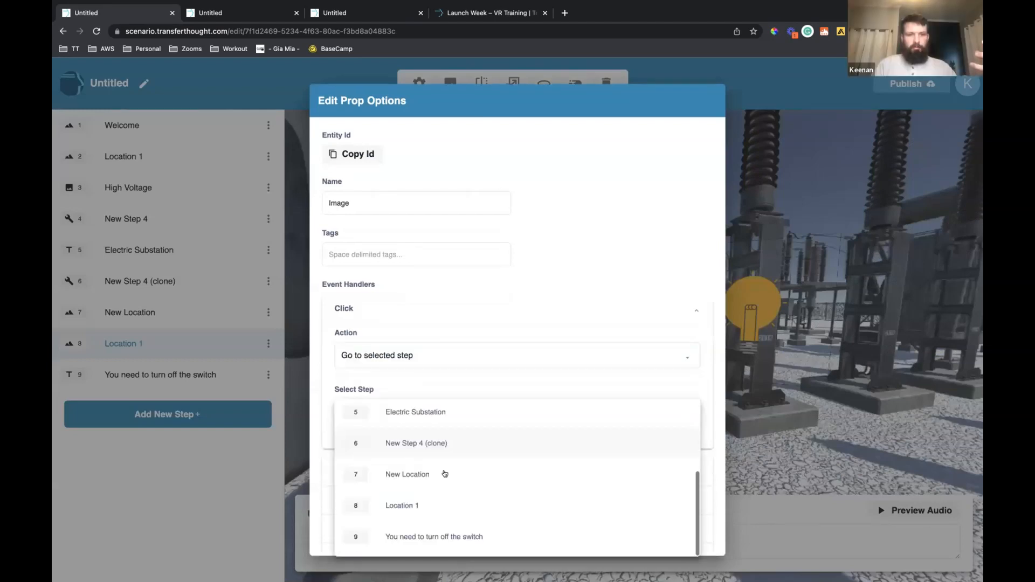
pyautogui.click(440, 537)
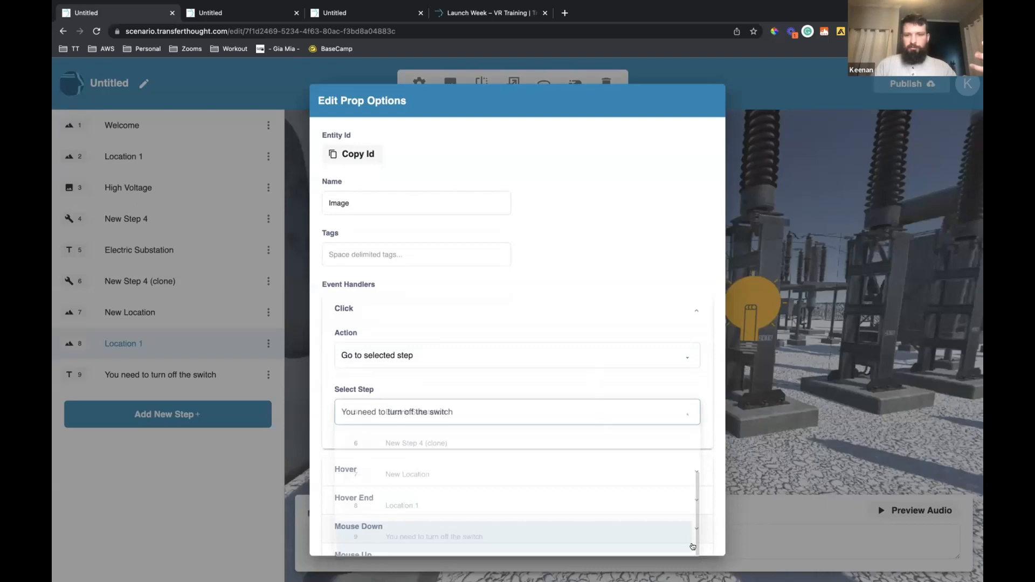
pyautogui.scroll(-2, 693, 546)
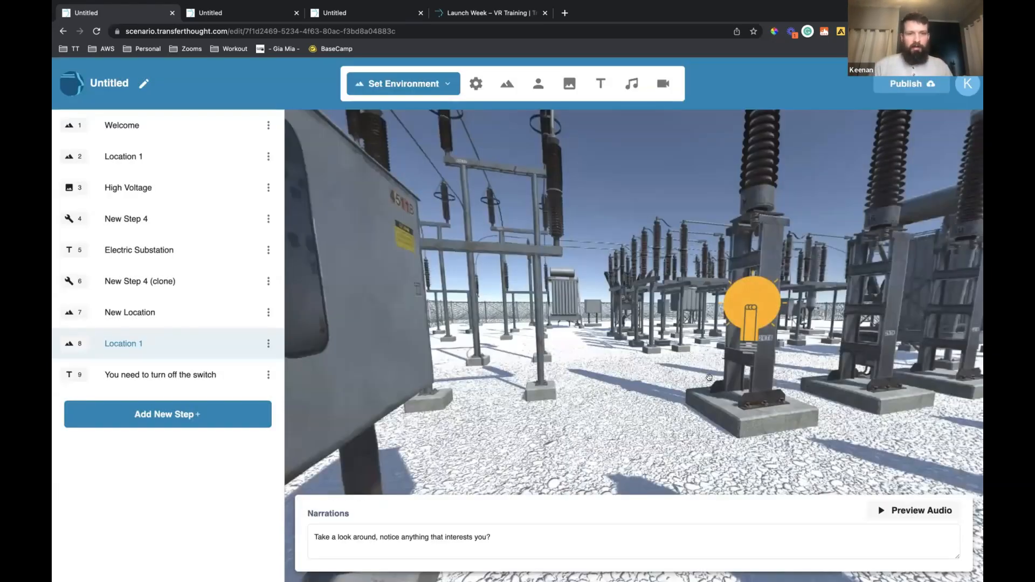
# Add a second light bulb from the Icons folder and place it on the cabinet beside the high-voltage warning sign
pyautogui.moveTo(504, 343); pyautogui.dragTo(629, 324)
pyautogui.moveTo(462, 410); pyautogui.dragTo(509, 338)
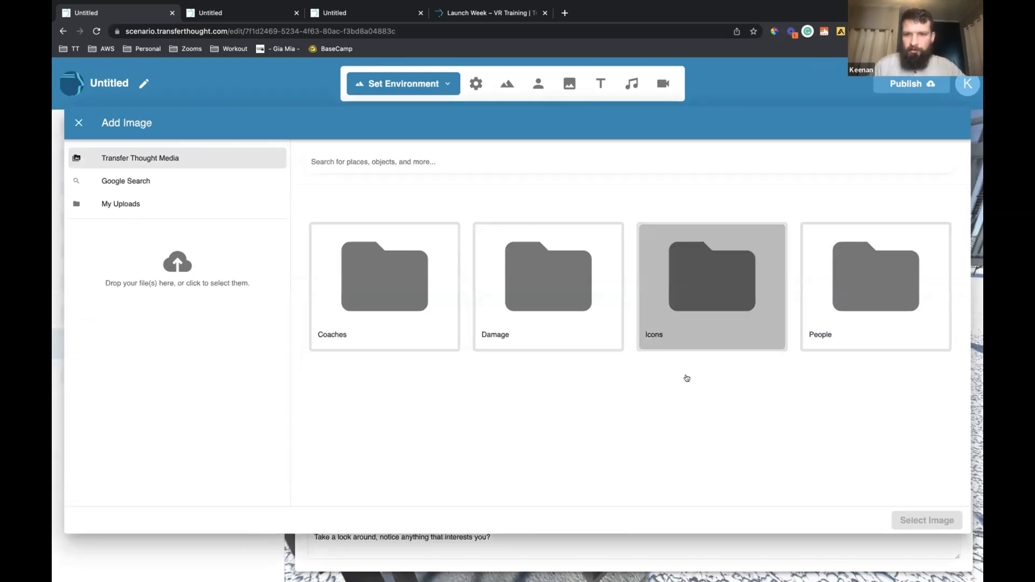
pyautogui.scroll(-13, 687, 380)
pyautogui.scroll(-20, 687, 382)
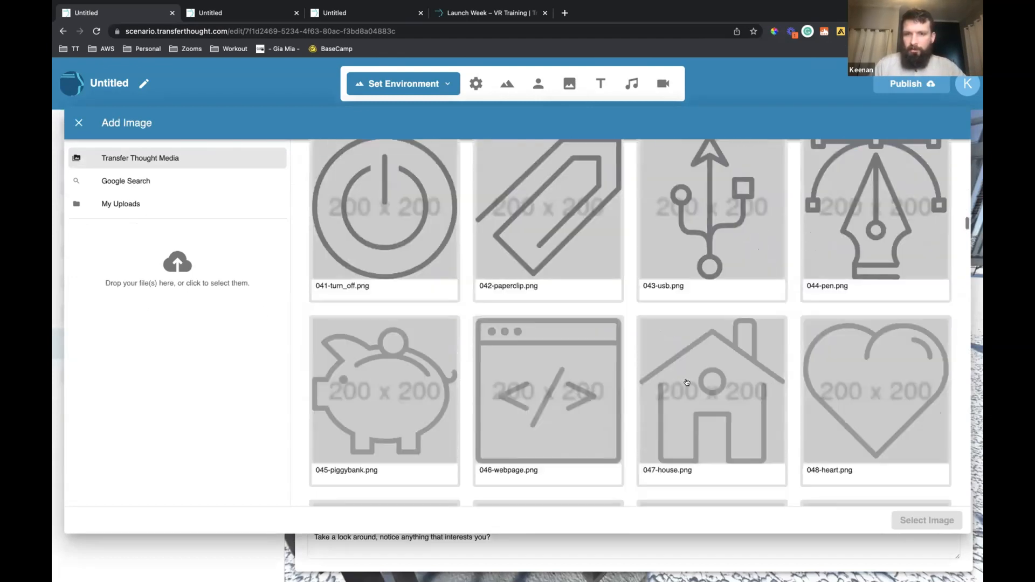
pyautogui.scroll(-6, 688, 382)
pyautogui.scroll(-6, 687, 382)
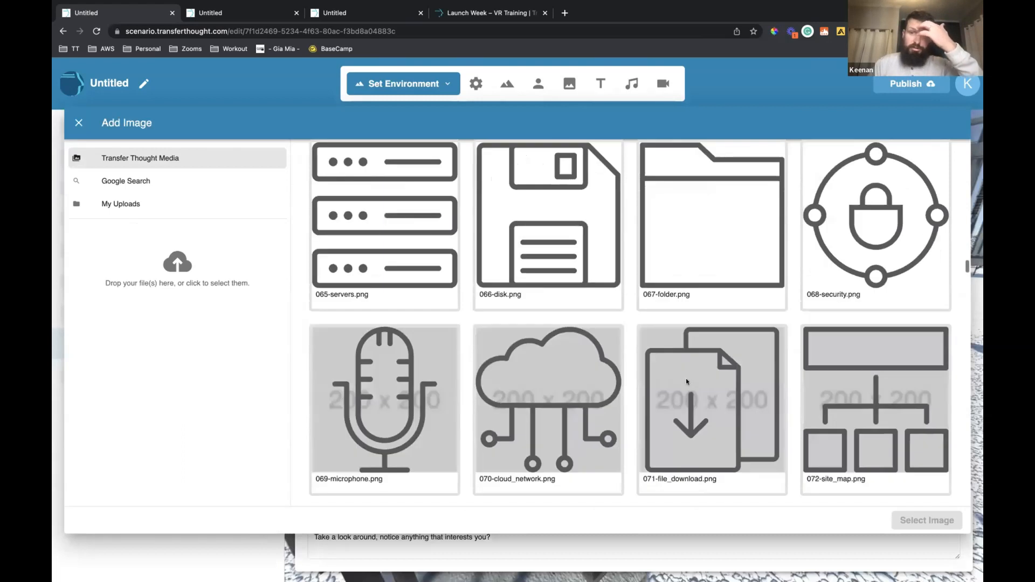
pyautogui.scroll(-4, 687, 382)
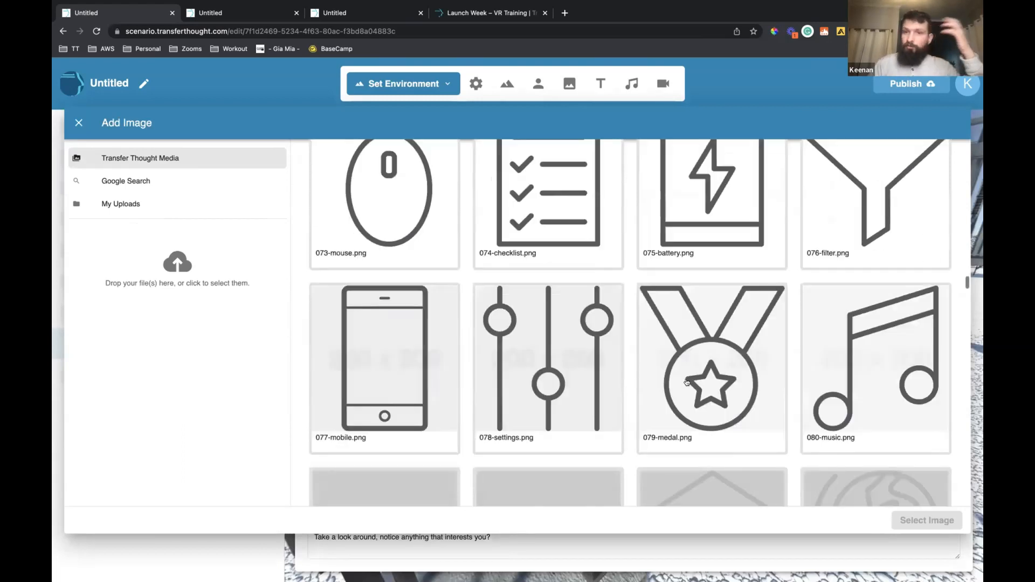
pyautogui.scroll(-5, 686, 382)
pyautogui.scroll(-8, 686, 382)
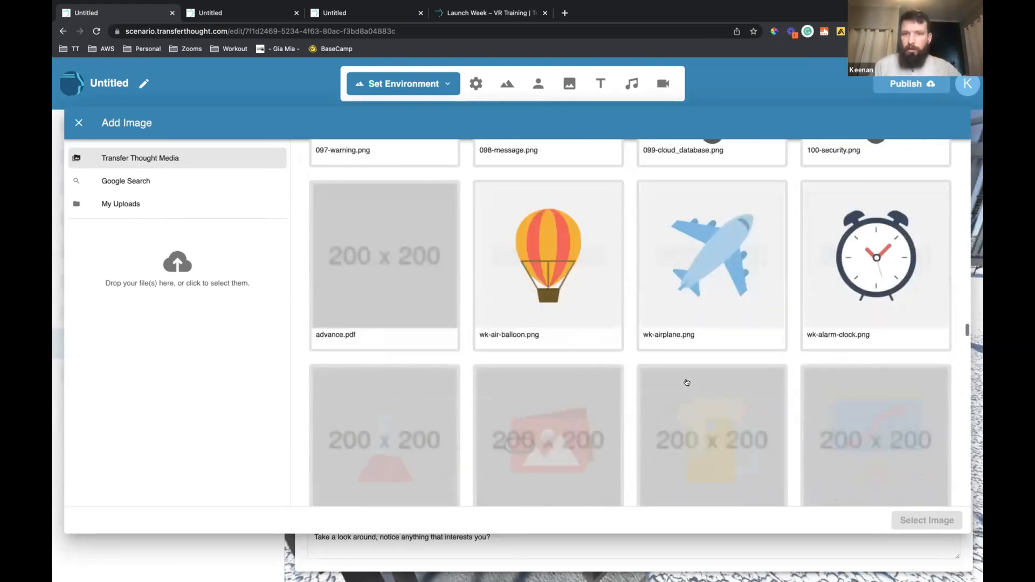
pyautogui.scroll(-5, 686, 383)
pyautogui.scroll(-3, 545, 229)
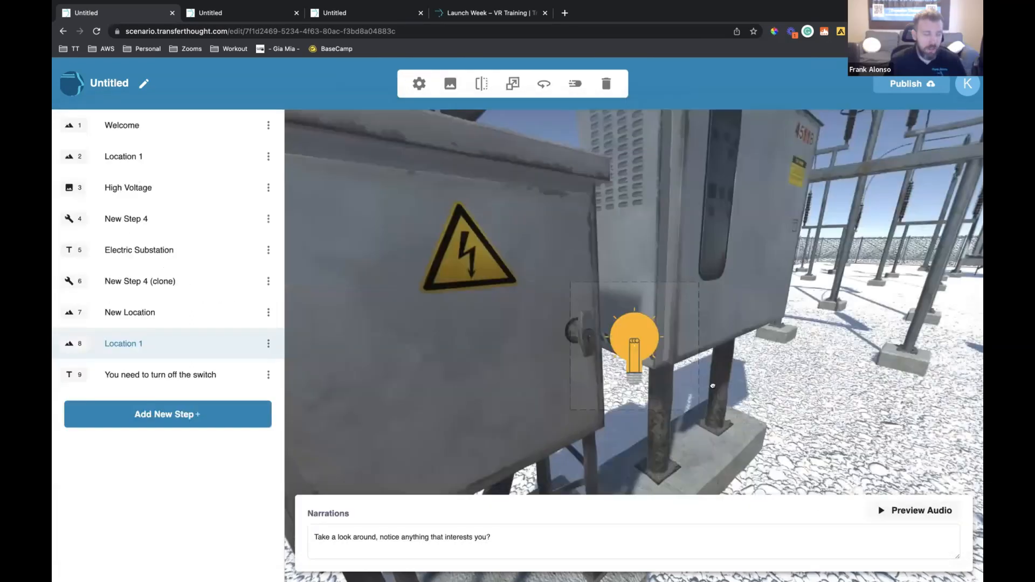
pyautogui.click(713, 386)
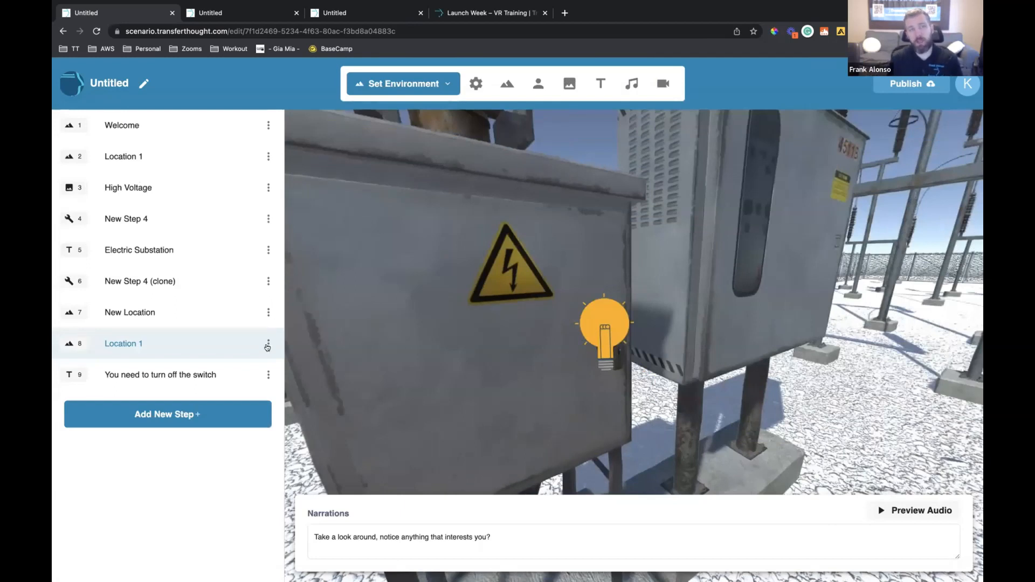
# Clone the Location 1 step (step 8) and rename the clone as Location 1
pyautogui.click(267, 345)
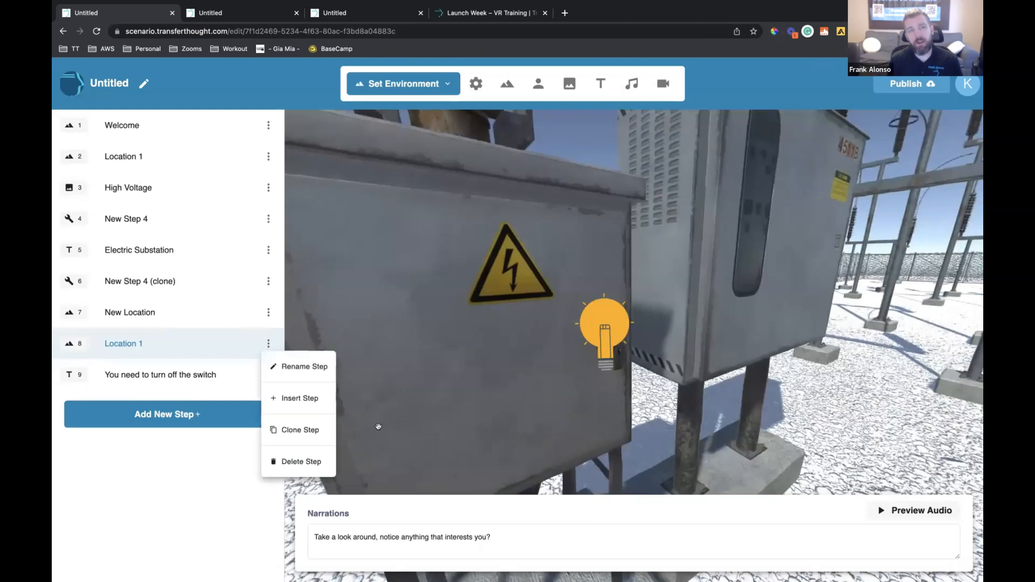
pyautogui.click(313, 431)
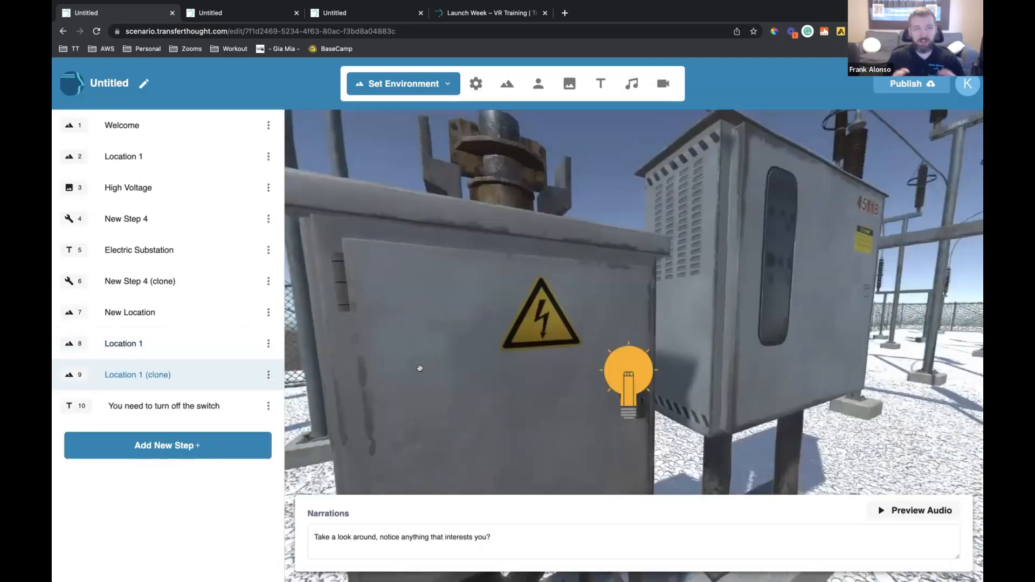
pyautogui.click(161, 376)
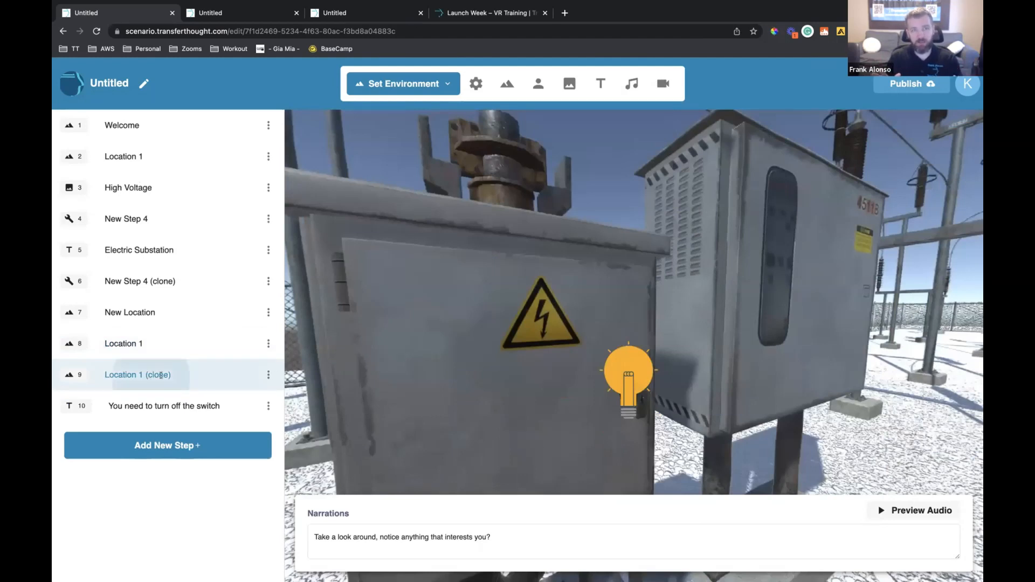
pyautogui.doubleClick(151, 376)
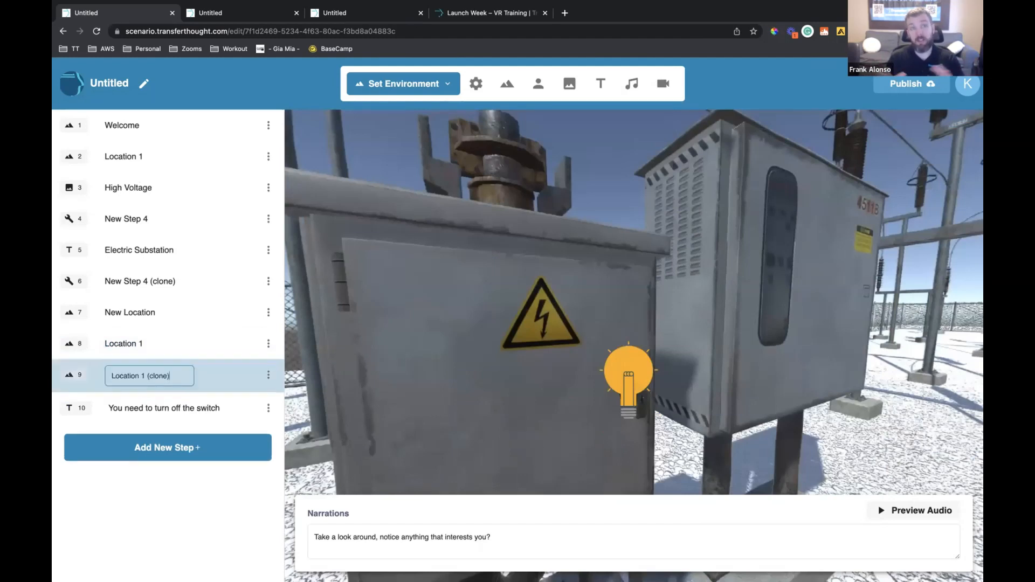
pyautogui.press('BackSpace')
pyautogui.press('BackSpace')
pyautogui.press('BackSpace')
pyautogui.press('BackSpace')
pyautogui.press('BackSpace')
pyautogui.press('BackSpace')
pyautogui.press('BackSpace')
pyautogui.press('BackSpace')
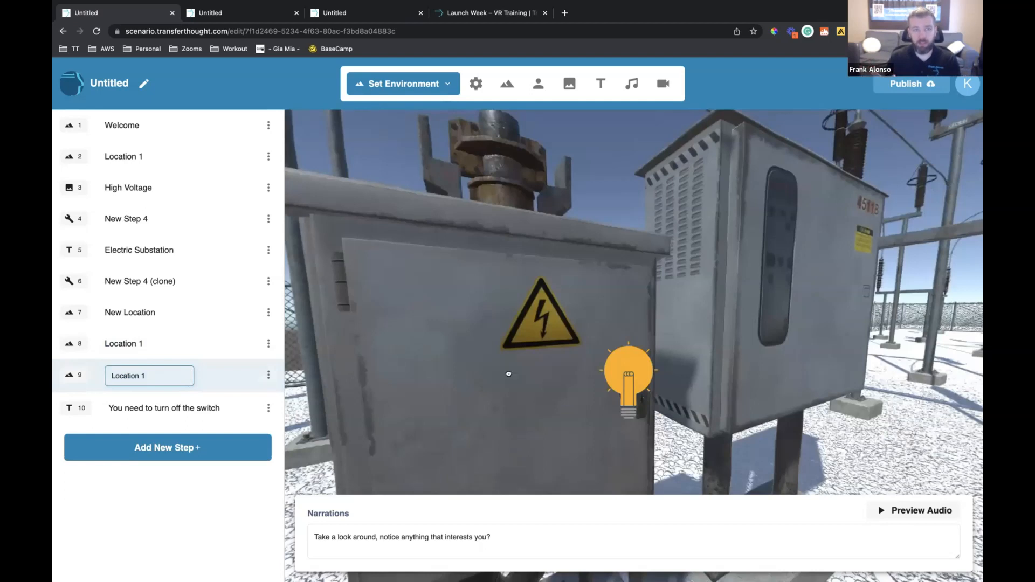
pyautogui.press('Return')
pyautogui.moveTo(741, 374); pyautogui.dragTo(626, 322)
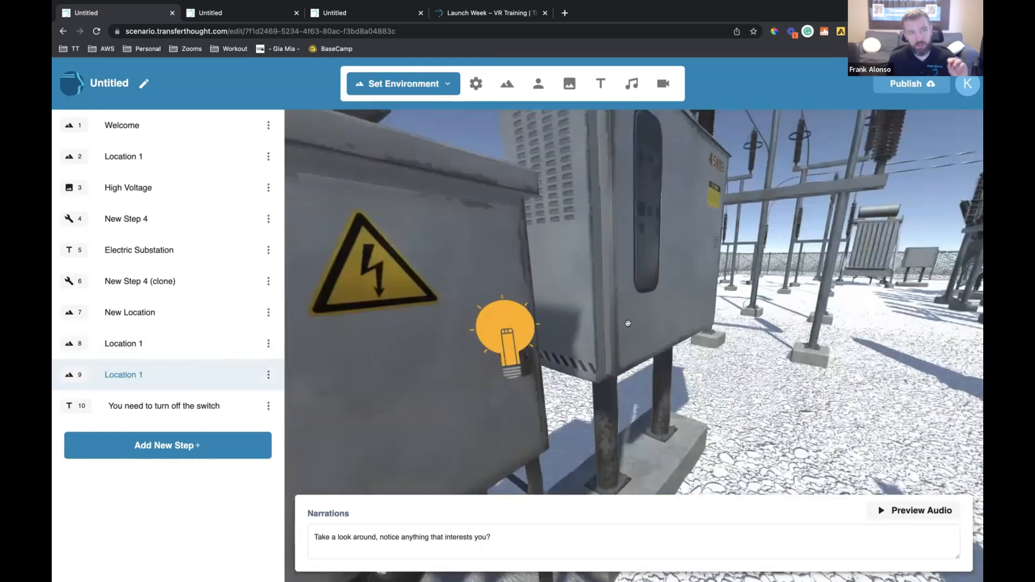
pyautogui.moveTo(917, 353); pyautogui.dragTo(694, 324)
pyautogui.moveTo(561, 309); pyautogui.dragTo(734, 310)
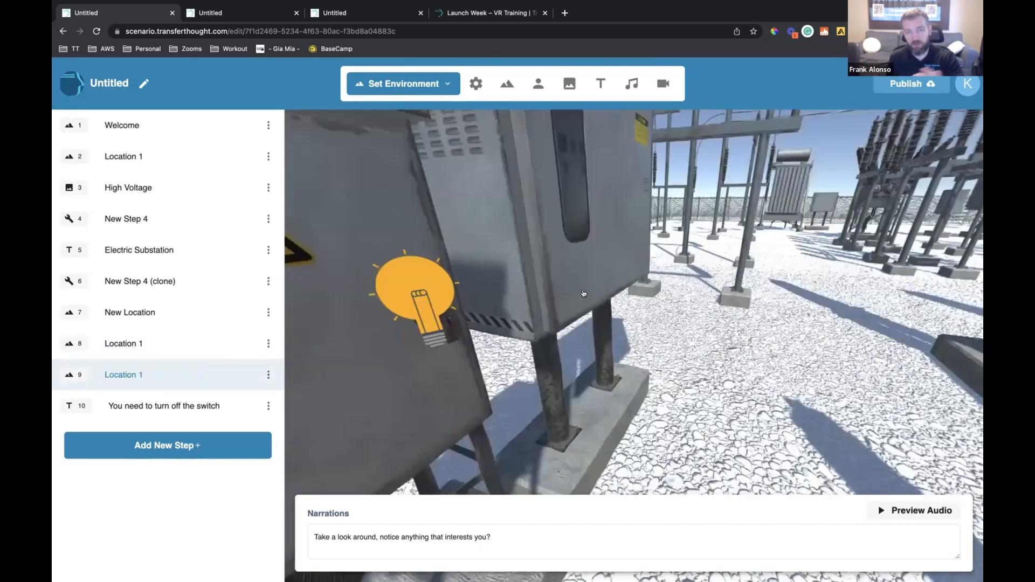
pyautogui.moveTo(304, 334); pyautogui.dragTo(413, 333)
# Set the click action of the cabinet's light bulb in step 8 to go to the selected step 9, Location 1, and save
pyautogui.click(213, 340)
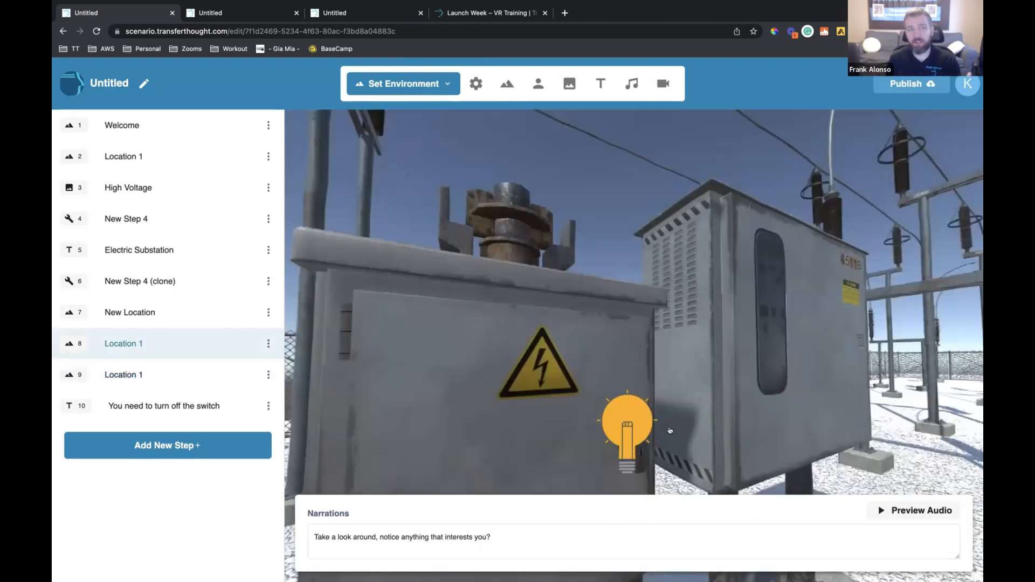
pyautogui.click(416, 79)
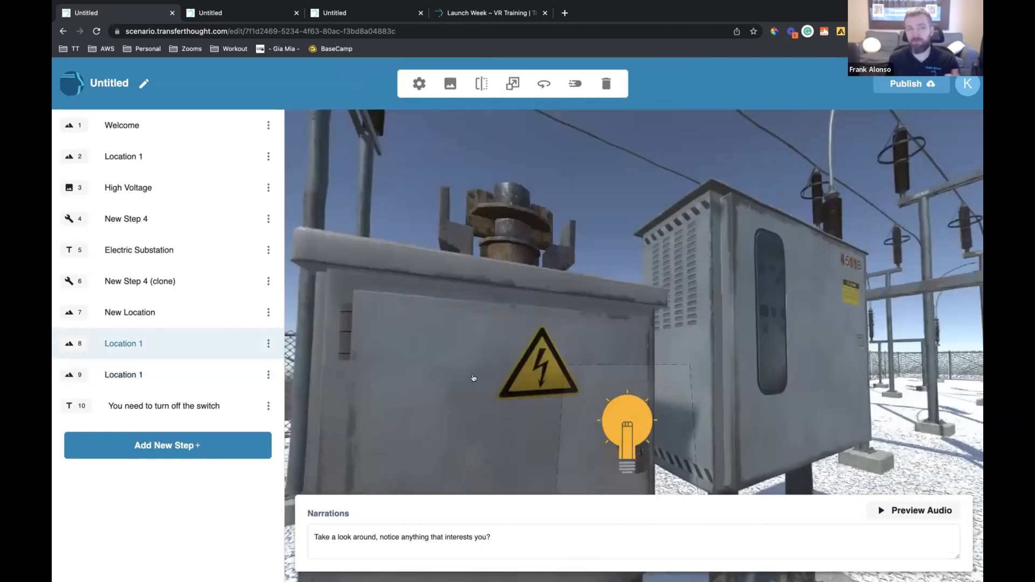
pyautogui.click(425, 342)
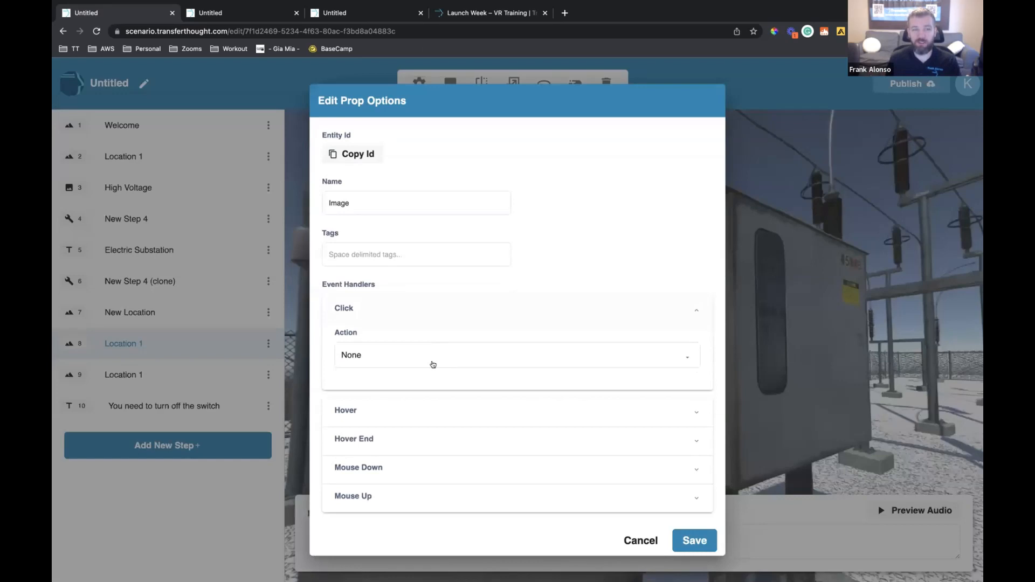
pyautogui.click(433, 364)
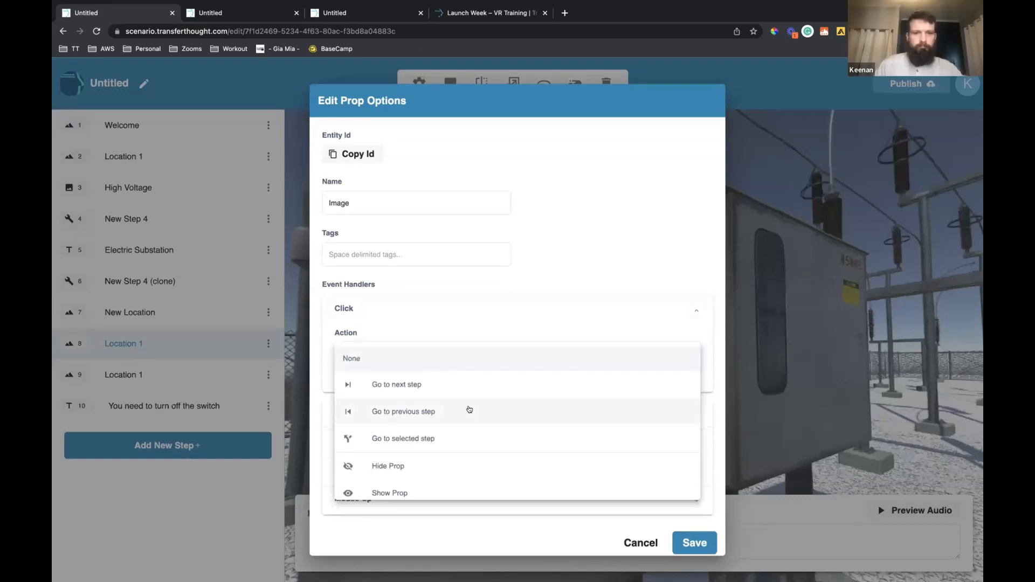
pyautogui.scroll(-1, 469, 409)
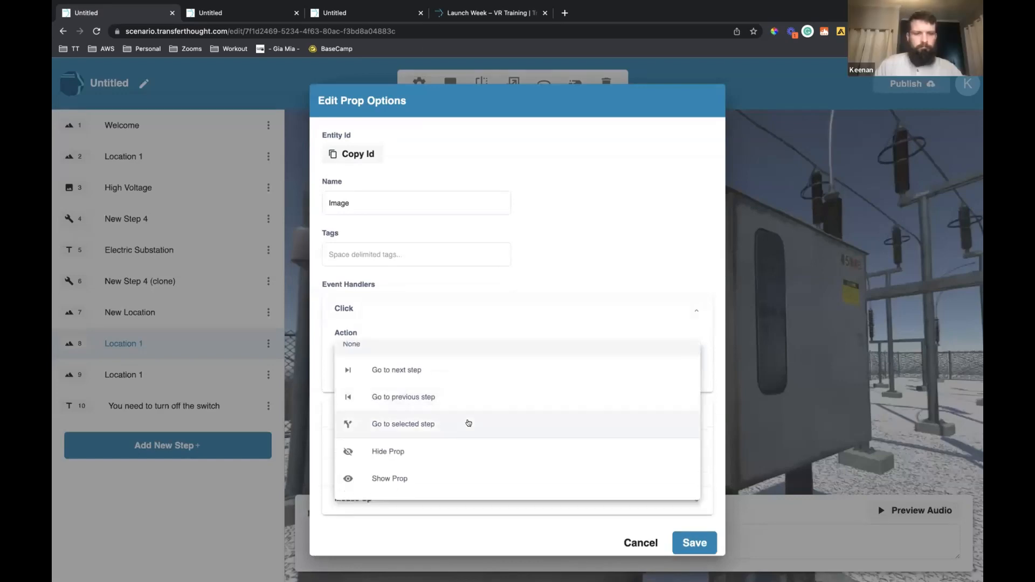
pyautogui.click(469, 423)
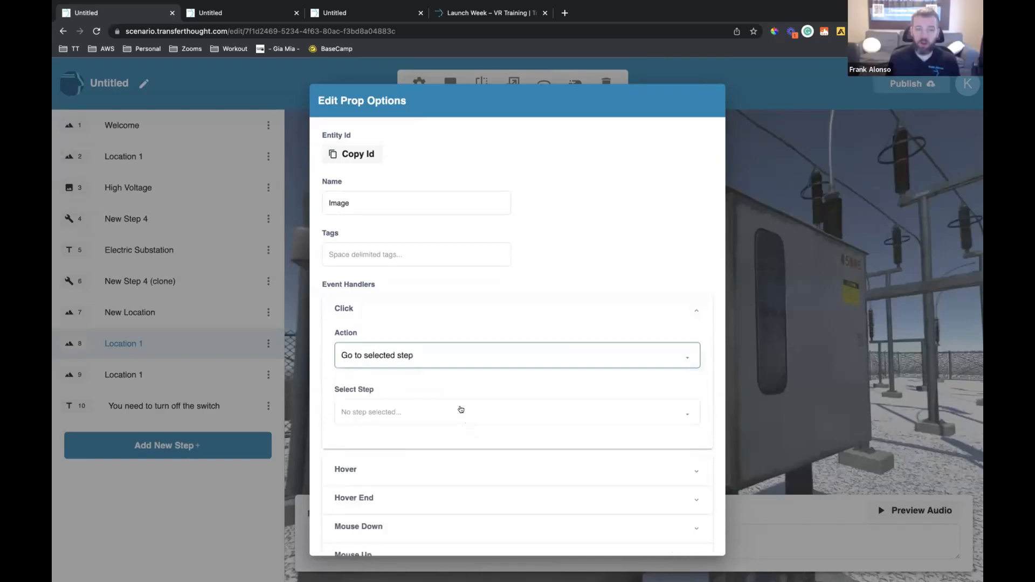
pyautogui.click(475, 456)
pyautogui.scroll(-5, 474, 520)
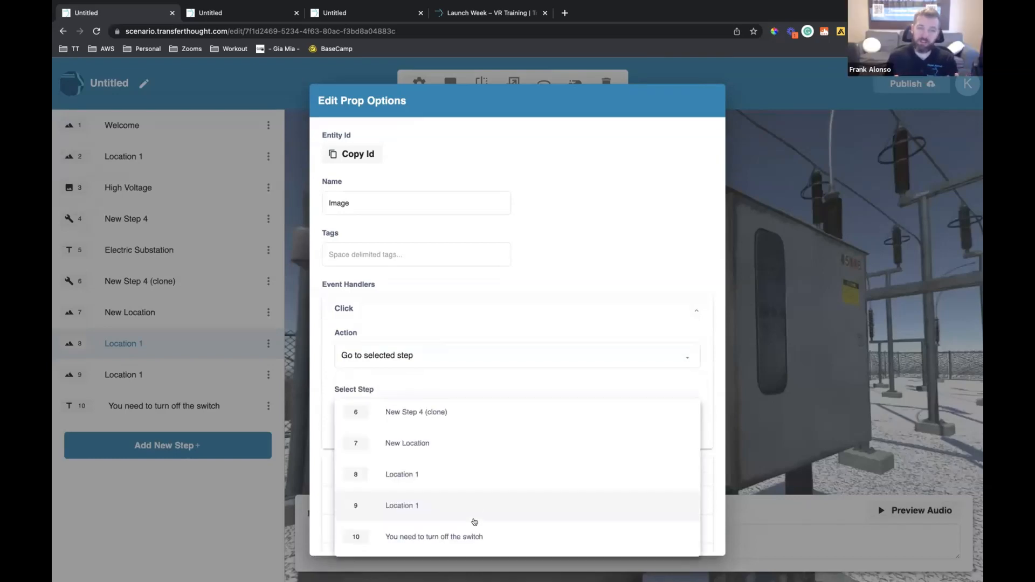
pyautogui.click(475, 505)
pyautogui.scroll(-2, 611, 514)
pyautogui.click(687, 540)
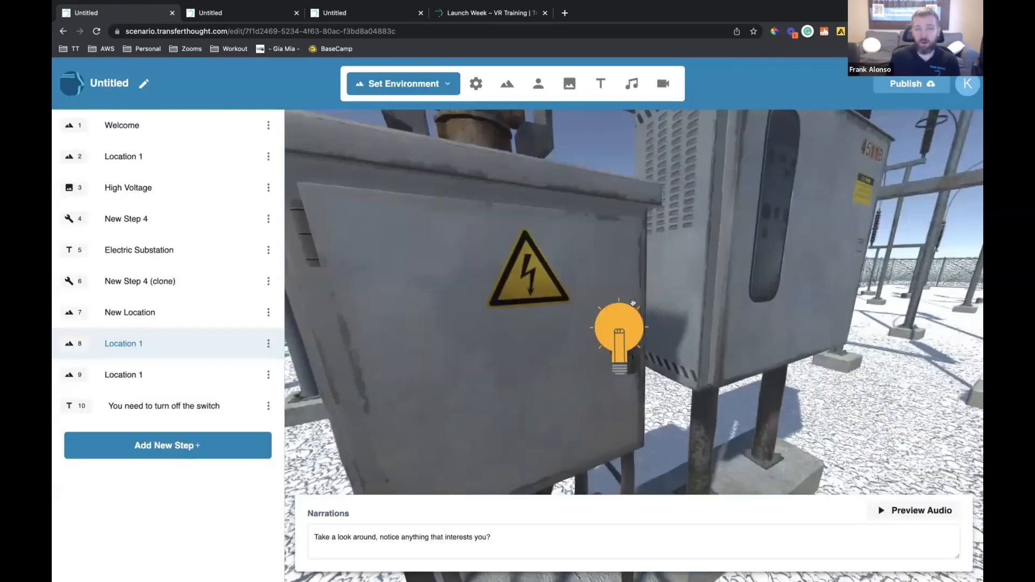
# Delete the cabinet's light bulb from the cloned Location 1 scene (step 9)
pyautogui.moveTo(633, 304); pyautogui.dragTo(701, 307)
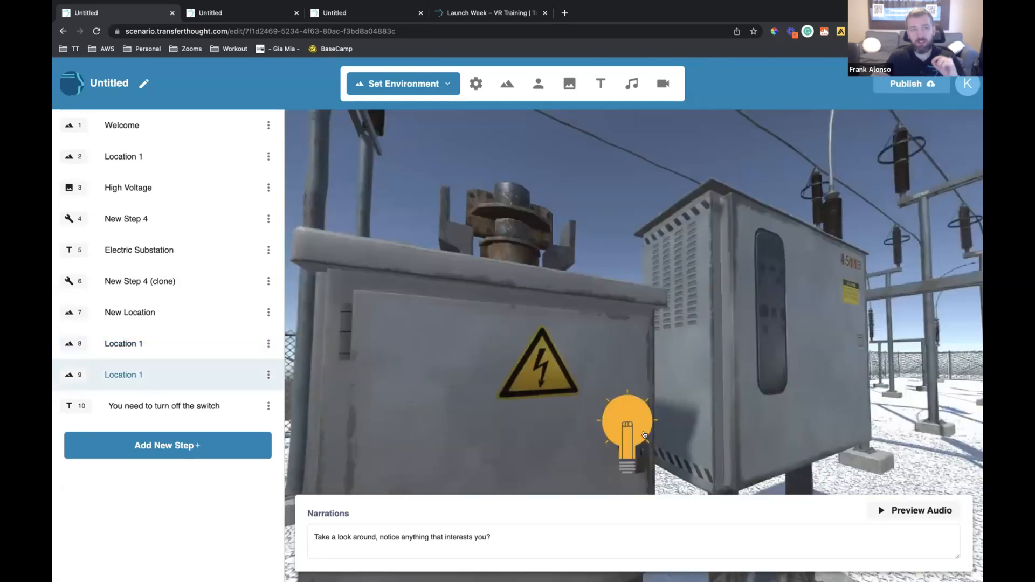
pyautogui.click(645, 435)
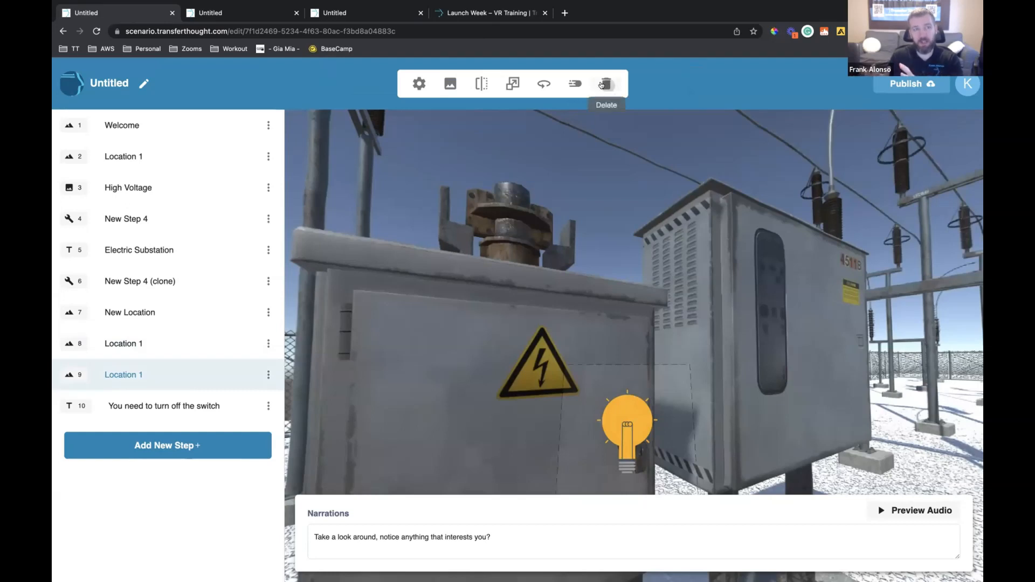
pyautogui.click(607, 85)
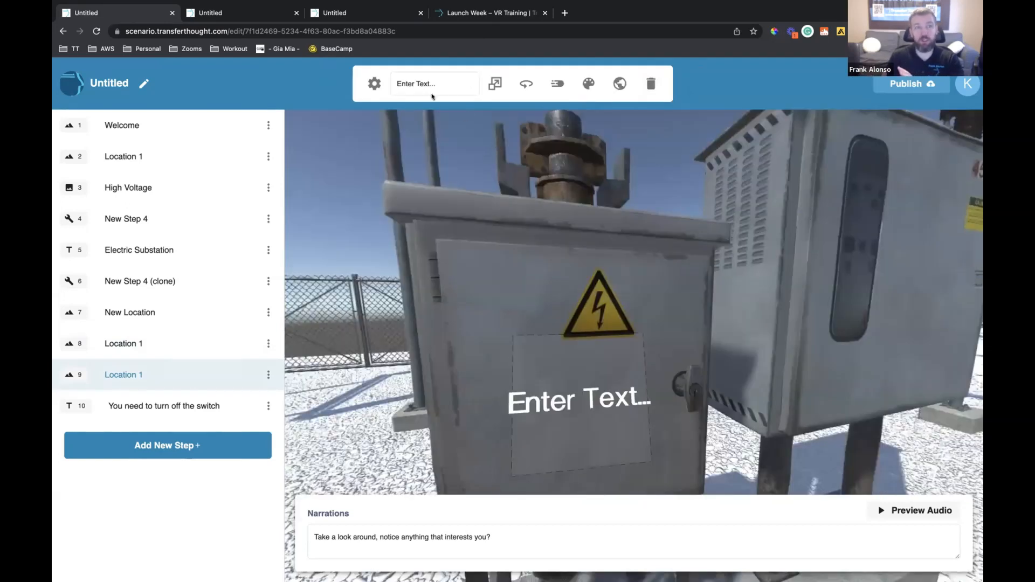
# Place a text prop reading "The Box is open" on the cabinet door below the high-voltage sign in step 9
pyautogui.click(432, 90)
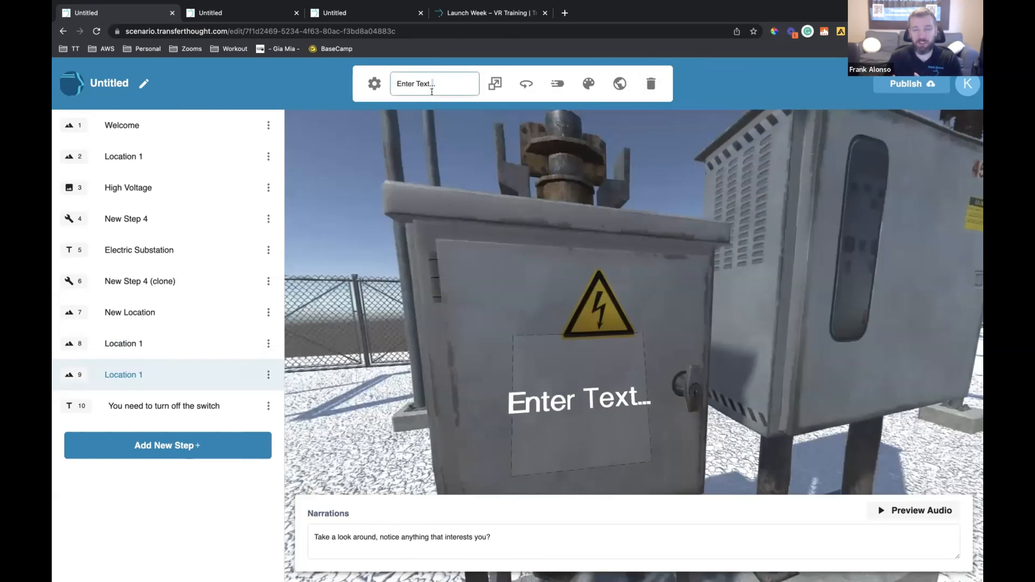
pyautogui.write('The Box')
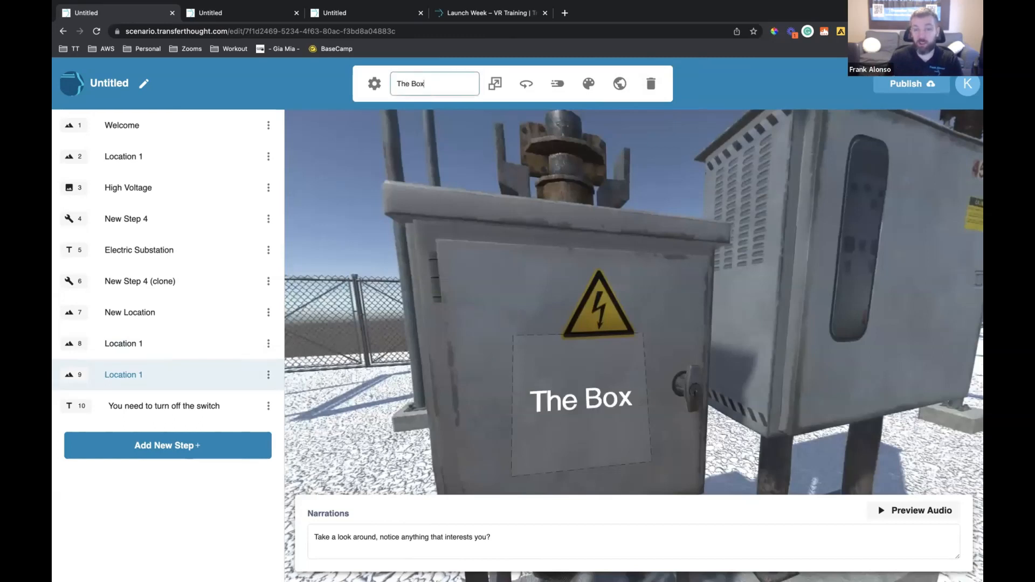
pyautogui.write(' is open')
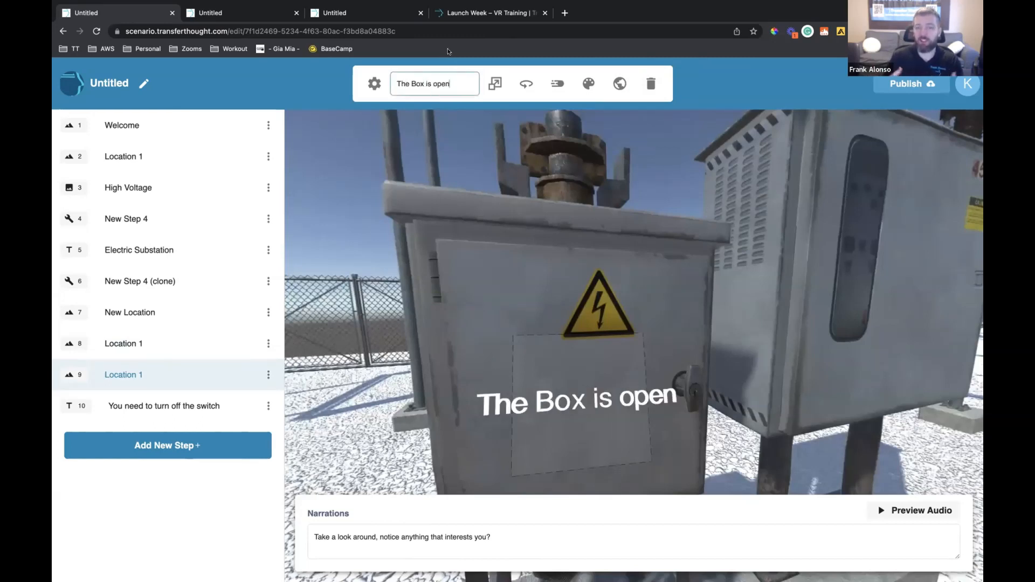
pyautogui.click(504, 219)
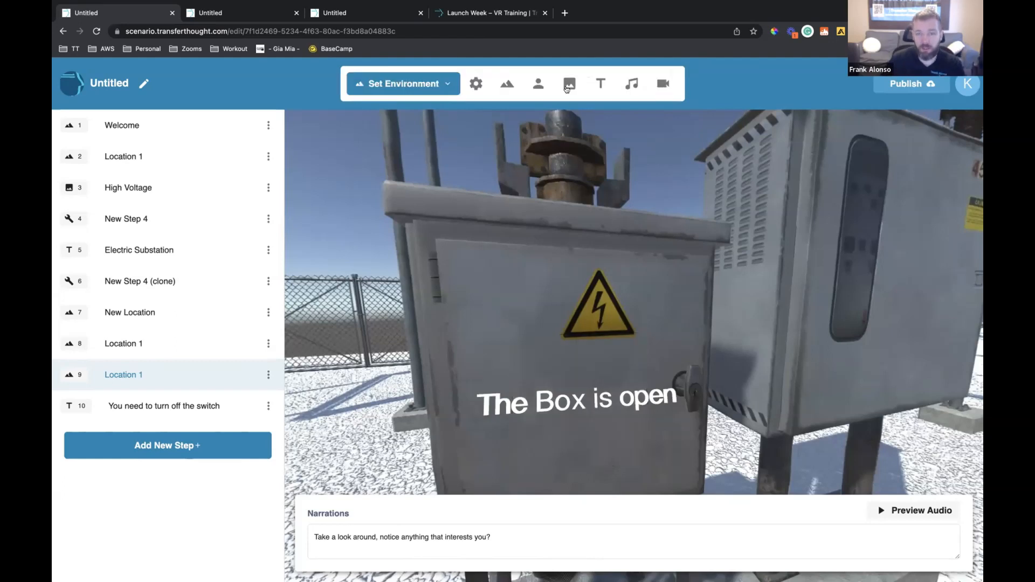
pyautogui.click(569, 84)
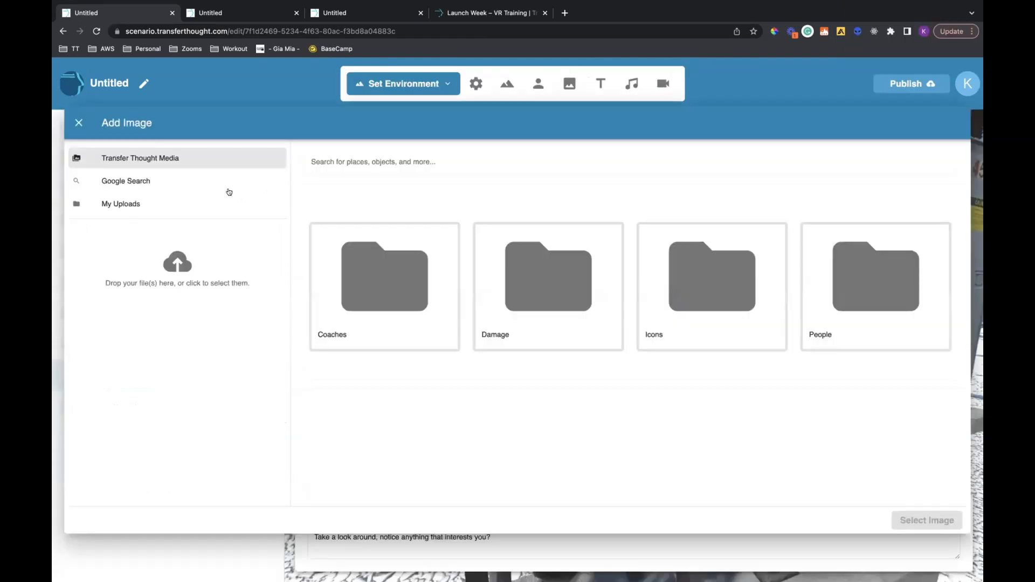
pyautogui.click(251, 184)
pyautogui.write('o')
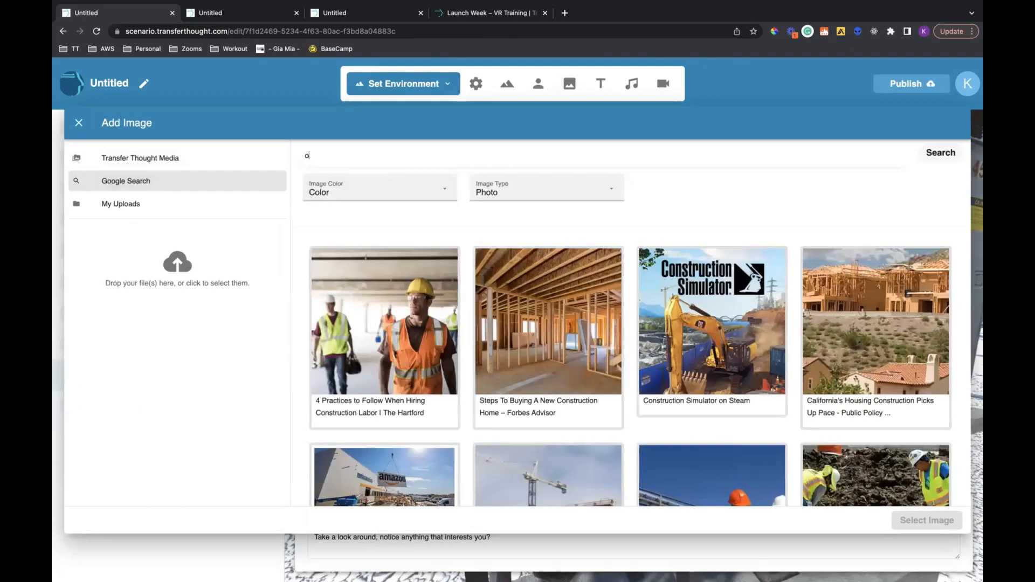
pyautogui.write('pen')
pyautogui.scroll(-2, 505, 256)
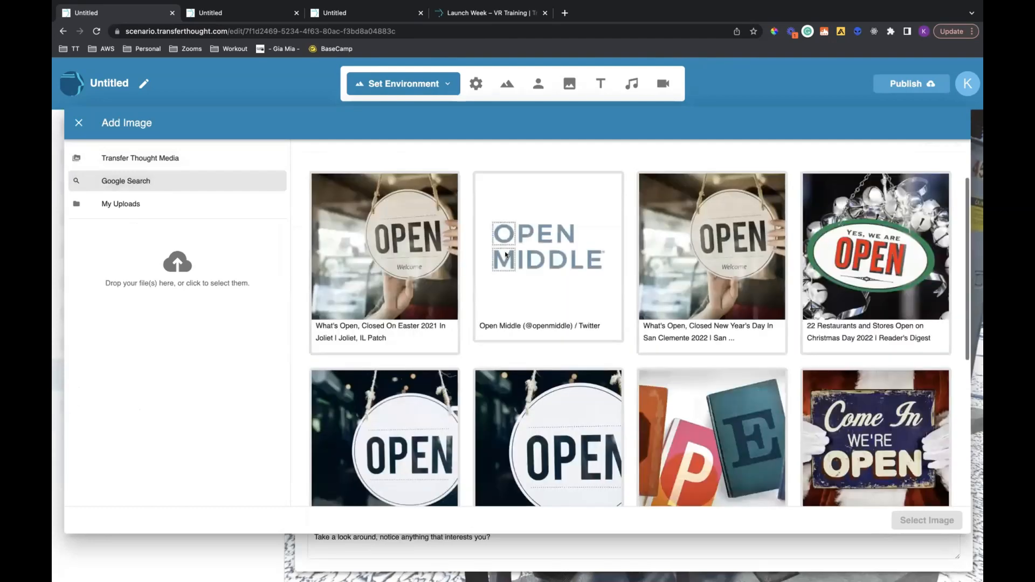
pyautogui.scroll(-4, 507, 256)
pyautogui.press('Escape')
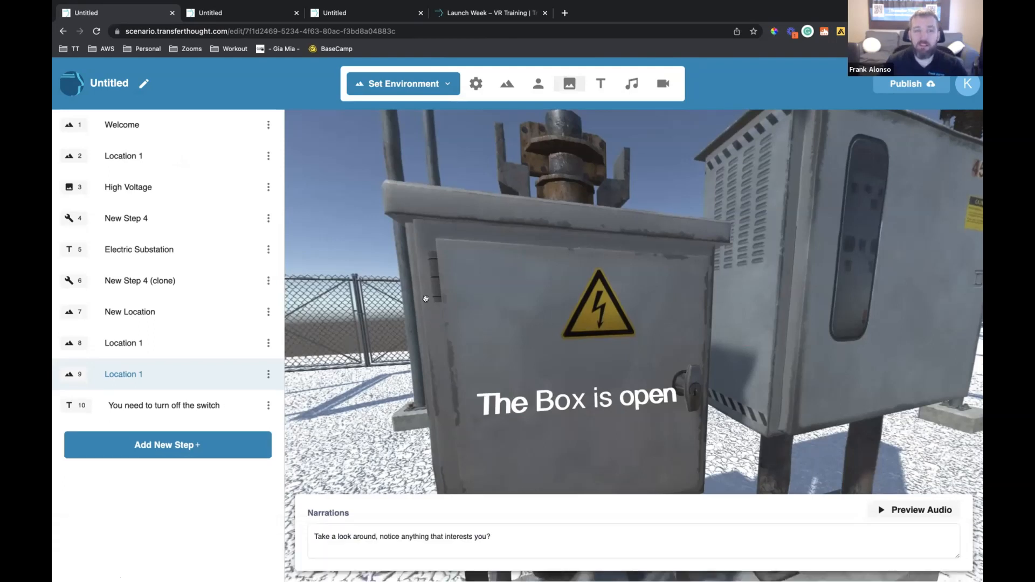
# Look around the step 9 scene from the cabinet text to the insulator's light bulb, and return to Location 1 in step 8
pyautogui.moveTo(480, 327); pyautogui.dragTo(600, 301)
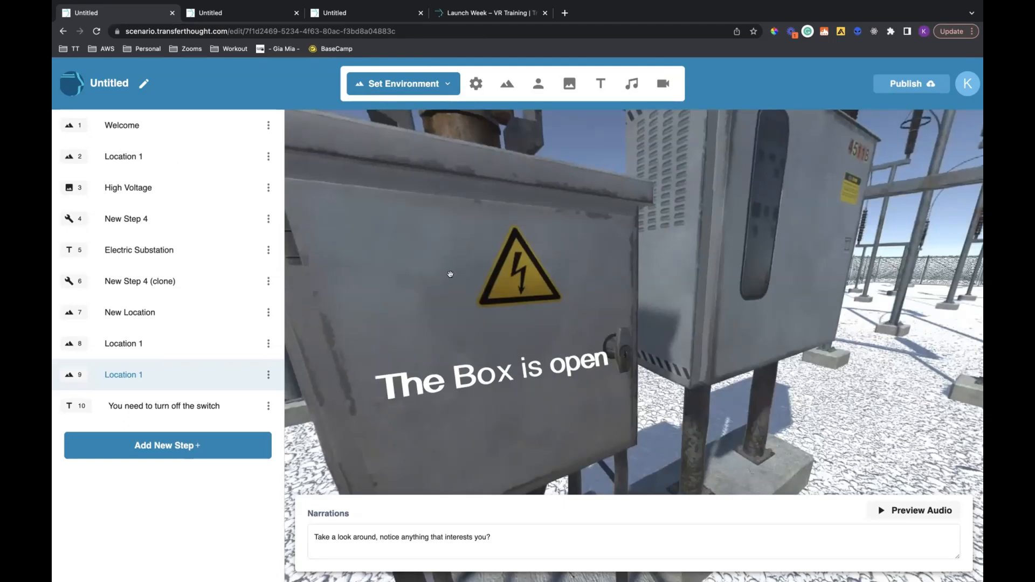
pyautogui.moveTo(352, 260); pyautogui.dragTo(566, 266)
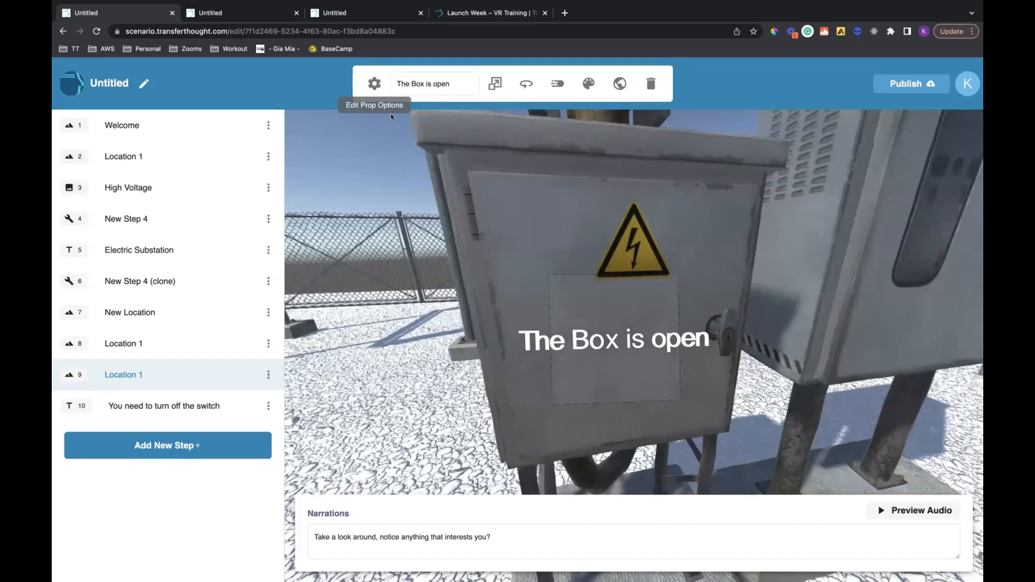
pyautogui.click(463, 242)
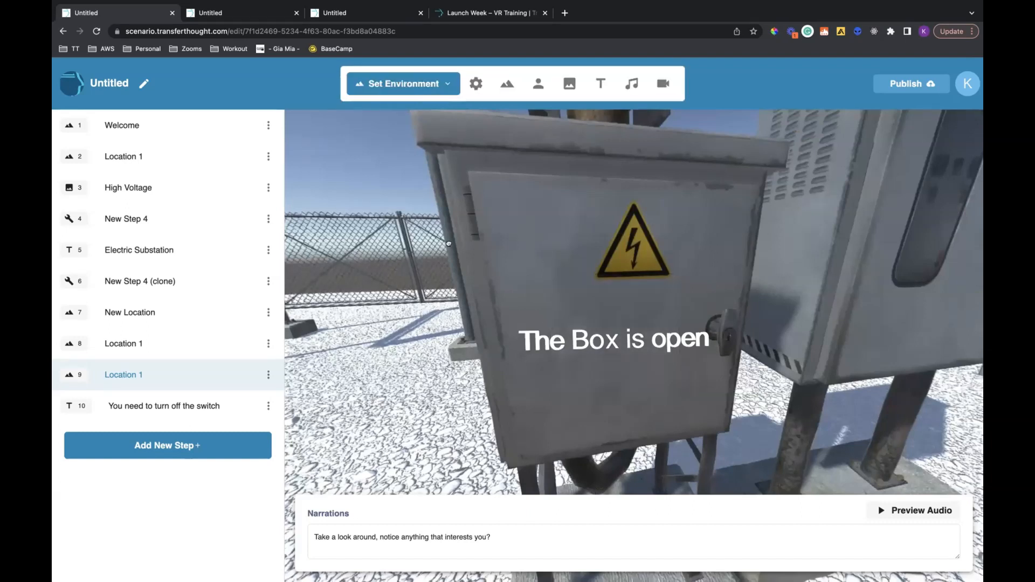
pyautogui.moveTo(512, 278); pyautogui.dragTo(384, 280)
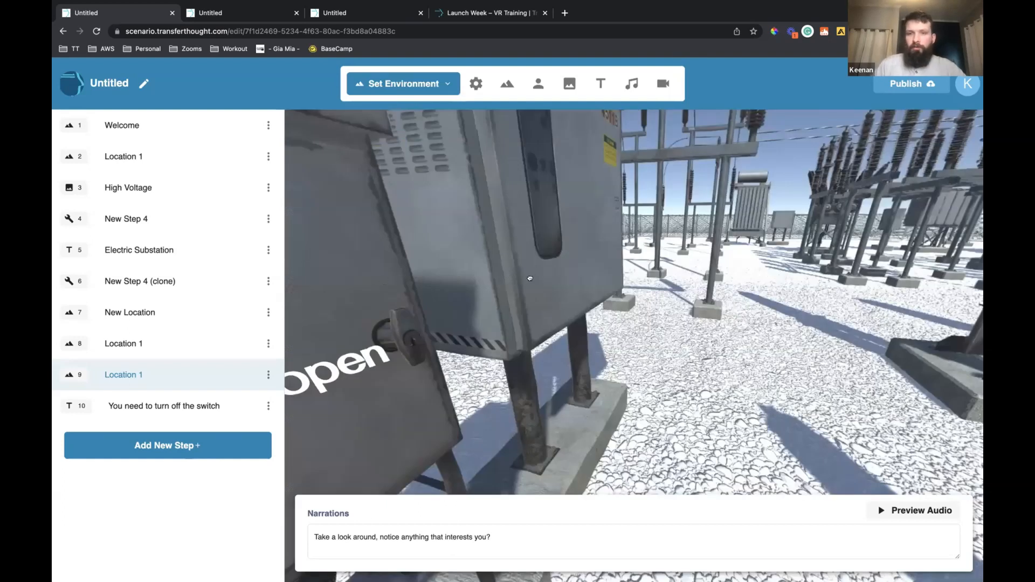
pyautogui.moveTo(531, 279); pyautogui.dragTo(653, 286)
pyautogui.moveTo(549, 288); pyautogui.dragTo(611, 303)
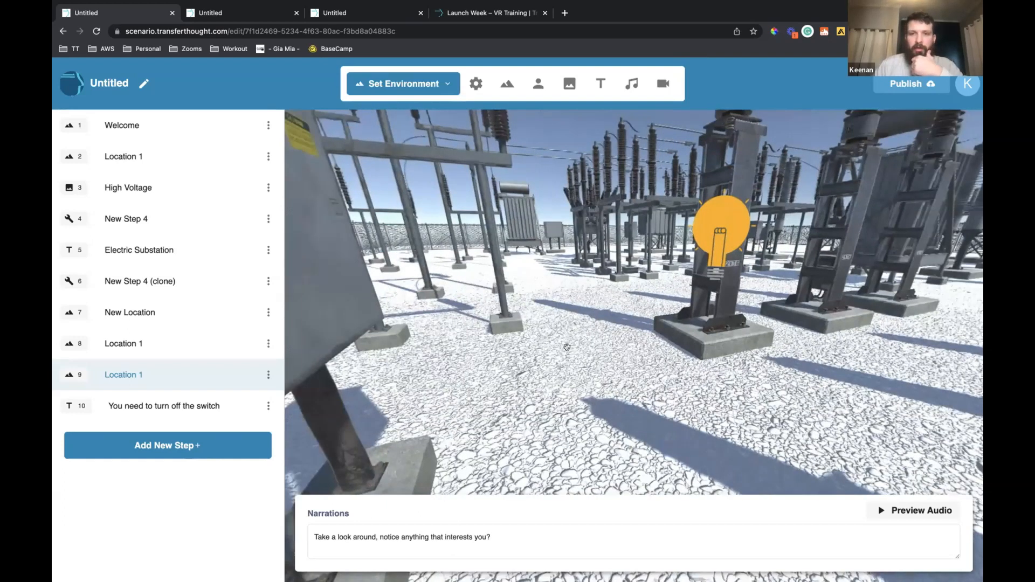
pyautogui.moveTo(567, 348); pyautogui.dragTo(513, 399)
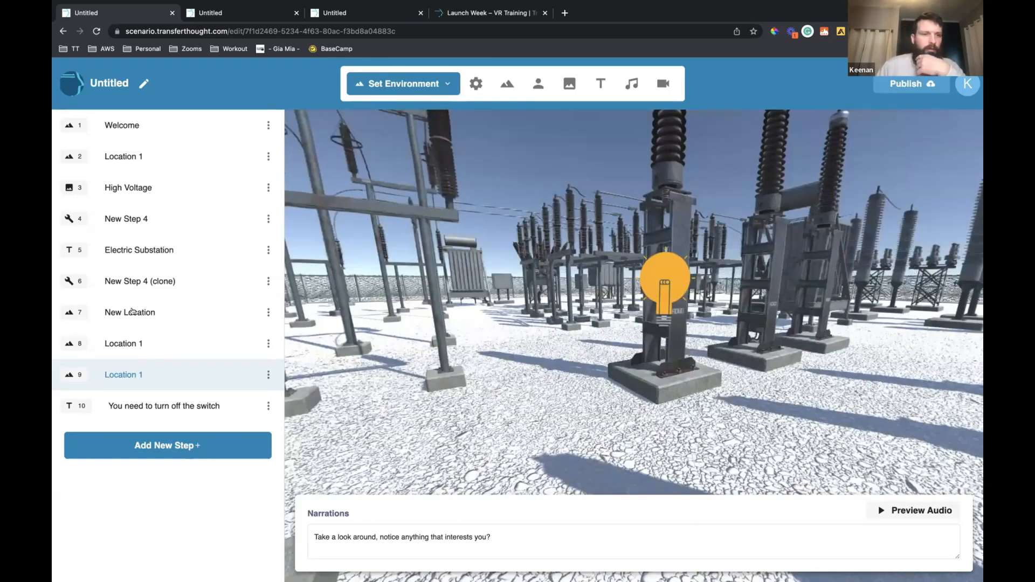
pyautogui.click(151, 335)
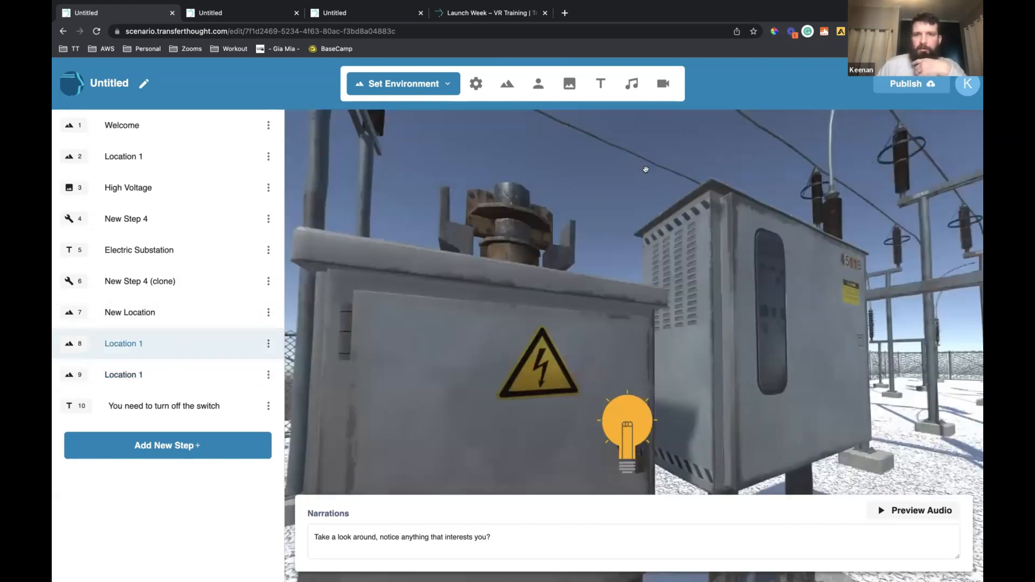
pyautogui.click(570, 84)
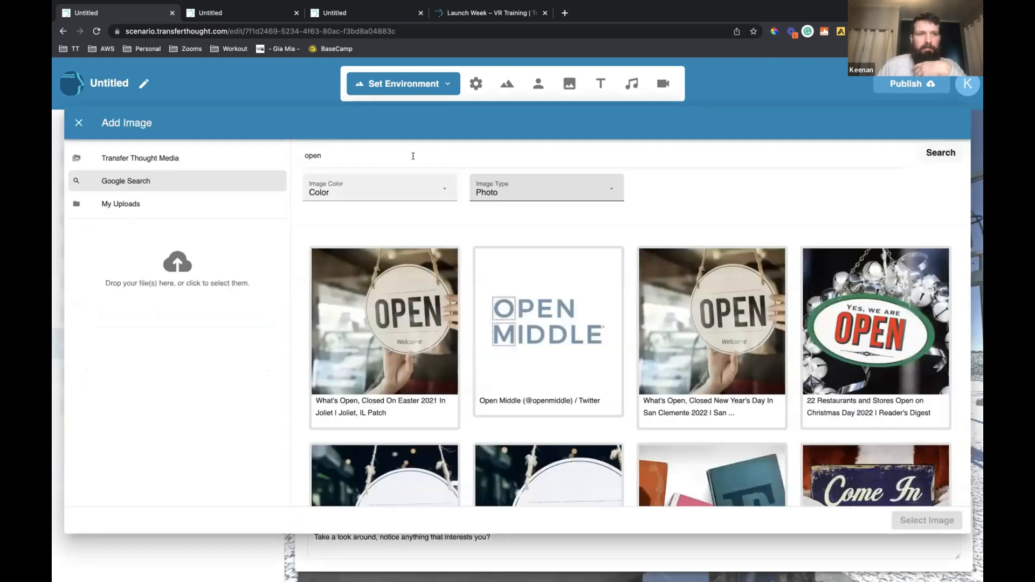
pyautogui.click(180, 157)
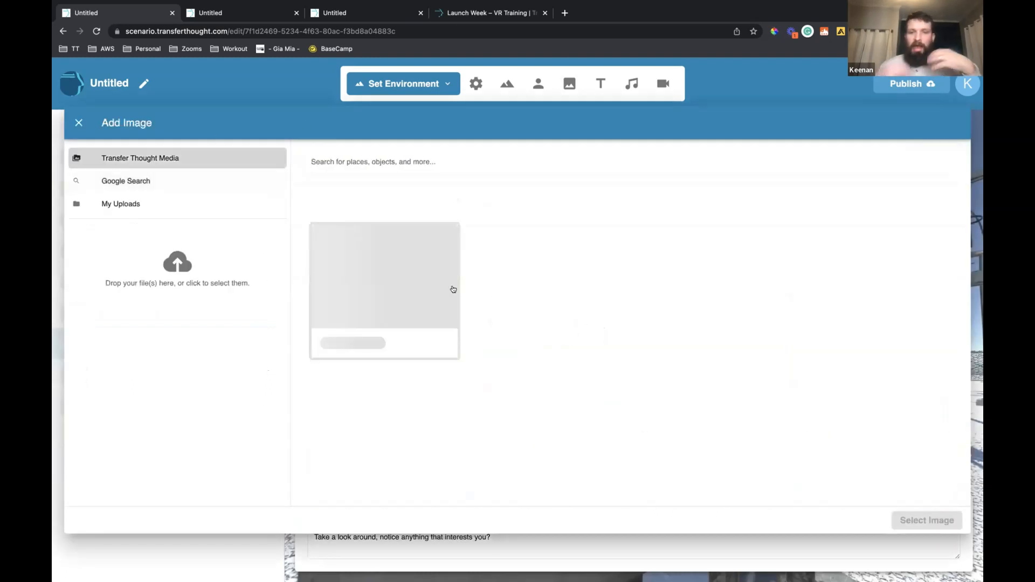
pyautogui.click(79, 123)
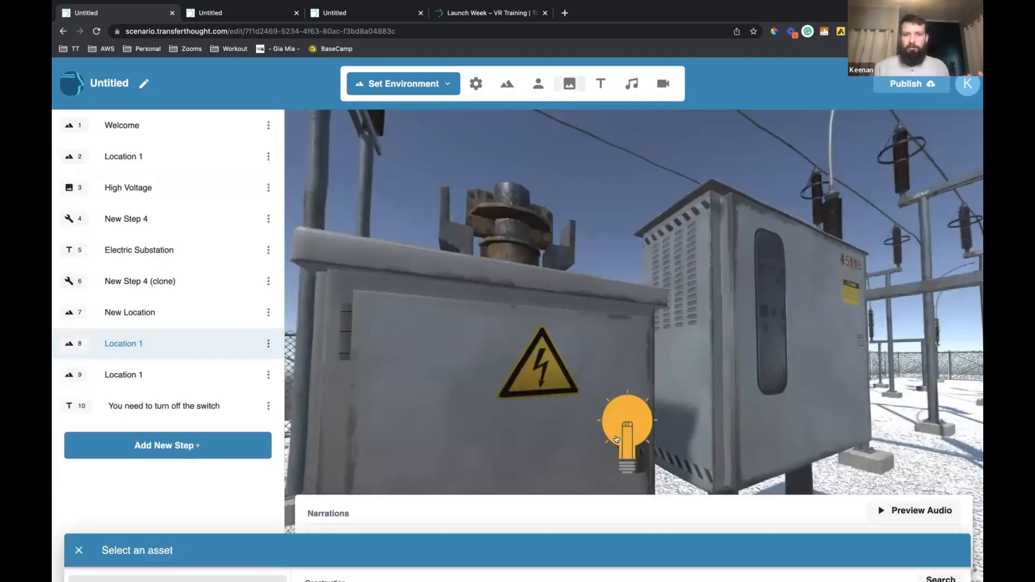
# Add the People image skalgubbar_149_o_skateboard-765x1024.png on the gravel beside the insulator's light bulb in step 8, Location 1
pyautogui.moveTo(585, 298); pyautogui.dragTo(403, 271)
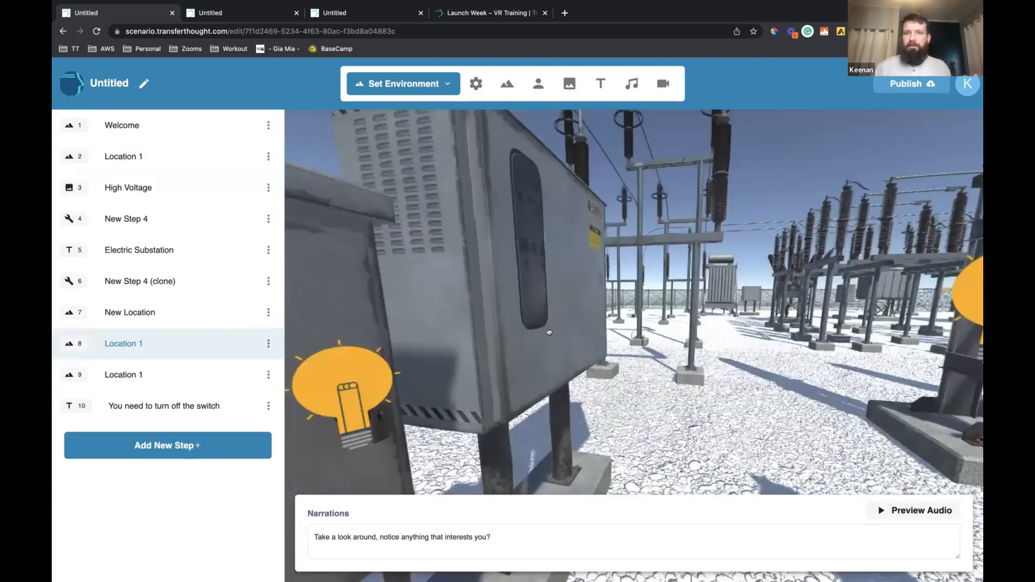
pyautogui.moveTo(708, 357); pyautogui.dragTo(592, 159)
pyautogui.moveTo(593, 228); pyautogui.dragTo(575, 483)
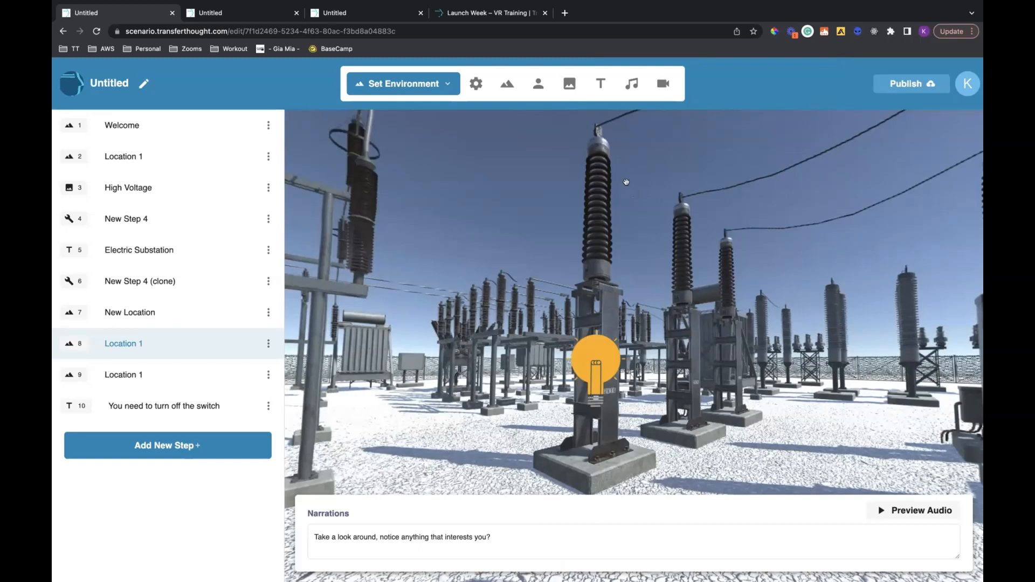
pyautogui.click(569, 85)
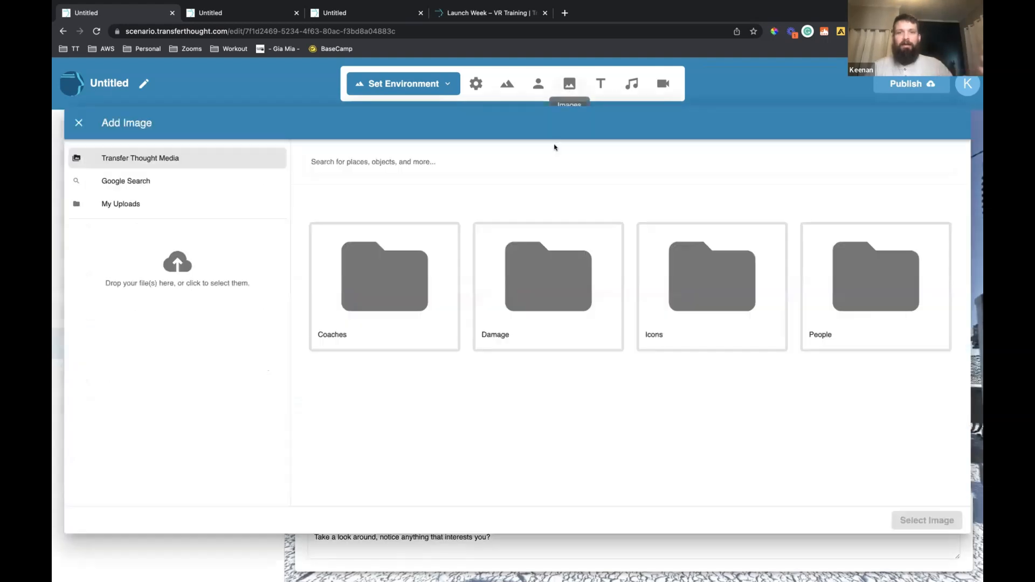
pyautogui.click(400, 311)
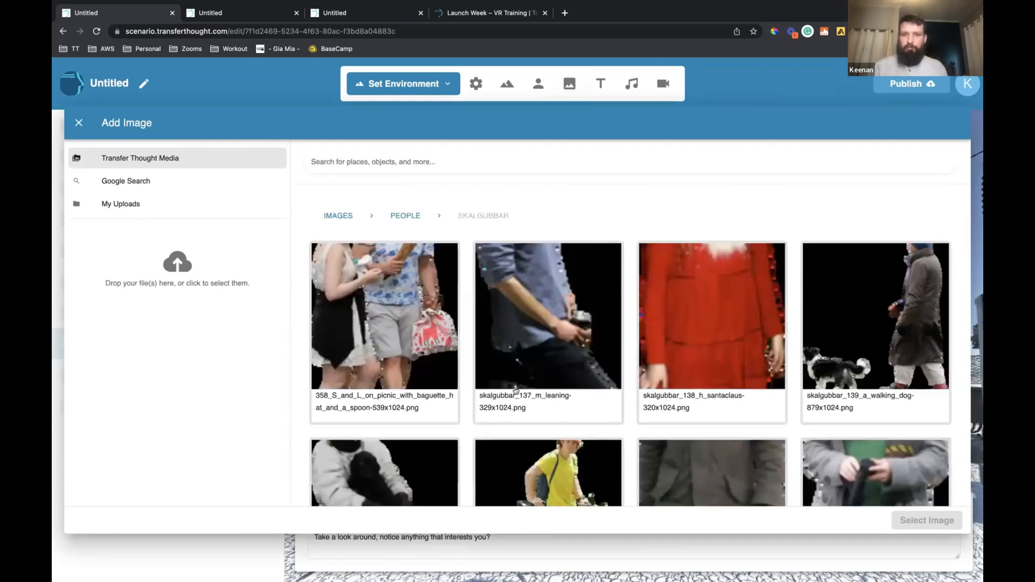
pyautogui.scroll(-5, 516, 391)
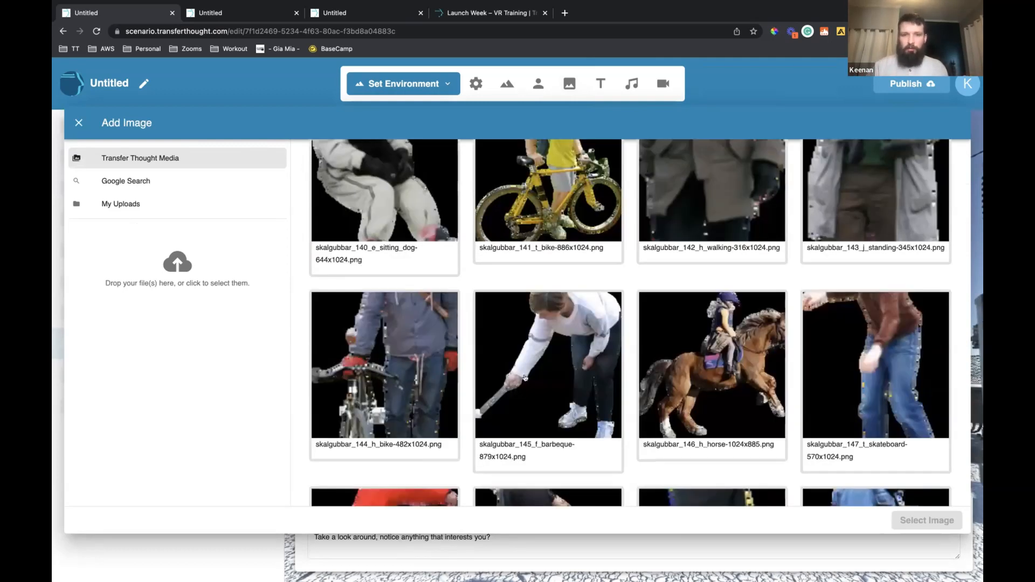
pyautogui.scroll(-3, 518, 385)
pyautogui.click(548, 324)
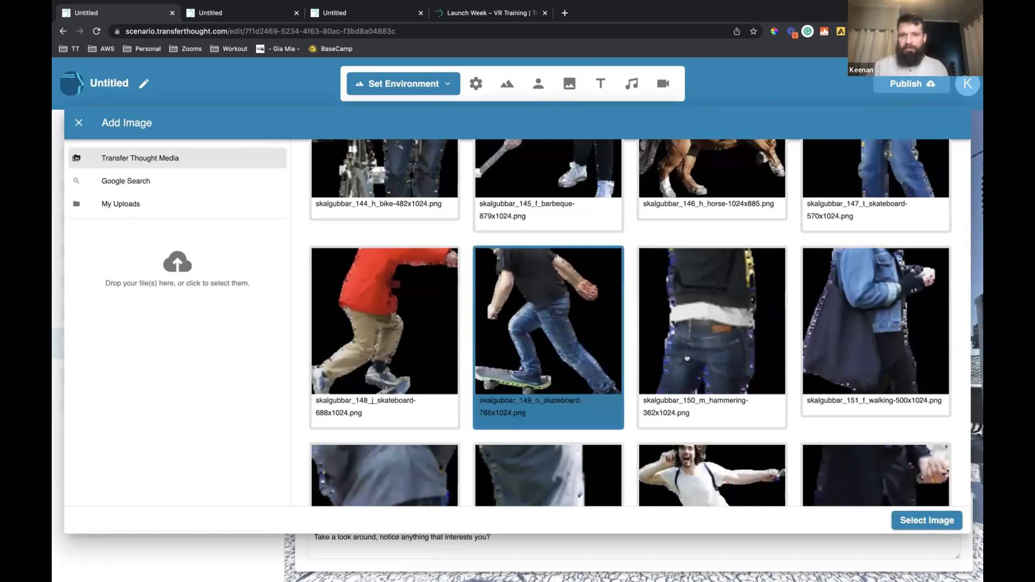
pyautogui.click(927, 520)
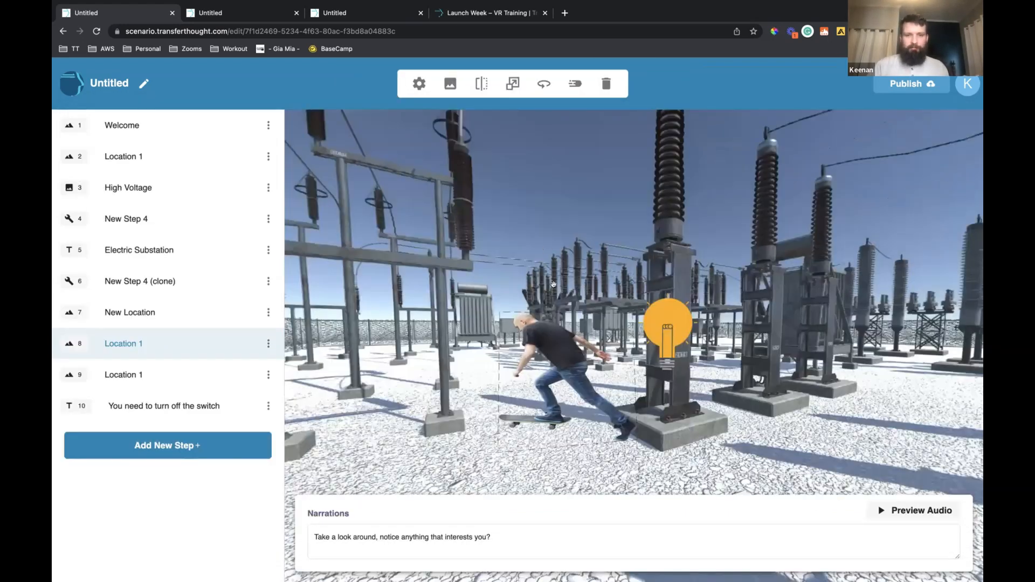
pyautogui.click(553, 284)
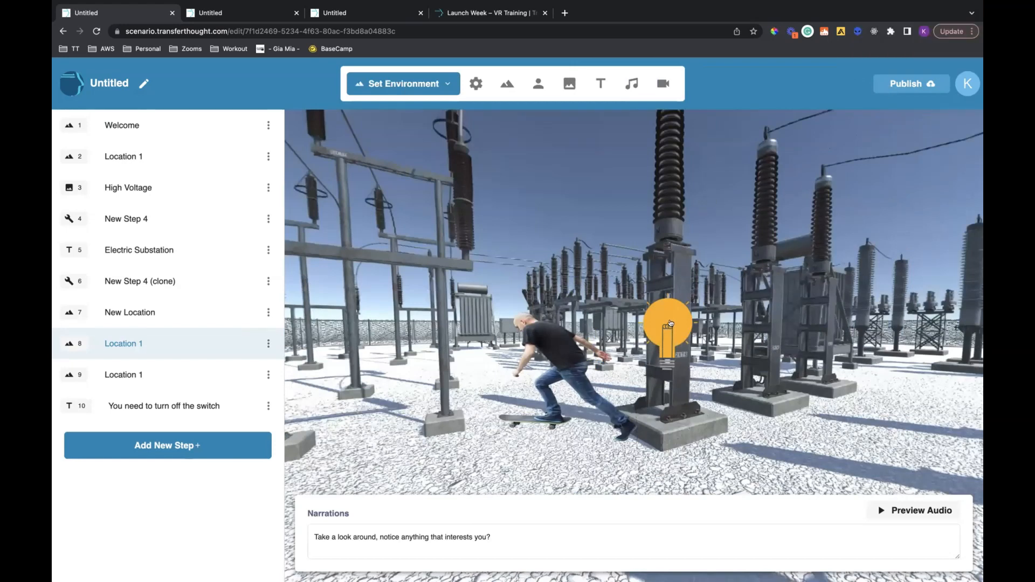
# Delete the skateboarder image from the step 8 scene, Location 1
pyautogui.moveTo(816, 240); pyautogui.dragTo(753, 265)
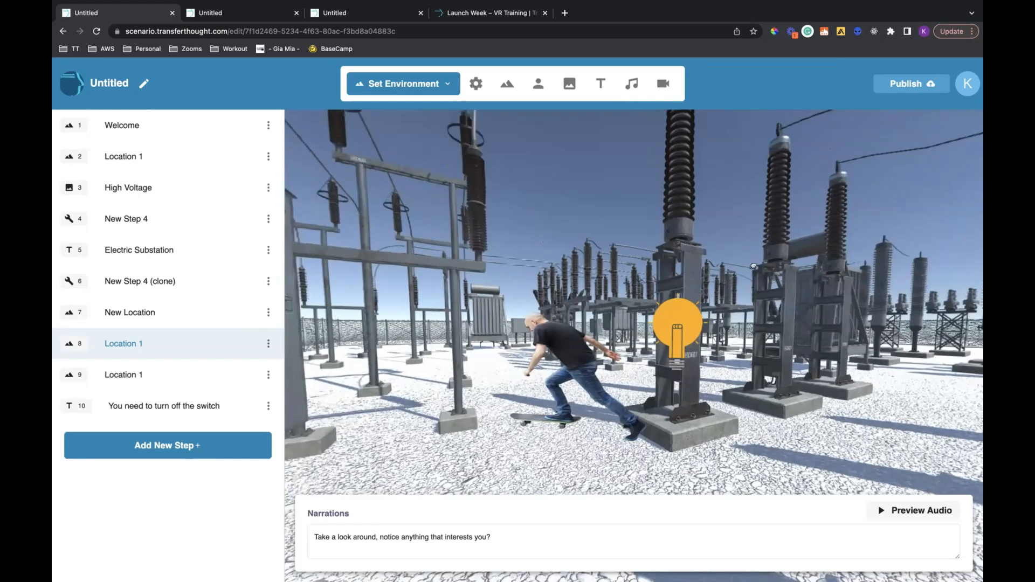
pyautogui.click(661, 311)
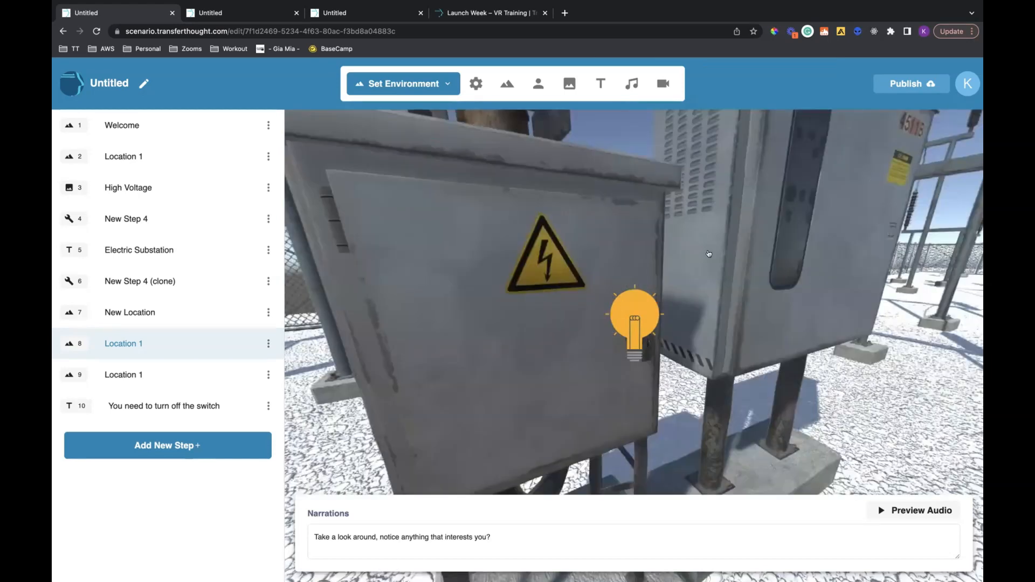
pyautogui.moveTo(635, 320); pyautogui.dragTo(566, 347)
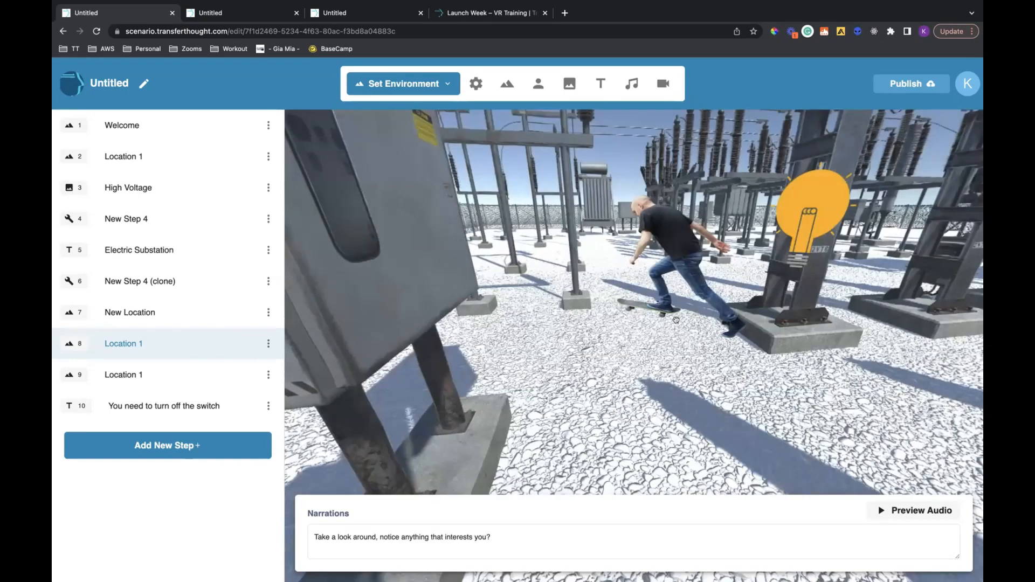
pyautogui.moveTo(677, 321); pyautogui.dragTo(717, 317)
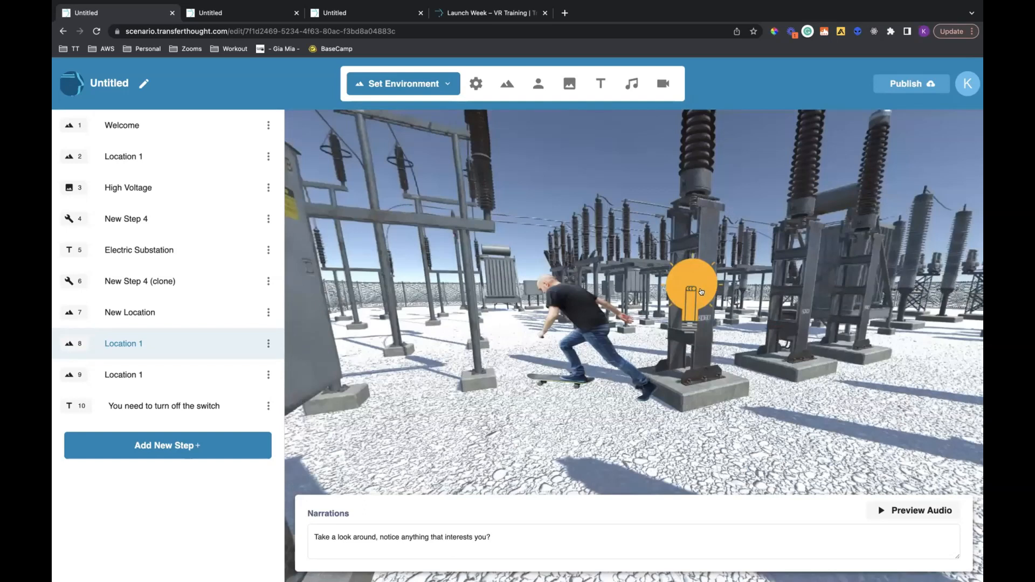
pyautogui.moveTo(736, 359); pyautogui.dragTo(690, 341)
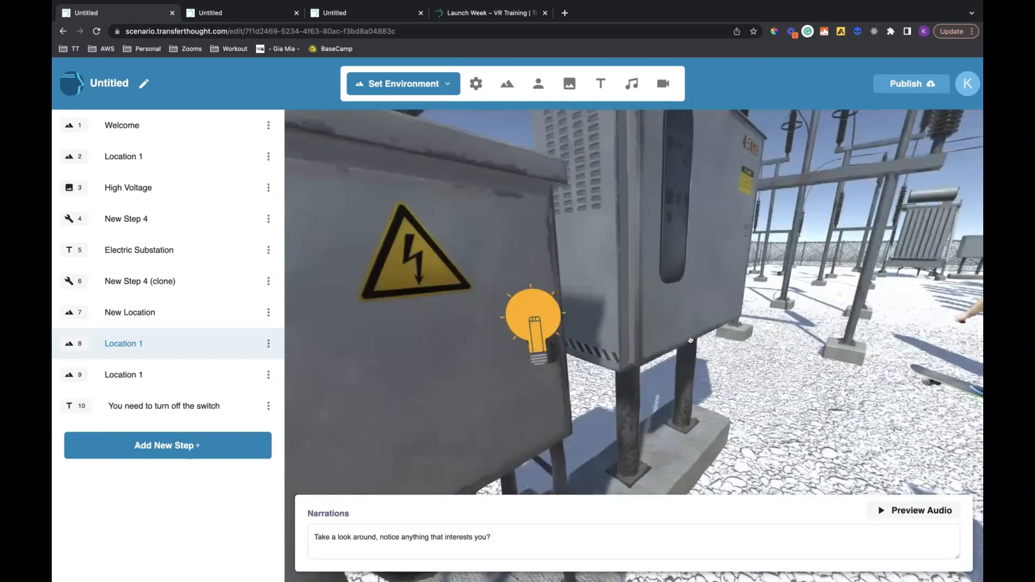
pyautogui.moveTo(691, 341); pyautogui.dragTo(698, 325)
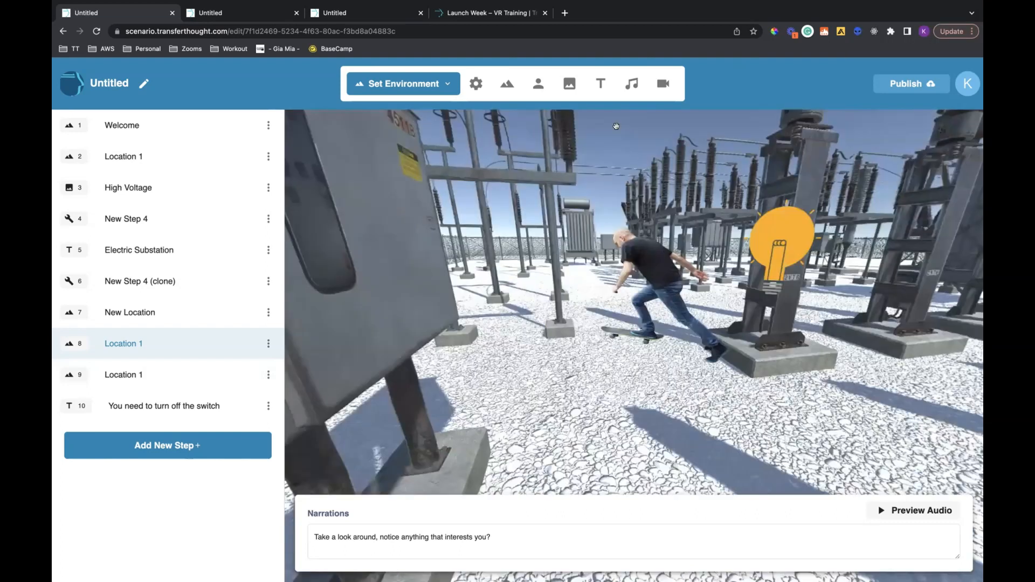
pyautogui.click(654, 267)
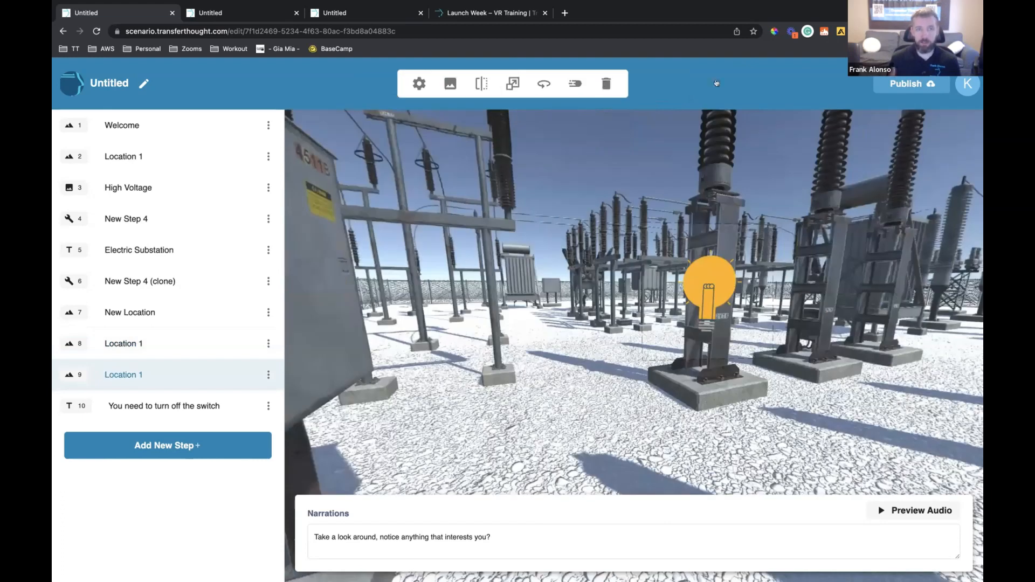
pyautogui.click(605, 84)
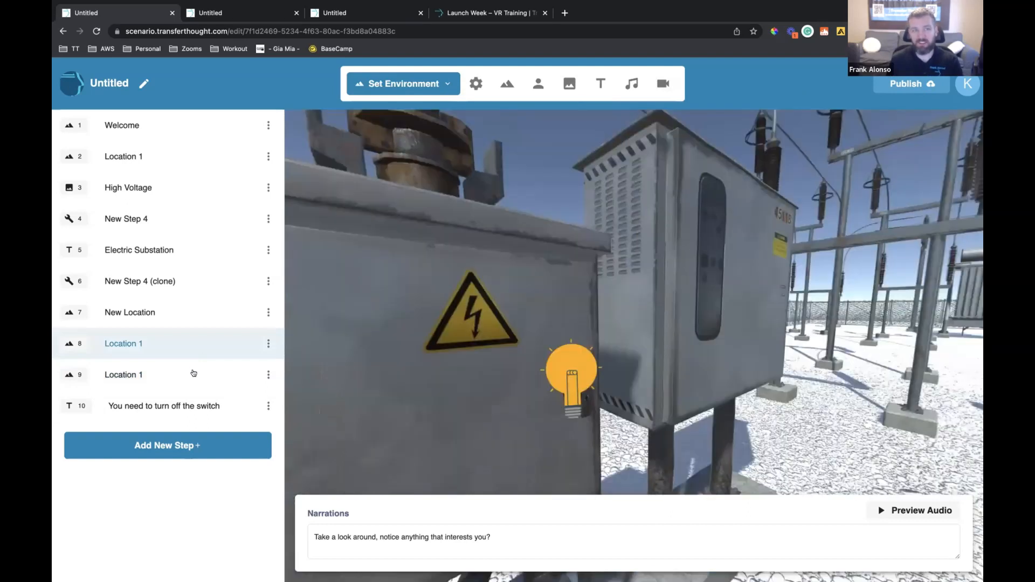
# Change the text prop on the cabinet door in step 9, Location 1, to "Power is off"
pyautogui.click(194, 373)
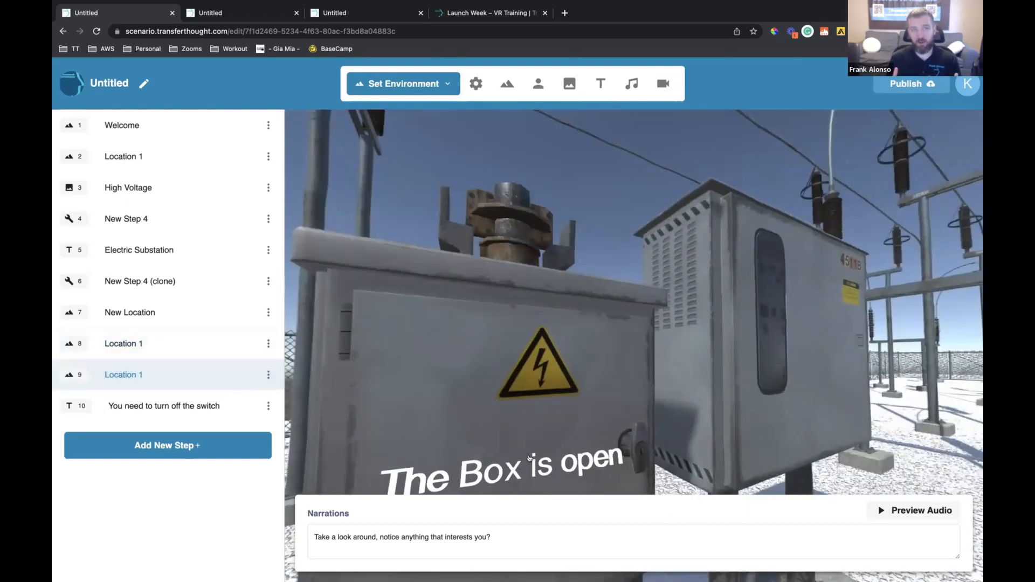
pyautogui.click(530, 461)
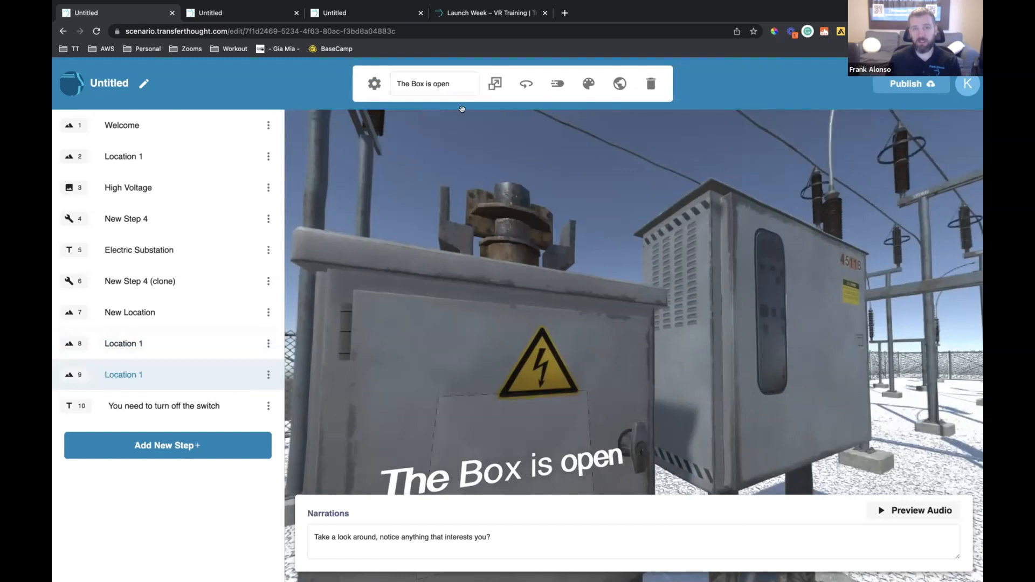
pyautogui.tripleClick(432, 83)
pyautogui.write('Power')
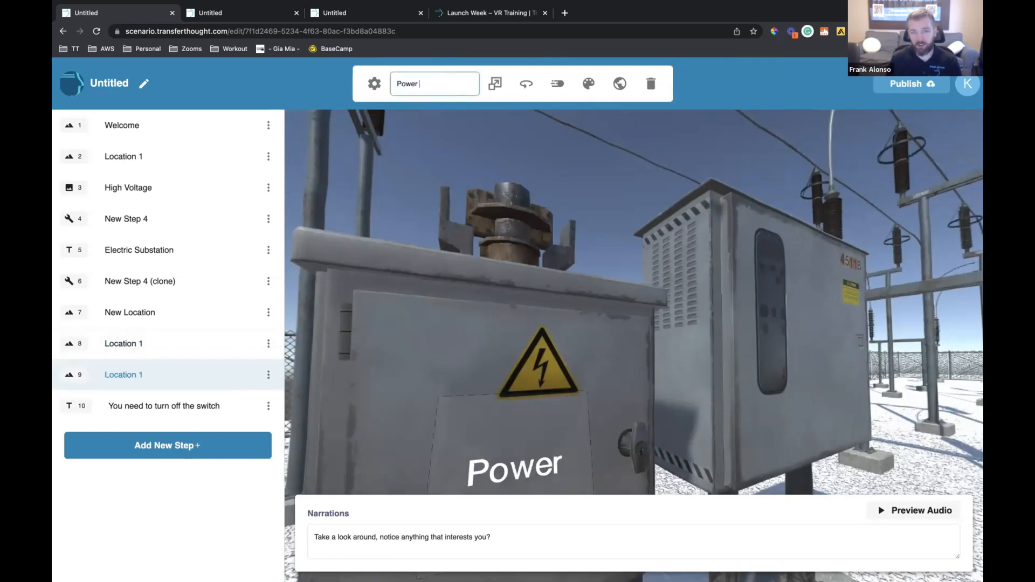
pyautogui.write(' is off')
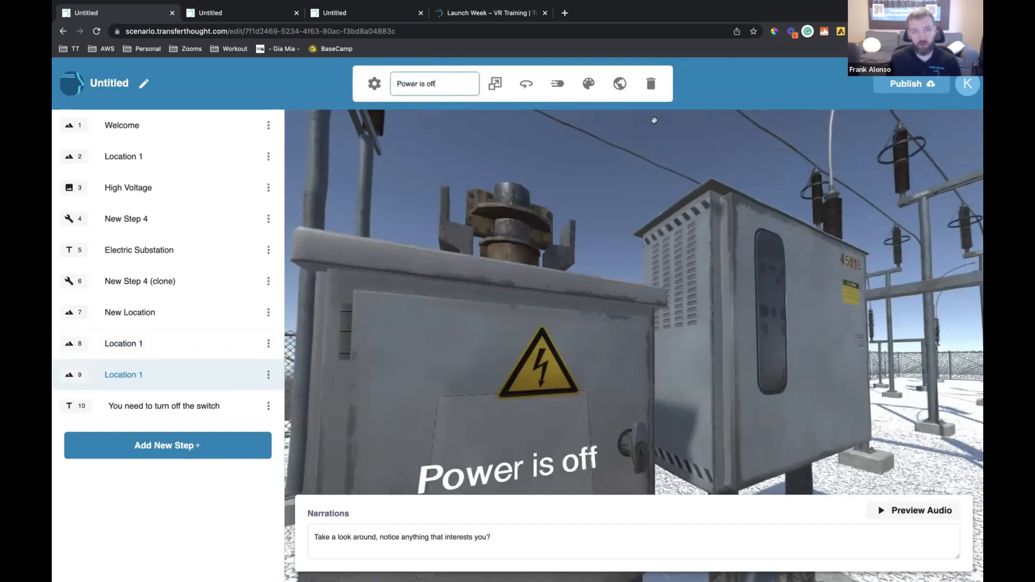
pyautogui.click(937, 125)
# Publish the scenario, open its published view and return to the editor
pyautogui.click(926, 86)
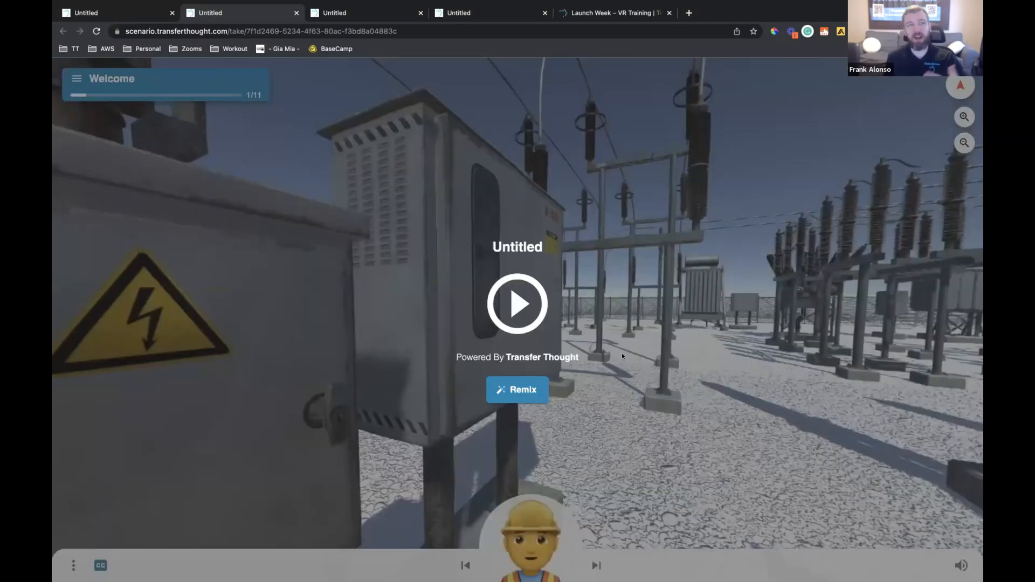
pyautogui.hotkey('ctrl', 'shift', 'Tab')
pyautogui.click(655, 370)
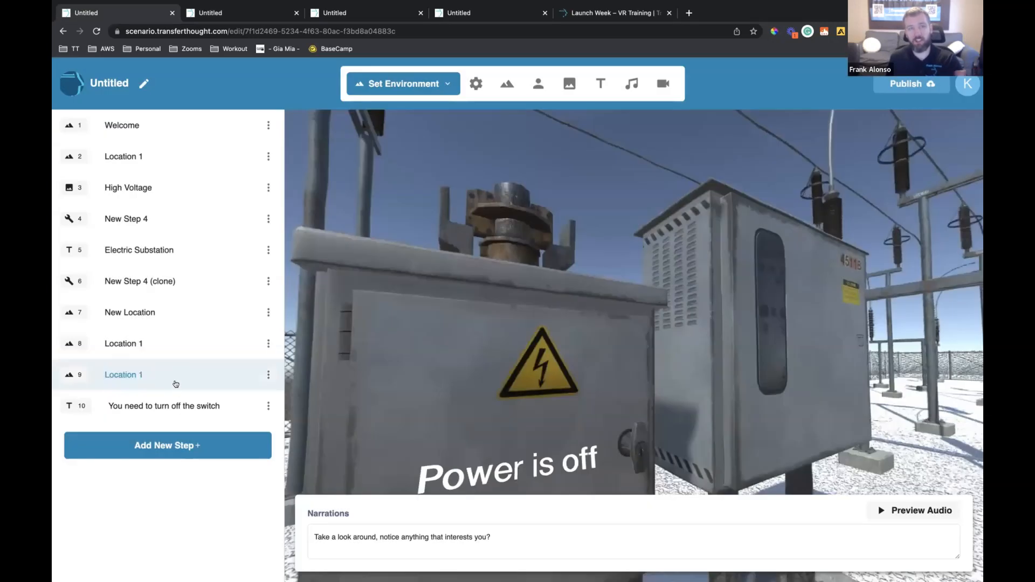
# Move the "You need to turn off the switch" step to position 9, ahead of the cloned Location 1 step
pyautogui.moveTo(175, 406); pyautogui.dragTo(177, 381)
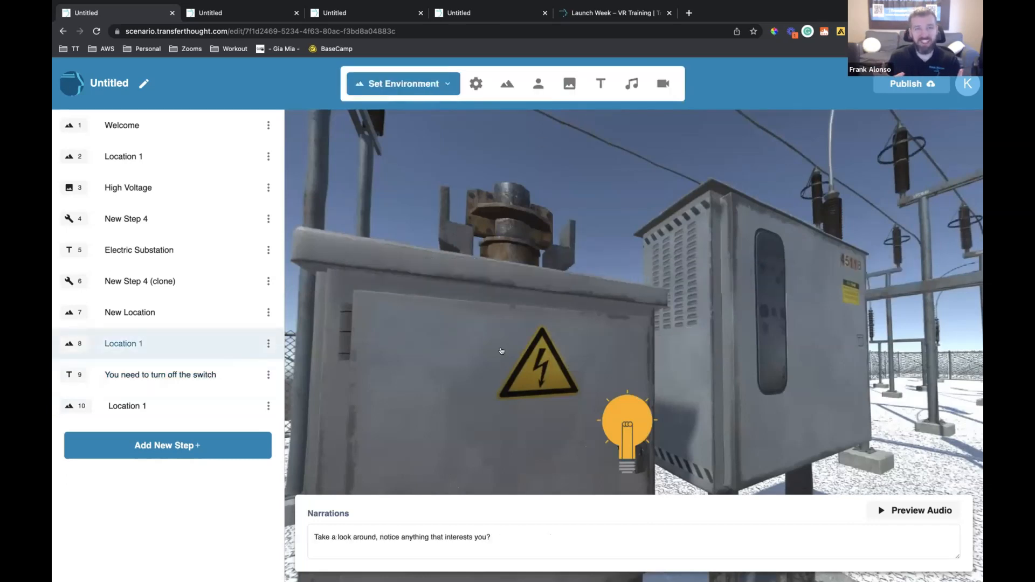
# Check the click action of the cabinet's light bulb in step 8 and close its options without saving
pyautogui.moveTo(614, 400); pyautogui.dragTo(525, 372)
pyautogui.click(421, 83)
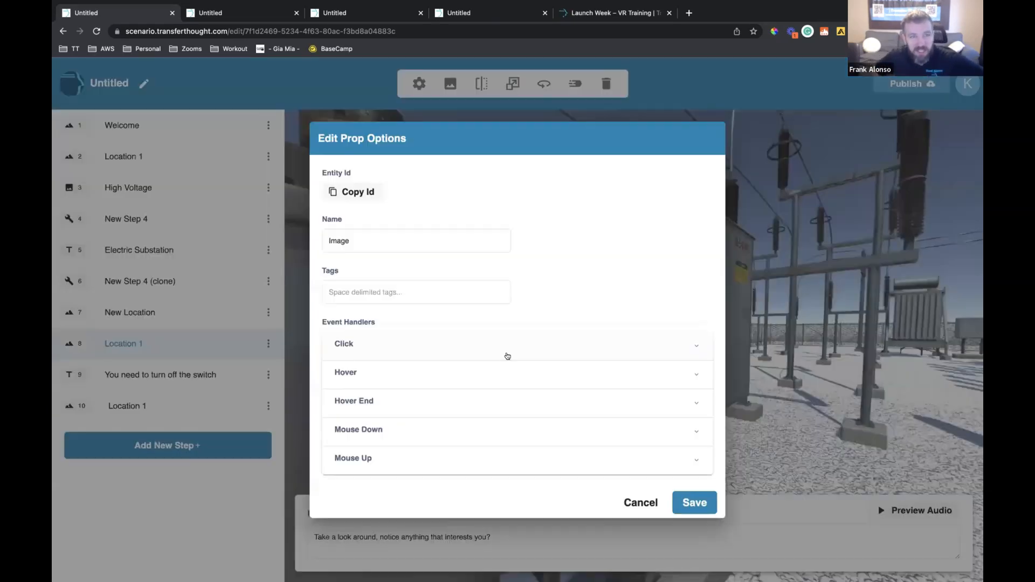
pyautogui.click(508, 348)
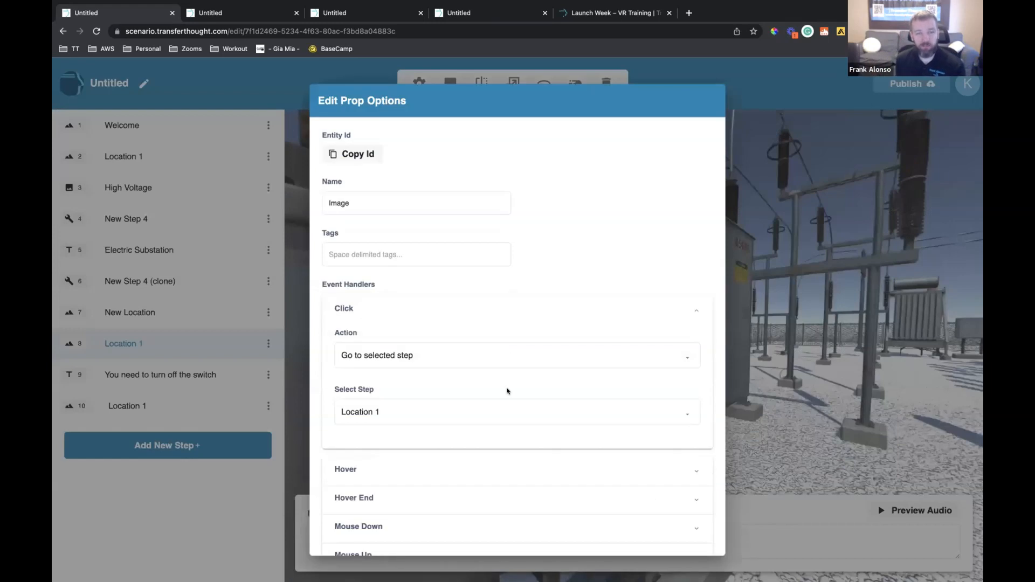
pyautogui.scroll(-2, 618, 517)
pyautogui.click(634, 539)
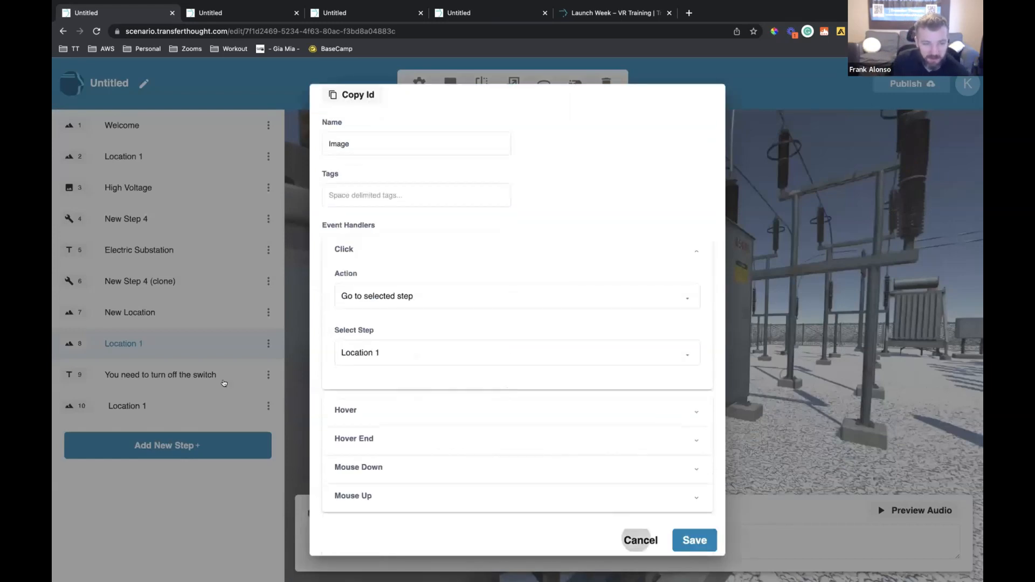
# Review the "You need to turn off the switch" overlay in step 9 and the click action of the insulator's light bulb in step 8
pyautogui.click(259, 375)
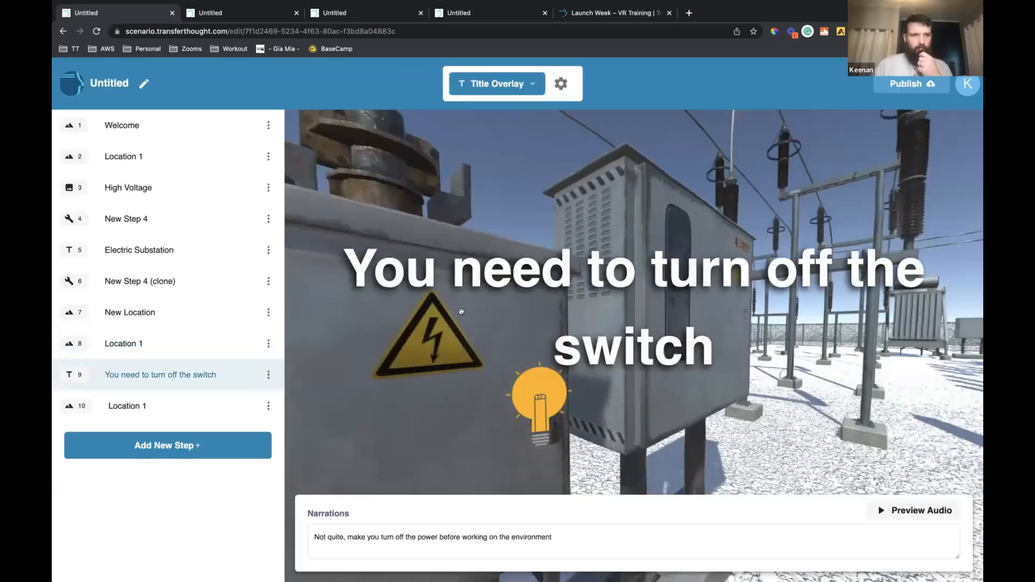
pyautogui.click(203, 334)
pyautogui.click(750, 267)
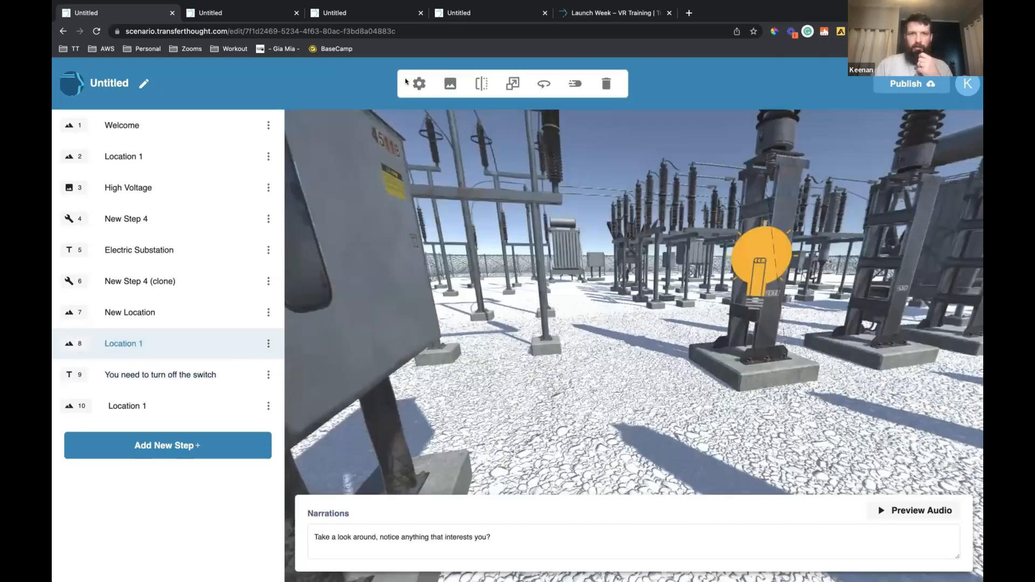
pyautogui.click(412, 81)
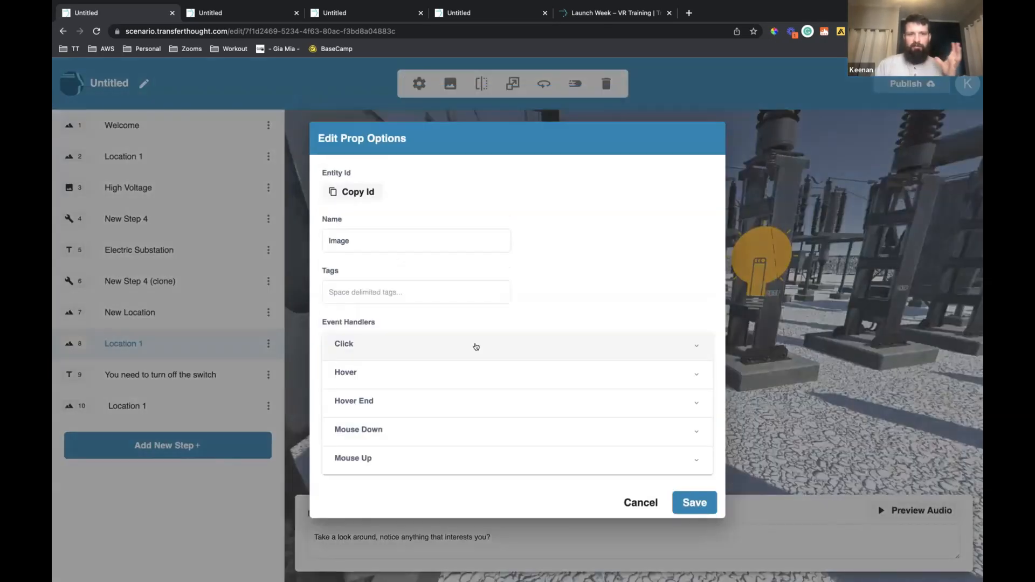
pyautogui.click(476, 347)
pyautogui.scroll(-2, 642, 506)
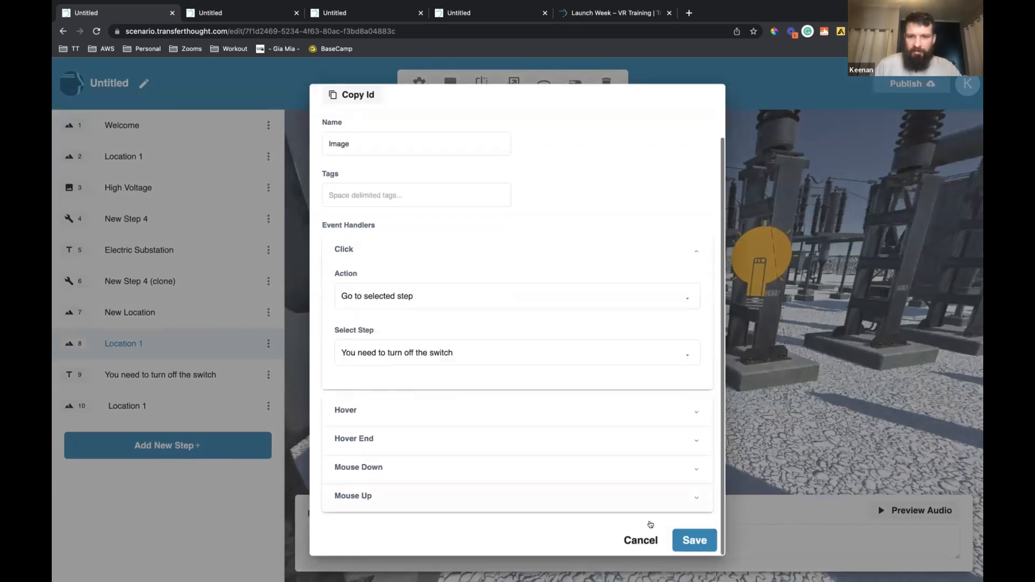
# Publish the scenario, start it in the published view and jump to another step from its step list
pyautogui.click(919, 87)
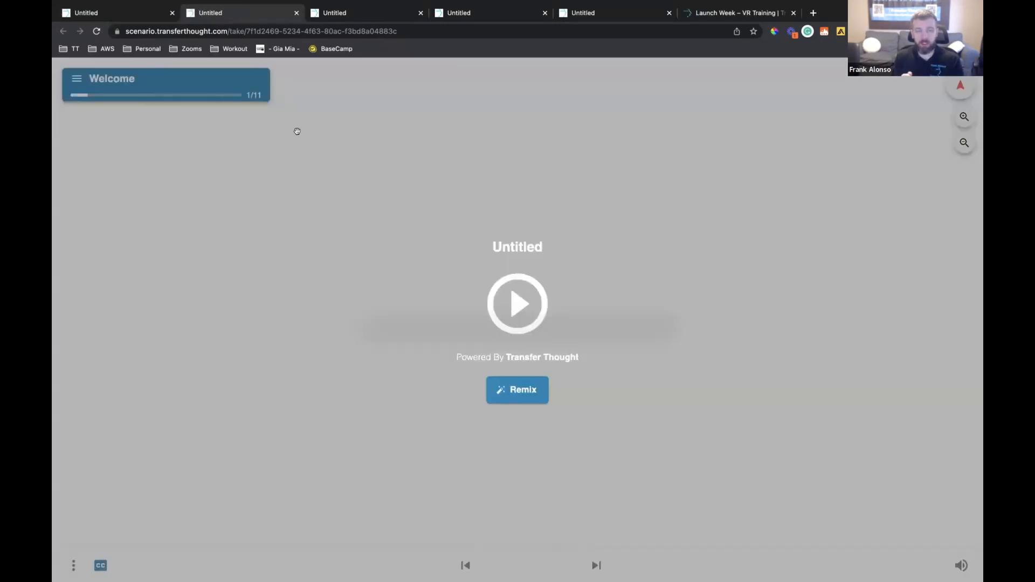
pyautogui.click(298, 132)
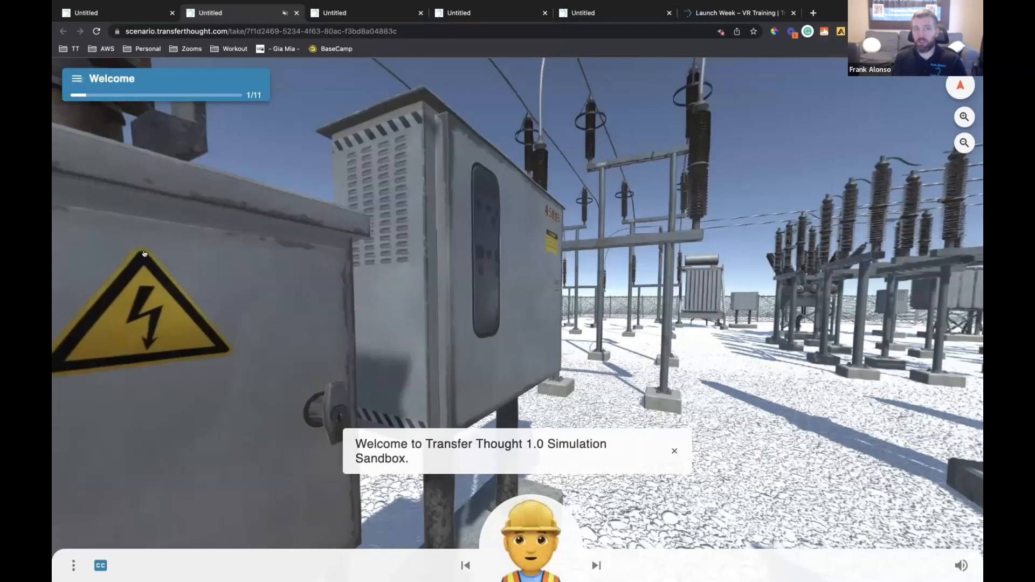
pyautogui.click(77, 79)
pyautogui.click(144, 254)
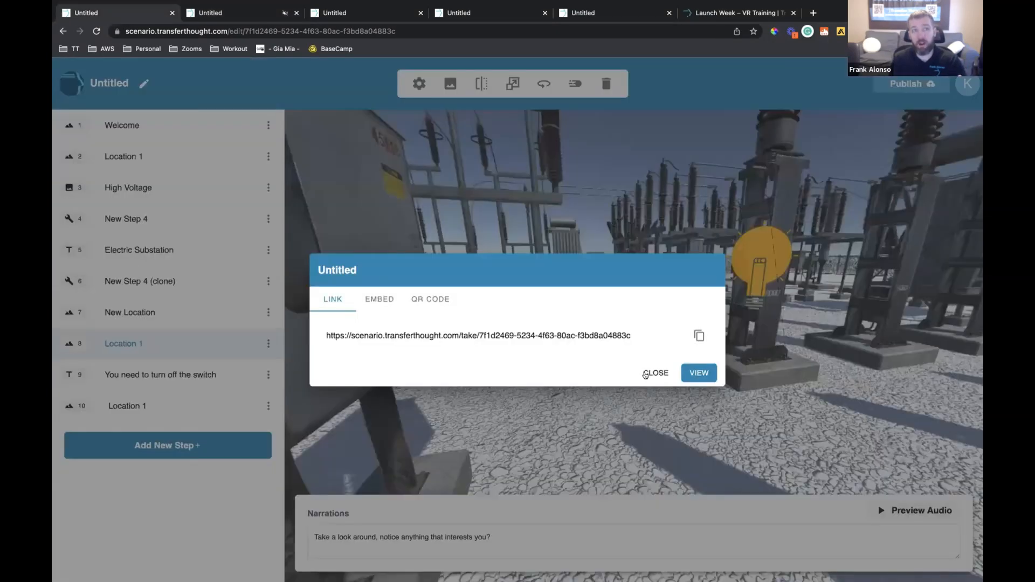
# Close the publish dialog and insert an Advanced Interaction step after "You need to turn off the switch"
pyautogui.click(220, 291)
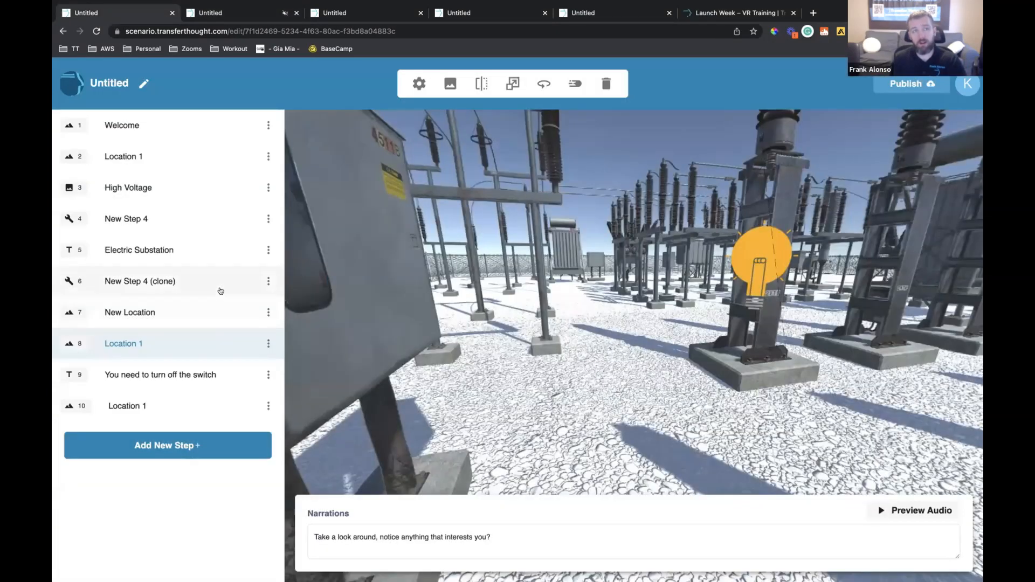
pyautogui.click(268, 375)
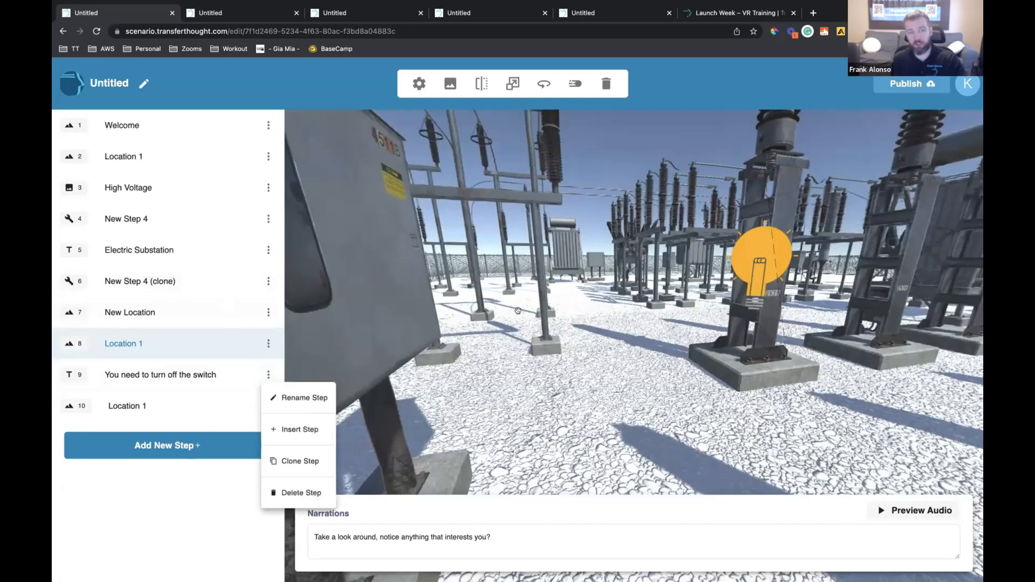
pyautogui.click(318, 429)
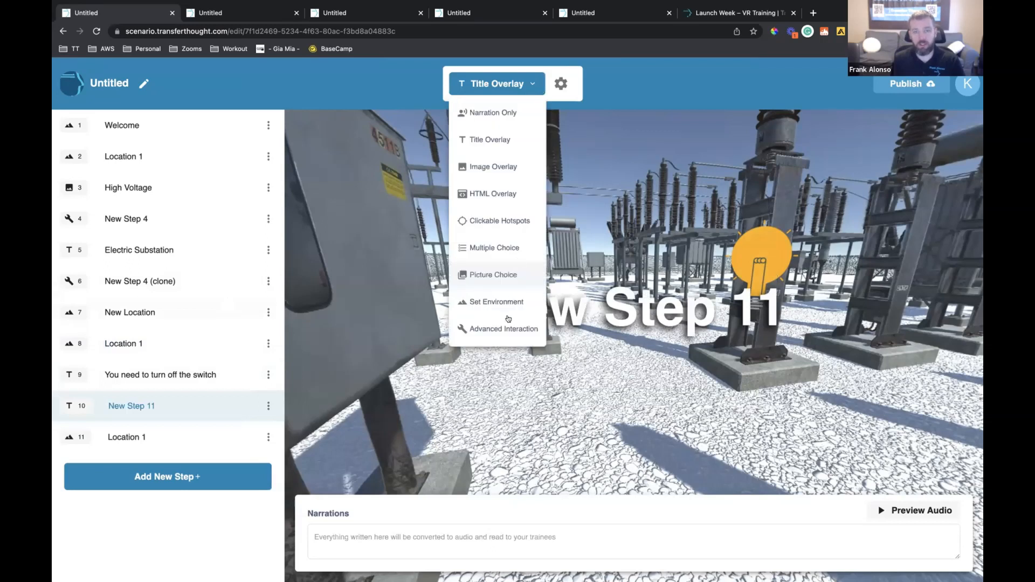
pyautogui.click(505, 327)
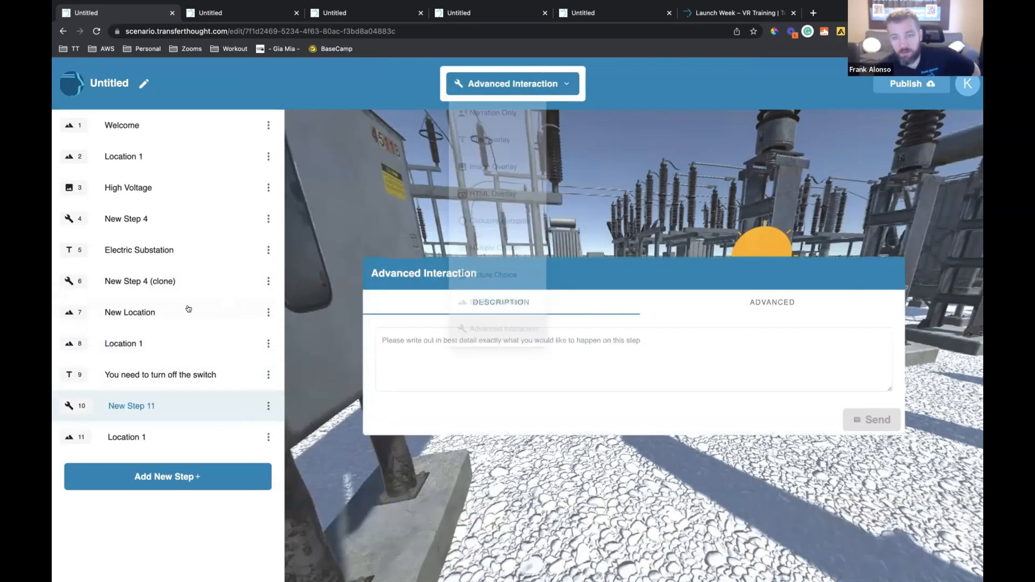
# Review the advanced action code of "New Step 4 (clone)" and return to "New Step 11"
pyautogui.click(202, 334)
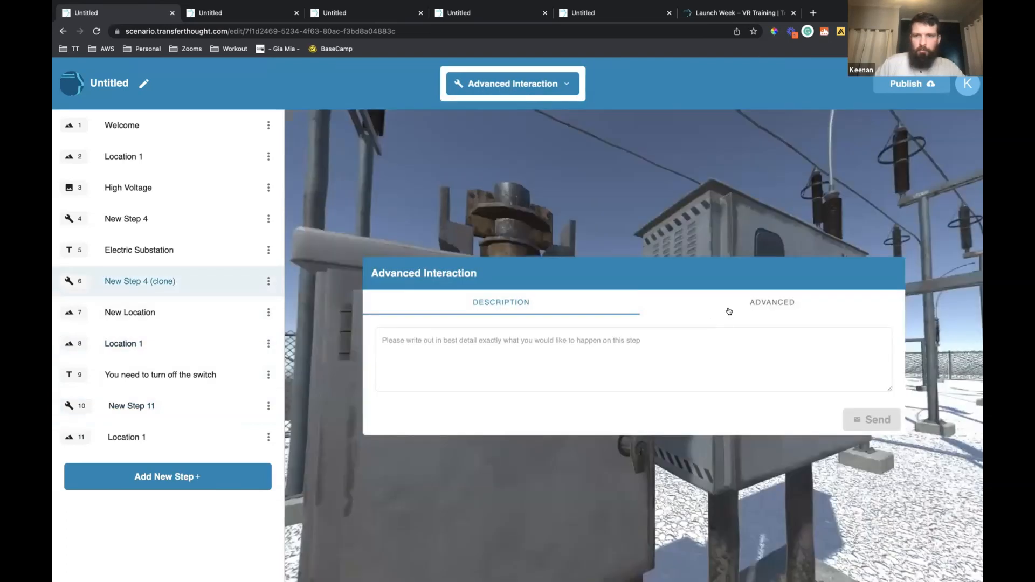
pyautogui.click(727, 308)
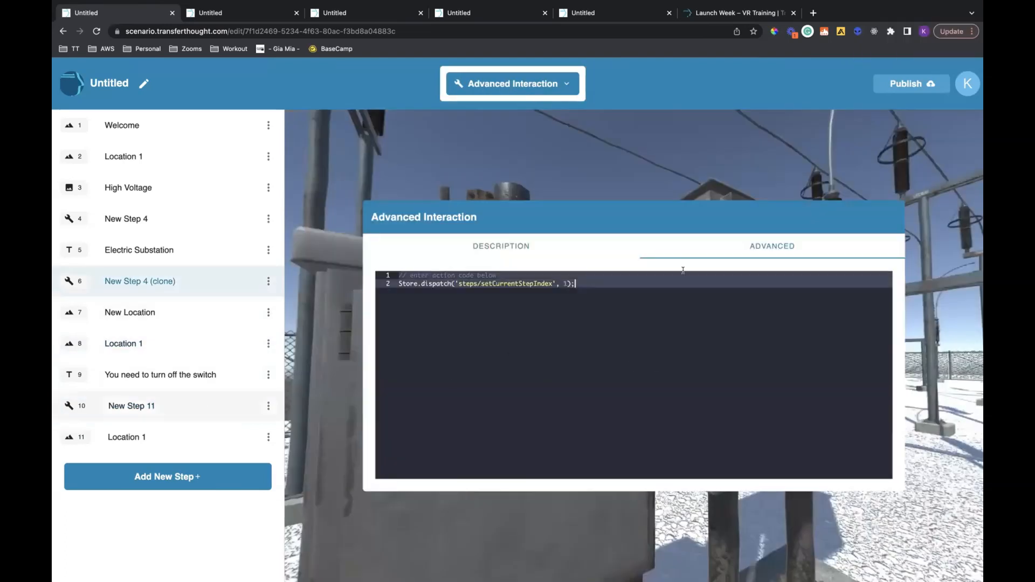
pyautogui.click(248, 404)
pyautogui.click(194, 409)
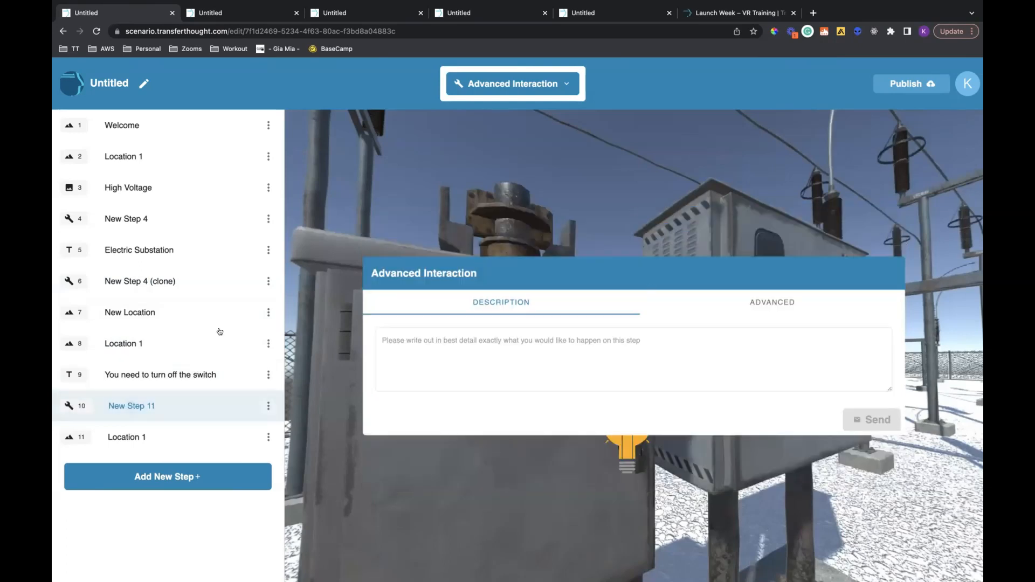
# Look over the light bulbs in step 8, Location 1, and clone that step
pyautogui.click(194, 344)
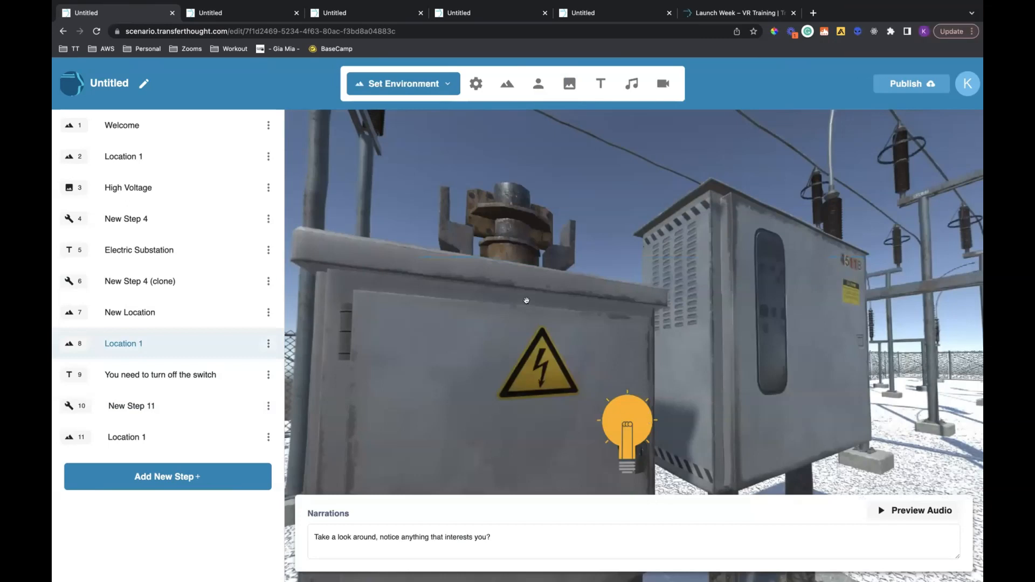
pyautogui.moveTo(526, 300); pyautogui.dragTo(555, 283)
pyautogui.moveTo(808, 248); pyautogui.dragTo(727, 260)
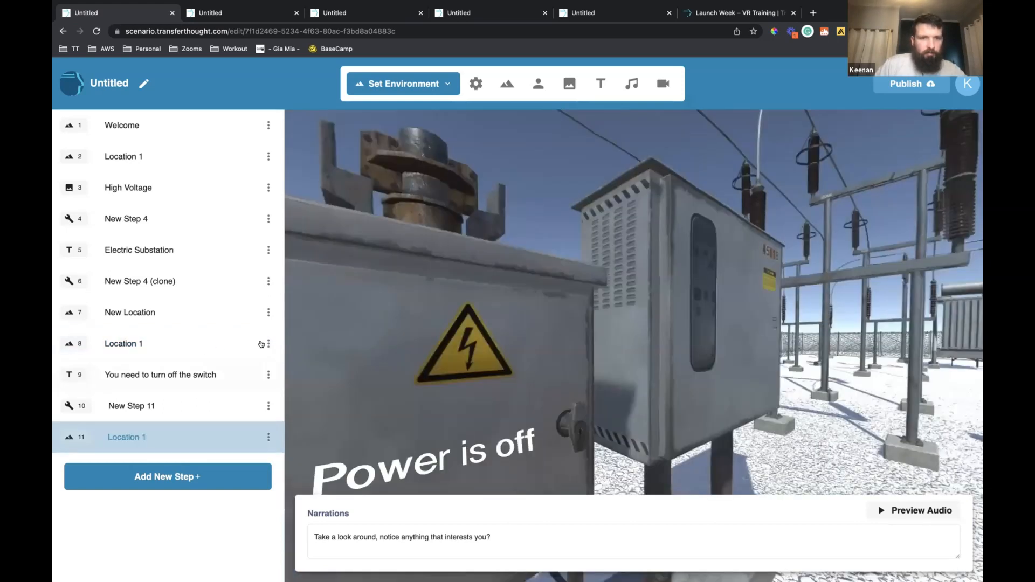
pyautogui.click(261, 344)
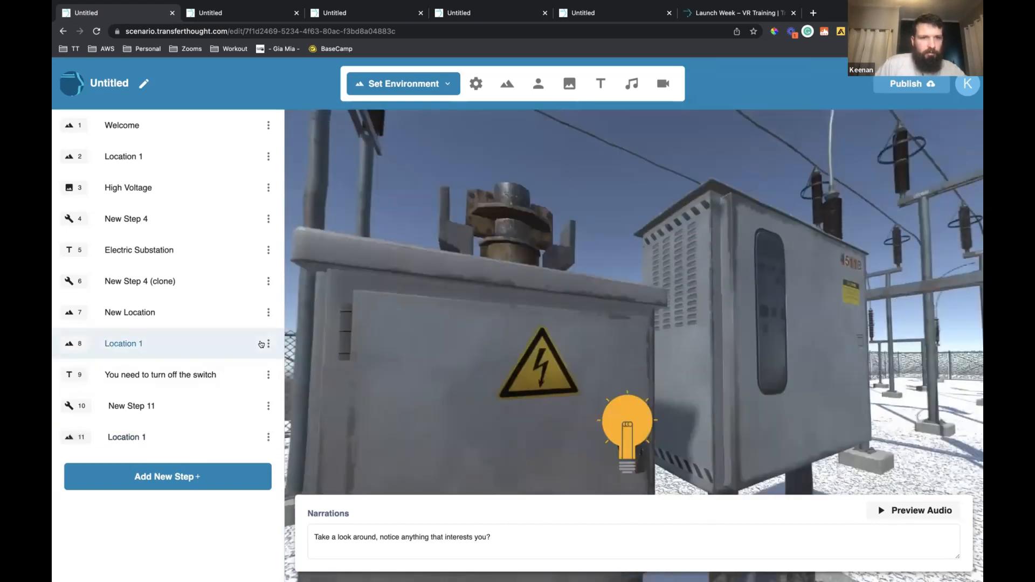
pyautogui.click(269, 344)
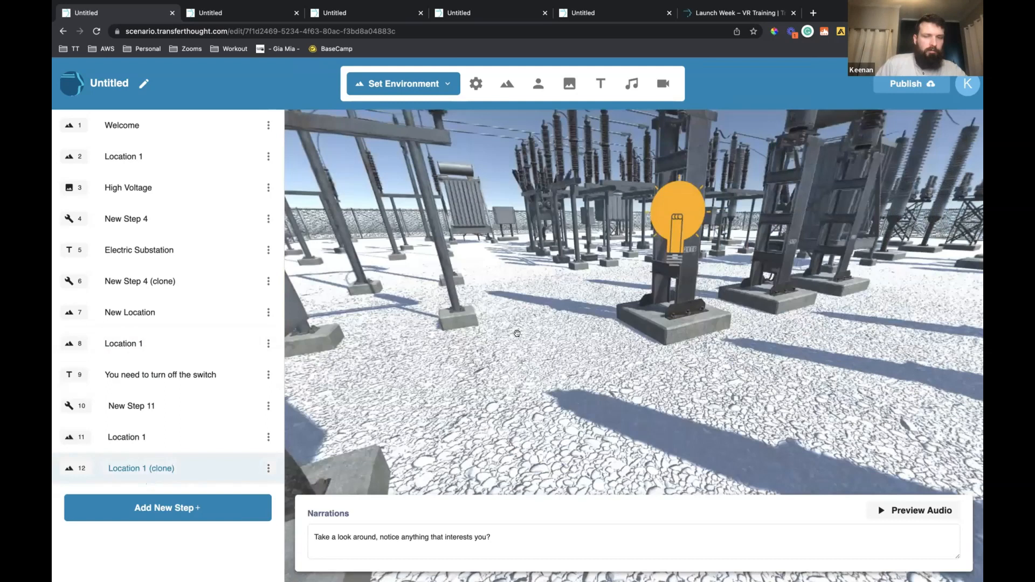
# Add the text "Turn the power off" to the cloned Location 1 scene and place it above the insulator's light bulb
pyautogui.click(600, 85)
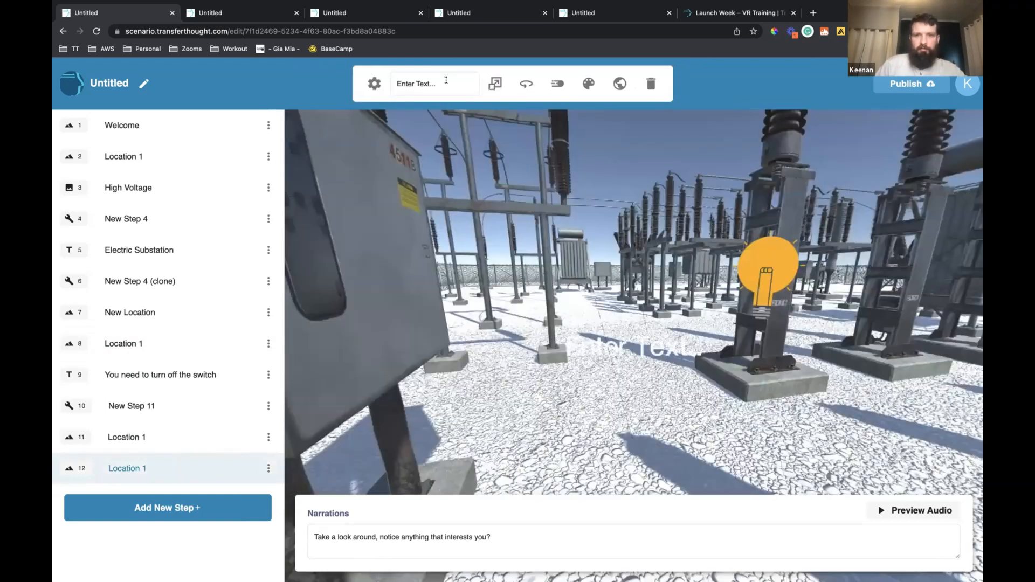
pyautogui.click(446, 80)
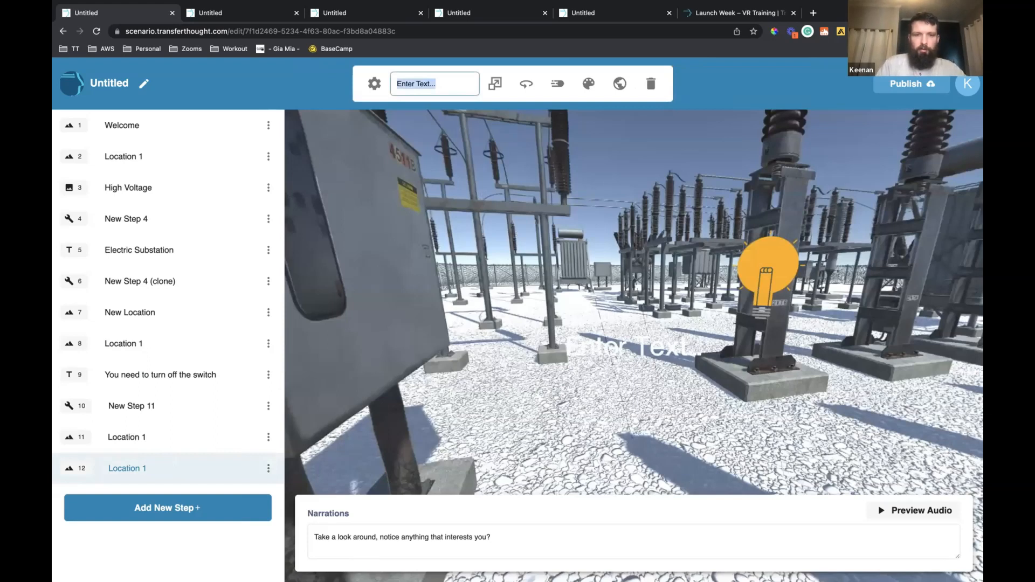
pyautogui.write('Turn the pw')
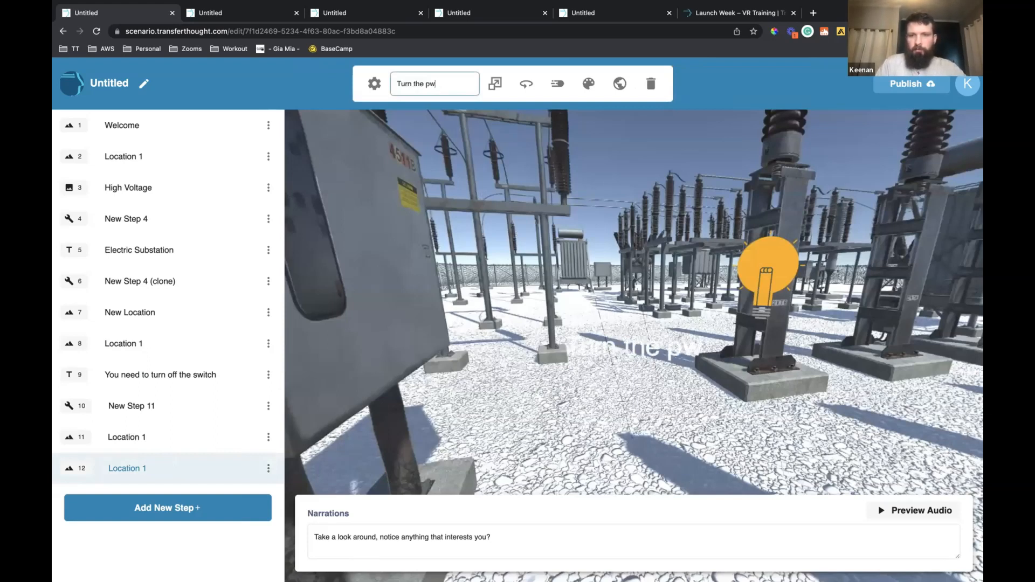
pyautogui.press('BackSpace')
pyautogui.write('ower off')
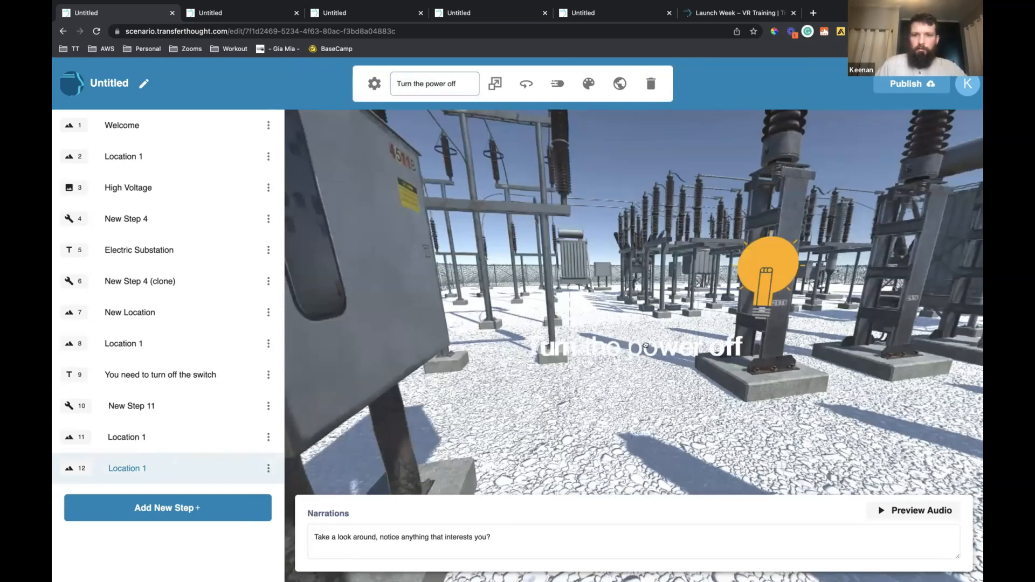
pyautogui.moveTo(580, 315); pyautogui.dragTo(583, 227)
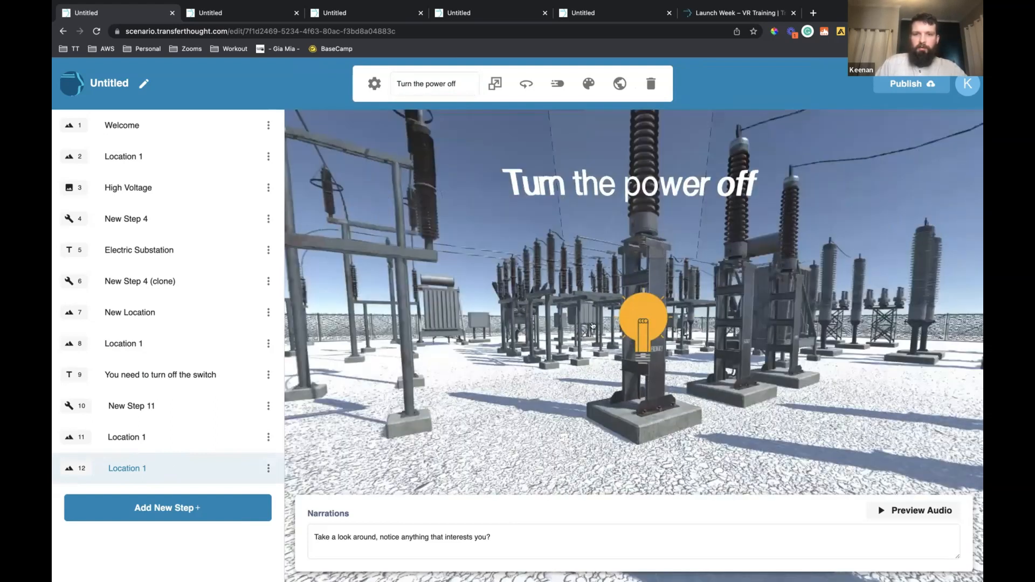
pyautogui.click(479, 242)
pyautogui.click(479, 242)
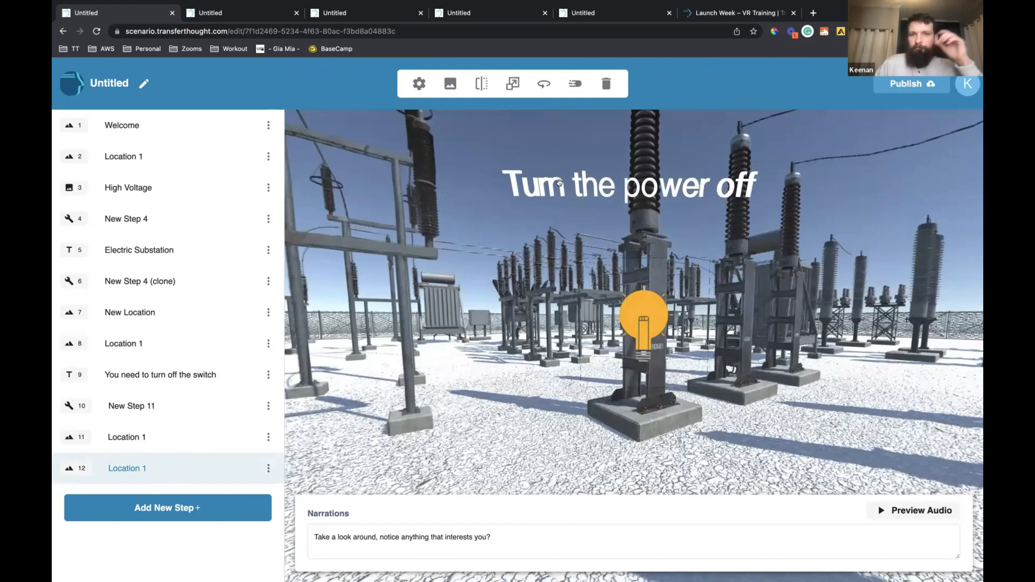
pyautogui.click(561, 183)
pyautogui.click(650, 186)
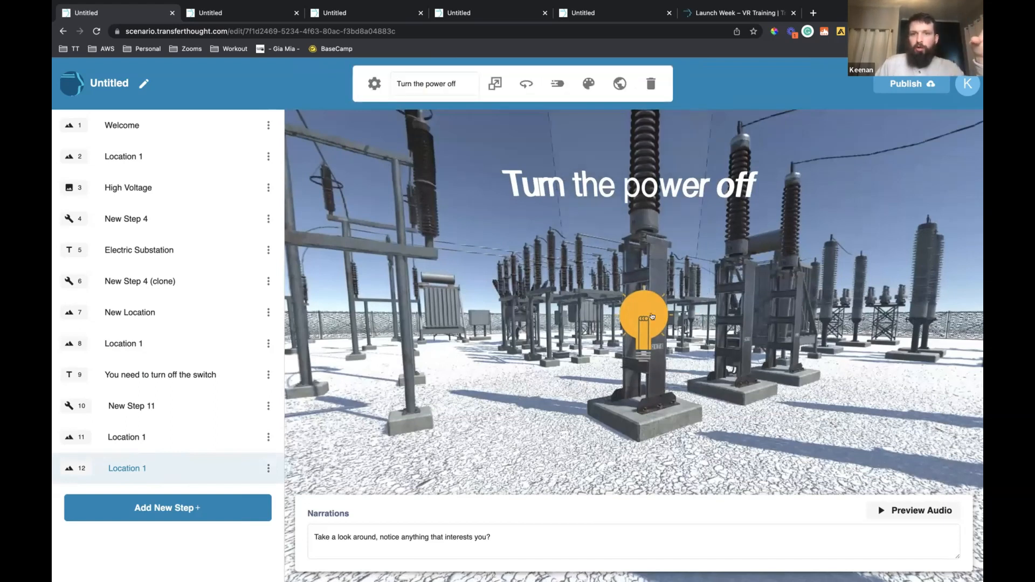
# Set the click action of the insulator's light bulb in step 12 to Show Prop with the second Image as target, and save
pyautogui.click(500, 249)
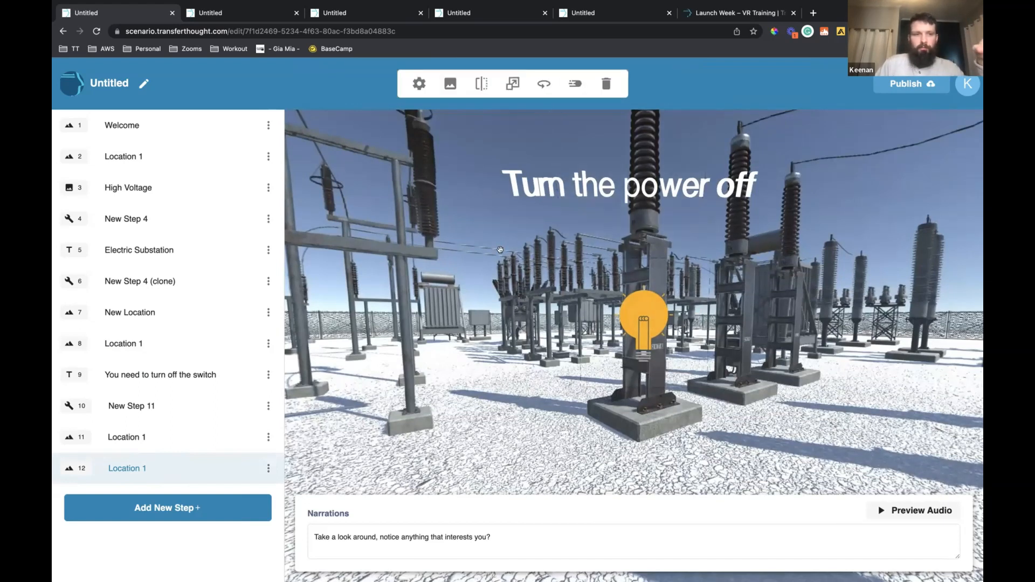
pyautogui.click(416, 83)
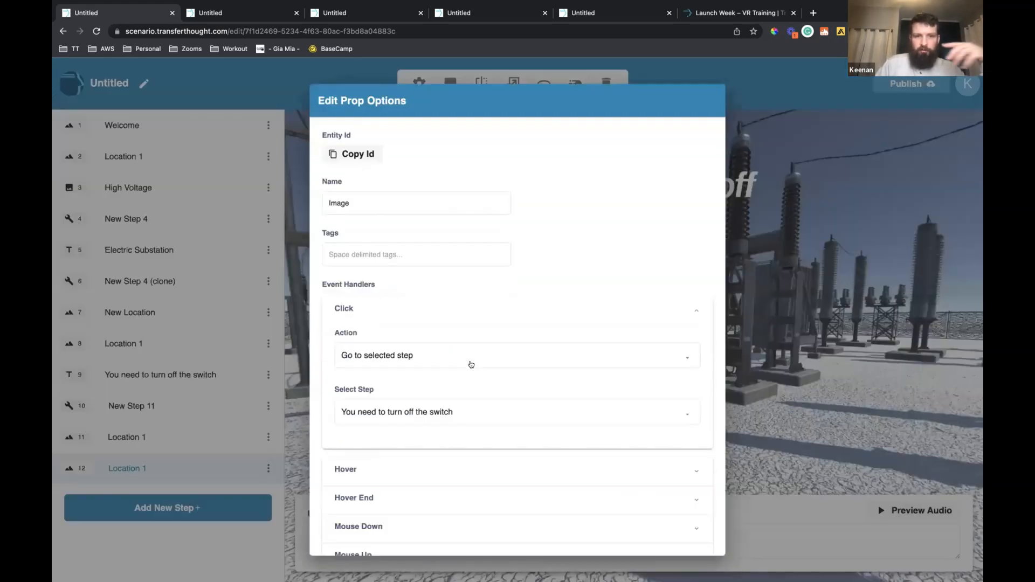
pyautogui.click(470, 365)
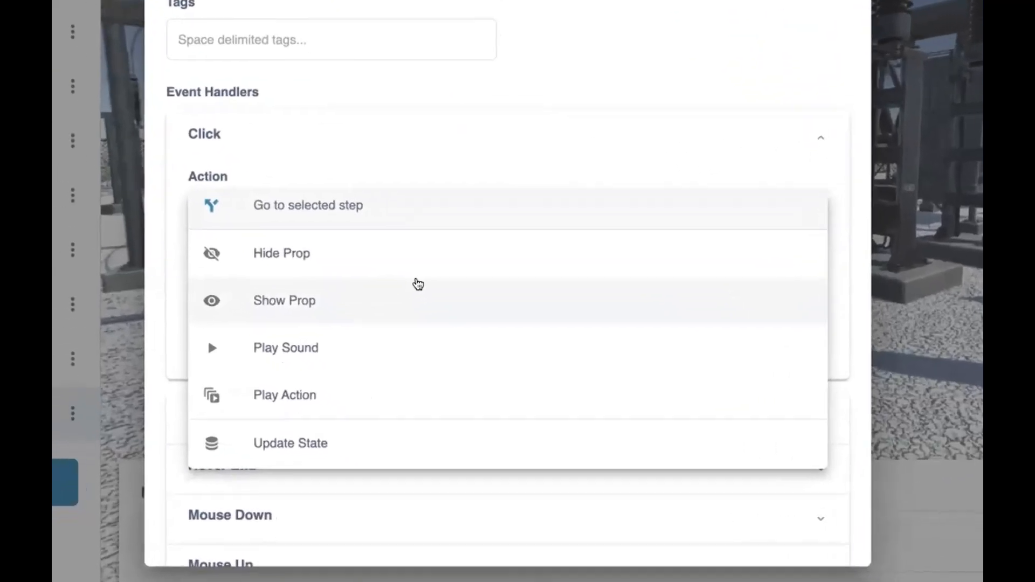
pyautogui.scroll(-1, 416, 289)
pyautogui.click(382, 278)
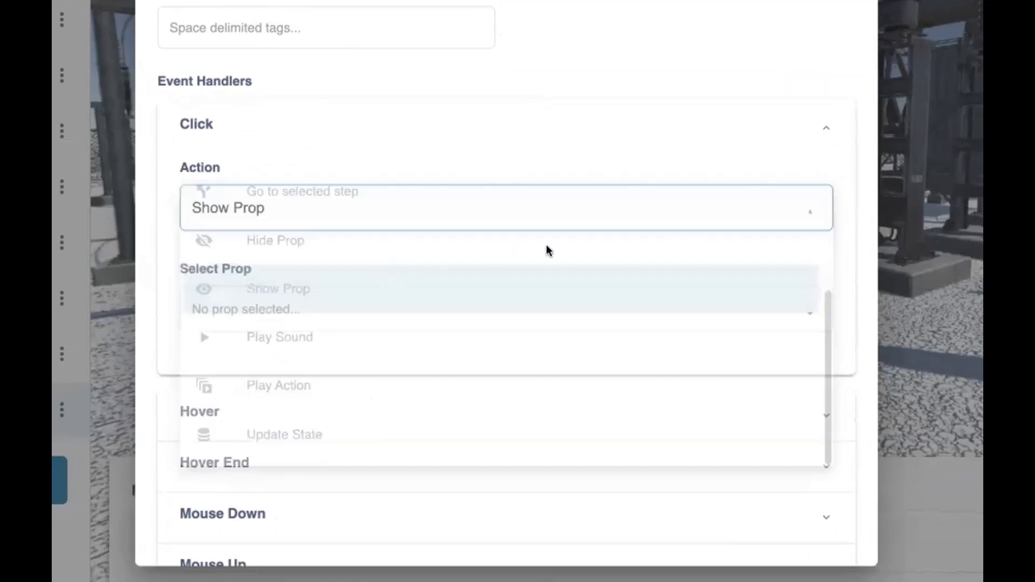
pyautogui.click(558, 295)
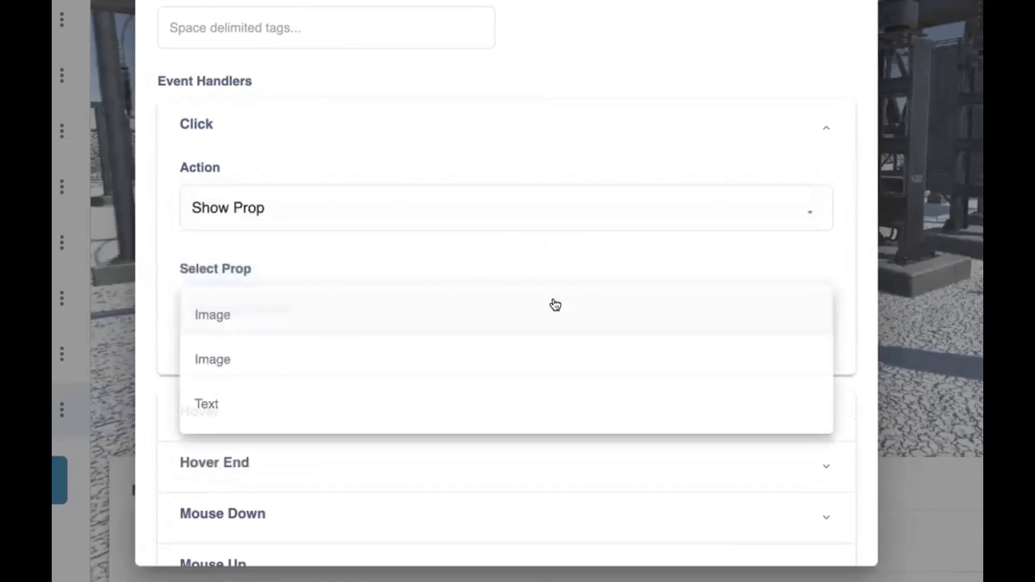
pyautogui.click(446, 359)
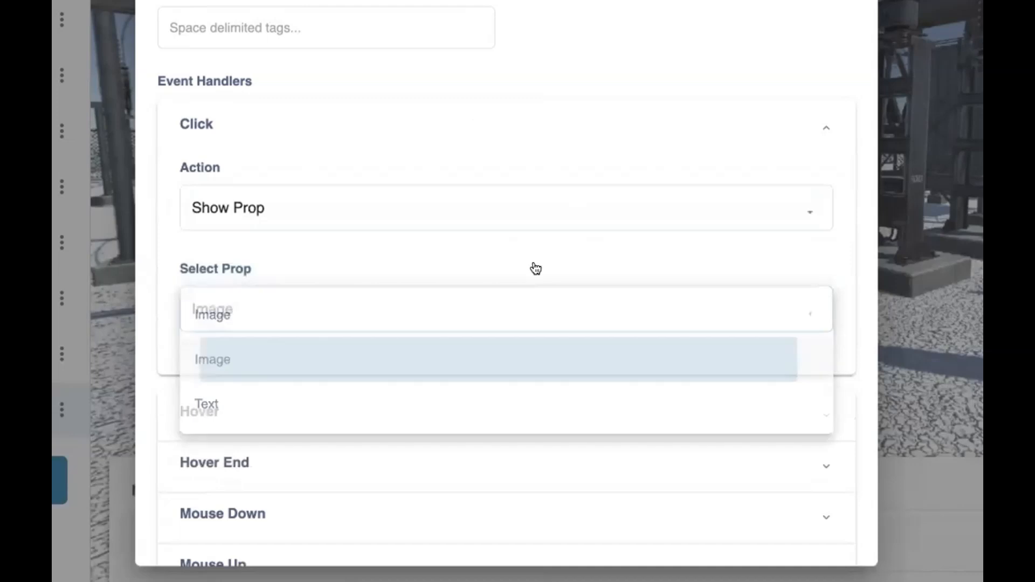
pyautogui.scroll(-3, 825, 539)
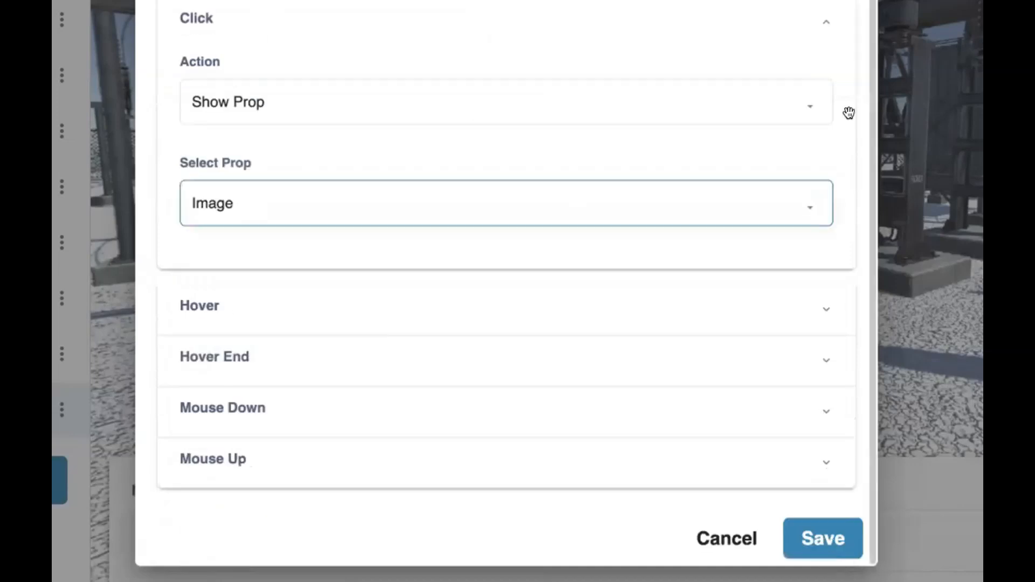
pyautogui.click(823, 538)
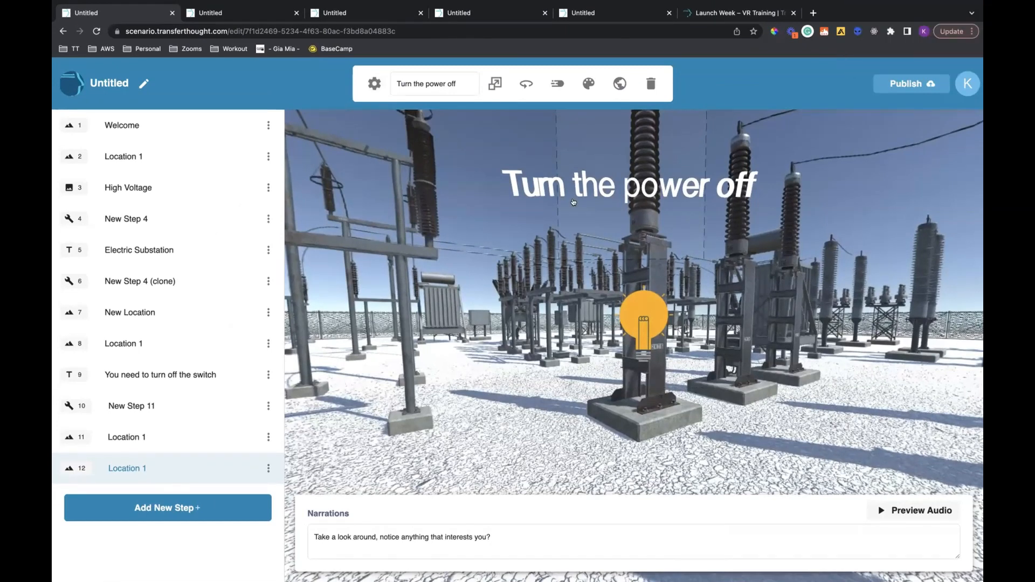
# Examine the cabinet's light bulb, the insulator's light bulb and the "Turn the power off" text in step 12
pyautogui.click(535, 251)
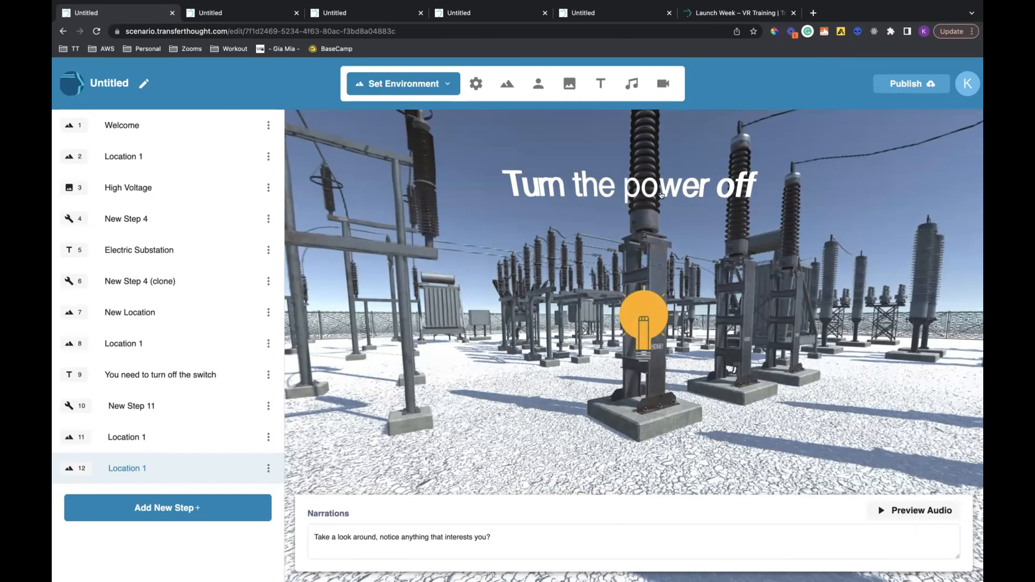
pyautogui.click(376, 83)
pyautogui.click(627, 503)
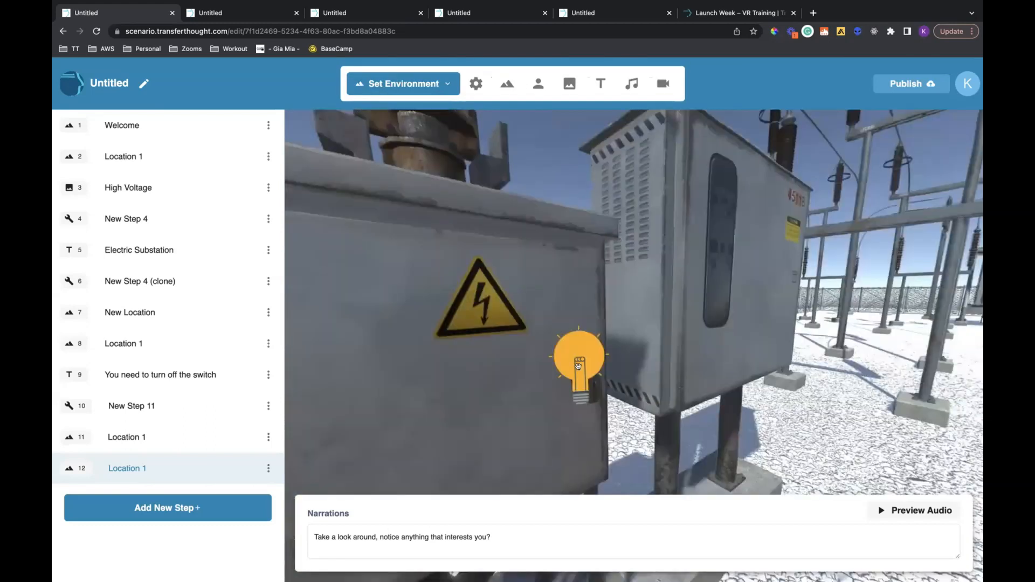
pyautogui.click(578, 367)
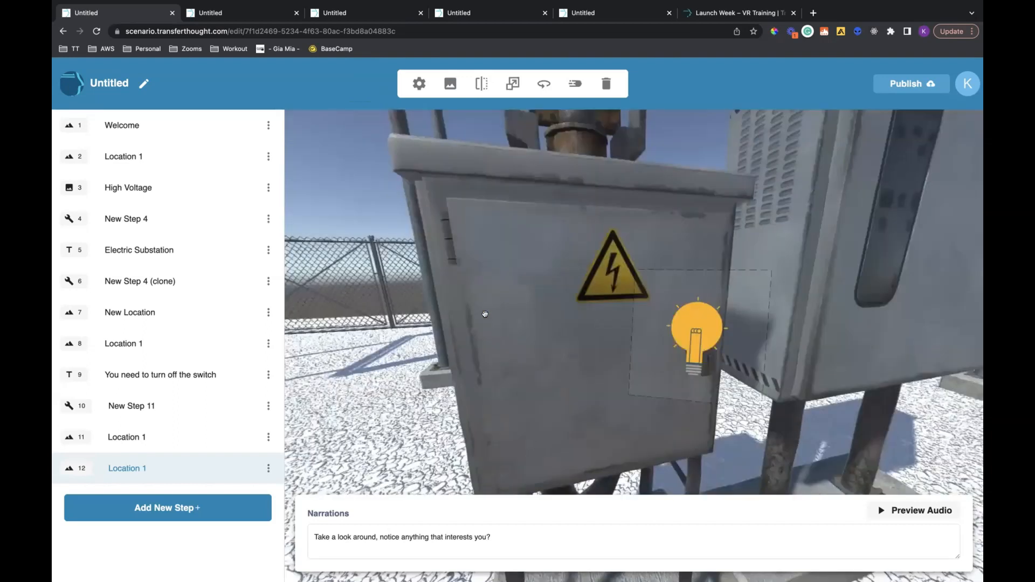
pyautogui.click(486, 315)
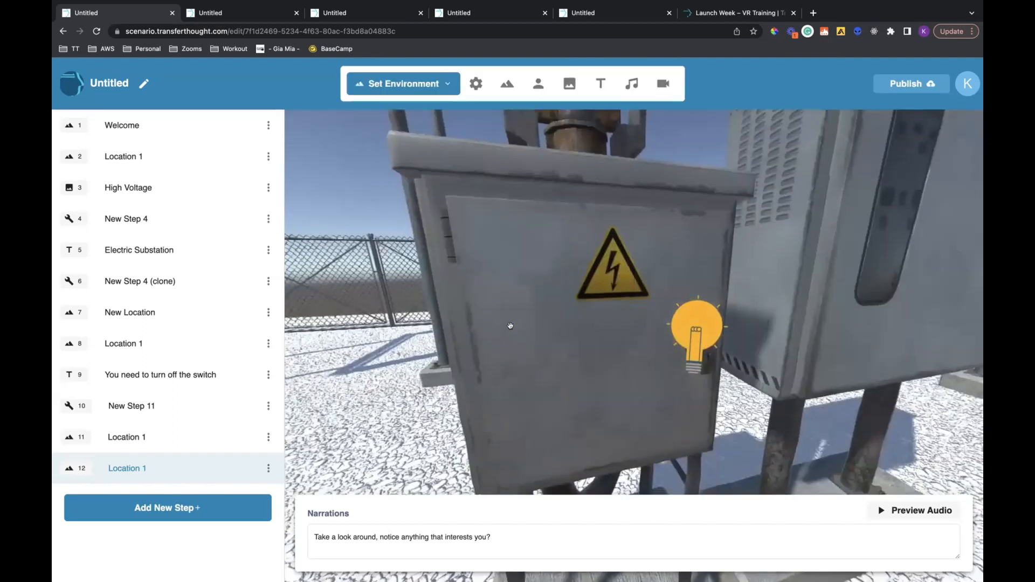
pyautogui.moveTo(492, 343); pyautogui.dragTo(468, 351)
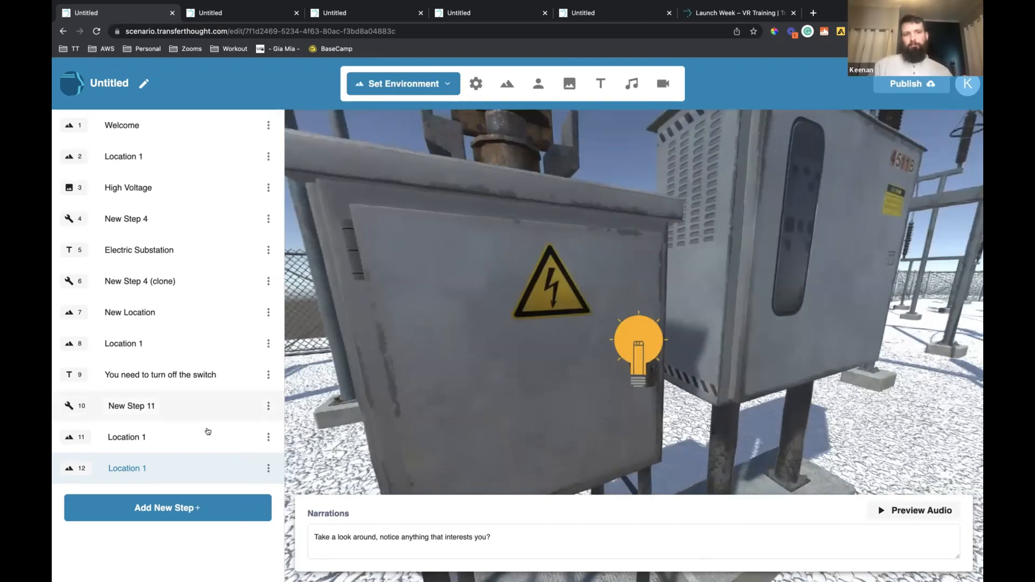
pyautogui.moveTo(497, 355); pyautogui.dragTo(495, 357)
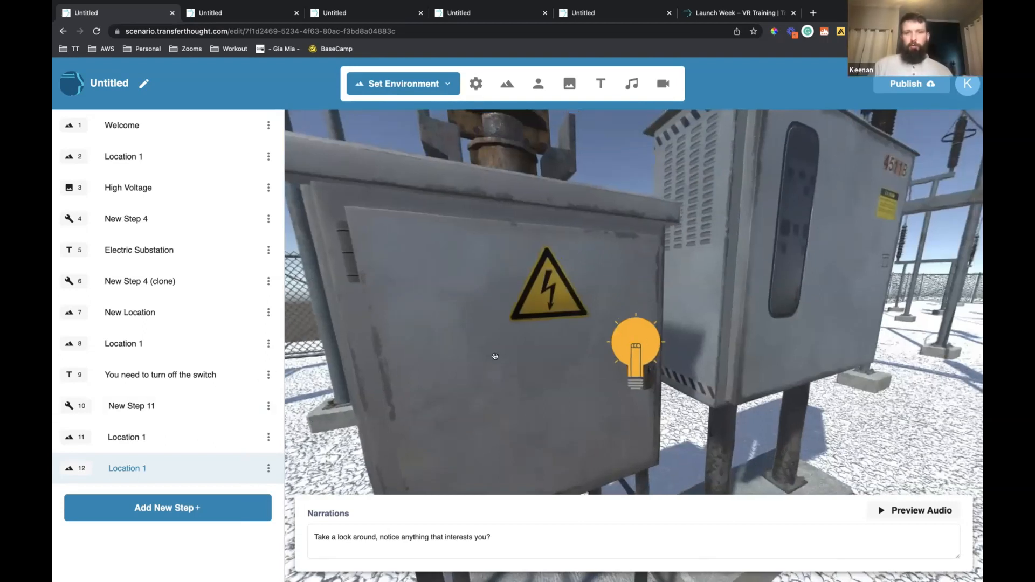
pyautogui.moveTo(820, 262); pyautogui.dragTo(724, 252)
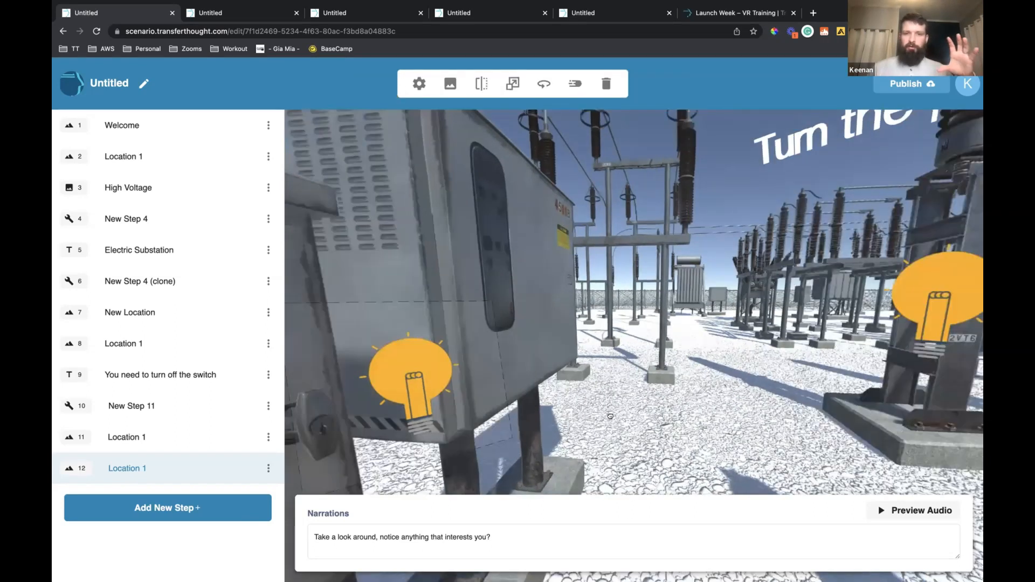
pyautogui.moveTo(611, 416); pyautogui.dragTo(494, 374)
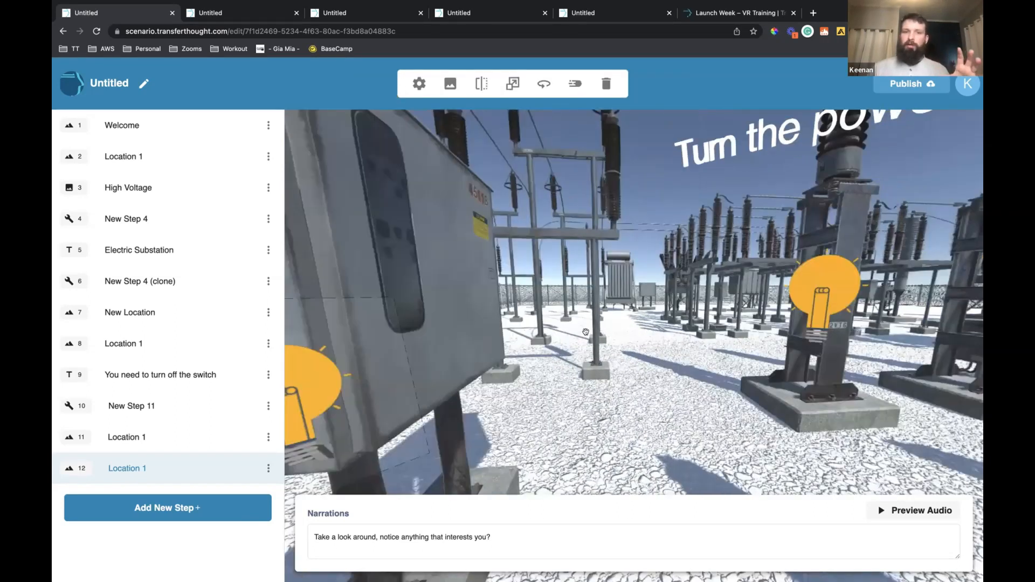
pyautogui.click(224, 460)
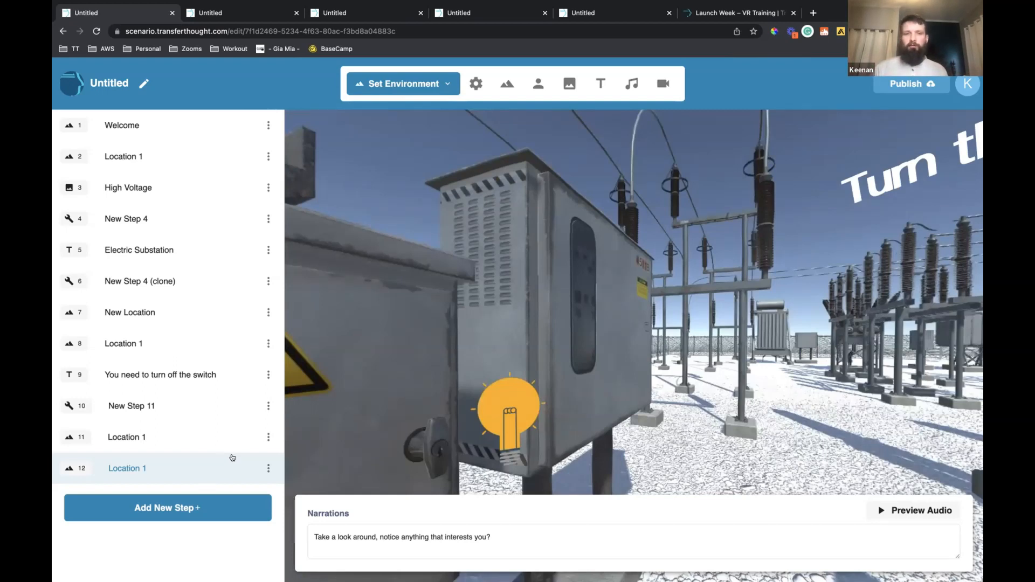
# Move the cabinet's light bulb onto the door handle of the nearer cabinet with the high-voltage warning sign
pyautogui.click(476, 381)
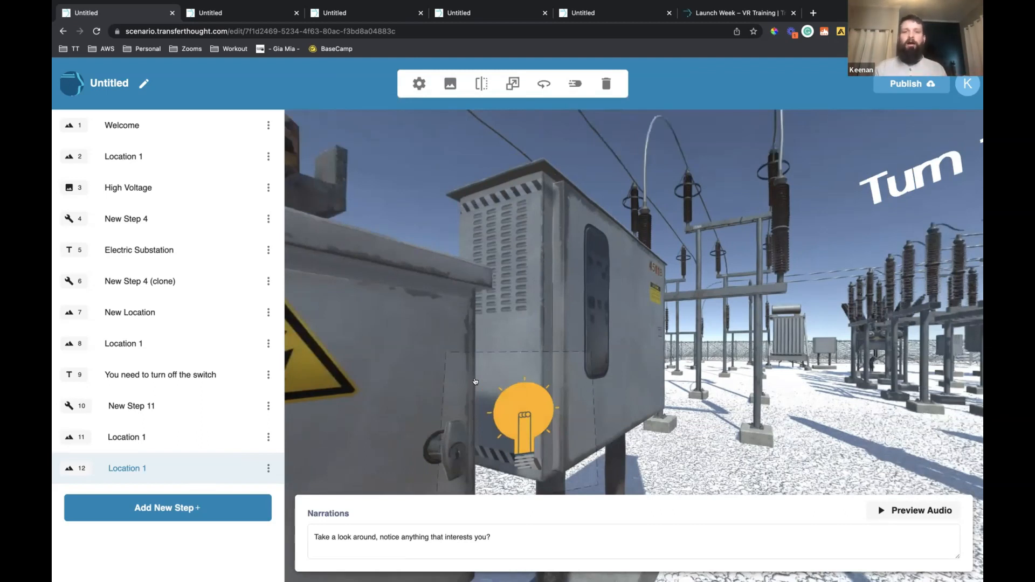
pyautogui.moveTo(516, 392); pyautogui.dragTo(497, 395)
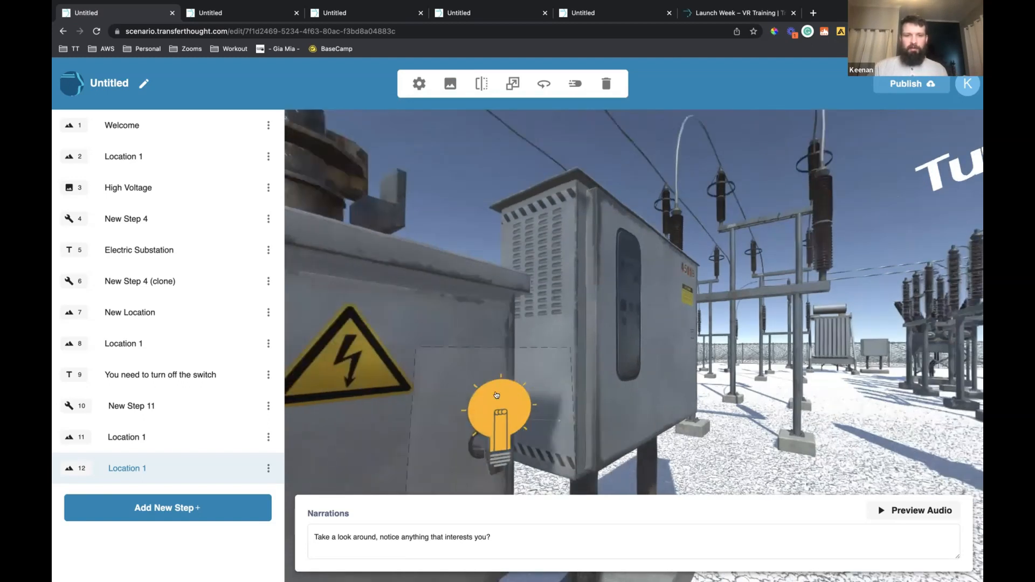
pyautogui.click(606, 375)
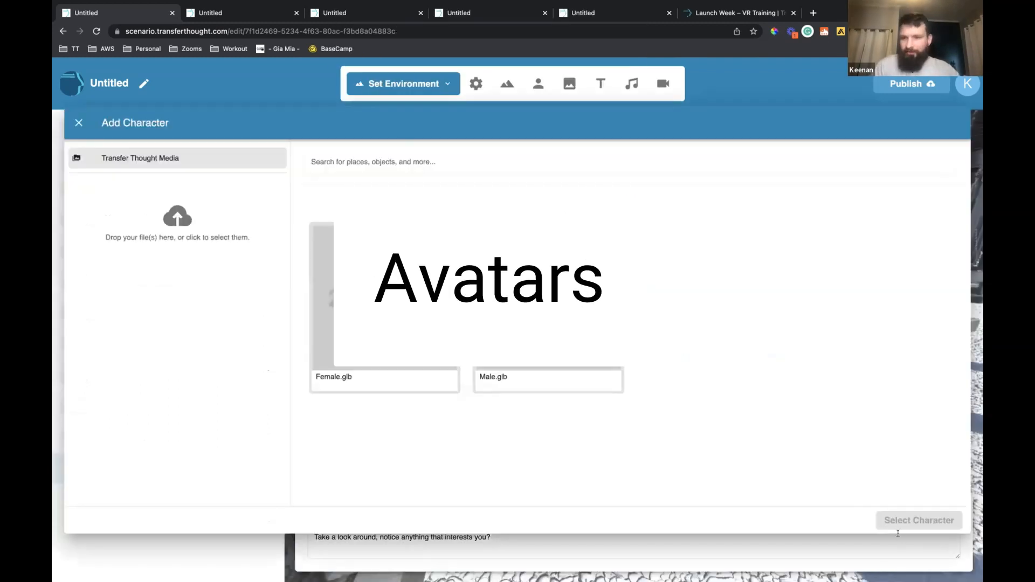
# Add the Male.glb character to the step 12 Location 1 scene
pyautogui.click(549, 324)
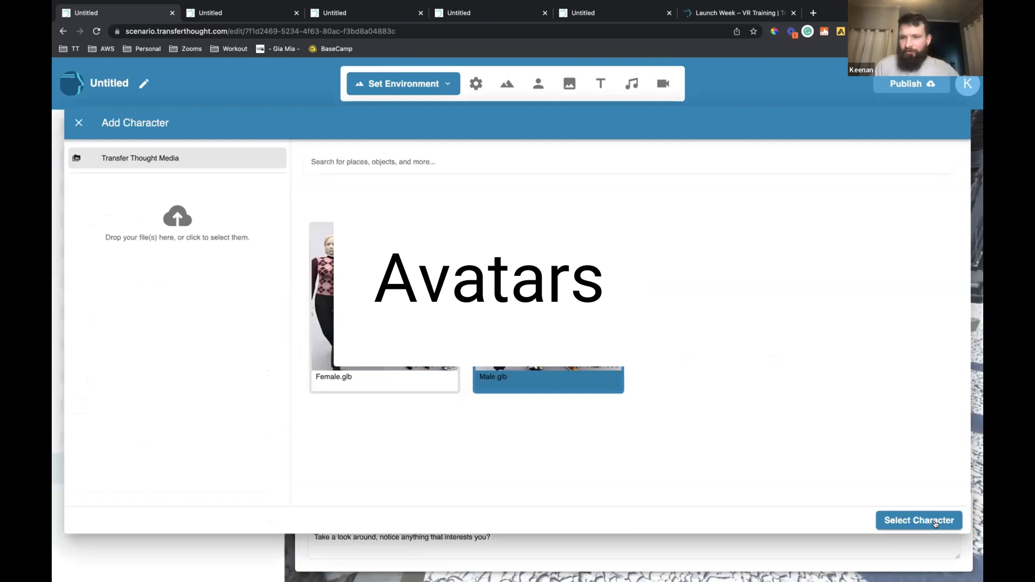
pyautogui.click(935, 521)
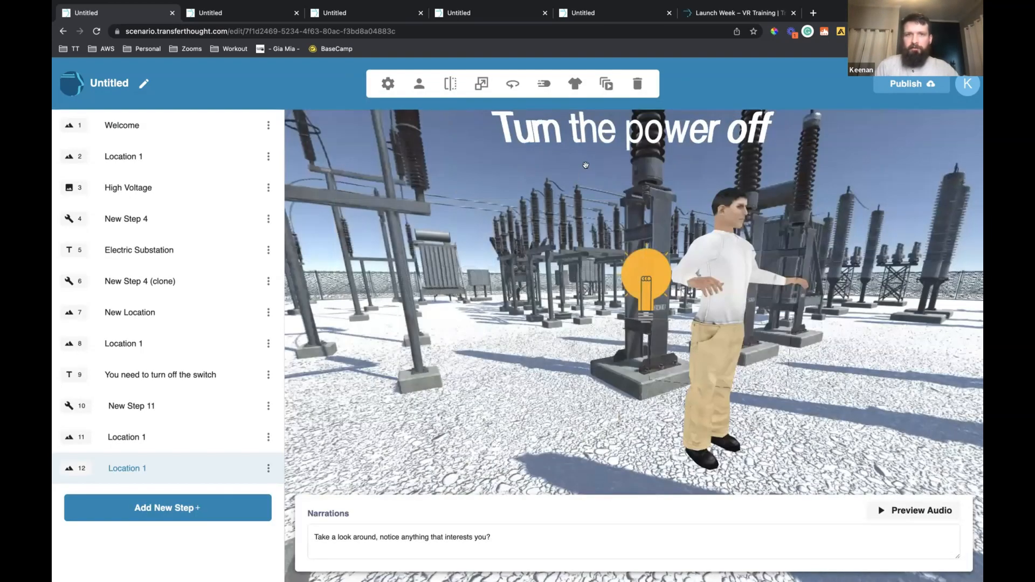
# Browse the outfits available for the male character in step 12 and pick one
pyautogui.moveTo(586, 165); pyautogui.dragTo(592, 164)
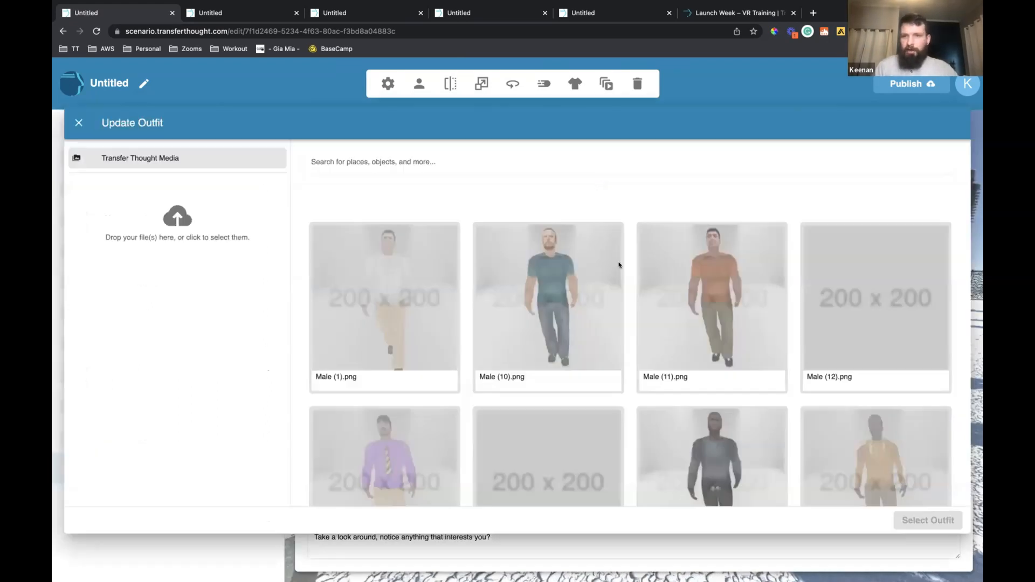
pyautogui.scroll(-3, 617, 265)
pyautogui.scroll(-5, 617, 266)
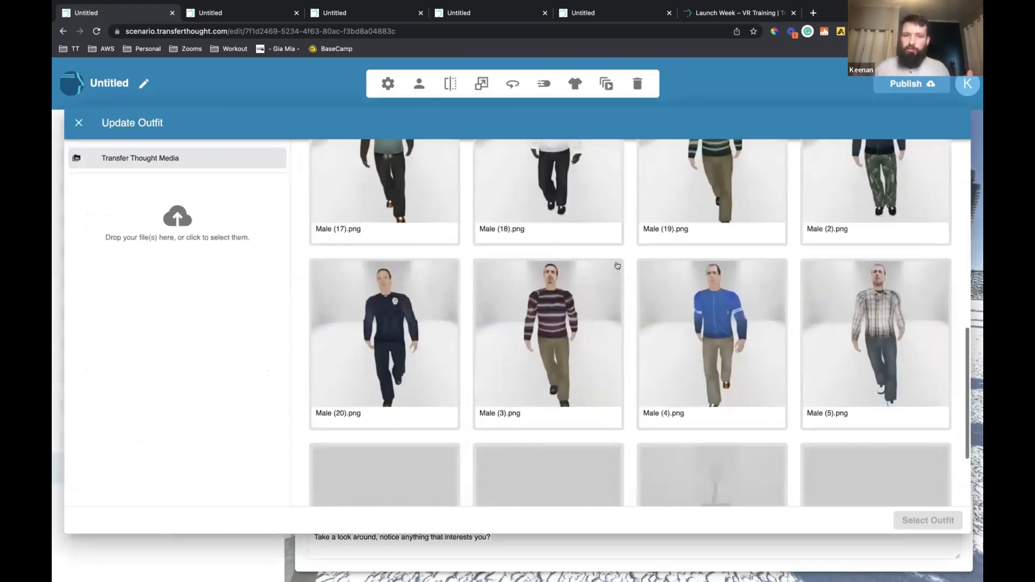
pyautogui.scroll(-1, 617, 265)
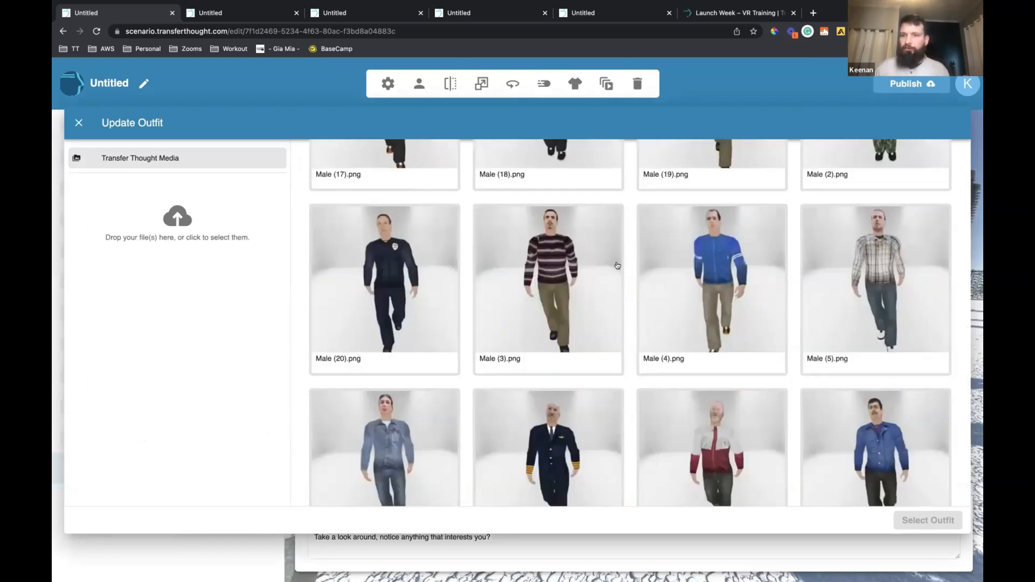
pyautogui.scroll(-1, 618, 265)
pyautogui.scroll(-1, 618, 266)
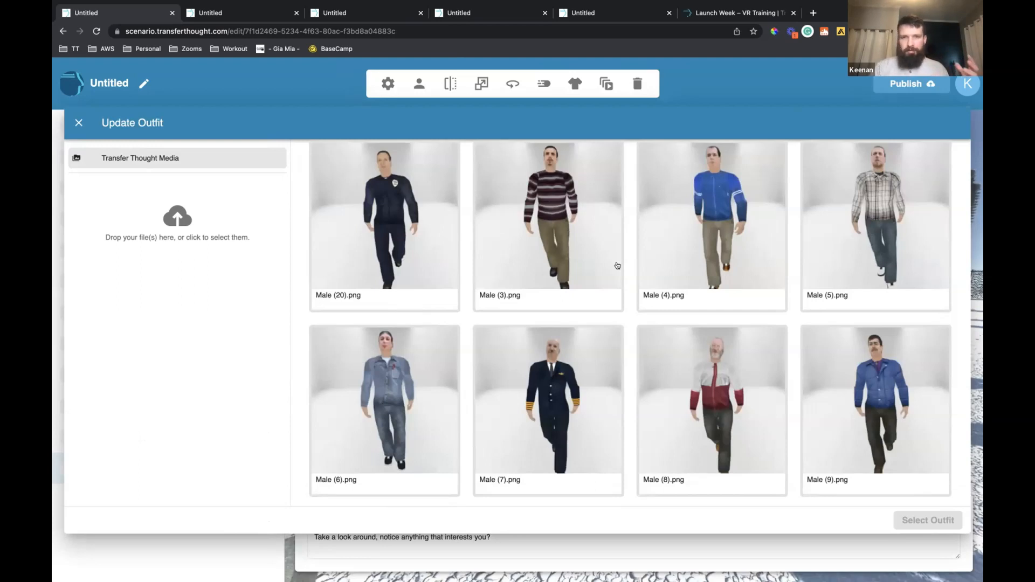
pyautogui.scroll(1, 618, 266)
pyautogui.scroll(6, 617, 266)
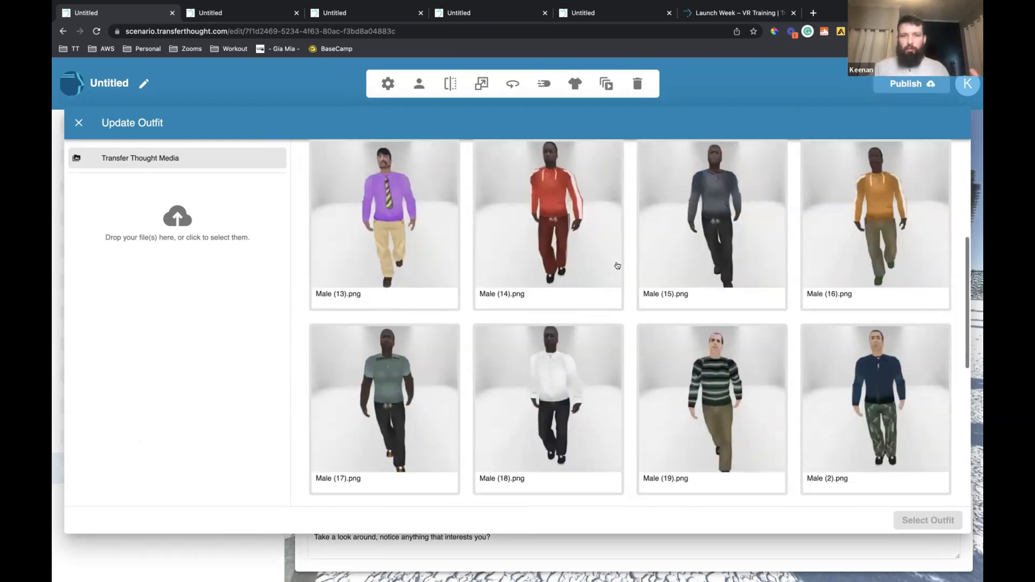
pyautogui.scroll(5, 618, 266)
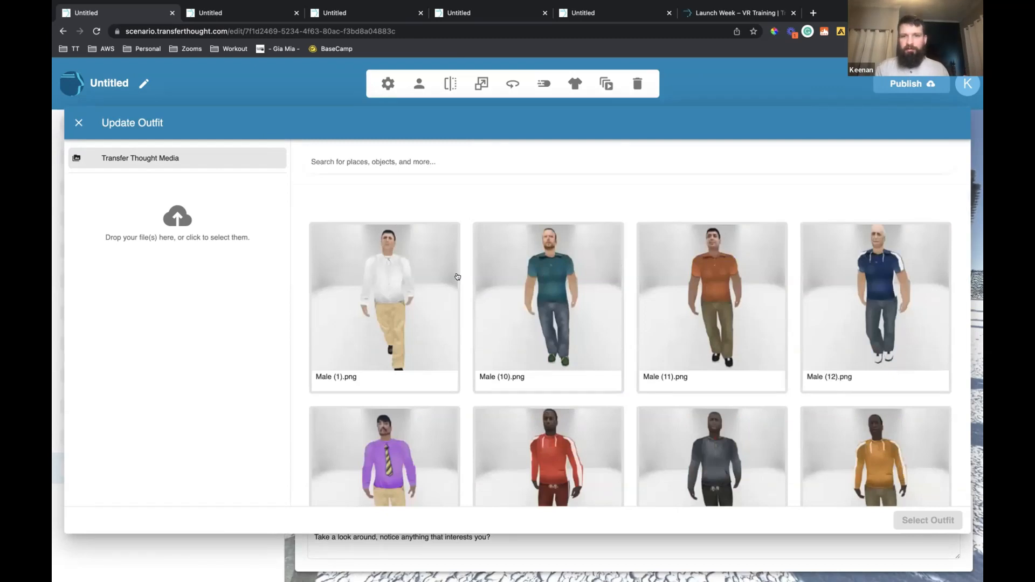
pyautogui.click(478, 279)
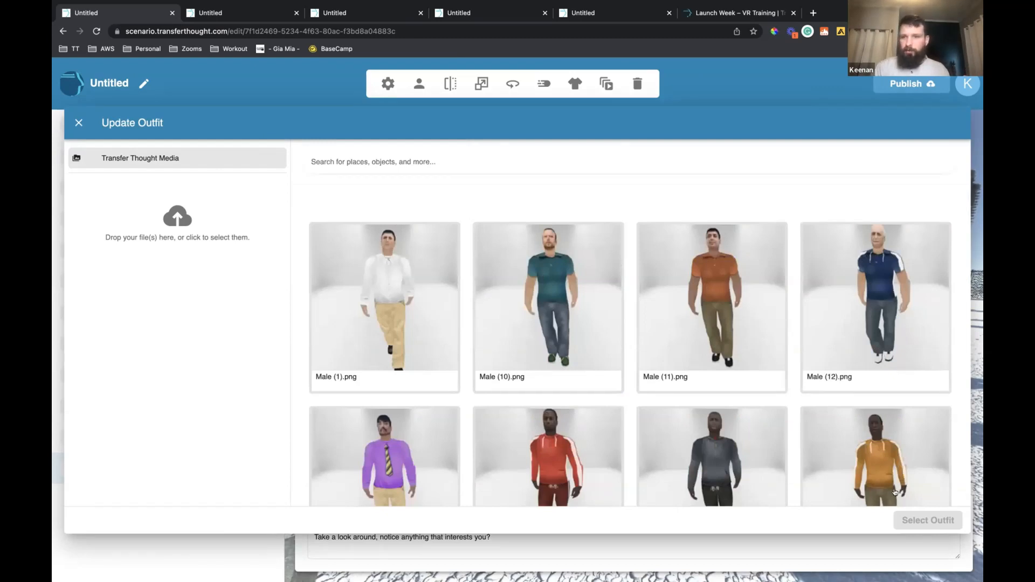
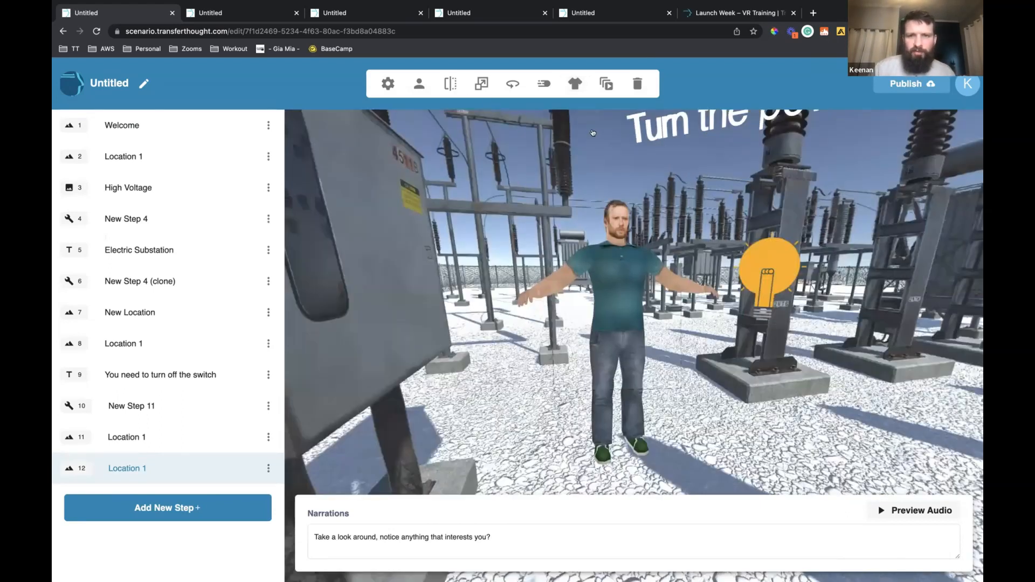
# Browse the outfits for the male character in step 12 and apply Male (9).png
pyautogui.click(576, 85)
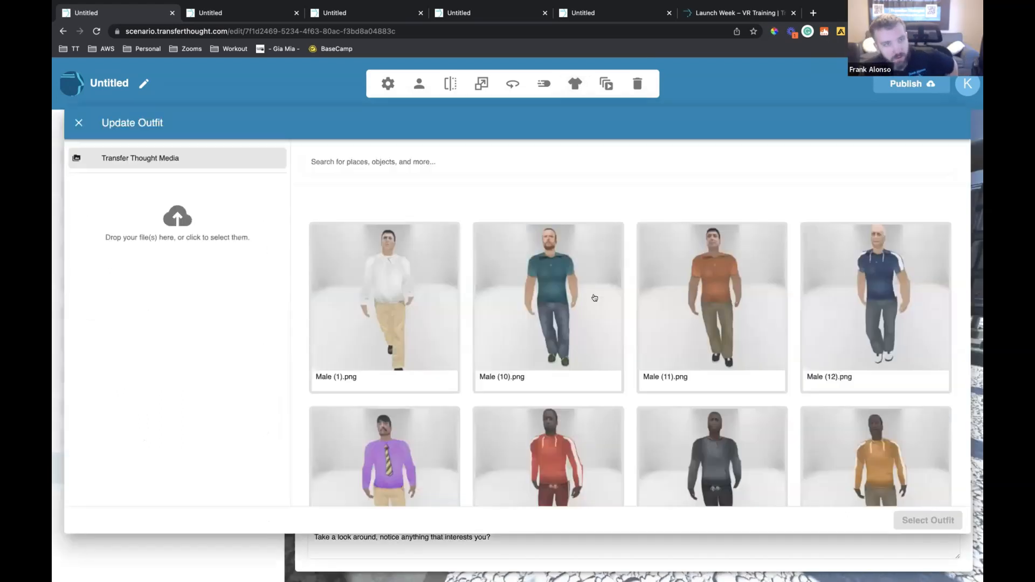
pyautogui.scroll(-3, 595, 298)
pyautogui.scroll(-9, 595, 298)
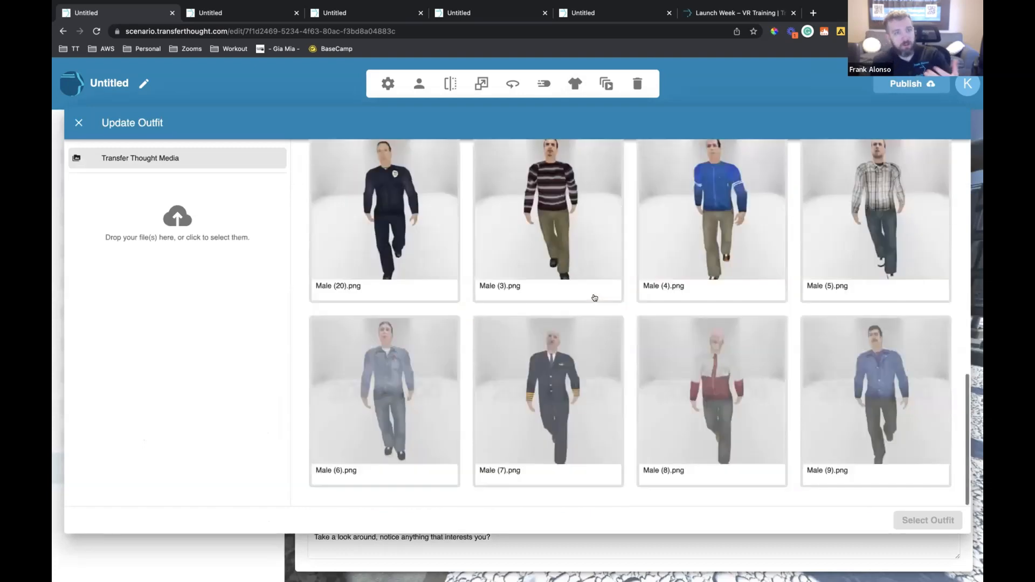
pyautogui.click(726, 418)
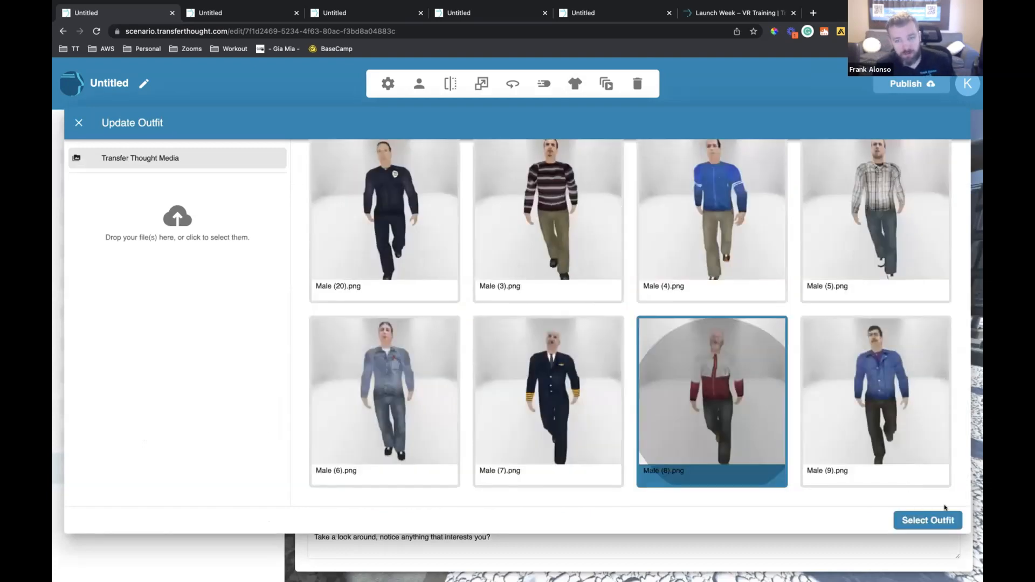
pyautogui.click(918, 417)
pyautogui.click(941, 518)
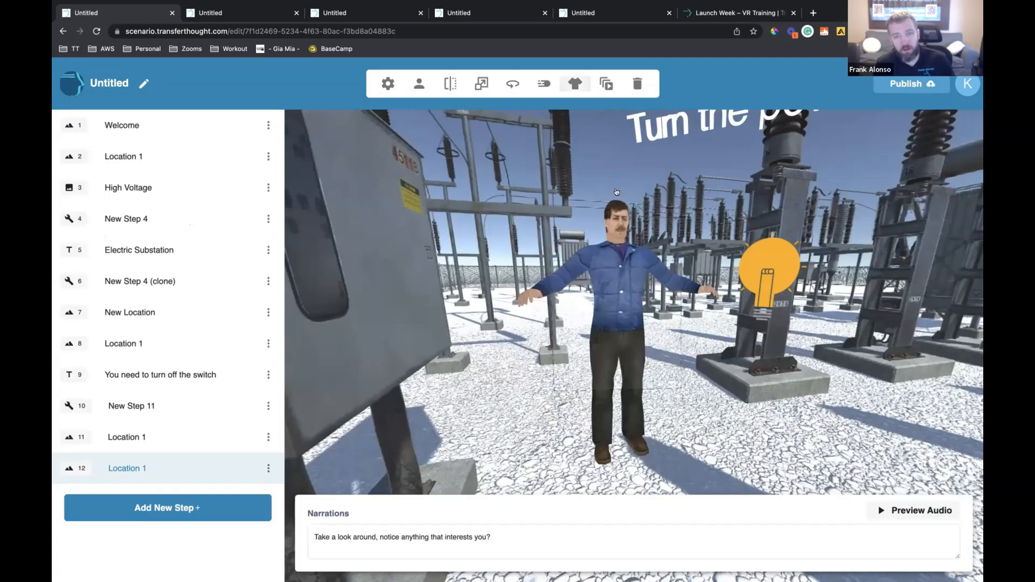
# Look through the available actions for the male character and apply the walk animation
pyautogui.click(604, 87)
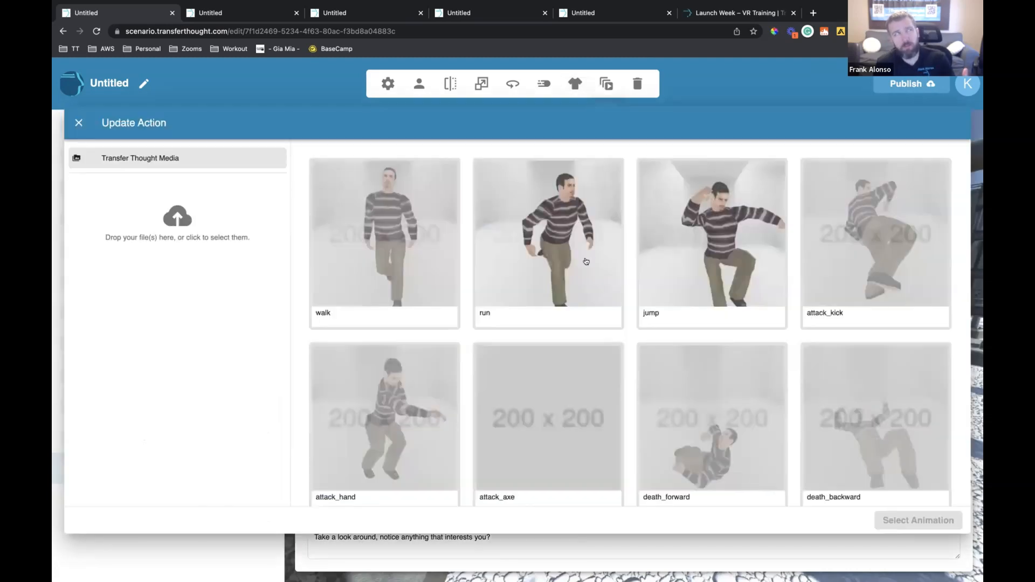
pyautogui.scroll(-1, 586, 261)
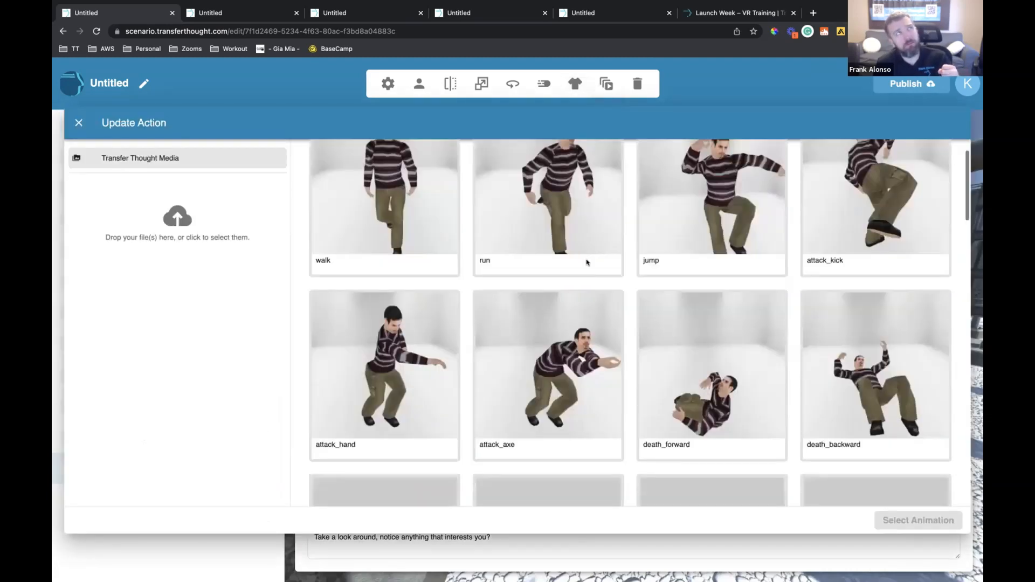
pyautogui.scroll(-2, 587, 262)
pyautogui.scroll(-4, 586, 262)
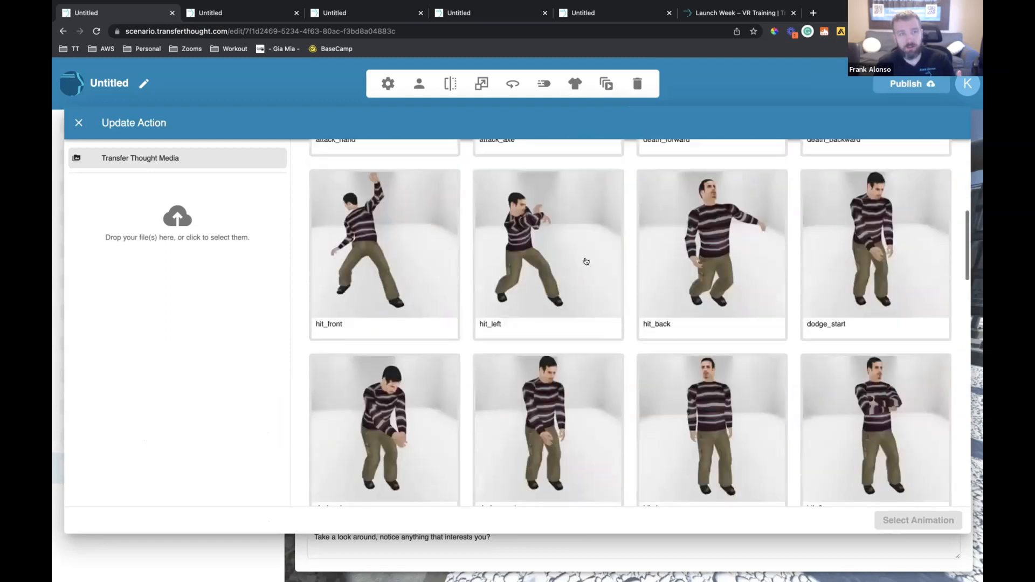
pyautogui.scroll(-1, 587, 262)
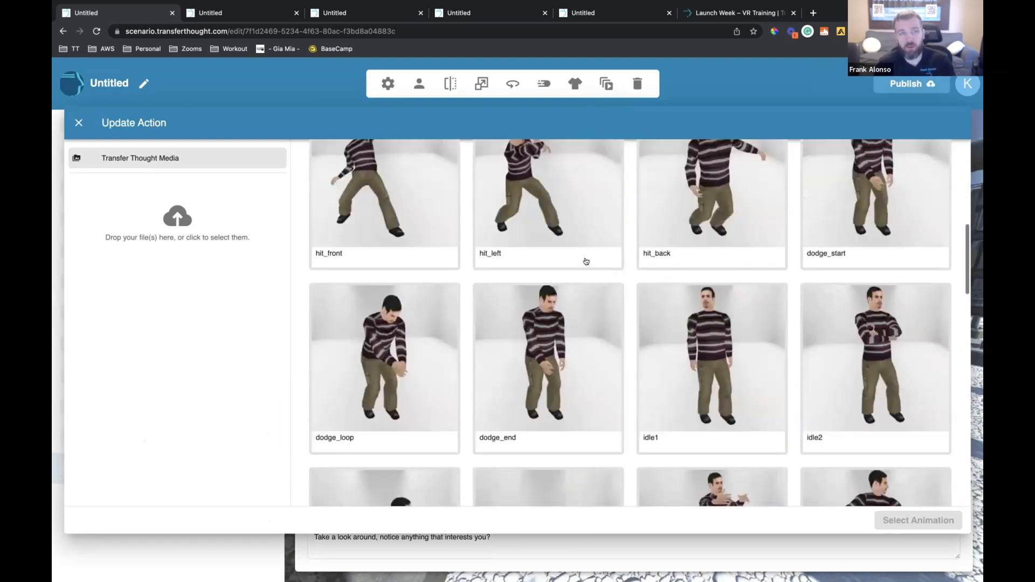
pyautogui.scroll(-2, 586, 262)
pyautogui.scroll(-4, 586, 262)
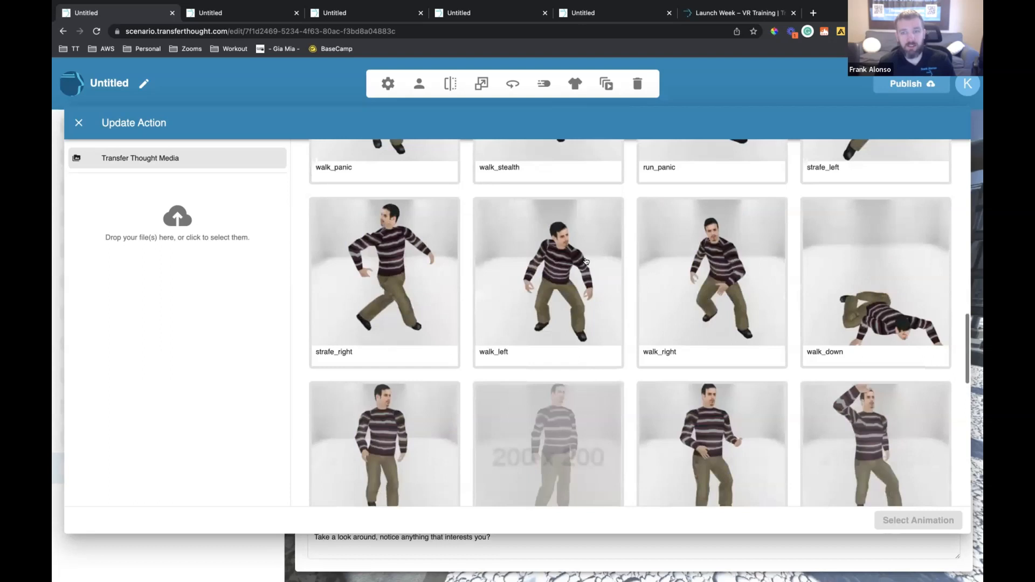
pyautogui.scroll(-1, 586, 261)
pyautogui.scroll(-1, 586, 262)
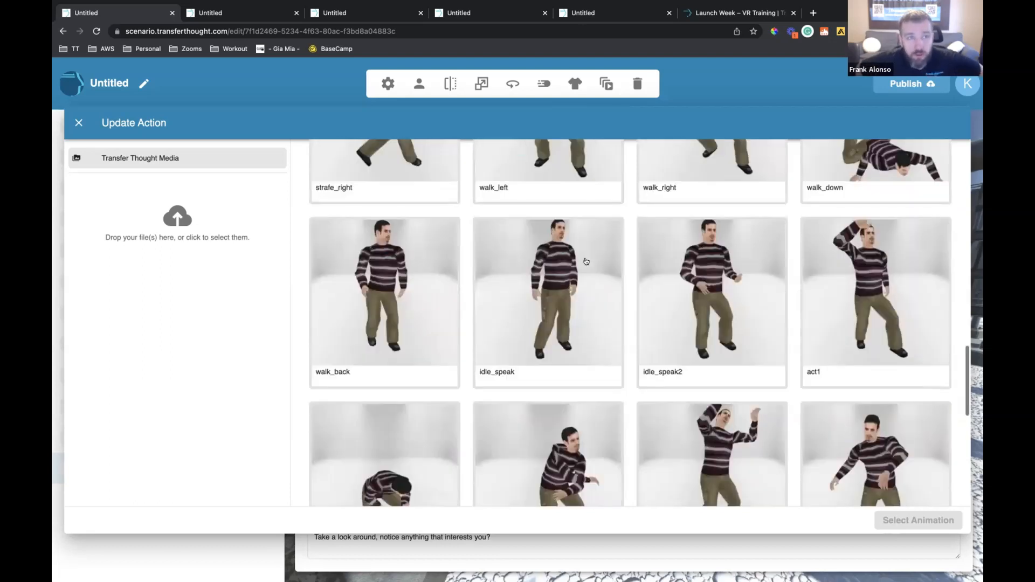
pyautogui.scroll(15, 586, 262)
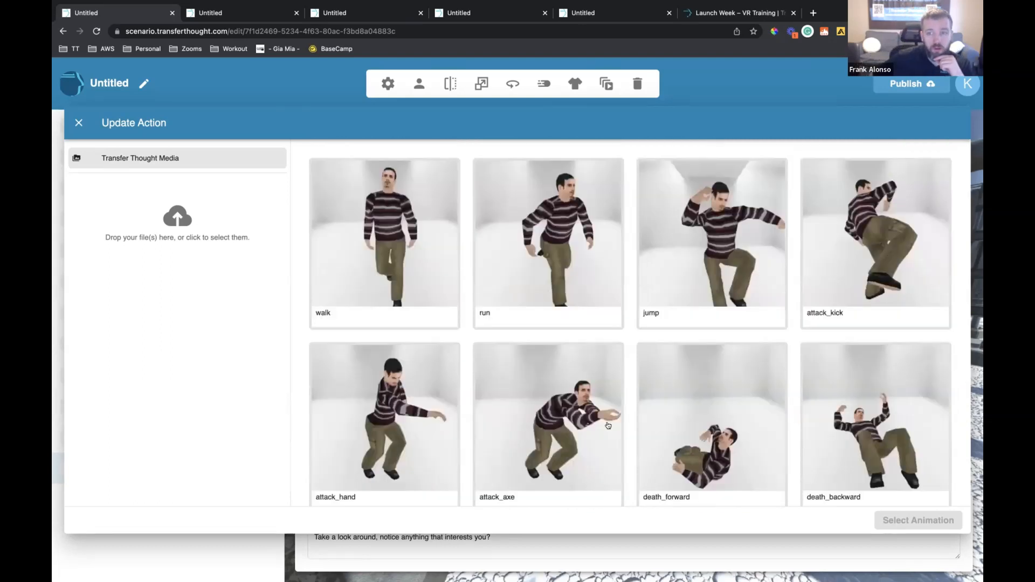
pyautogui.scroll(-1, 608, 426)
pyautogui.click(400, 259)
pyautogui.click(903, 524)
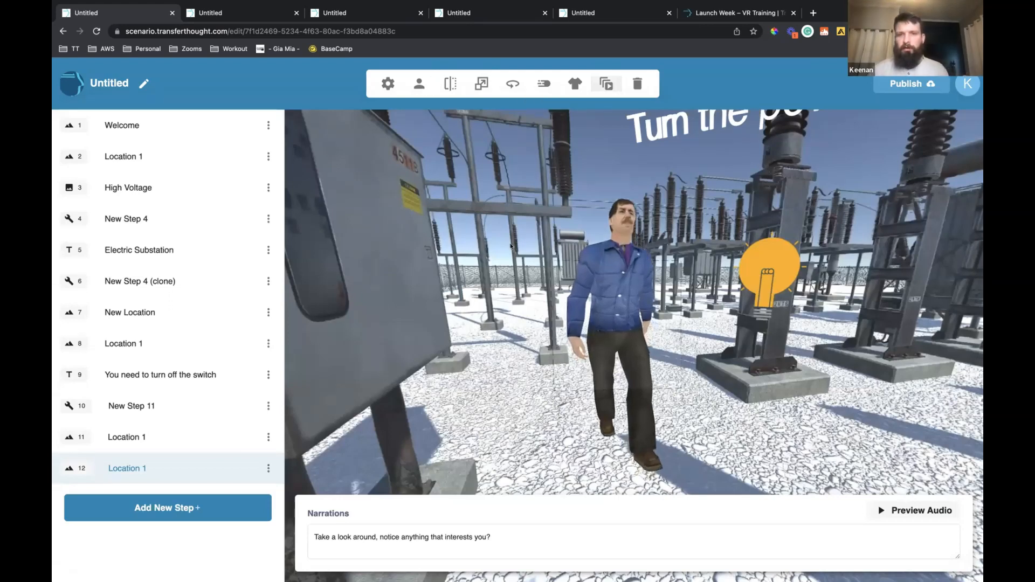
# Examine the male character's movement animation settings for duration, delay, loop and direction
pyautogui.click(581, 137)
pyautogui.click(625, 219)
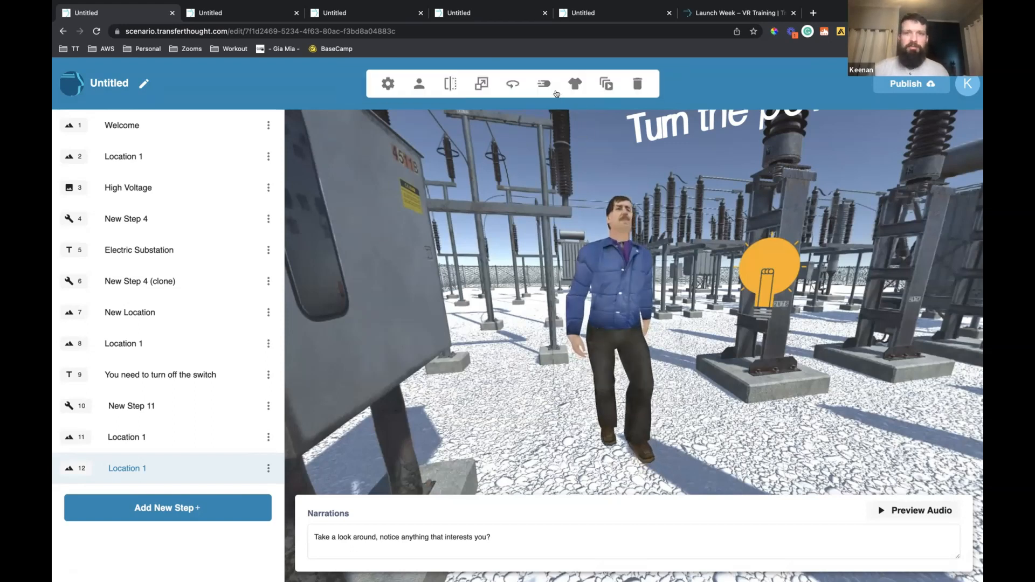
pyautogui.click(544, 84)
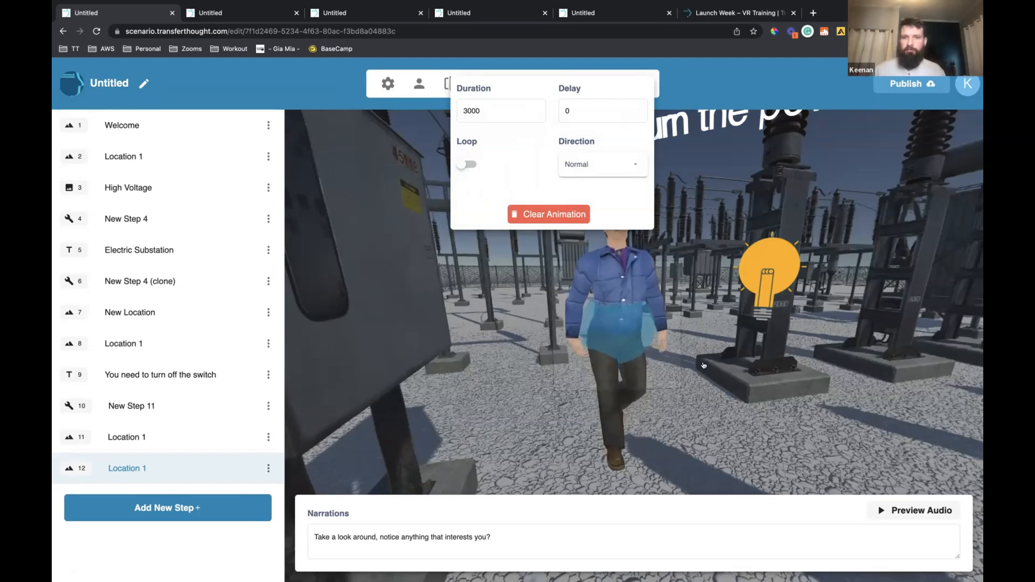
pyautogui.click(643, 336)
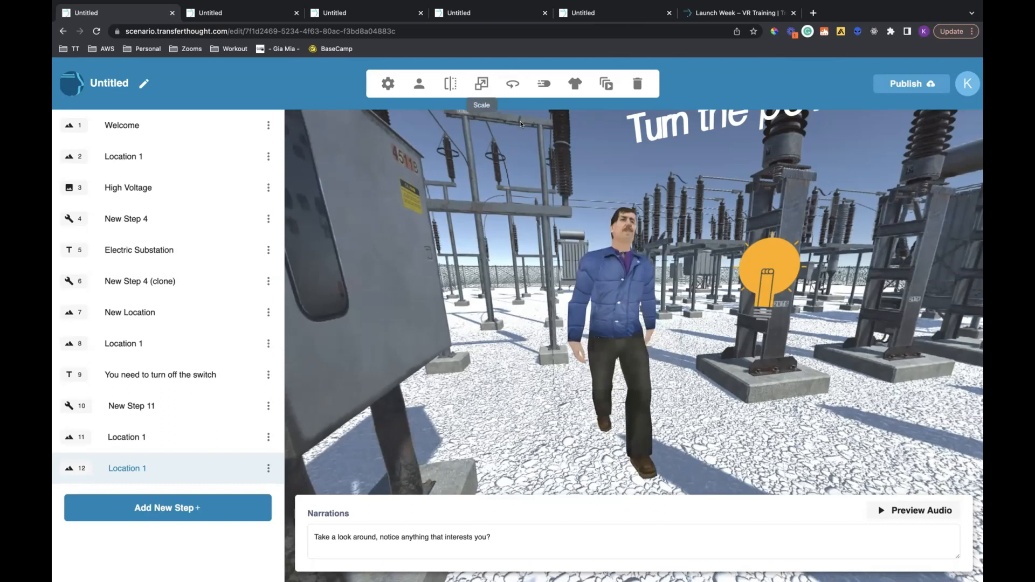
# Rotate the walking male character to face toward the insulator's light bulb
pyautogui.click(513, 83)
pyautogui.moveTo(524, 122)
pyautogui.mouseDown()
pyautogui.moveTo(502, 125)
pyautogui.moveTo(527, 127)
pyautogui.mouseUp()
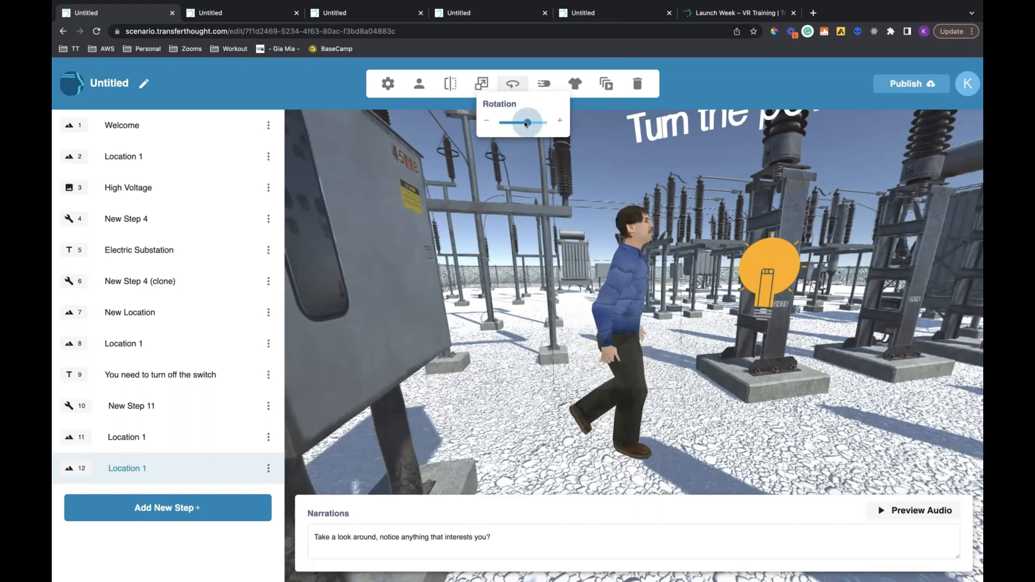
pyautogui.click(620, 281)
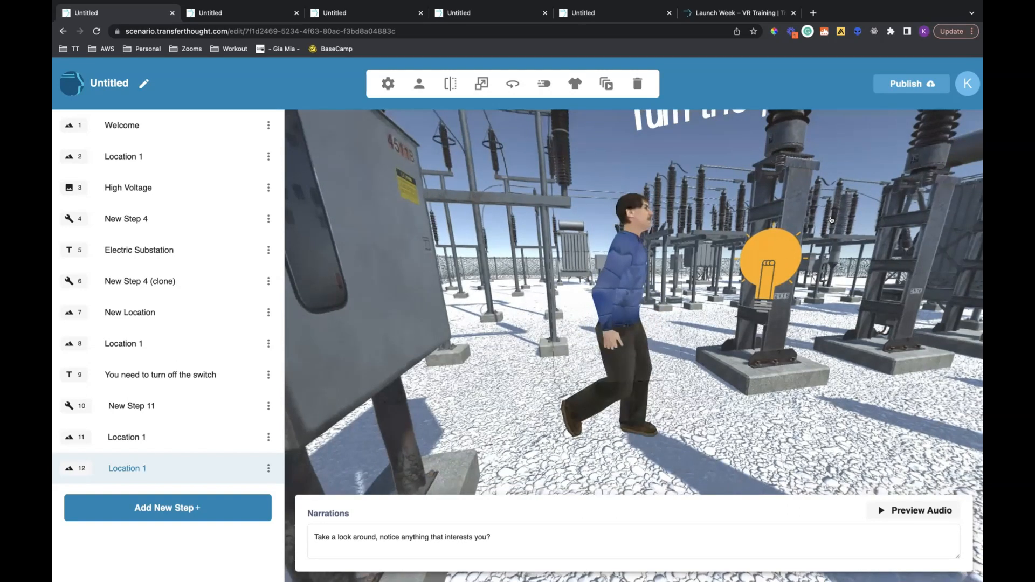
# Inspect the "Turn the power off" text and the insulator's light bulb, including the bulb's rotation setting
pyautogui.click(831, 220)
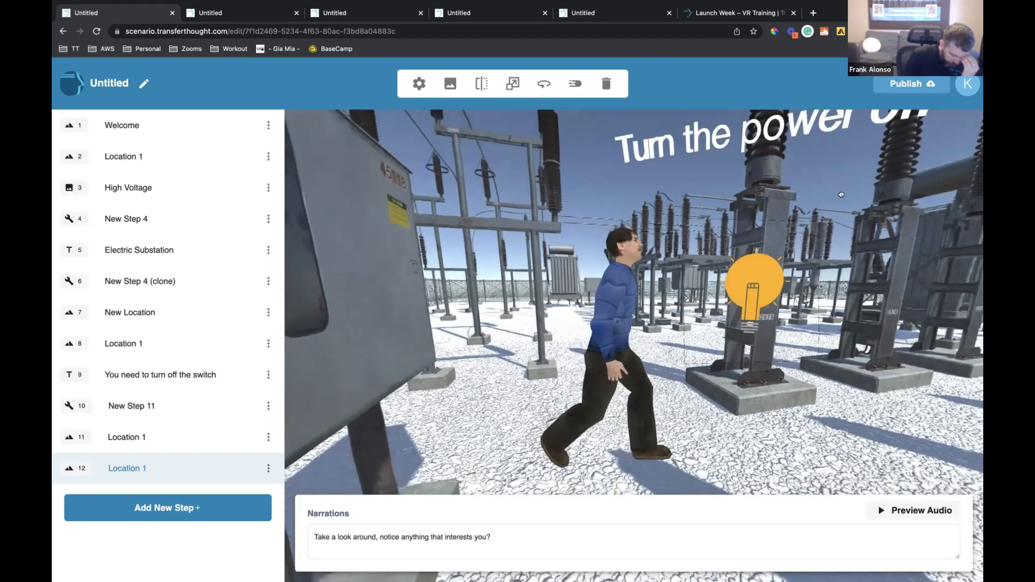
pyautogui.click(841, 195)
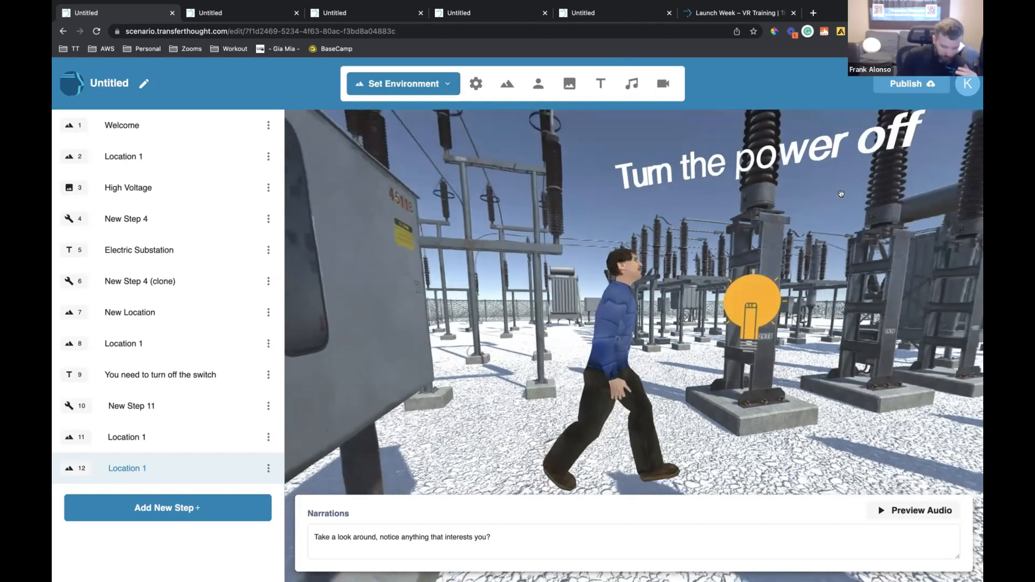
pyautogui.click(814, 167)
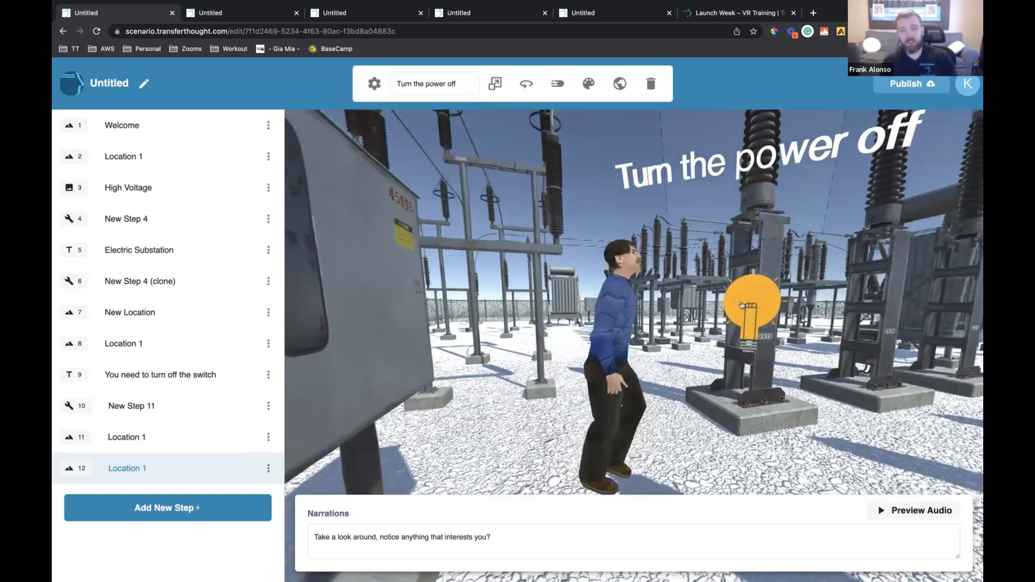
pyautogui.click(732, 287)
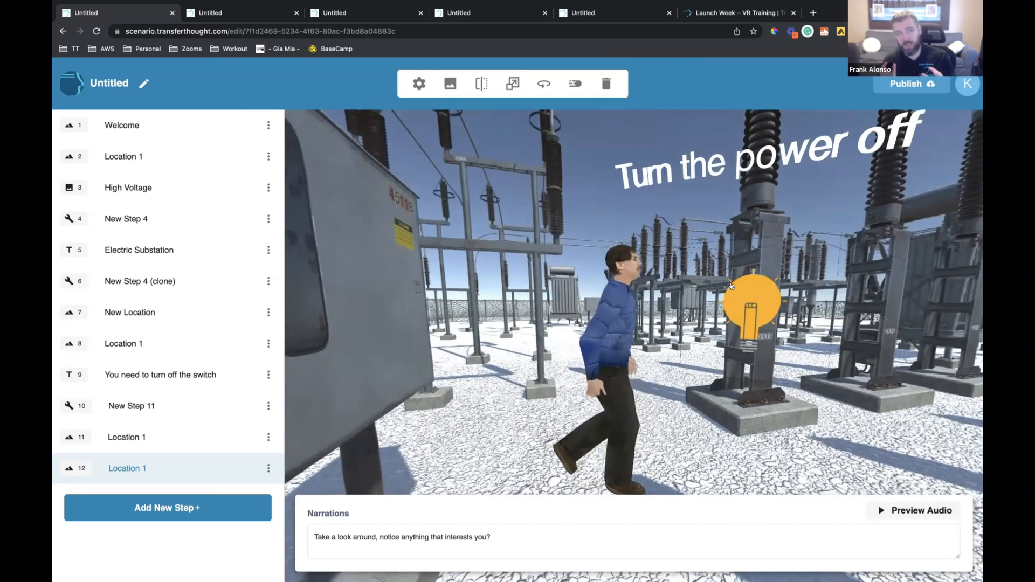
pyautogui.click(544, 83)
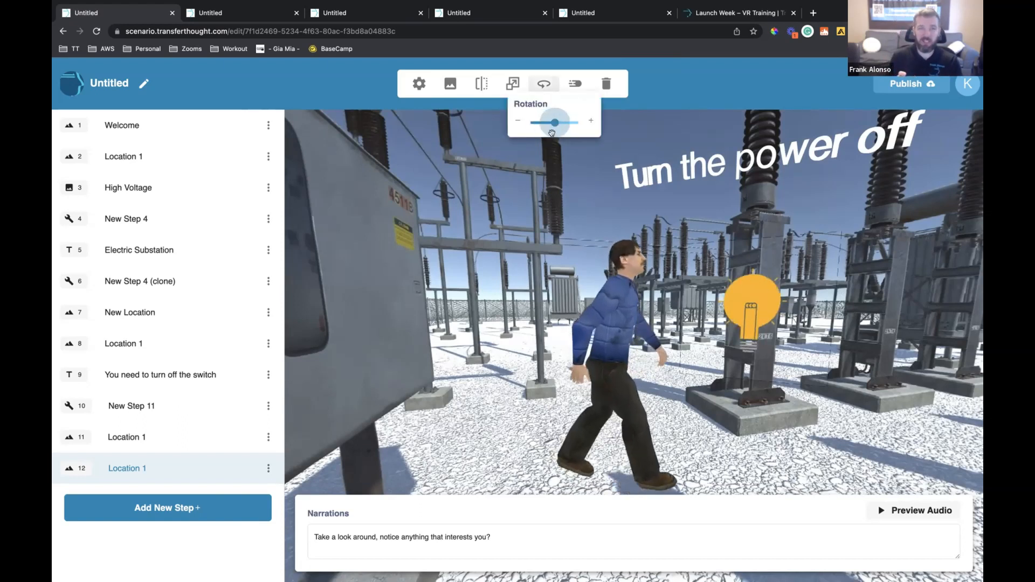
# Animate the male character to travel across the gravel from beside the cabinet to beyond the insulator's light bulb
pyautogui.click(658, 215)
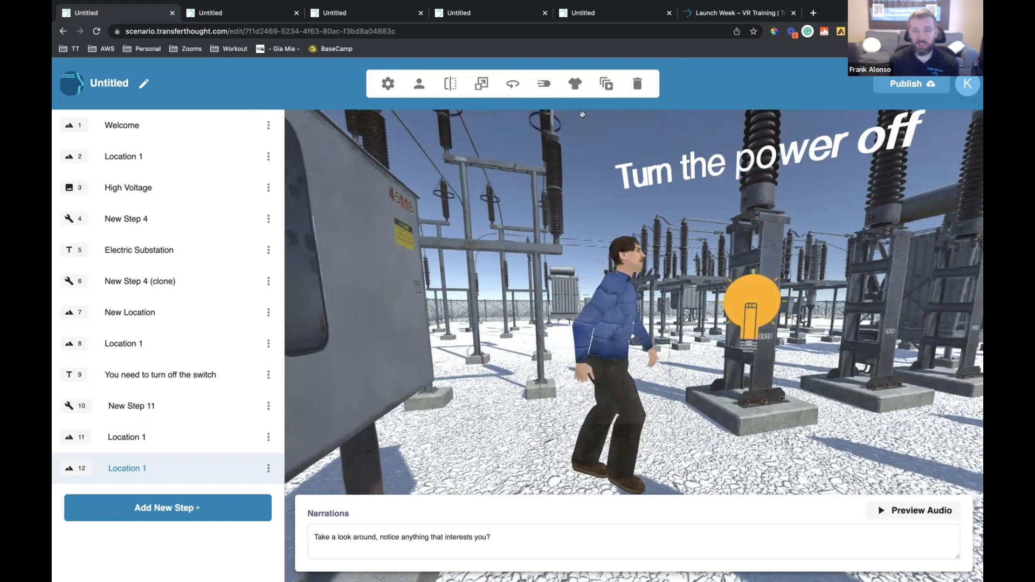
pyautogui.click(548, 88)
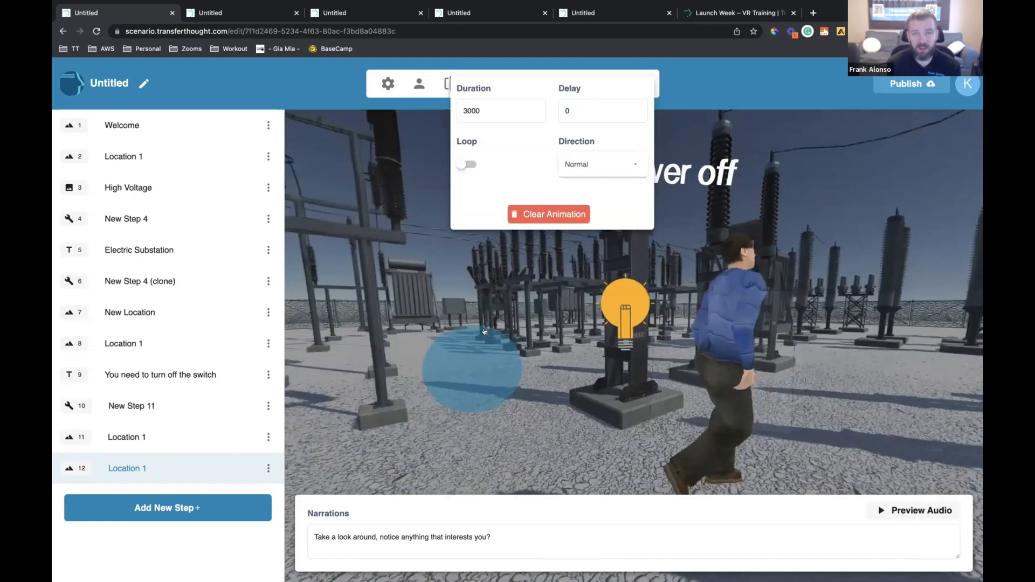
pyautogui.click(433, 331)
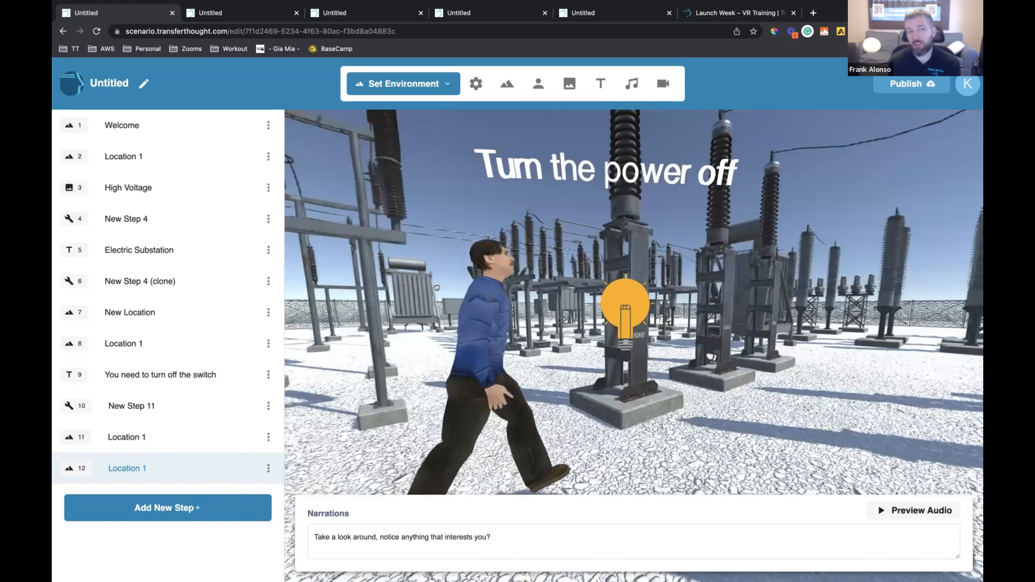
pyautogui.moveTo(452, 260); pyautogui.dragTo(452, 257)
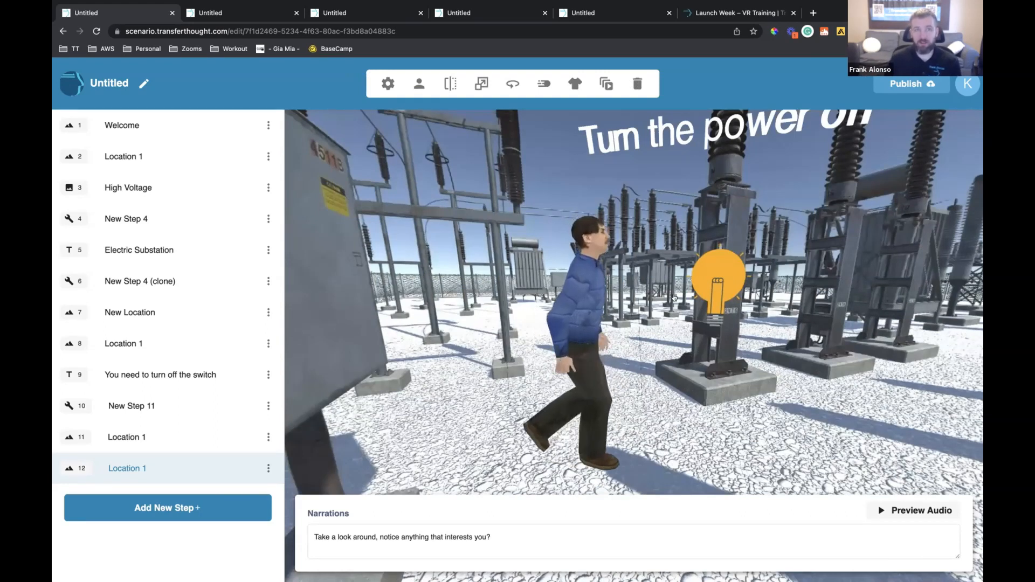
# Animate the insulator's light bulb to move upward, with looping on and the direction set to Alterate
pyautogui.click(574, 161)
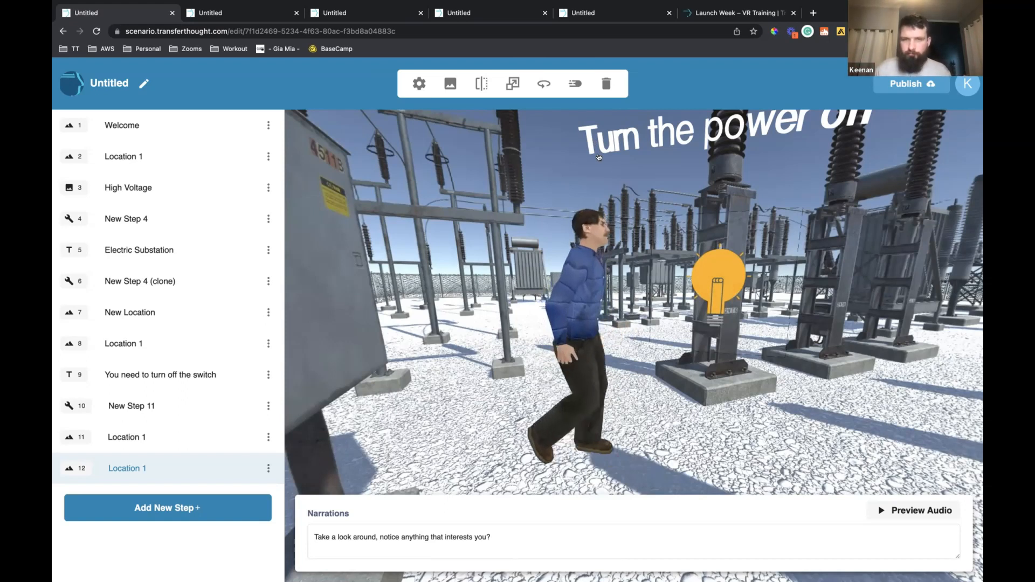
pyautogui.click(575, 83)
pyautogui.click(499, 164)
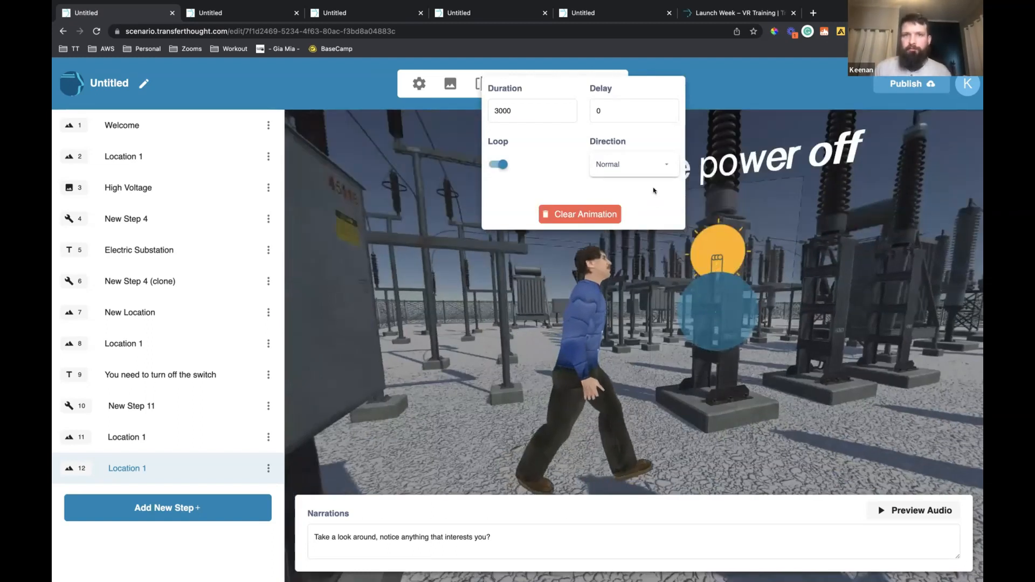
pyautogui.click(640, 169)
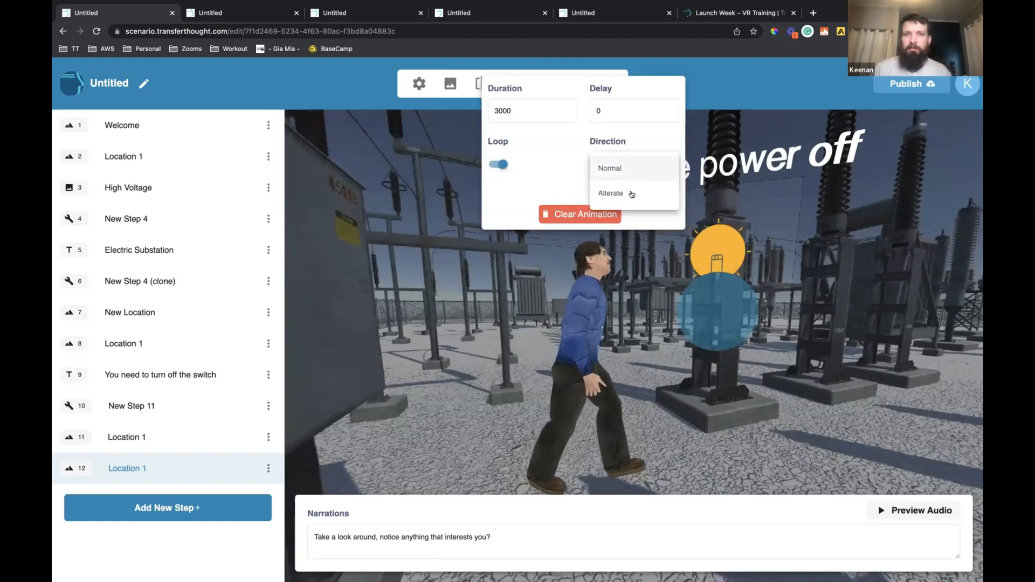
pyautogui.click(662, 195)
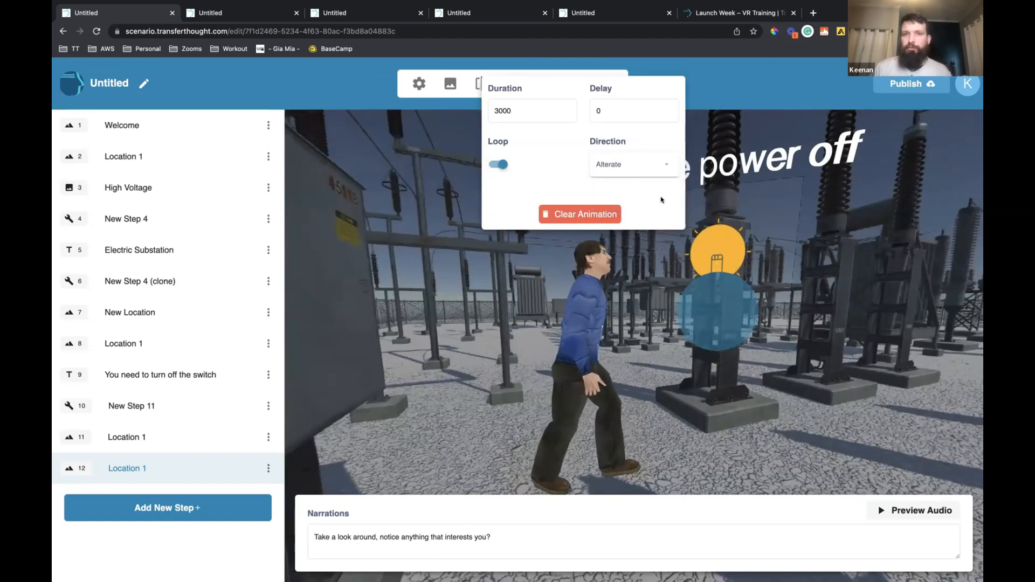
pyautogui.click(832, 270)
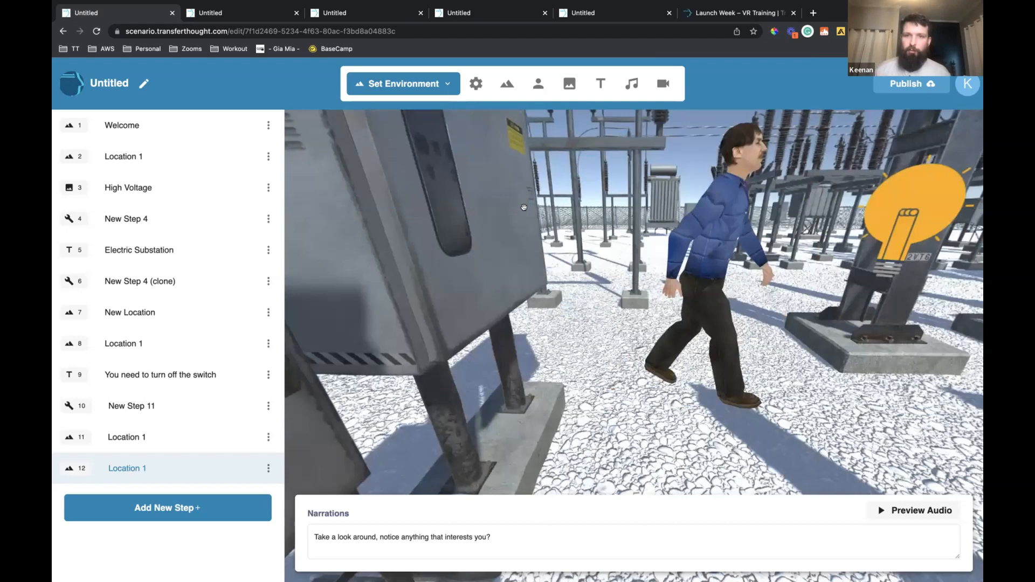
# Set the click event of the insulator's light bulb to the Show Prop action with the Image prop
pyautogui.click(524, 207)
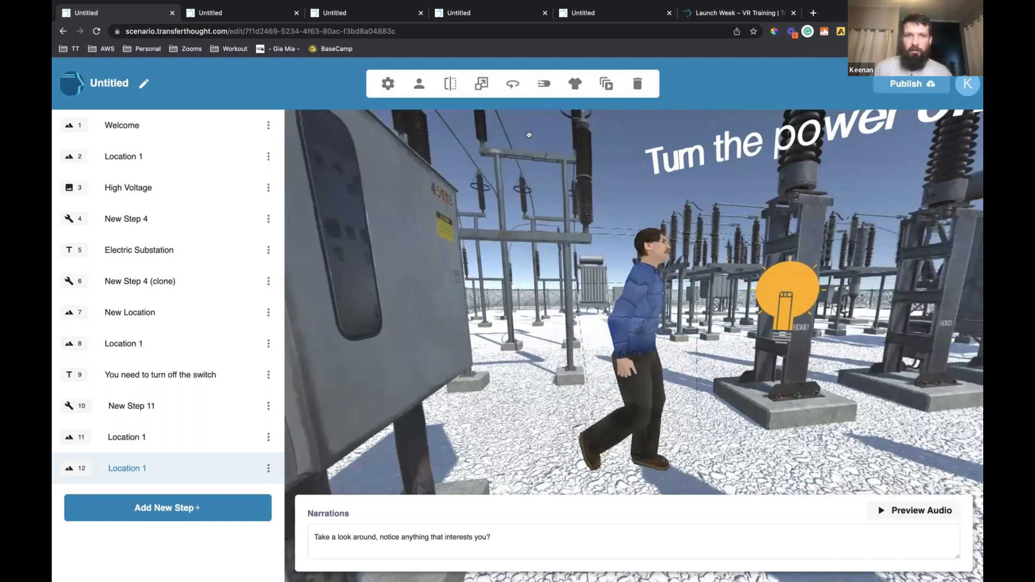
pyautogui.click(418, 84)
pyautogui.click(486, 348)
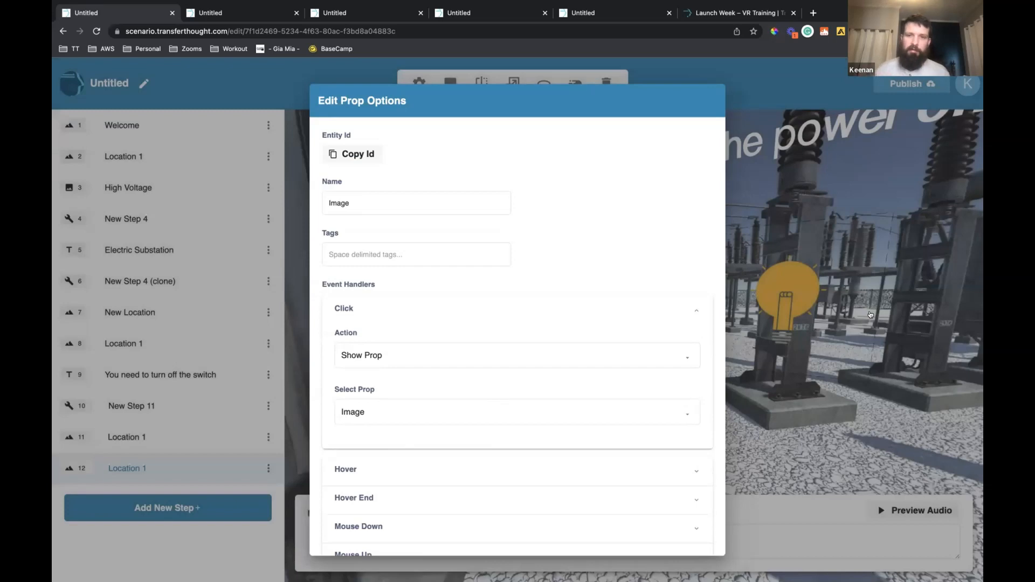
pyautogui.click(871, 315)
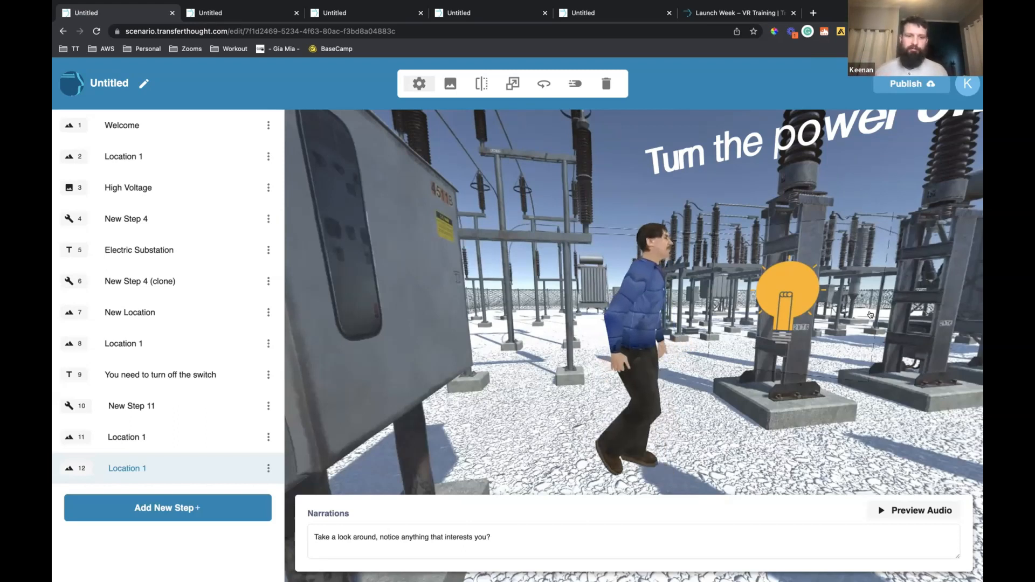
pyautogui.click(654, 325)
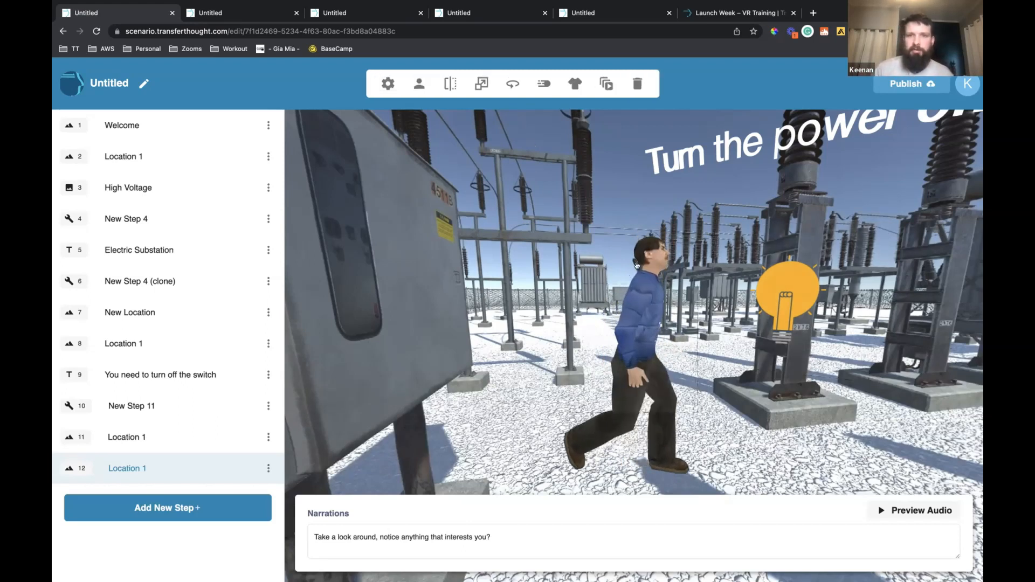
# Browse the avatar animations and change the male character's action to a falling animation
pyautogui.click(616, 150)
pyautogui.click(639, 308)
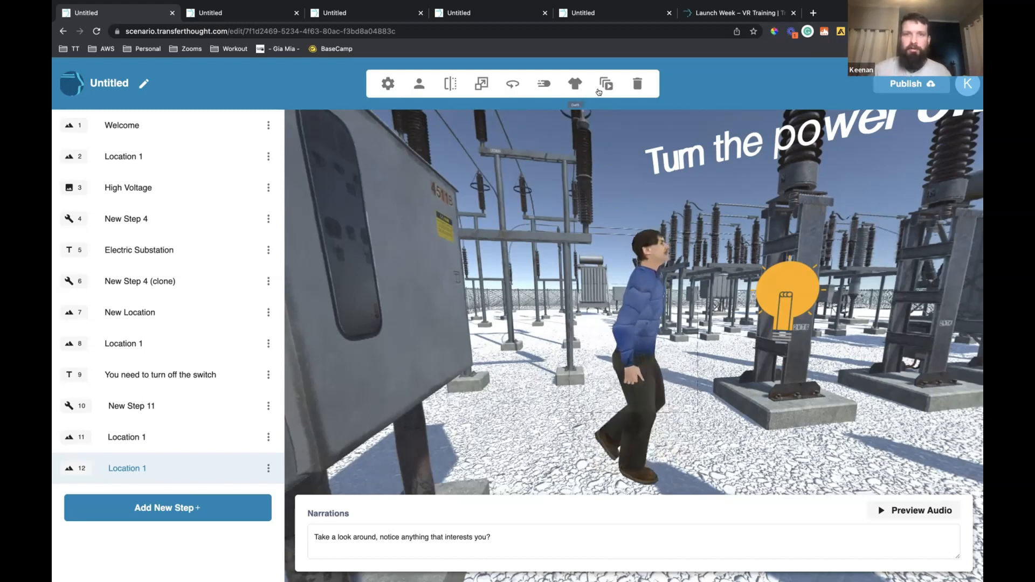
pyautogui.click(647, 326)
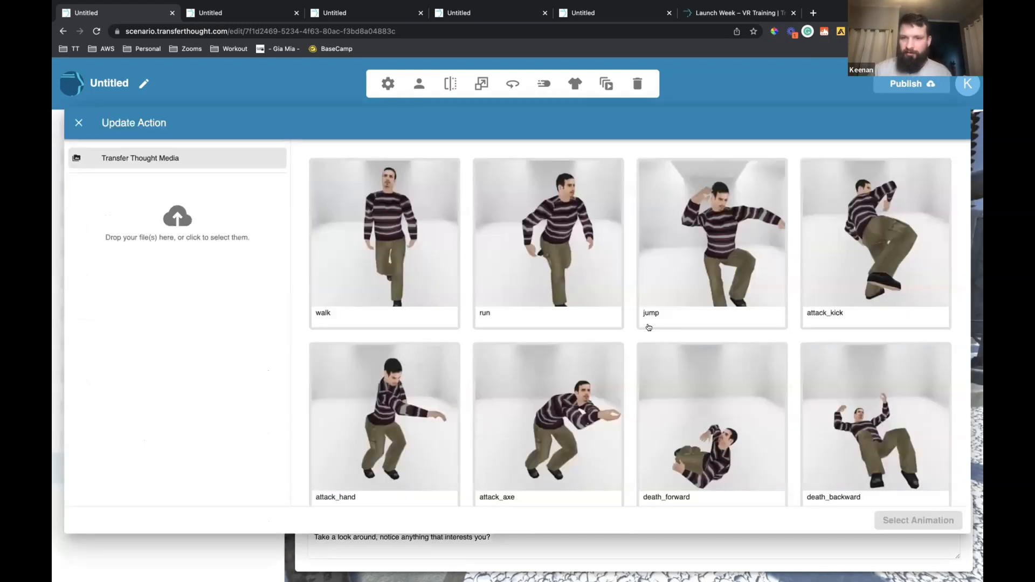
pyautogui.scroll(-9, 649, 328)
pyautogui.scroll(-3, 649, 327)
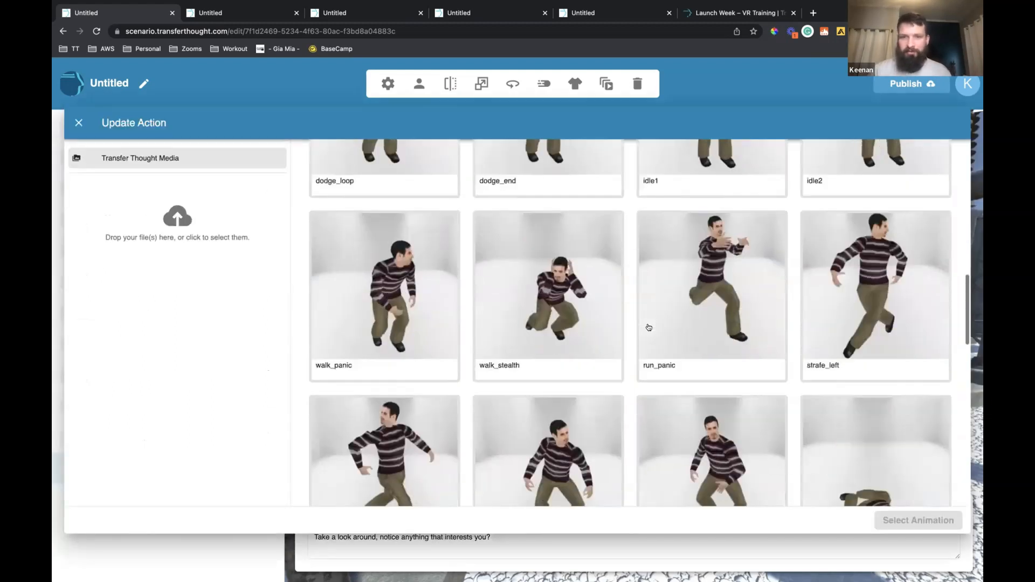
pyautogui.scroll(-2, 649, 328)
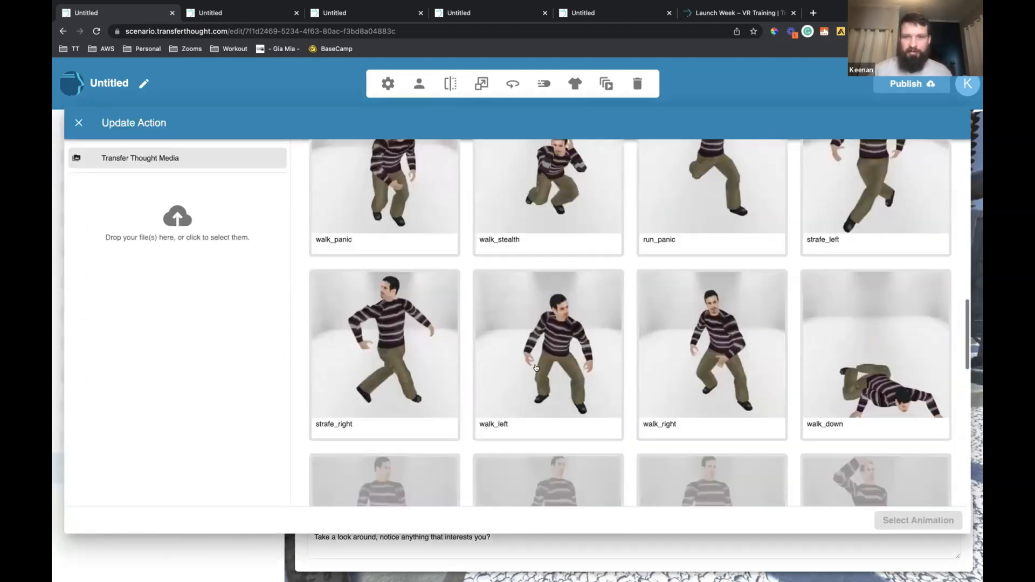
pyautogui.scroll(-6, 536, 368)
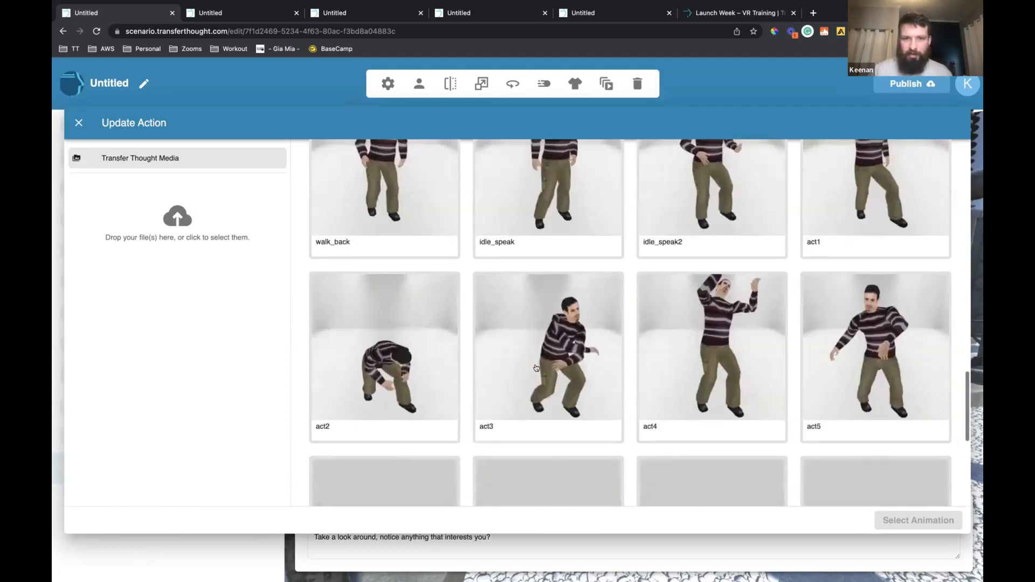
pyautogui.scroll(-3, 536, 368)
pyautogui.scroll(10, 690, 287)
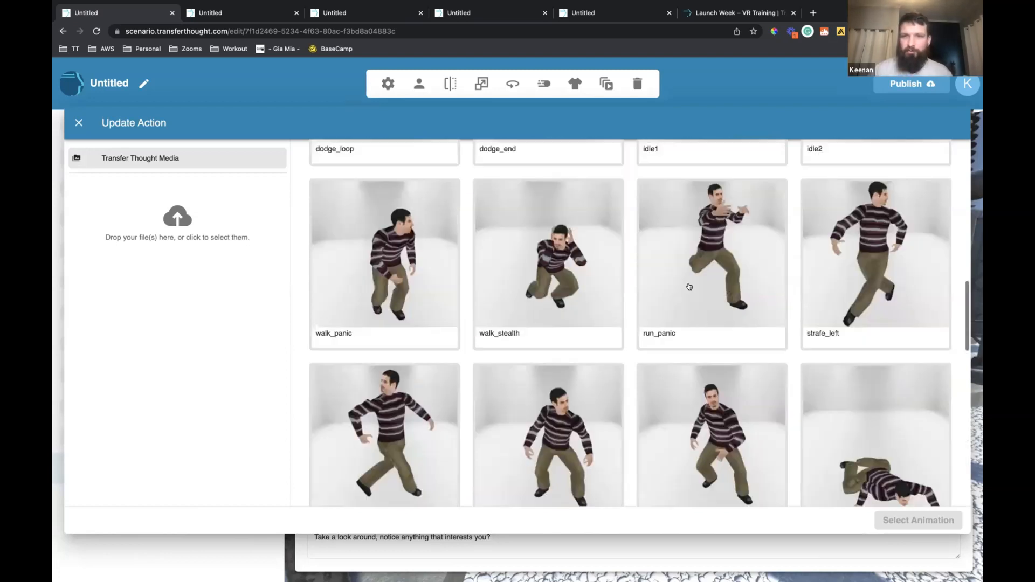
pyautogui.scroll(2, 690, 287)
pyautogui.scroll(-5, 689, 287)
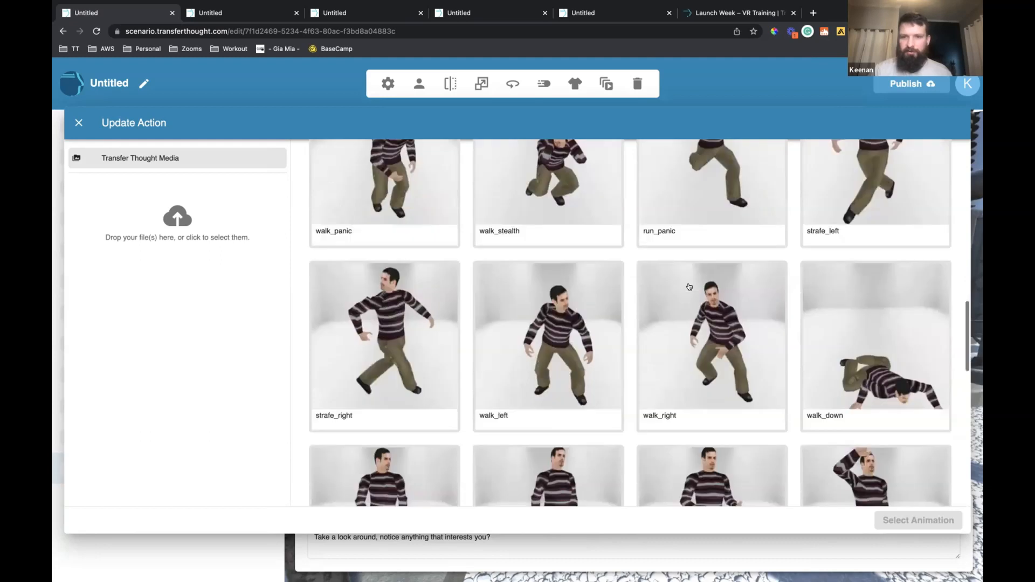
pyautogui.scroll(-4, 690, 287)
pyautogui.scroll(-3, 690, 286)
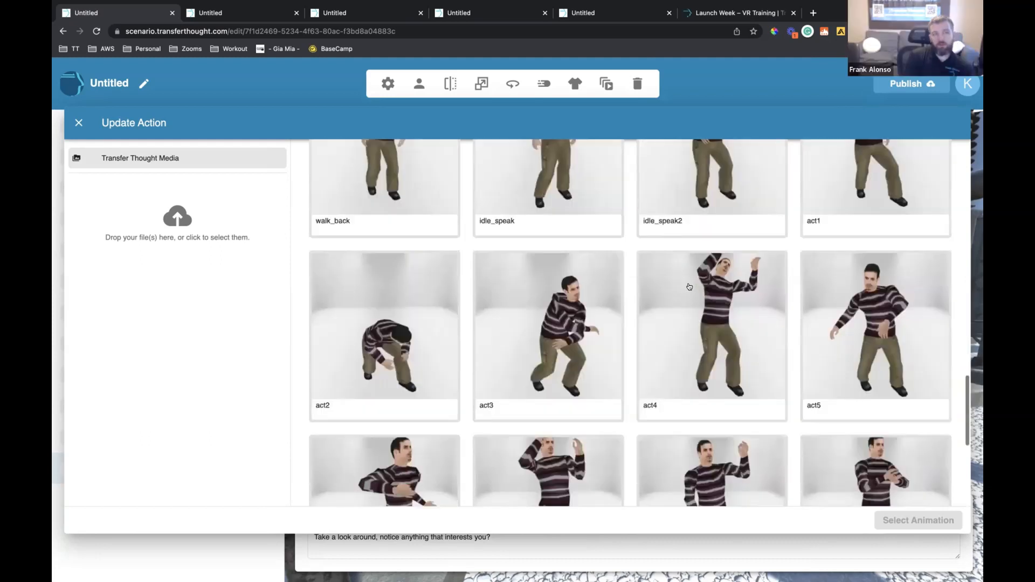
pyautogui.scroll(-7, 690, 287)
pyautogui.scroll(8, 689, 287)
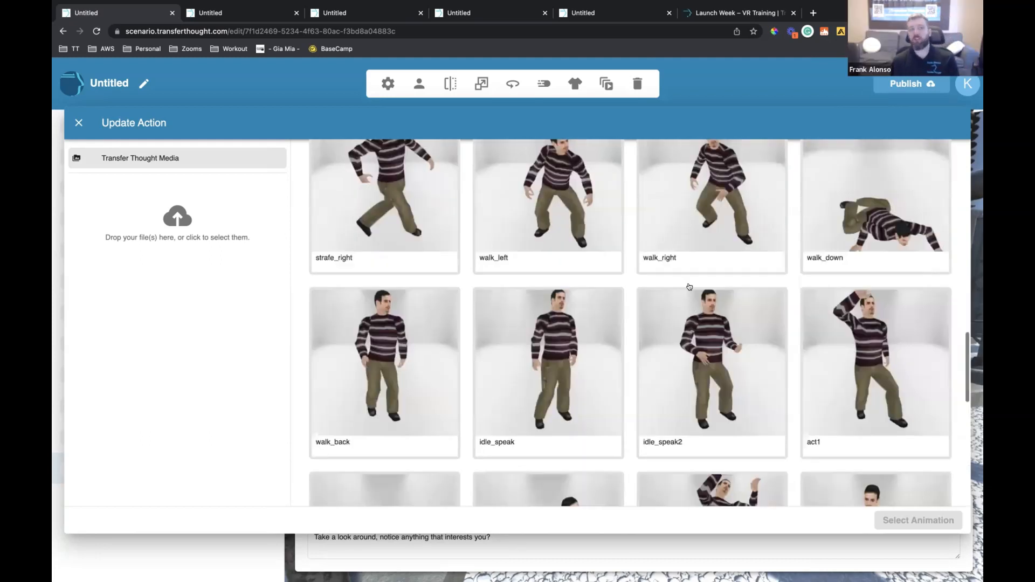
pyautogui.scroll(3, 690, 287)
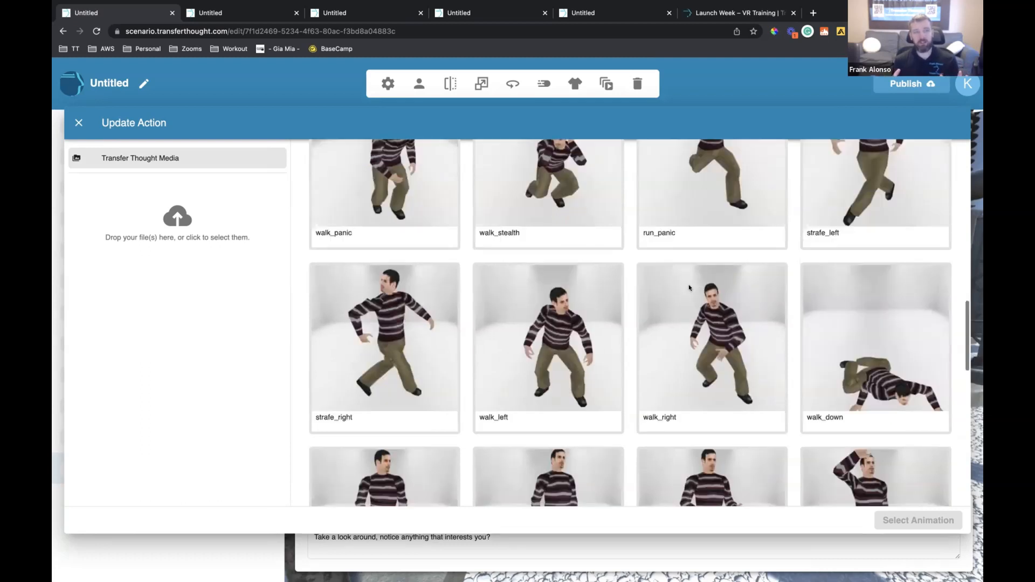
pyautogui.scroll(3, 690, 287)
pyautogui.scroll(3, 651, 261)
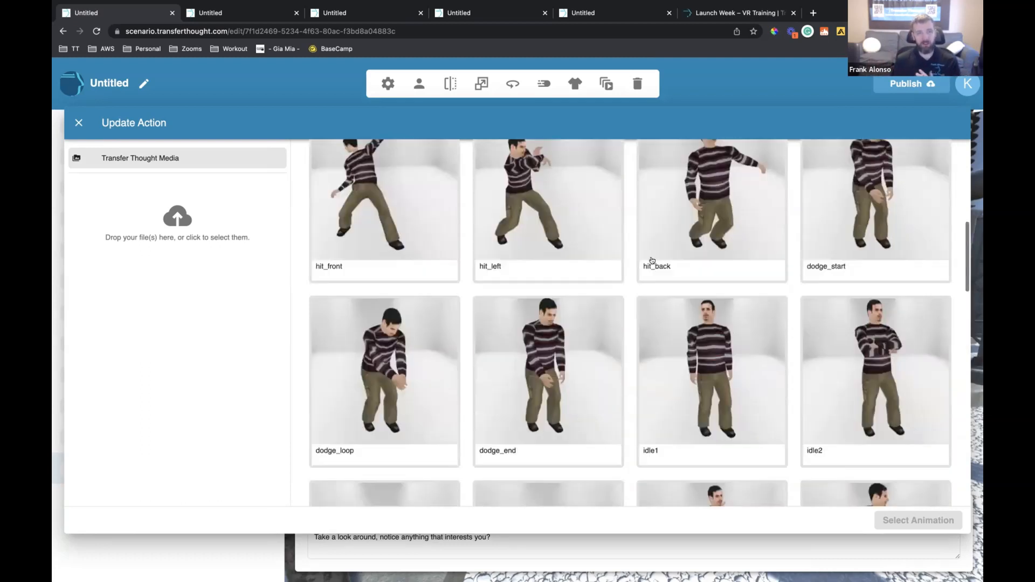
pyautogui.scroll(3, 652, 261)
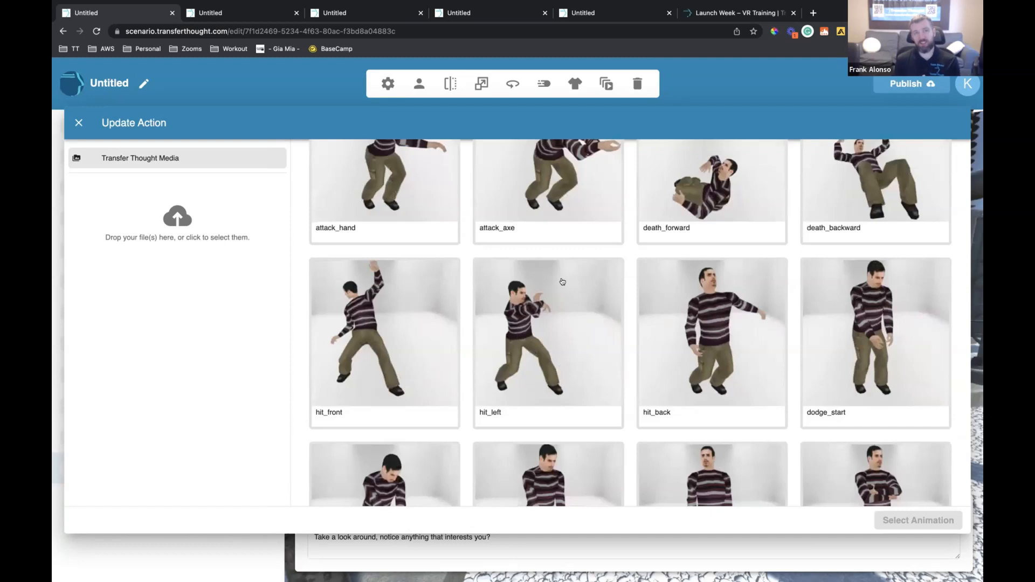
pyautogui.scroll(1, 561, 281)
pyautogui.scroll(1, 666, 256)
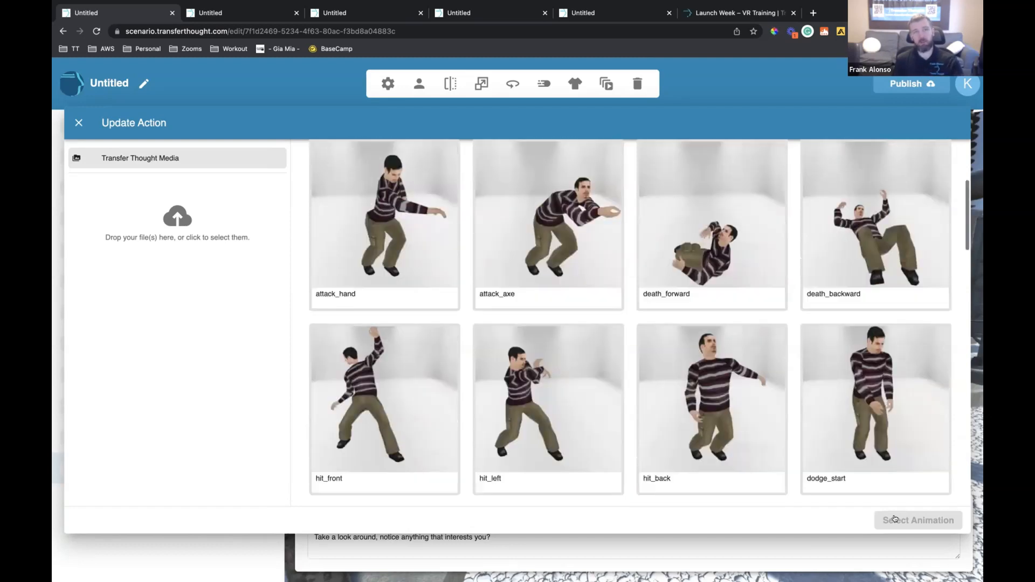
pyautogui.click(904, 524)
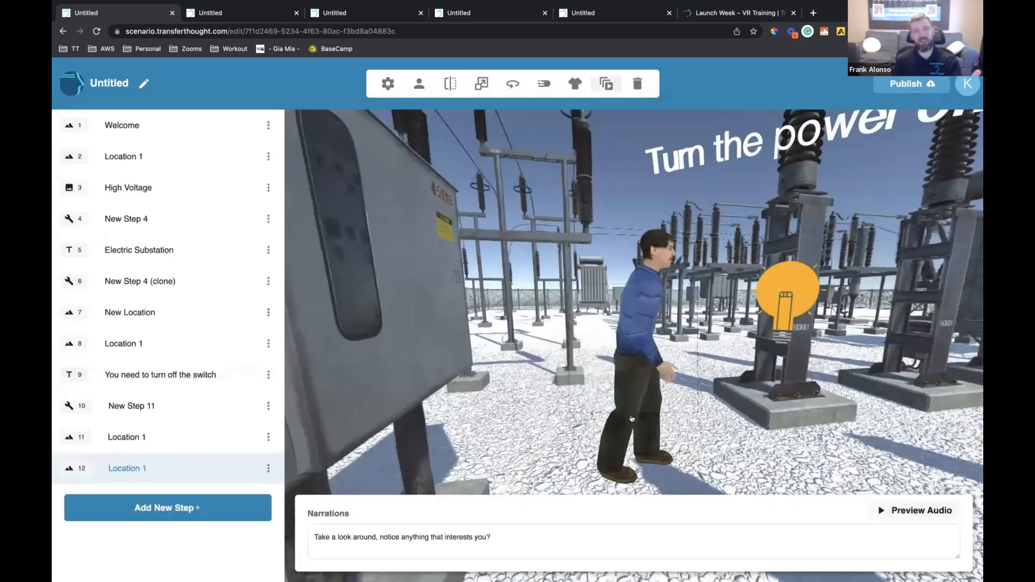
# Scale the male character down slightly beside the insulator's light bulb
pyautogui.moveTo(642, 345); pyautogui.dragTo(629, 367)
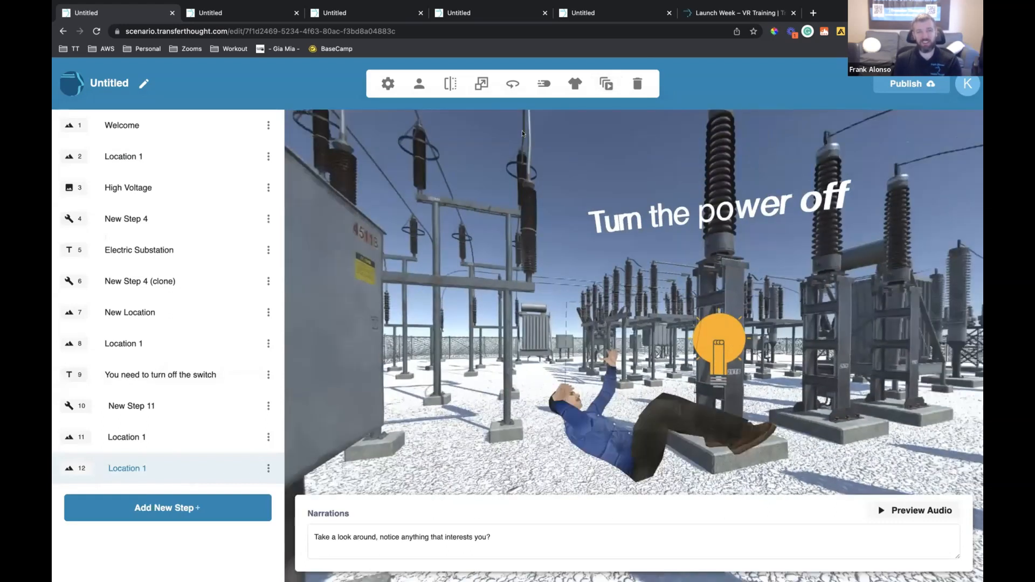
pyautogui.click(476, 85)
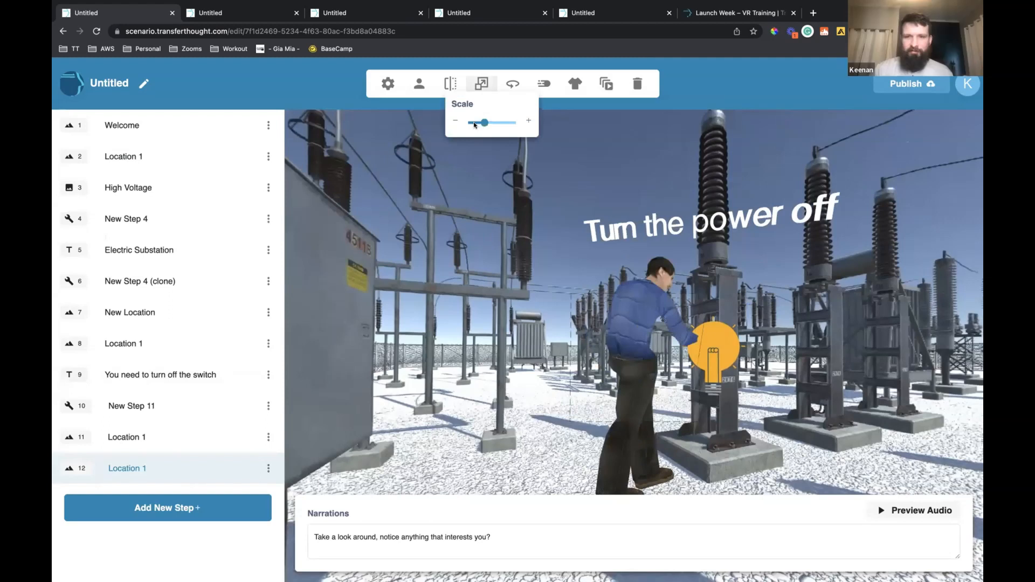
pyautogui.click(470, 125)
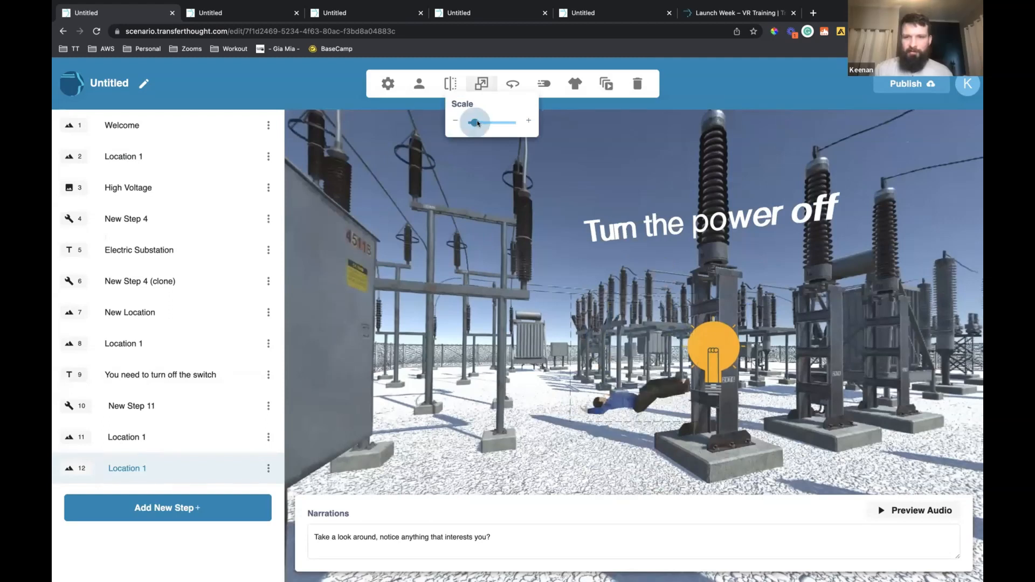
pyautogui.click(480, 123)
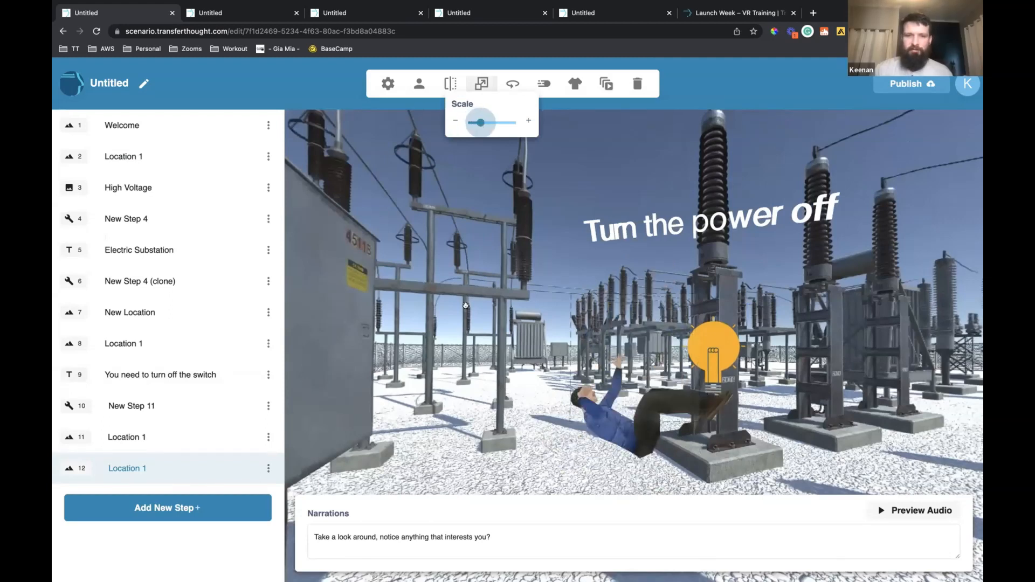
pyautogui.click(463, 307)
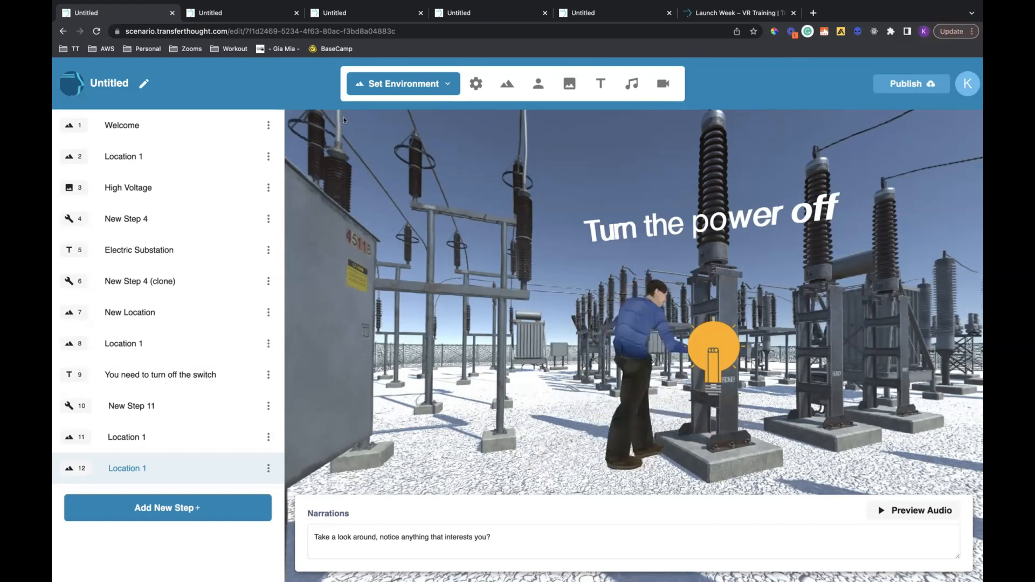
# Examine the Location 1 scene in step 8, including the light bulbs on the cabinet and the insulator
pyautogui.click(245, 371)
pyautogui.click(233, 350)
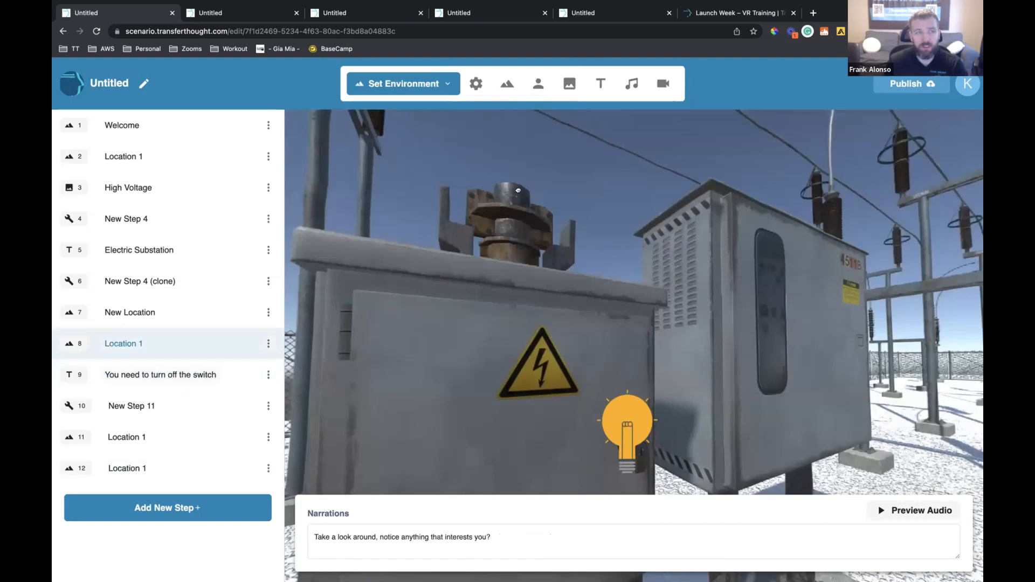
pyautogui.moveTo(488, 204); pyautogui.dragTo(675, 286)
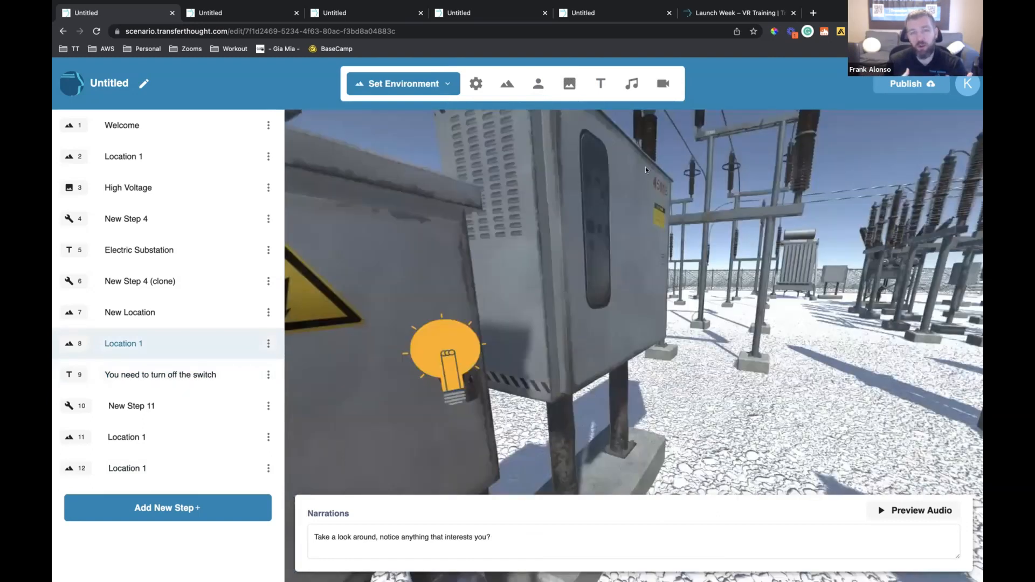
pyautogui.moveTo(470, 263); pyautogui.dragTo(638, 292)
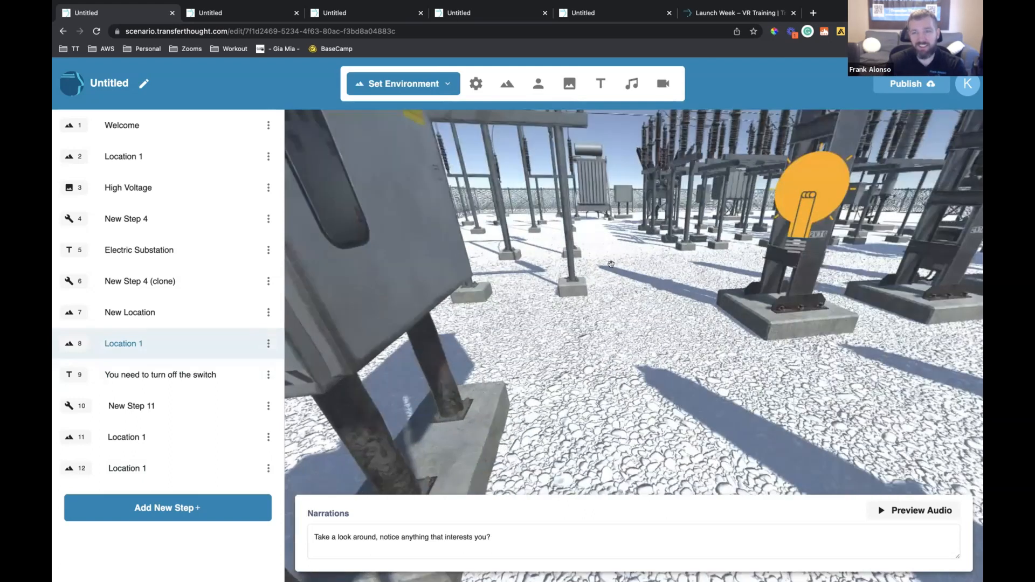
# Examine the "Power is off" scene in step 11, looking around the cabinets and insulators
pyautogui.click(185, 400)
pyautogui.click(234, 465)
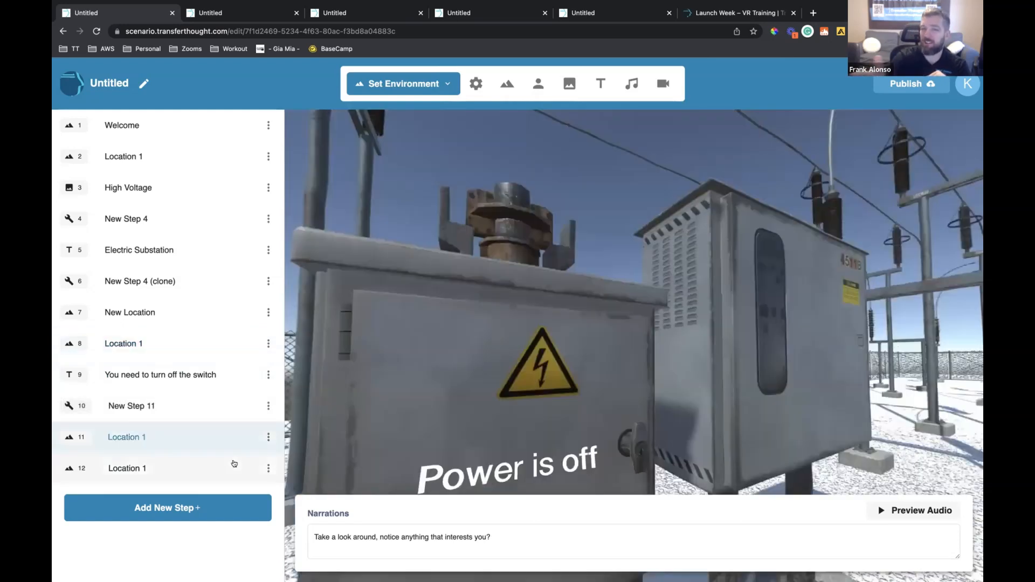
pyautogui.press('Up')
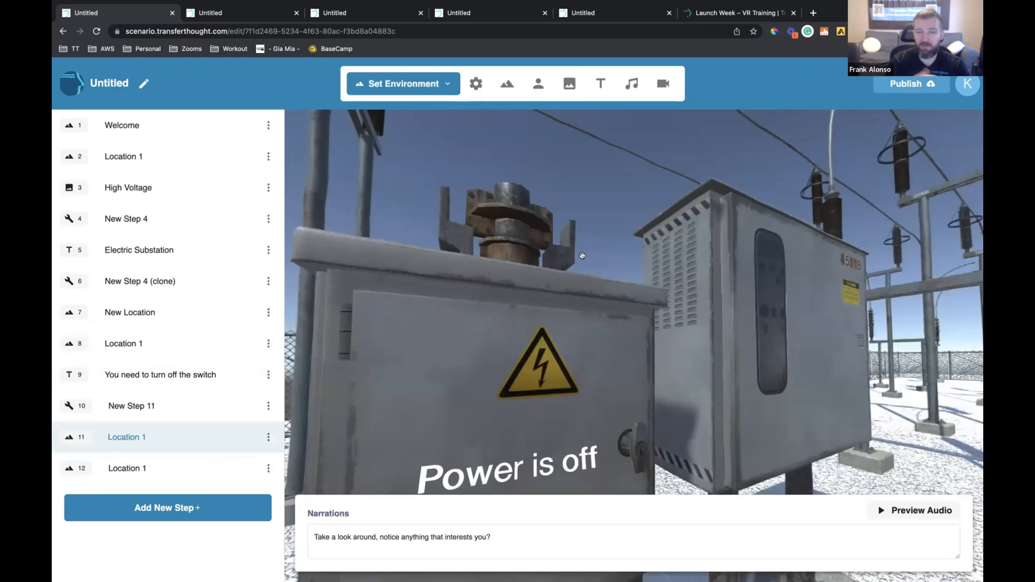
pyautogui.moveTo(610, 287); pyautogui.dragTo(599, 297)
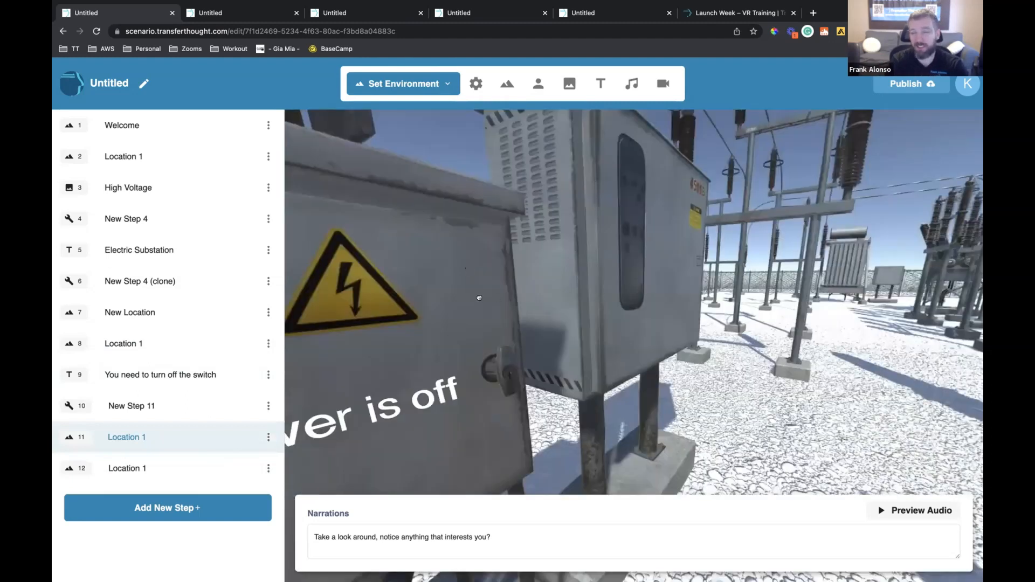
pyautogui.moveTo(760, 303); pyautogui.dragTo(765, 177)
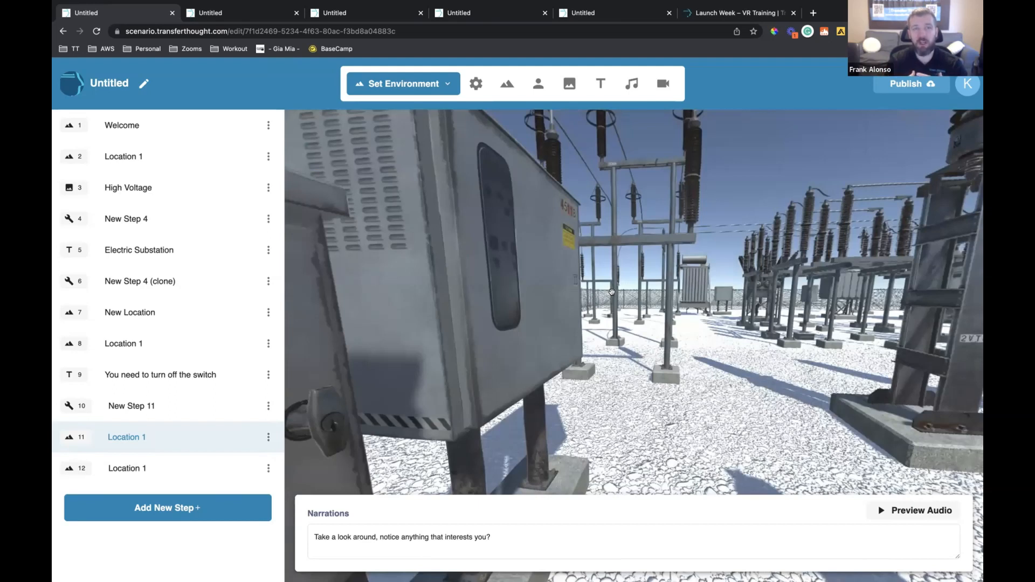
pyautogui.moveTo(649, 310); pyautogui.dragTo(576, 294)
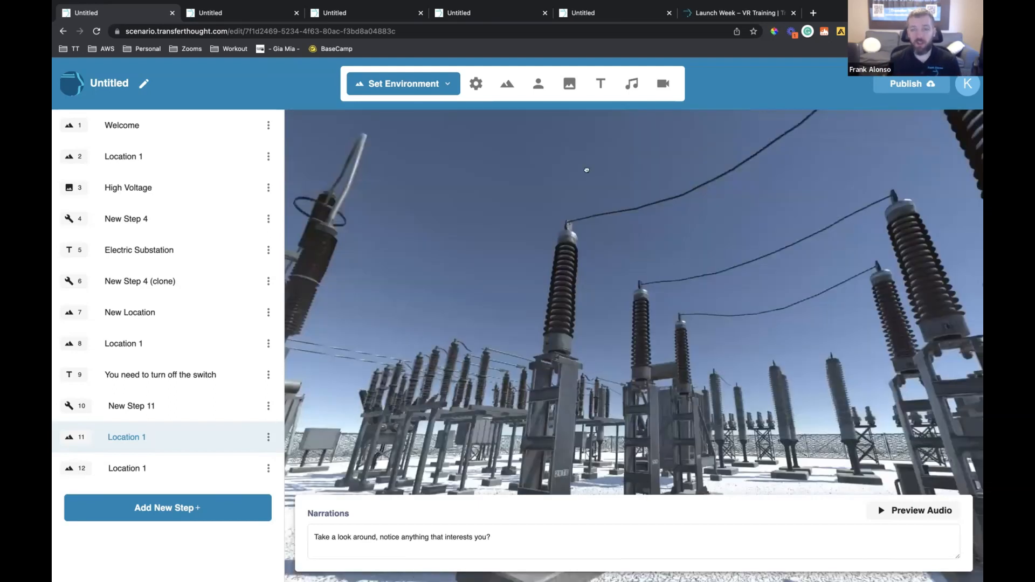
pyautogui.moveTo(618, 175); pyautogui.dragTo(558, 174)
pyautogui.moveTo(703, 202); pyautogui.dragTo(630, 204)
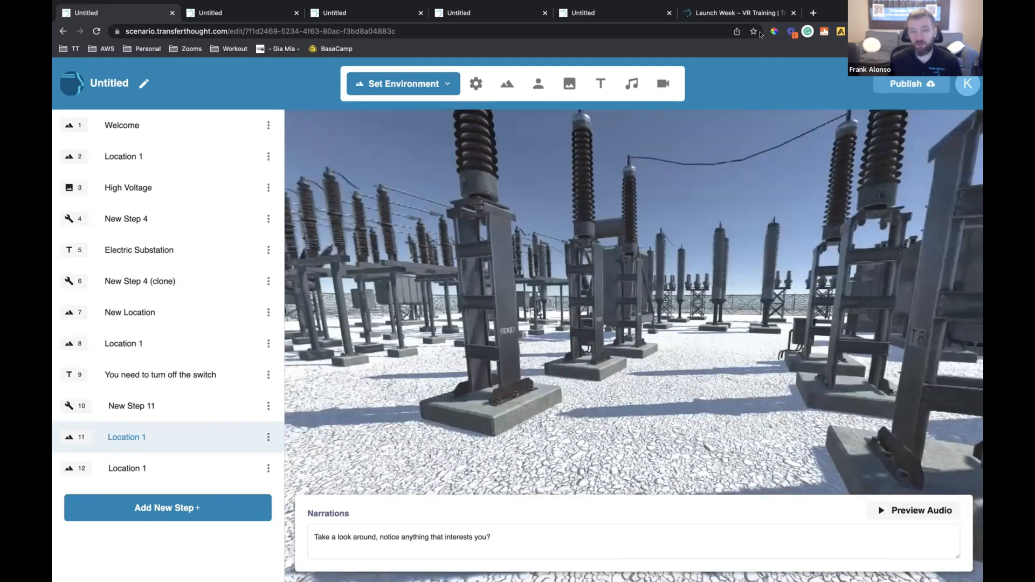
pyautogui.moveTo(812, 273); pyautogui.dragTo(850, 341)
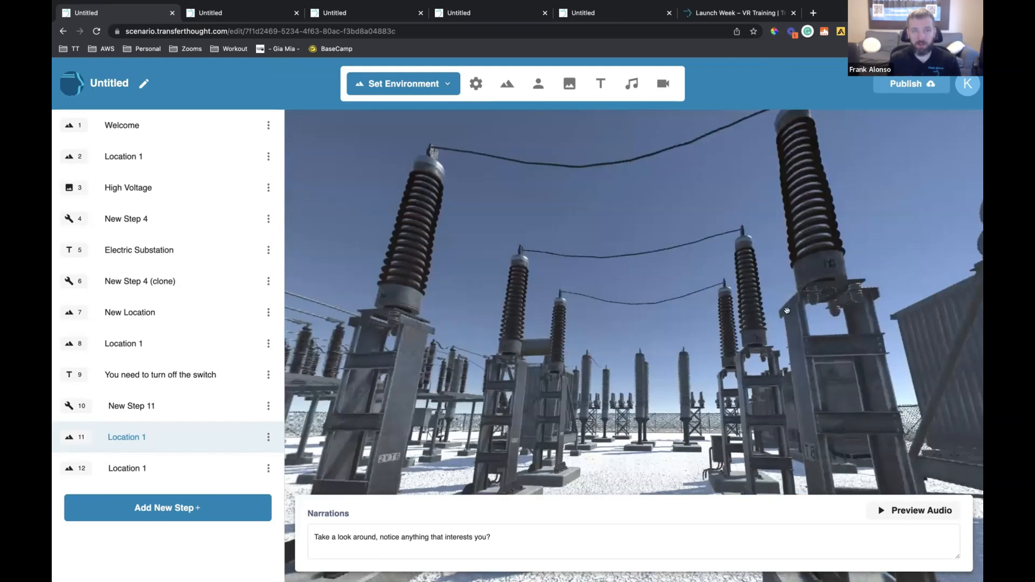
pyautogui.moveTo(811, 293); pyautogui.dragTo(892, 267)
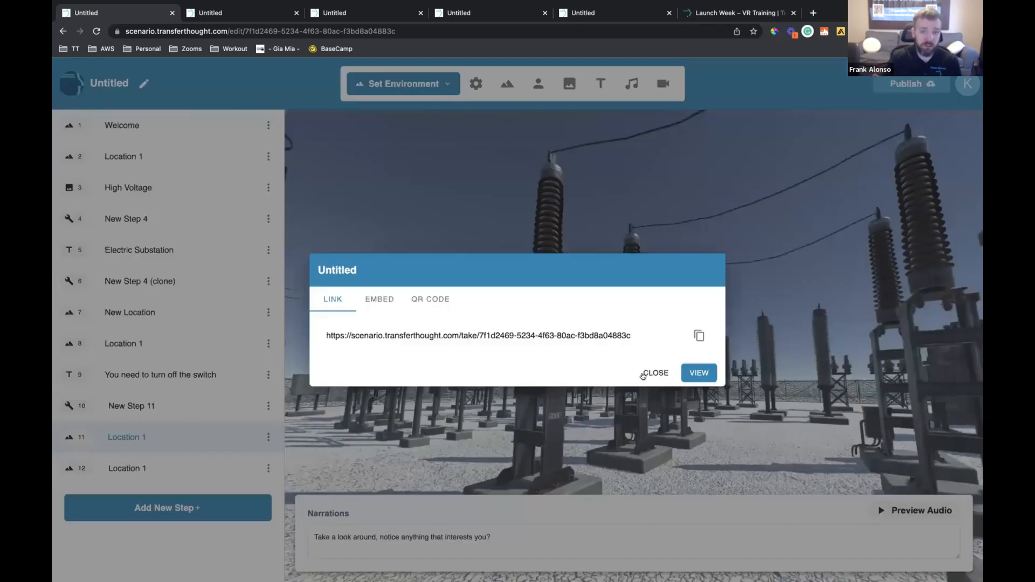
# Close the scenario's sharing dialog and review steps 11, 10, 9 and 8 in reverse order
pyautogui.click(195, 455)
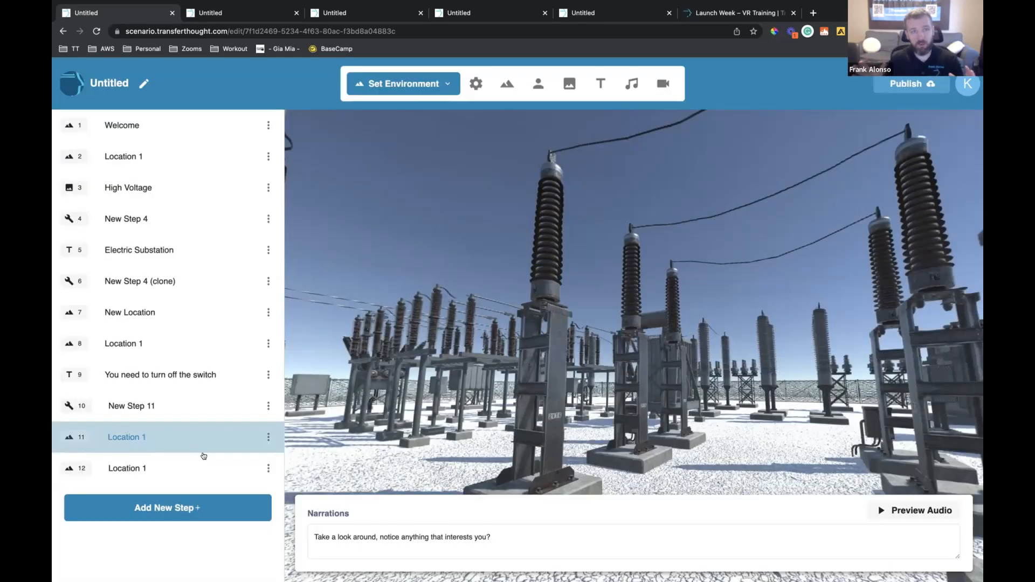
pyautogui.click(201, 461)
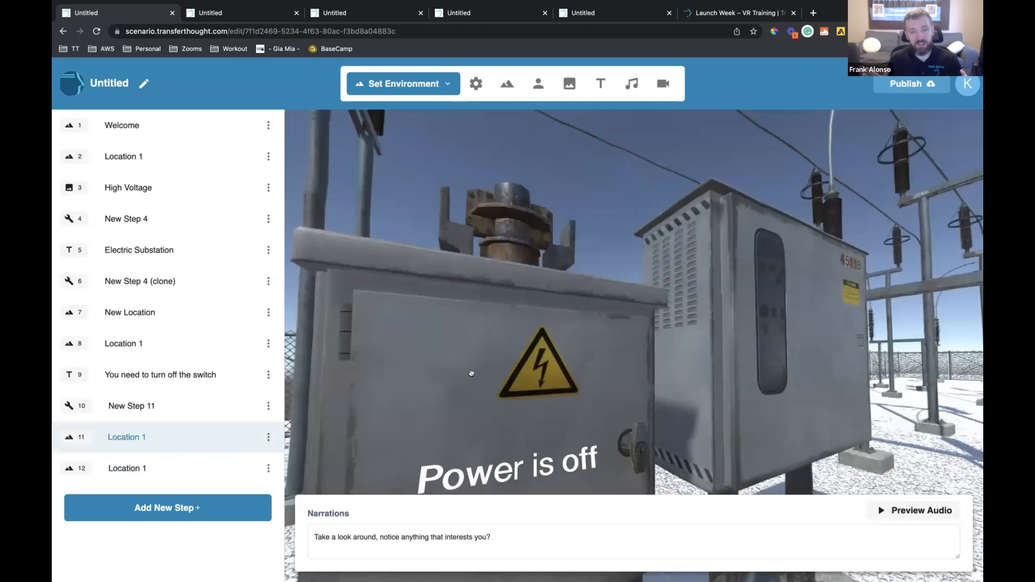
pyautogui.doubleClick(137, 406)
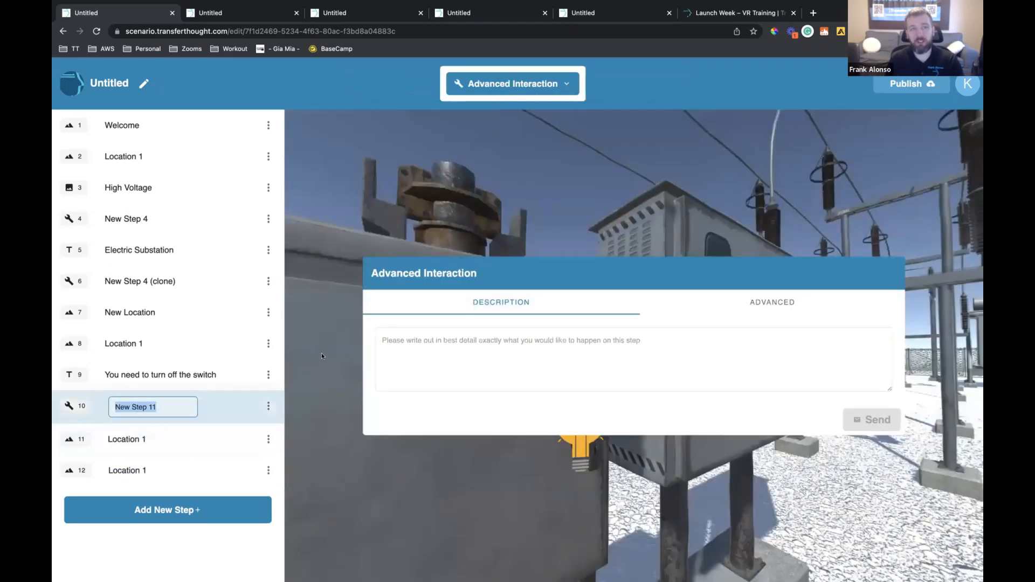
pyautogui.click(209, 344)
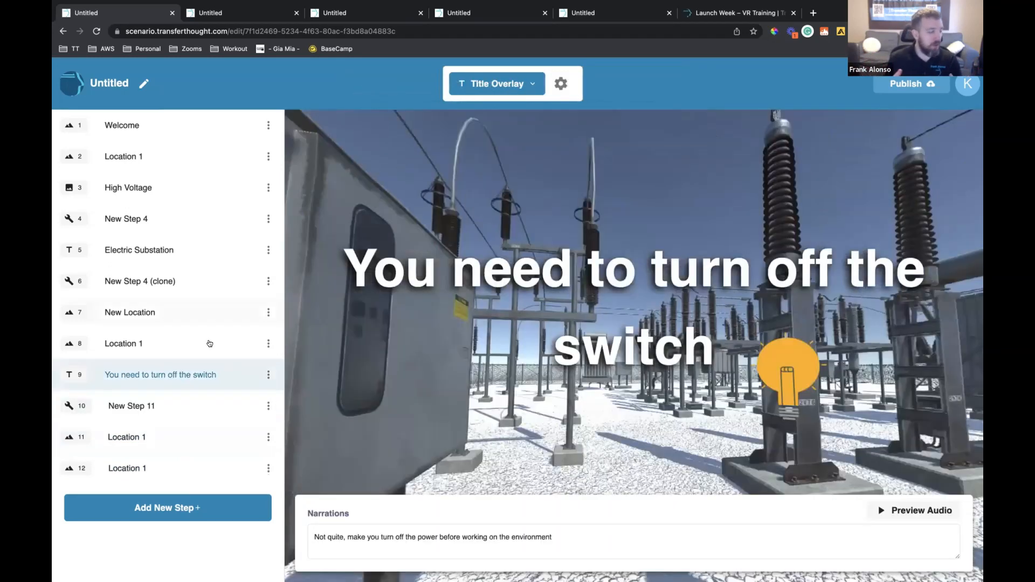
pyautogui.click(209, 344)
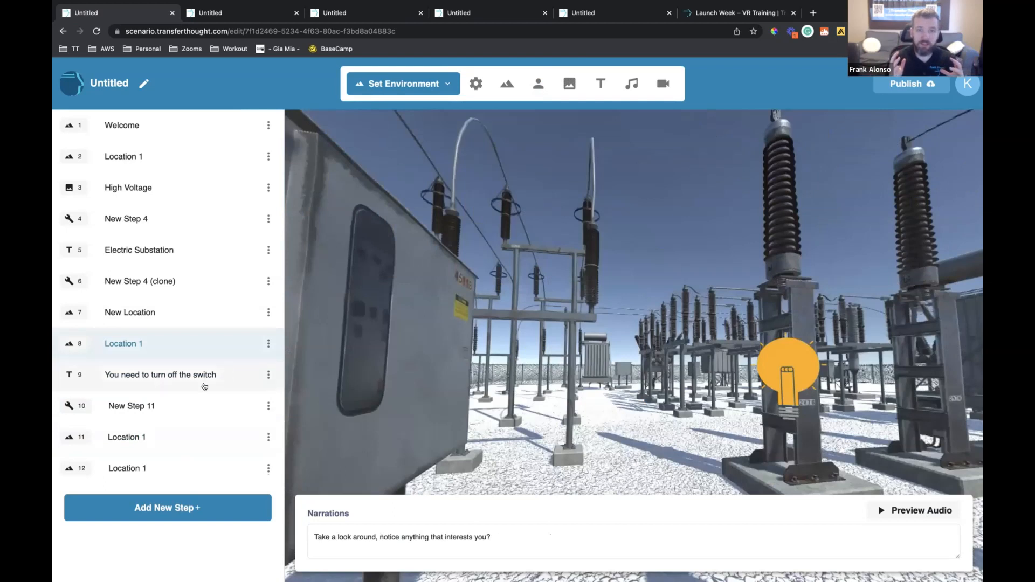
# Review steps 10, 11 and 12, looking around the "Power is off" and "Turn the power off" scenes
pyautogui.click(202, 409)
pyautogui.click(216, 435)
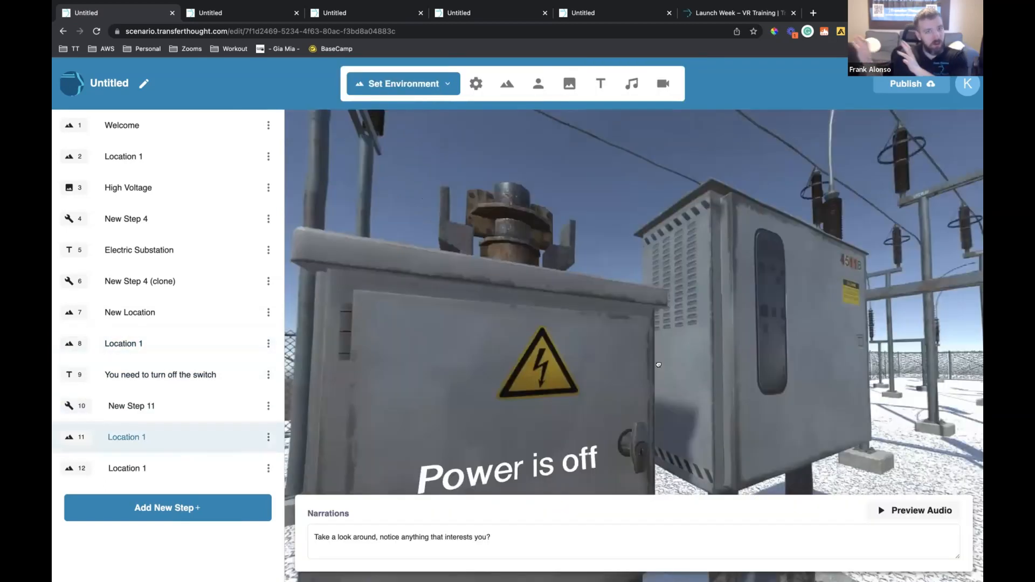
pyautogui.moveTo(642, 372); pyautogui.dragTo(334, 433)
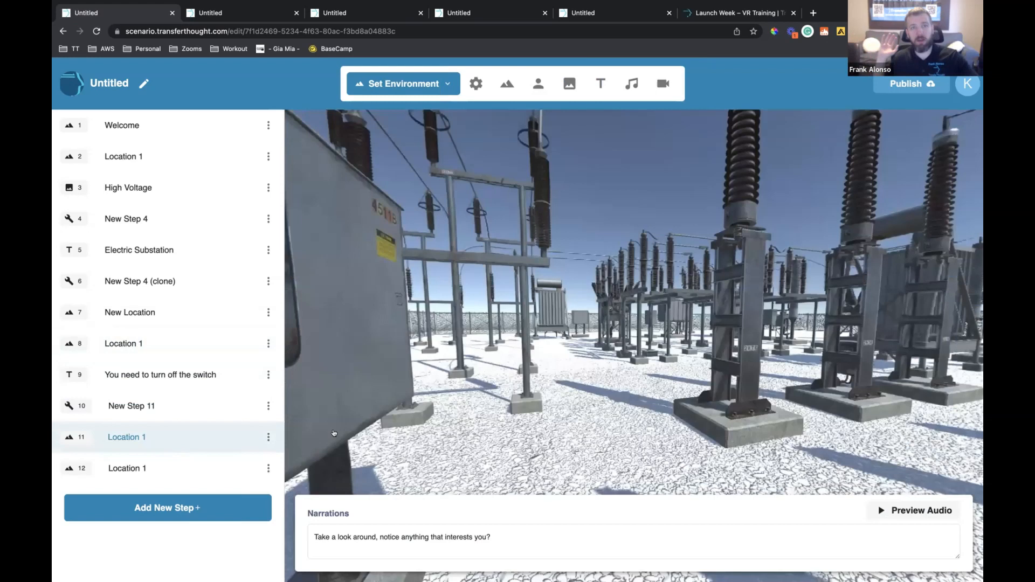
pyautogui.click(135, 468)
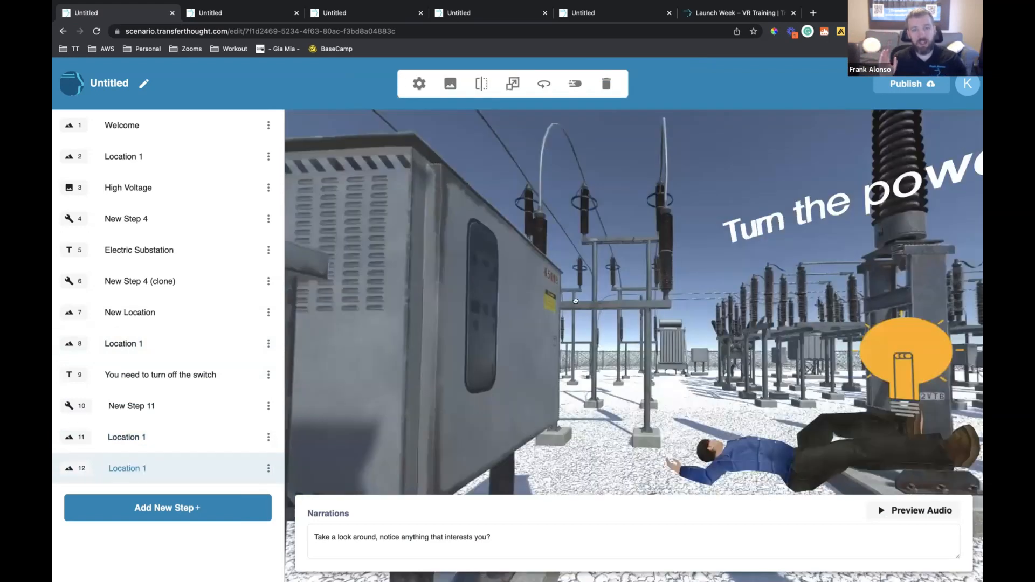
pyautogui.moveTo(575, 301); pyautogui.dragTo(616, 302)
pyautogui.moveTo(701, 211); pyautogui.dragTo(504, 206)
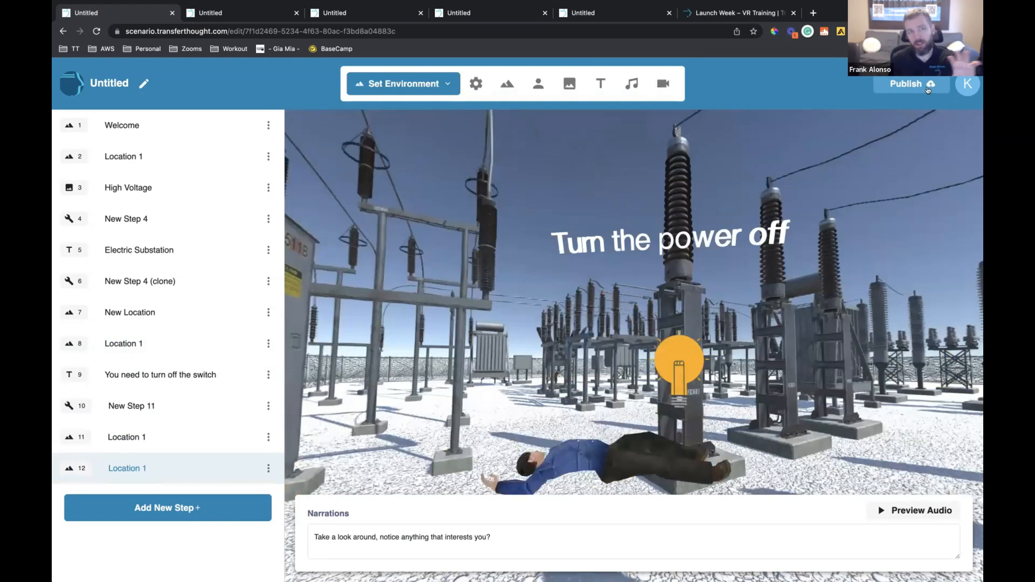
# Publish the scenario, close its sharing dialog and open the step options of the "Turn the power off" scene
pyautogui.click(657, 82)
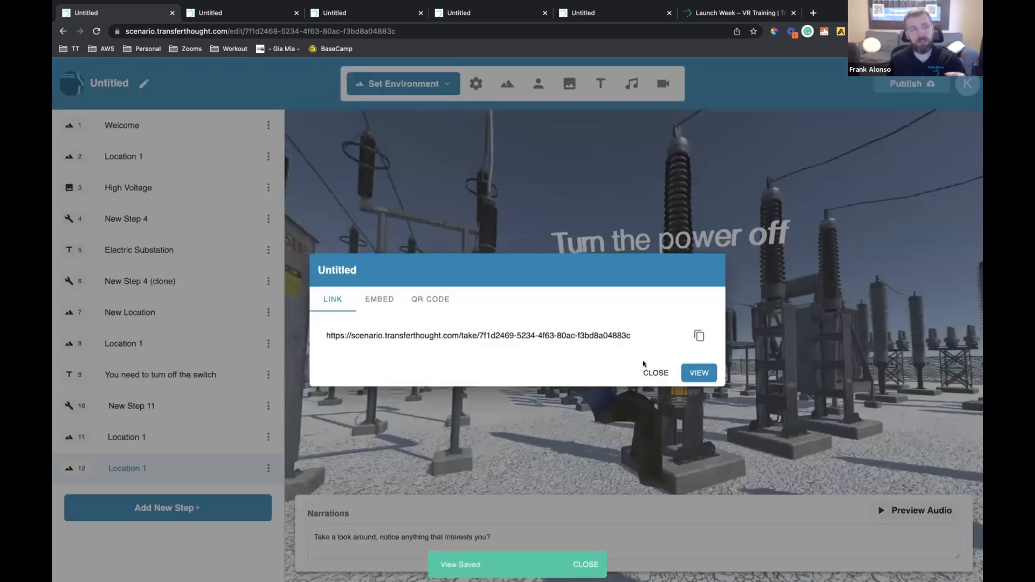
pyautogui.click(654, 372)
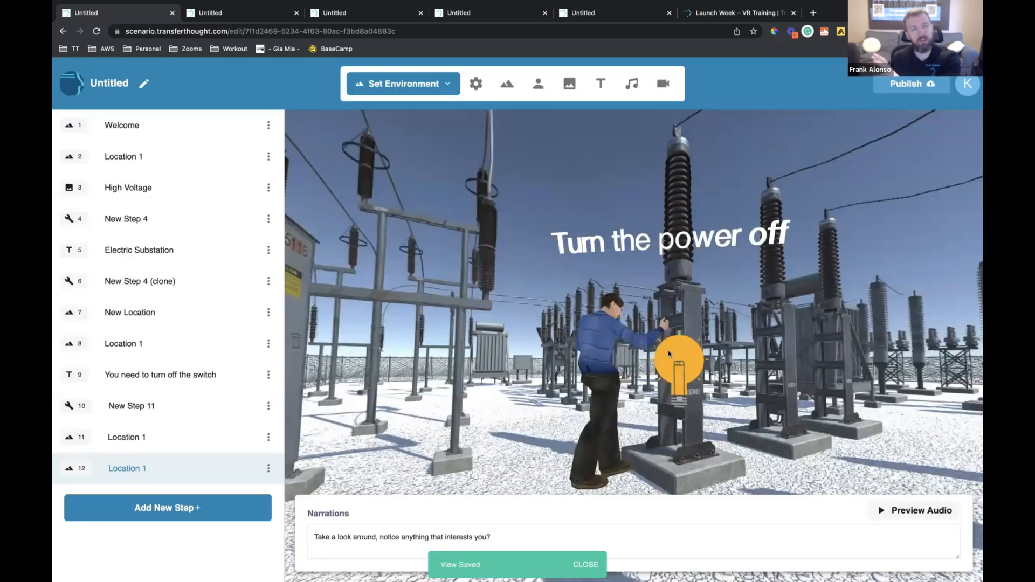
pyautogui.click(478, 82)
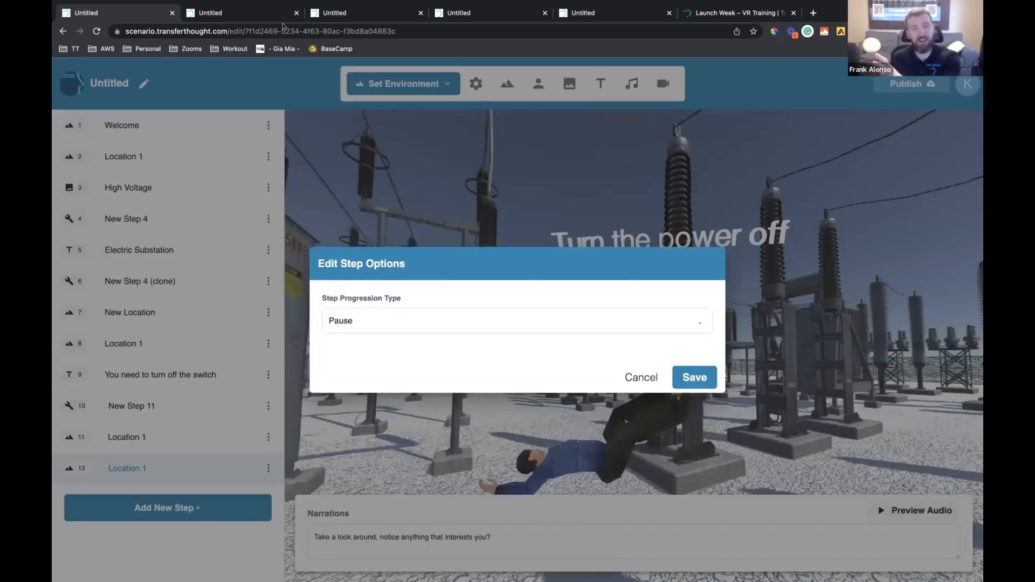
# Reload and start the published scenario, and look around its step 12 "Turn the power off" scene
pyautogui.click(281, 19)
pyautogui.press('super+r')
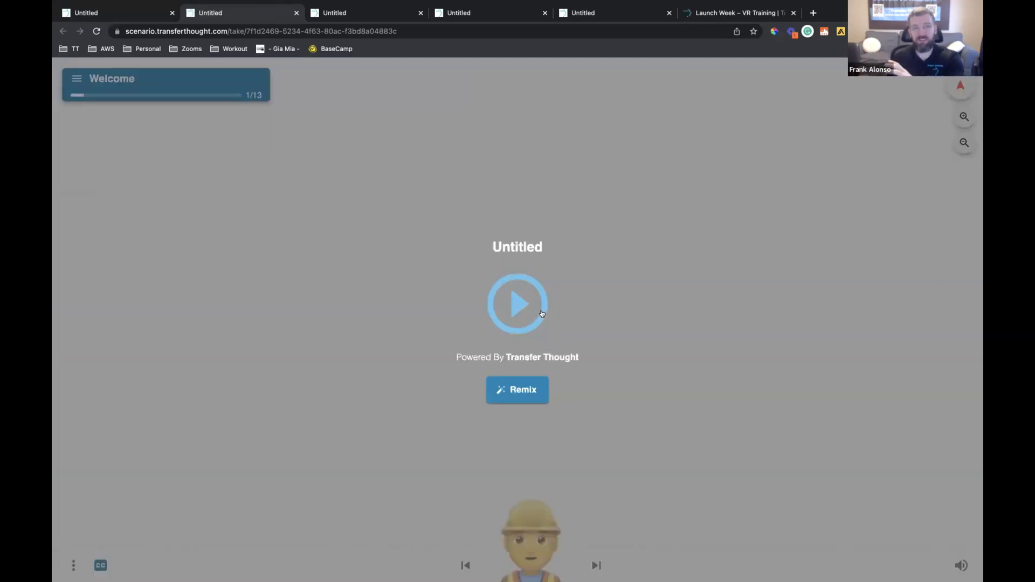
pyautogui.click(550, 350)
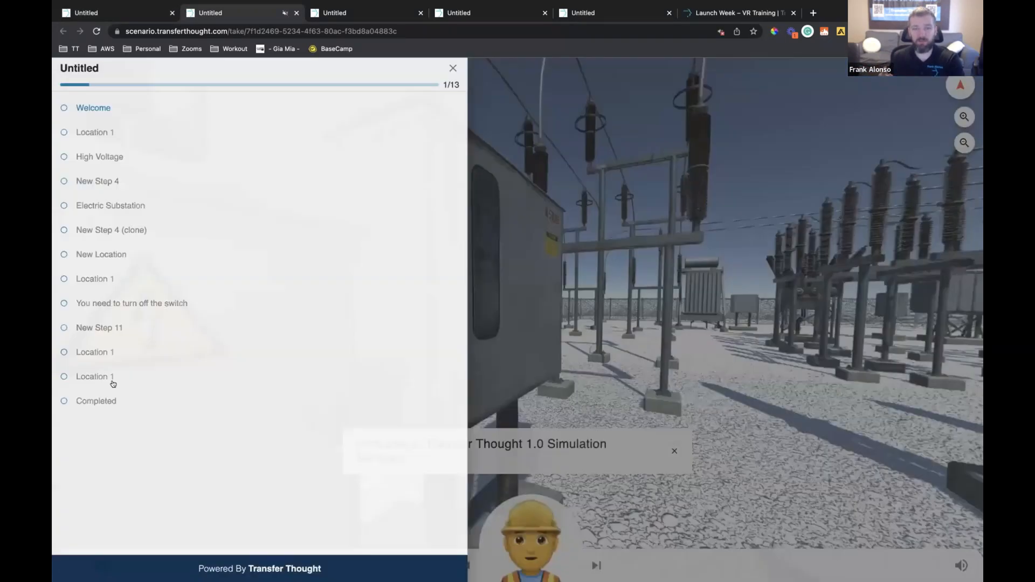
pyautogui.click(113, 381)
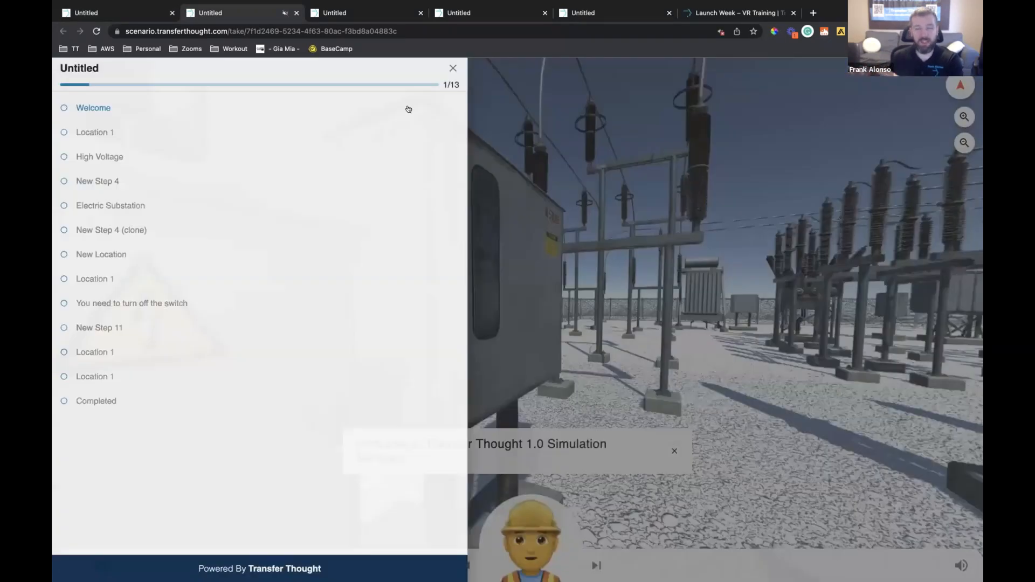
pyautogui.click(450, 71)
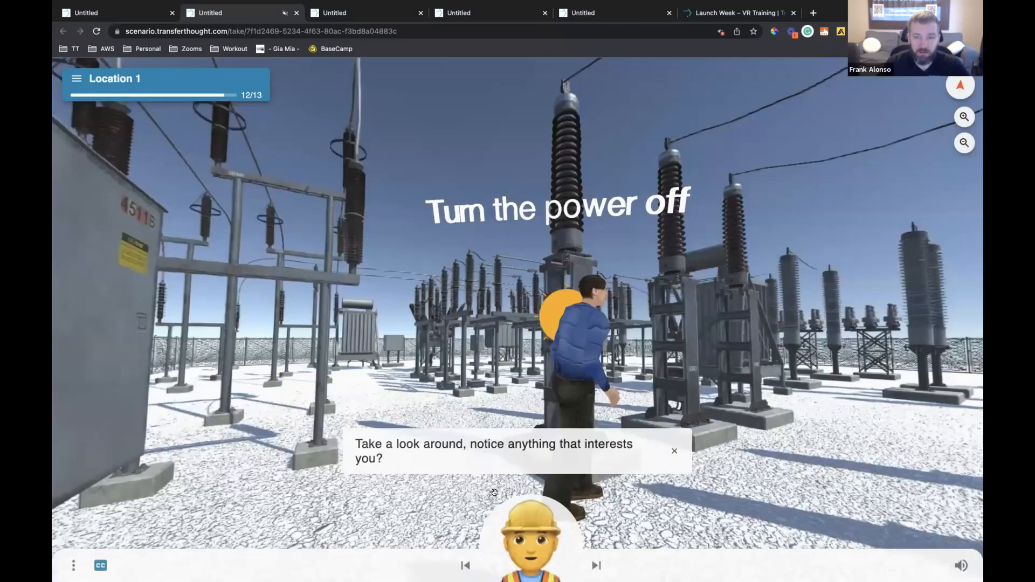
pyautogui.moveTo(510, 399); pyautogui.dragTo(510, 395)
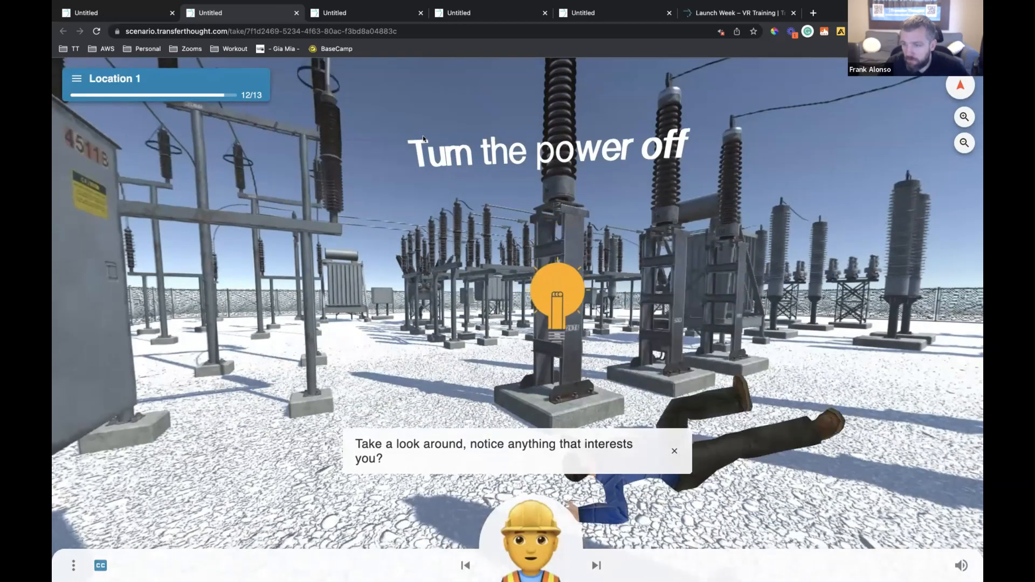
# Return to the editor, cancel the step options and open the Icons image library for the insulator's light bulb
pyautogui.click(97, 13)
pyautogui.click(642, 378)
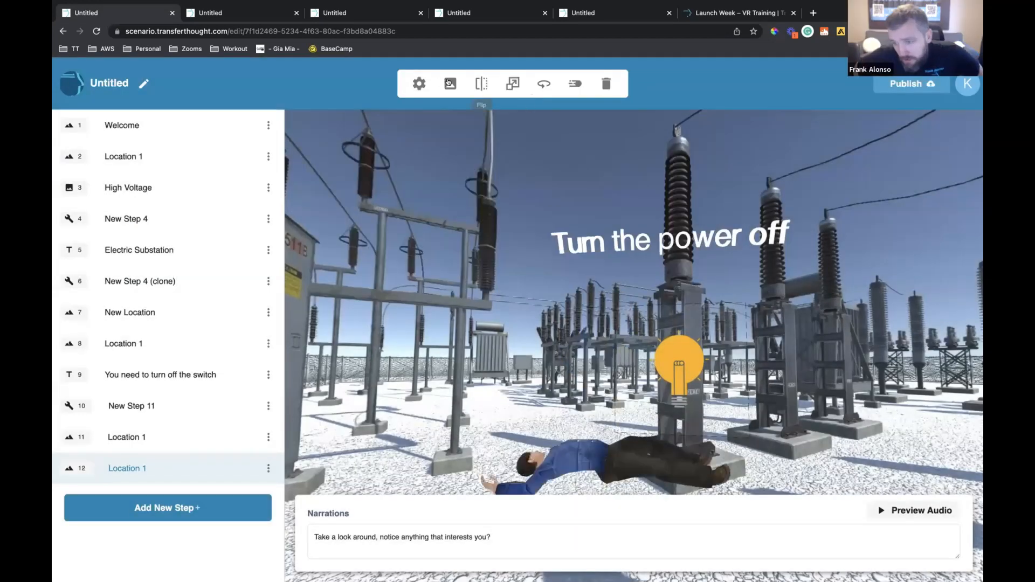
pyautogui.click(450, 83)
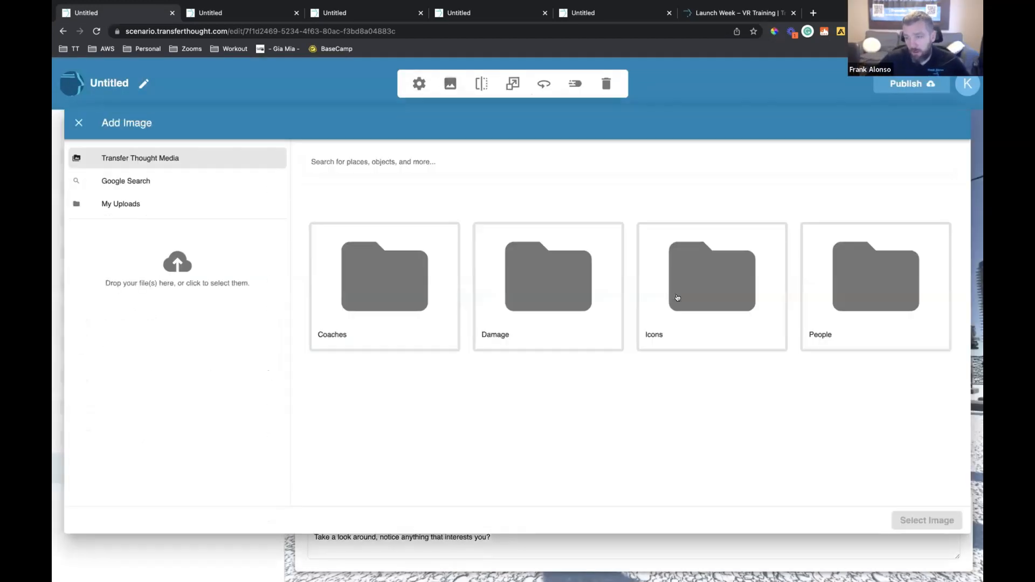
pyautogui.click(637, 293)
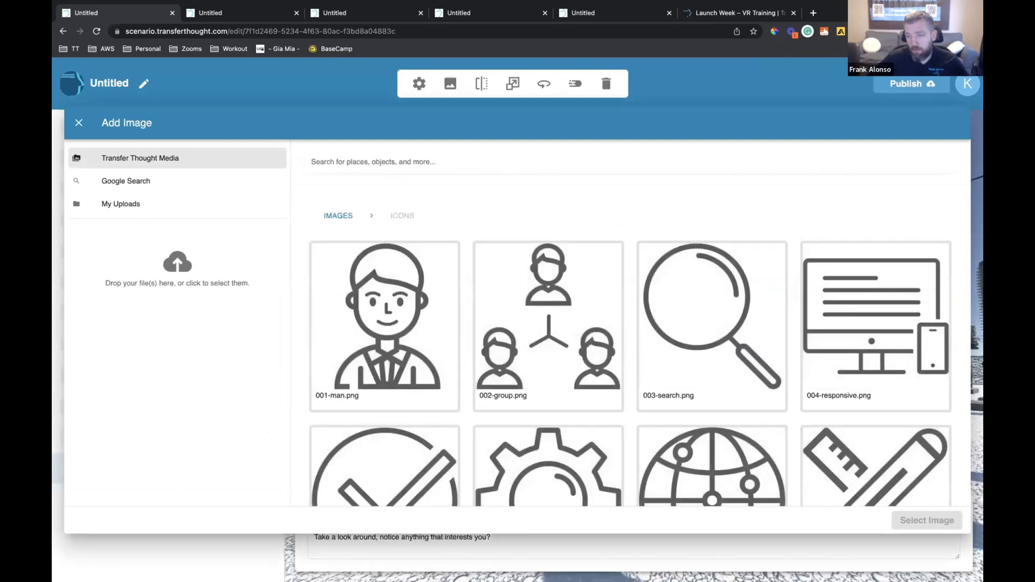
pyautogui.write('elec')
pyautogui.press('BackSpace')
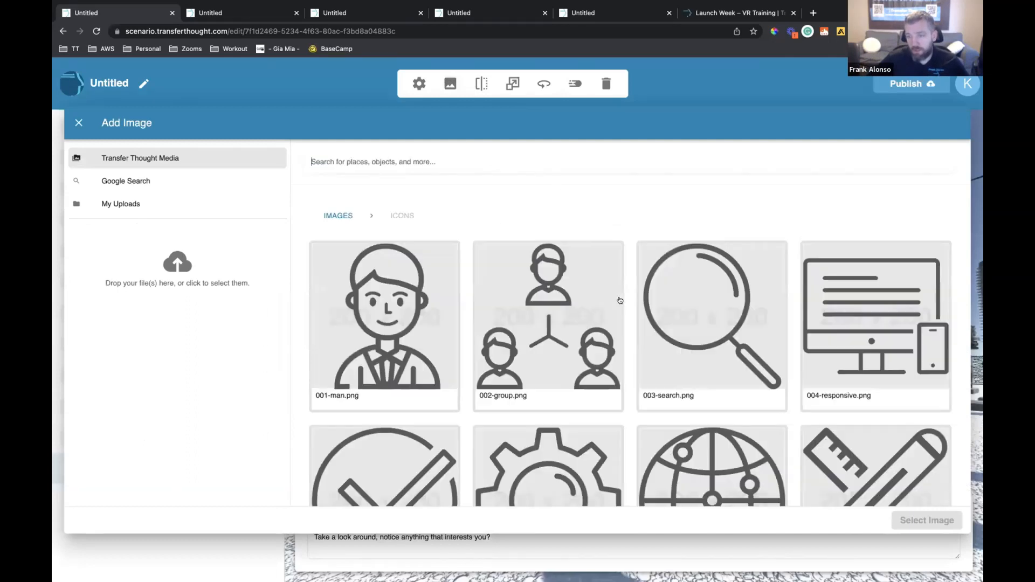
# Replace the light bulb on the insulator with the wk-thunder.png icon
pyautogui.scroll(-10, 620, 300)
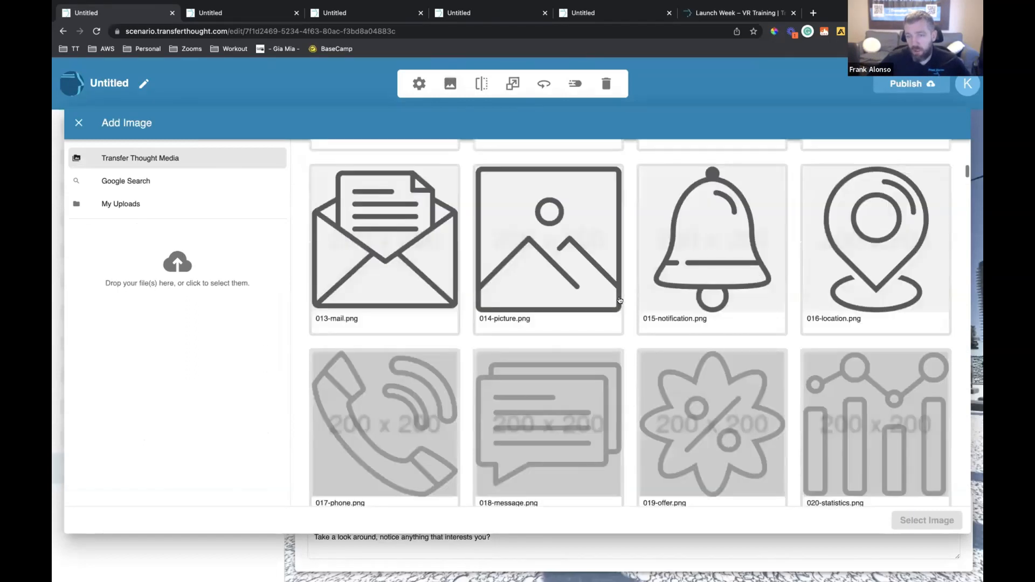
pyautogui.scroll(-8, 620, 300)
pyautogui.scroll(-15, 620, 301)
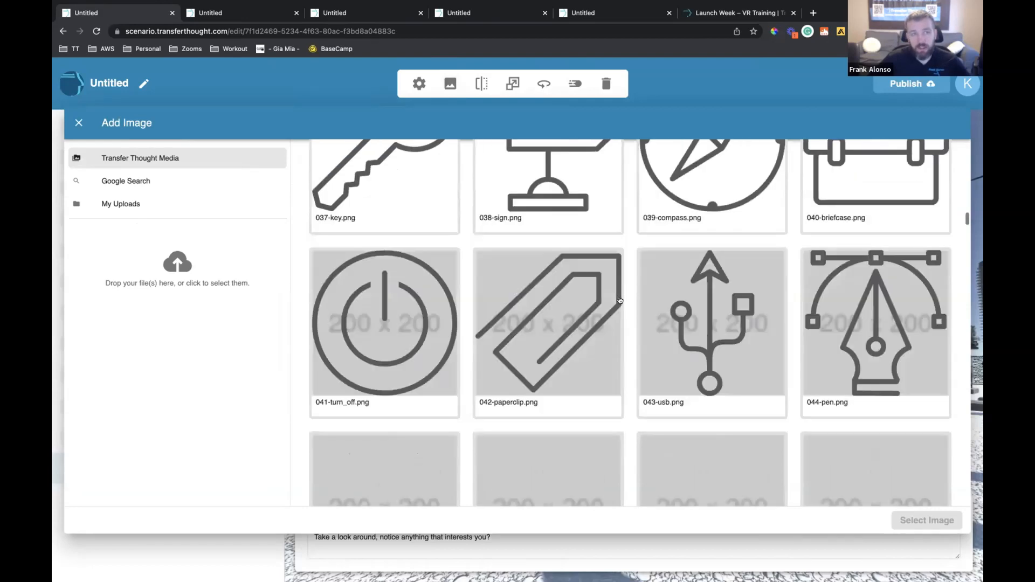
pyautogui.scroll(-15, 621, 300)
pyautogui.scroll(-15, 620, 300)
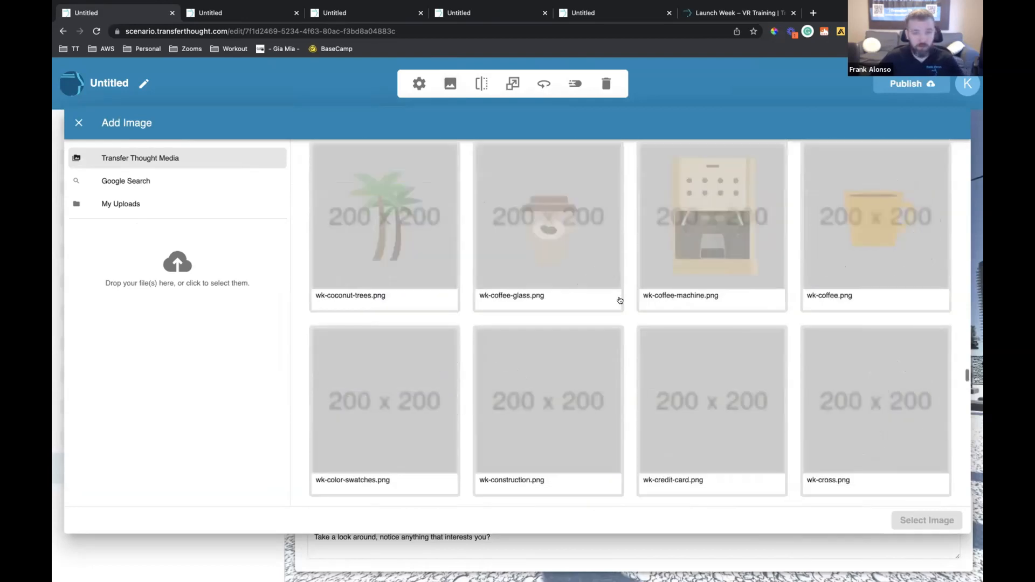
pyautogui.scroll(-10, 620, 300)
pyautogui.scroll(-10, 620, 301)
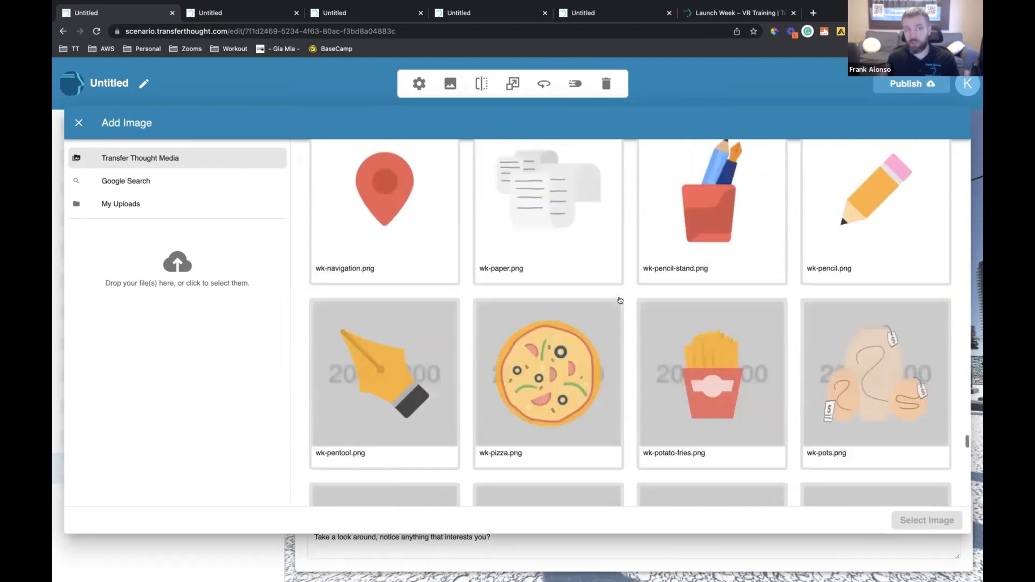
pyautogui.scroll(-4, 620, 301)
pyautogui.scroll(-4, 621, 300)
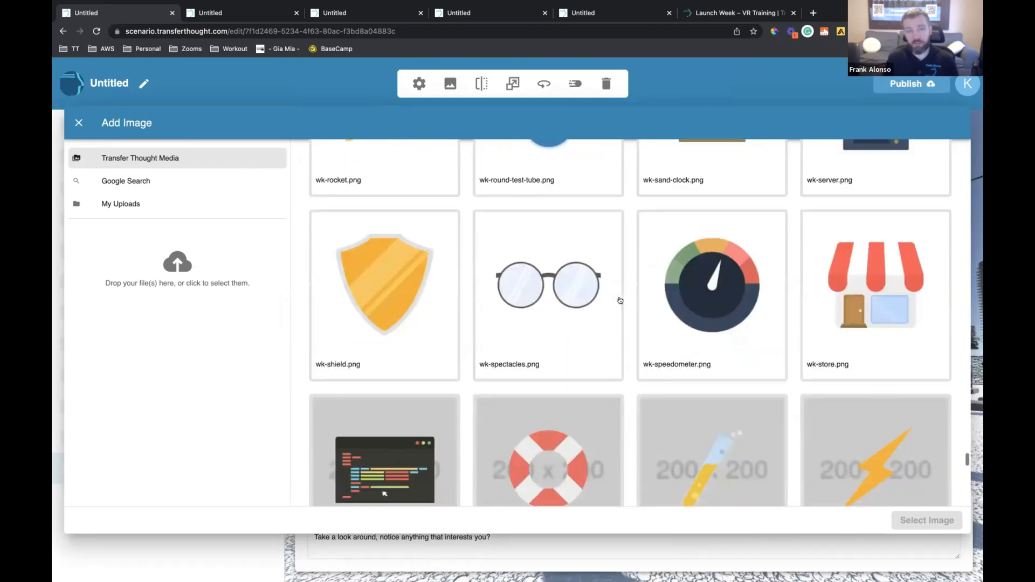
pyautogui.scroll(-5, 620, 300)
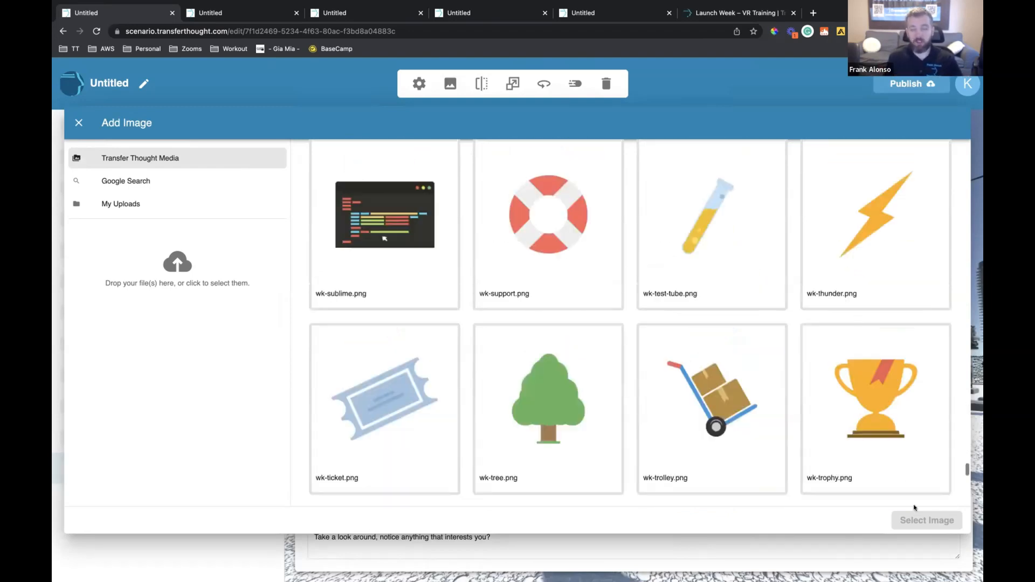
pyautogui.click(850, 273)
pyautogui.click(927, 520)
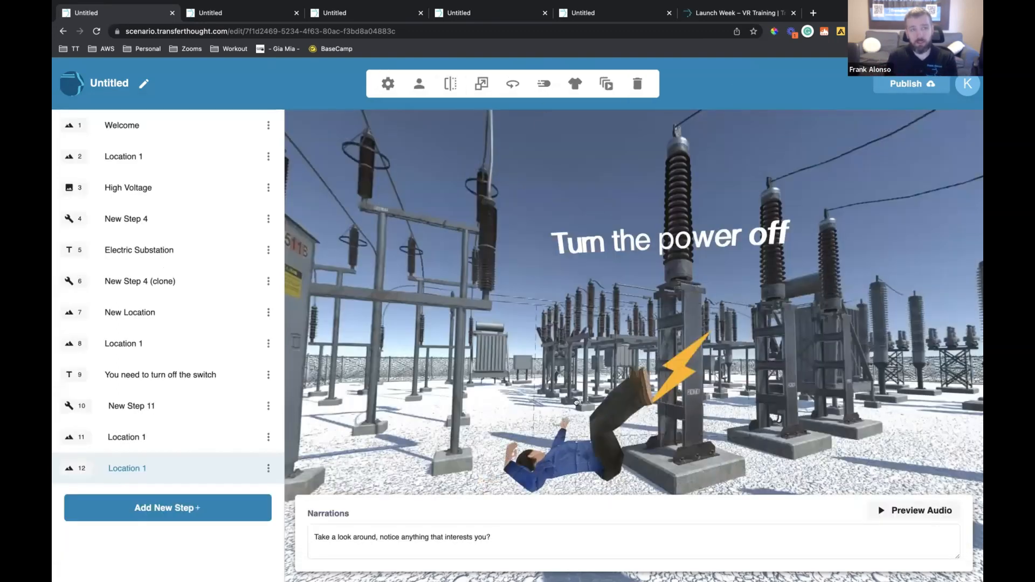
# Move the male character away from the insulator toward the cabinet and give him a walking animation
pyautogui.moveTo(636, 242); pyautogui.dragTo(553, 241)
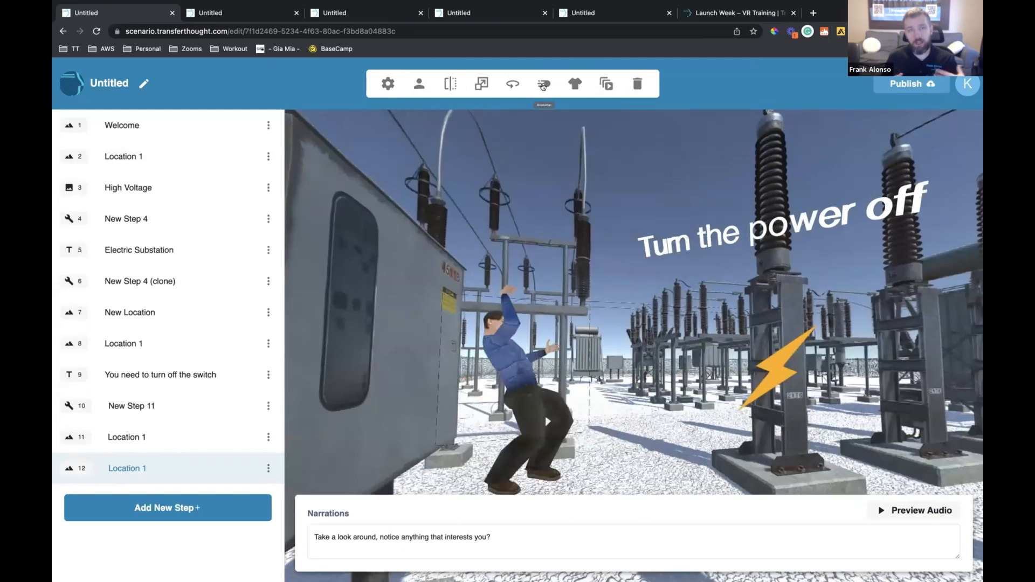
pyautogui.click(545, 83)
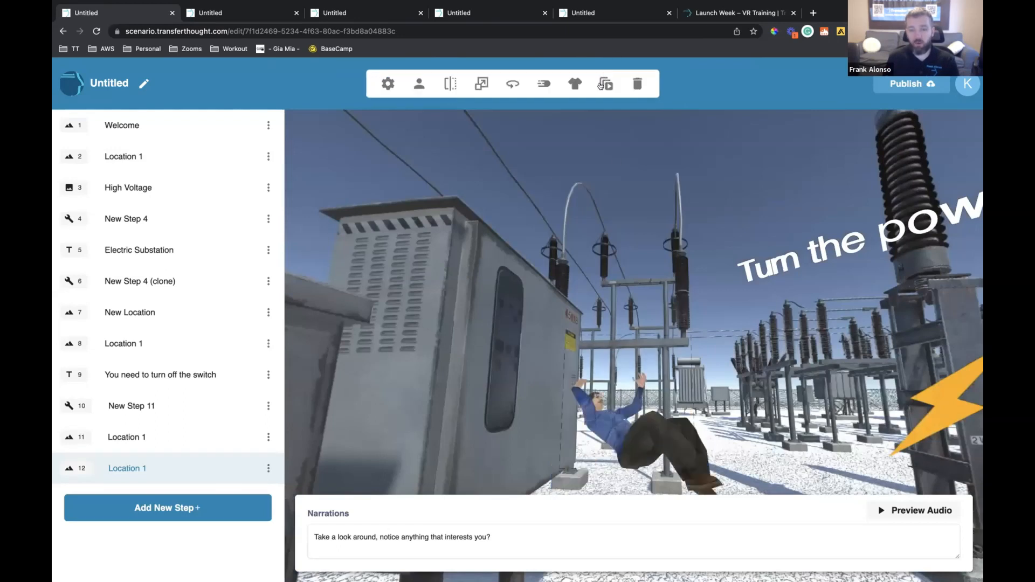
pyautogui.click(605, 83)
pyautogui.click(384, 243)
pyautogui.click(918, 520)
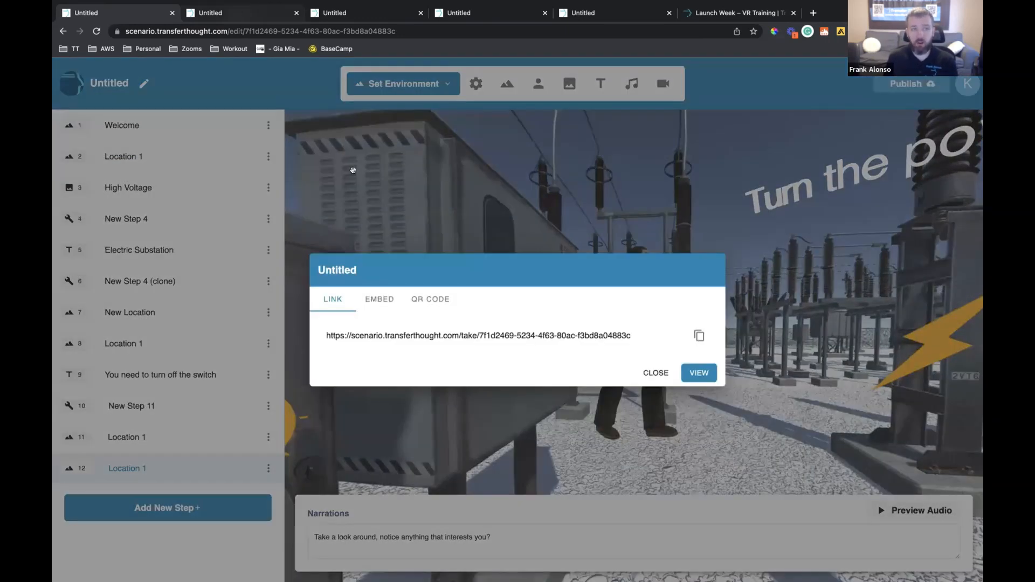
# Publish the scenario and play the step 12 Location 1 scene in the published version
pyautogui.click(700, 373)
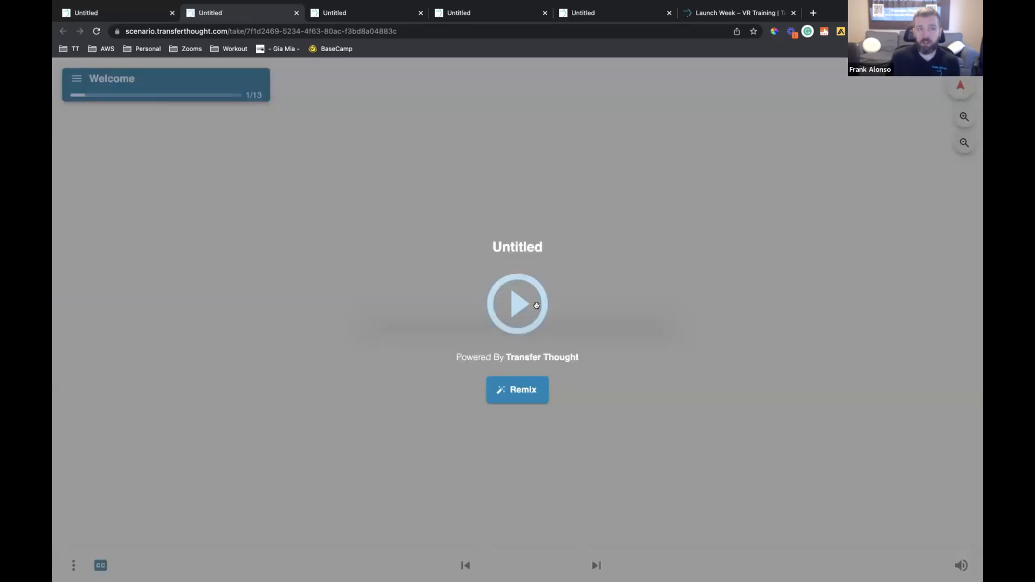
pyautogui.click(537, 306)
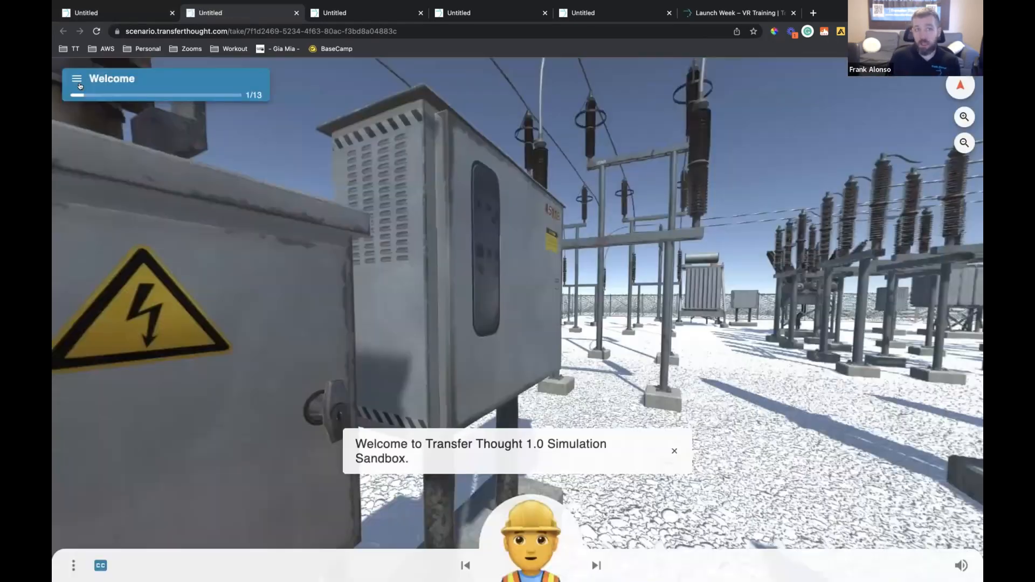
pyautogui.click(112, 81)
pyautogui.click(146, 376)
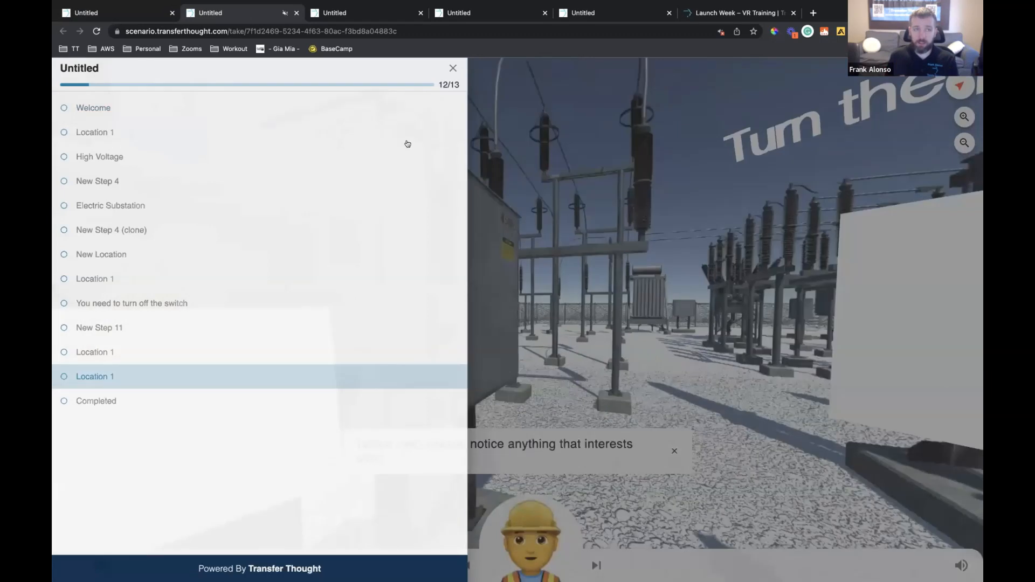
pyautogui.click(452, 67)
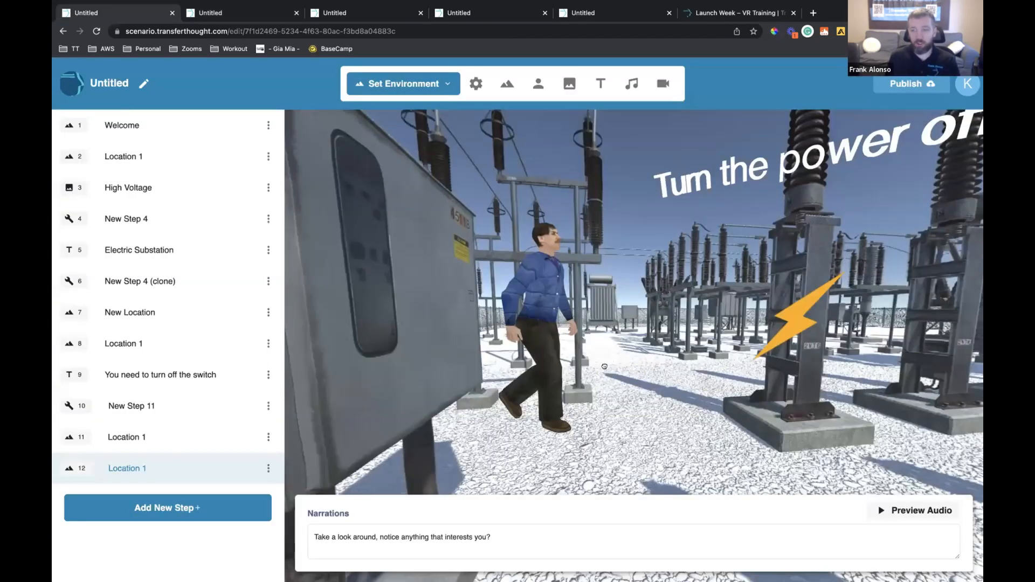
# Close the publish link dialog and examine the actions available for the lightning icon's click event, leaving its prop options without saving
pyautogui.moveTo(604, 367); pyautogui.dragTo(674, 376)
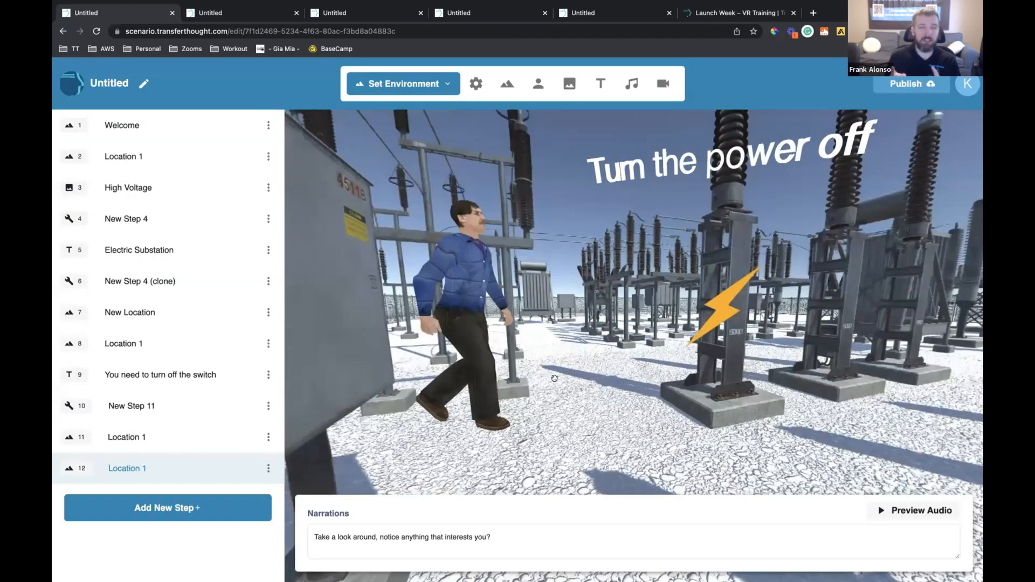
pyautogui.moveTo(651, 190); pyautogui.dragTo(663, 199)
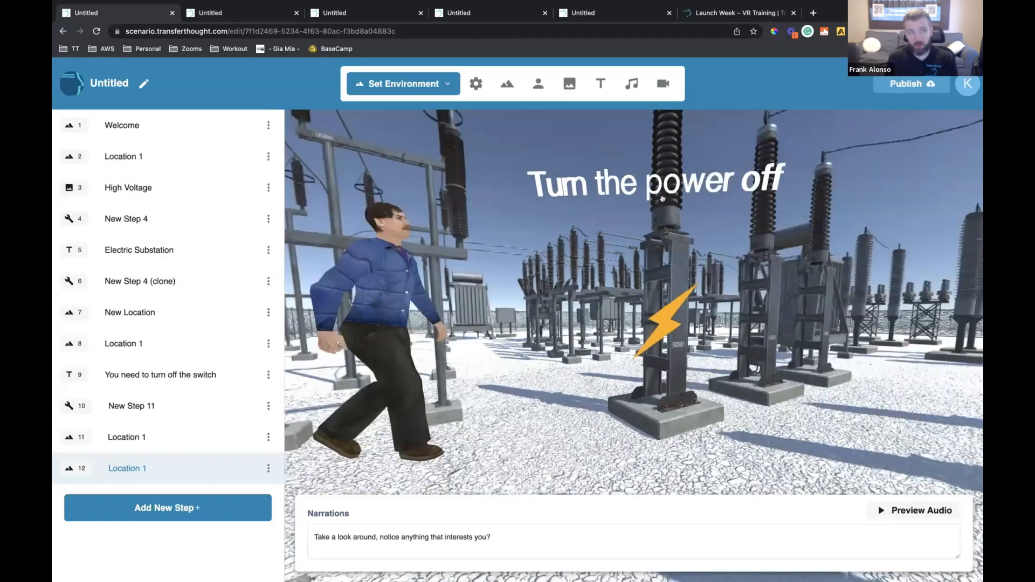
pyautogui.click(663, 198)
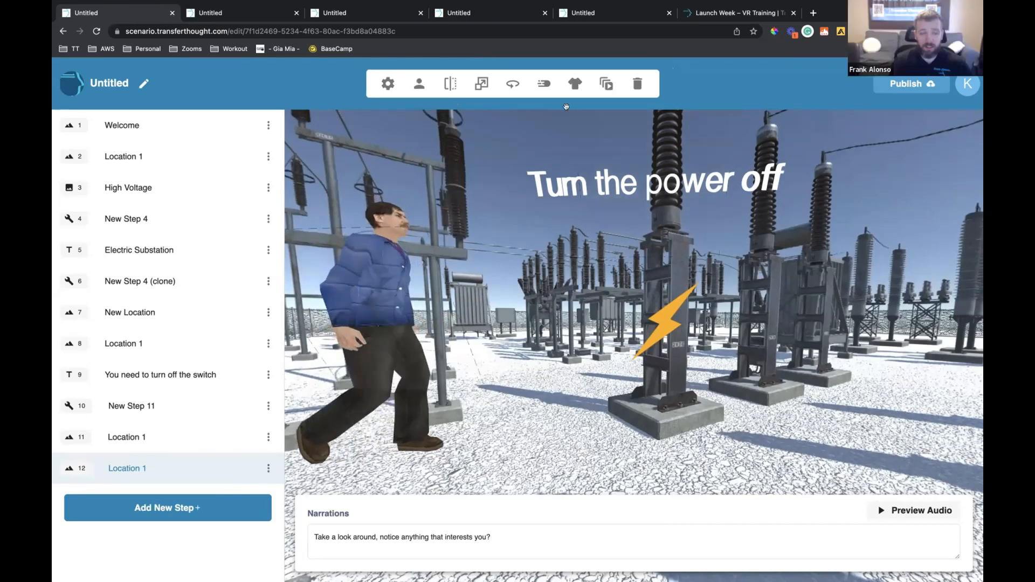
pyautogui.click(660, 326)
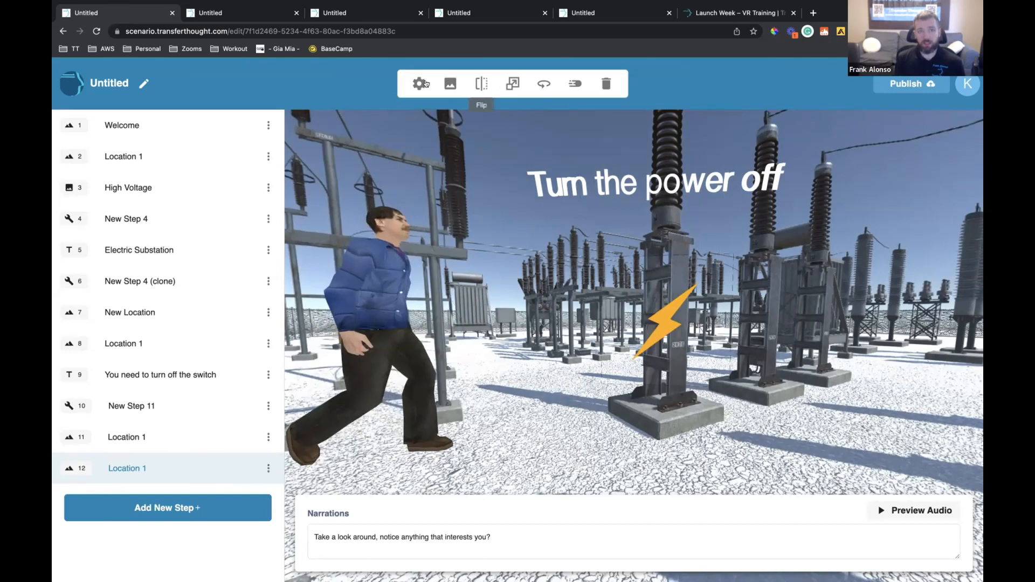
pyautogui.click(513, 106)
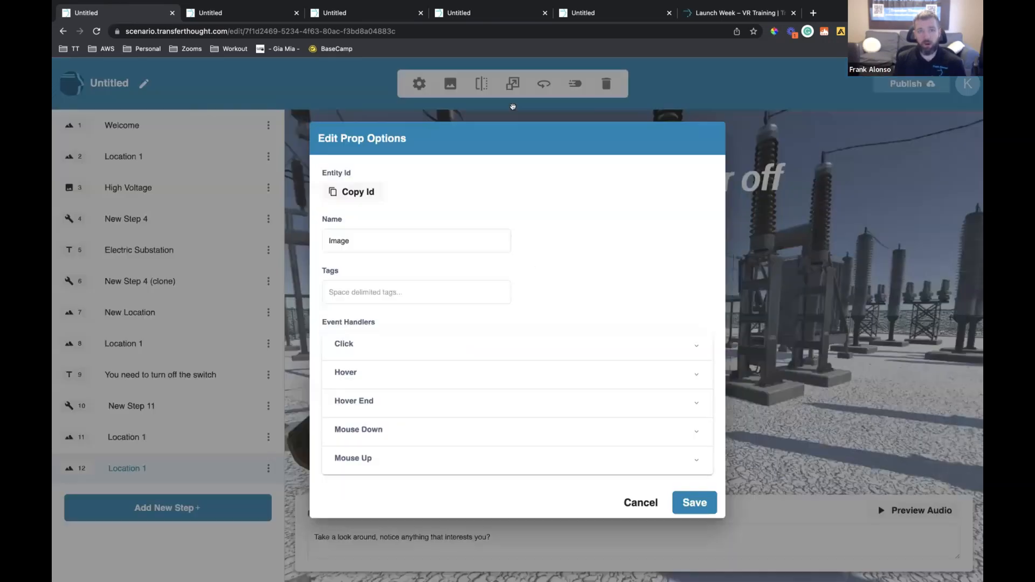
pyautogui.click(455, 88)
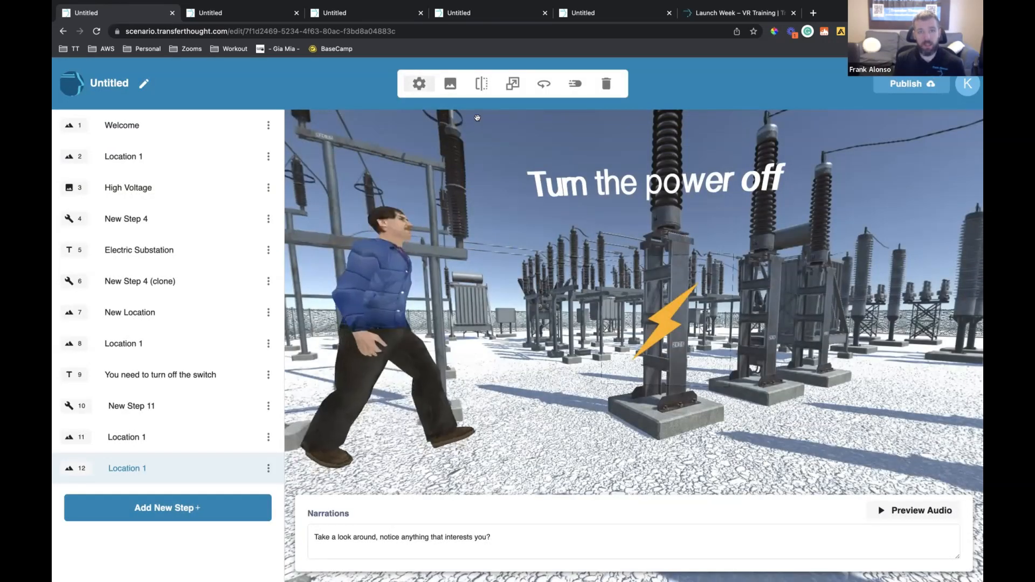
pyautogui.click(419, 83)
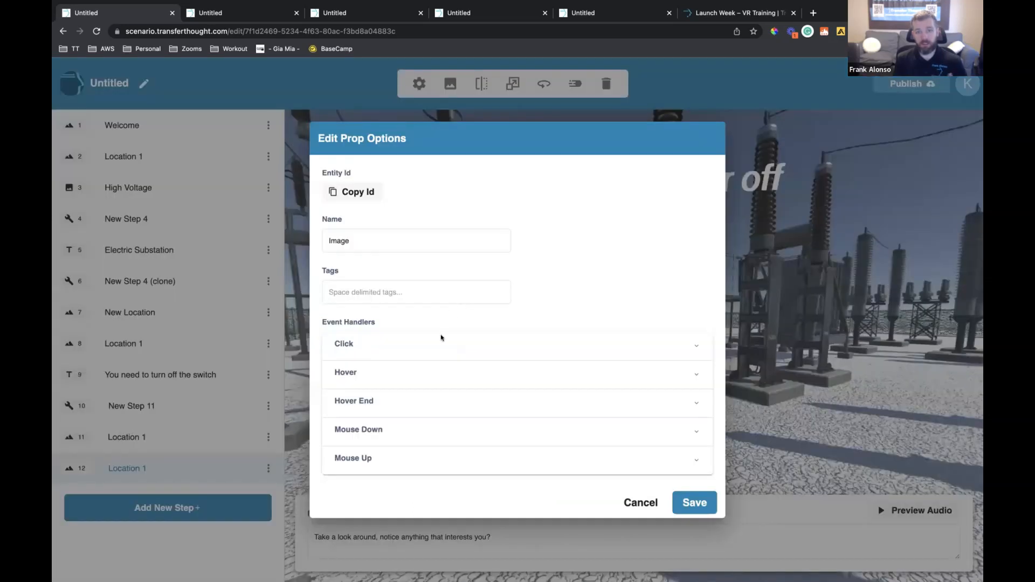
pyautogui.click(441, 339)
pyautogui.scroll(-2, 435, 295)
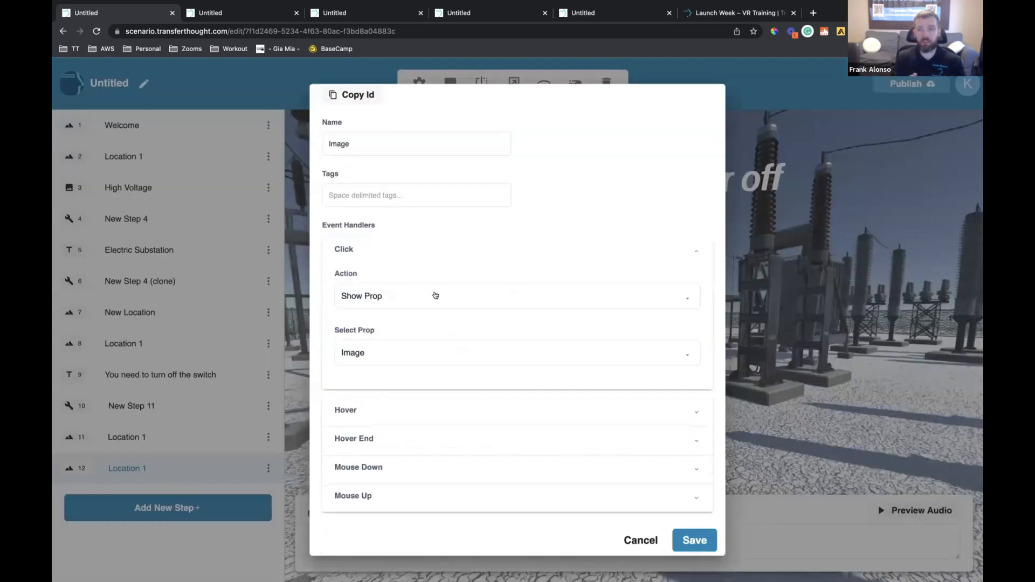
pyautogui.click(436, 296)
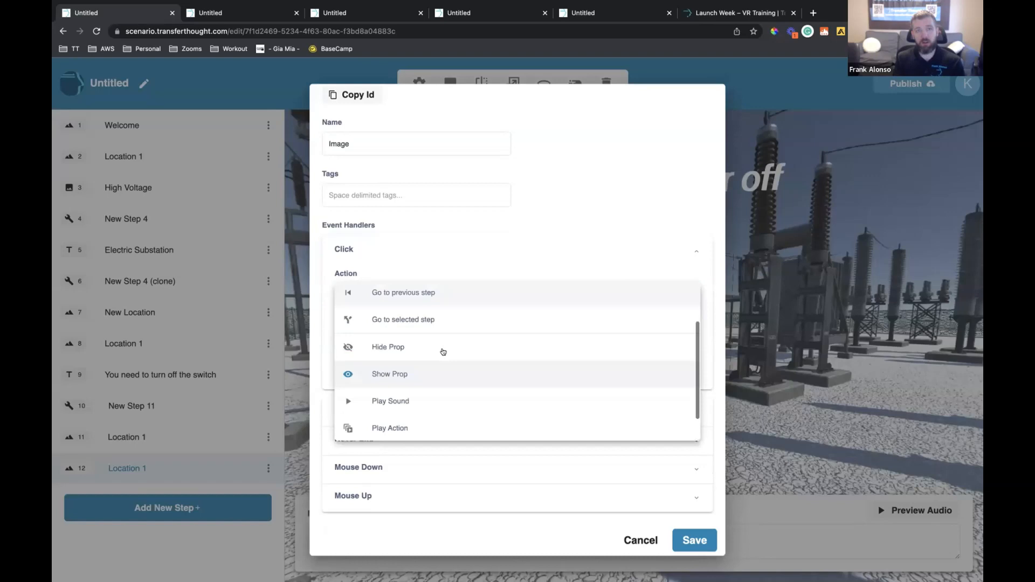
pyautogui.scroll(-1, 443, 352)
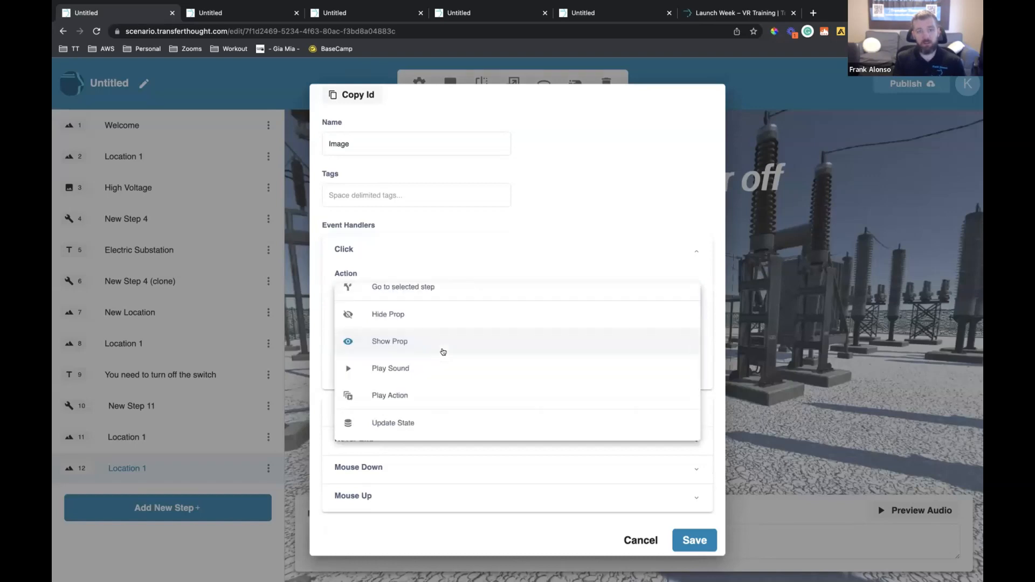
pyautogui.click(641, 541)
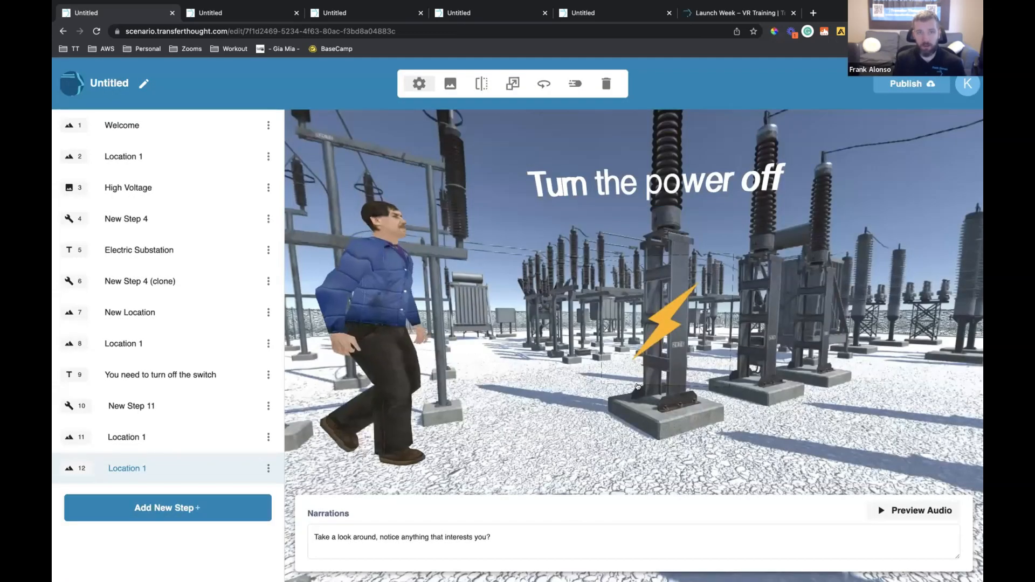
# Move the male character close to the lightning icon at the insulator and change his animation to idle1
pyautogui.moveTo(403, 337); pyautogui.dragTo(500, 340)
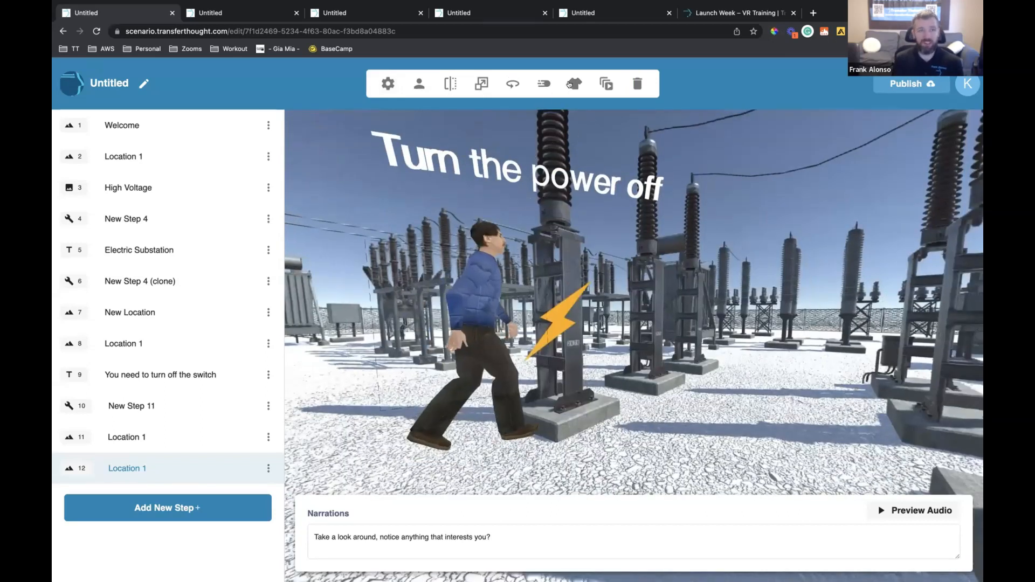
pyautogui.click(573, 84)
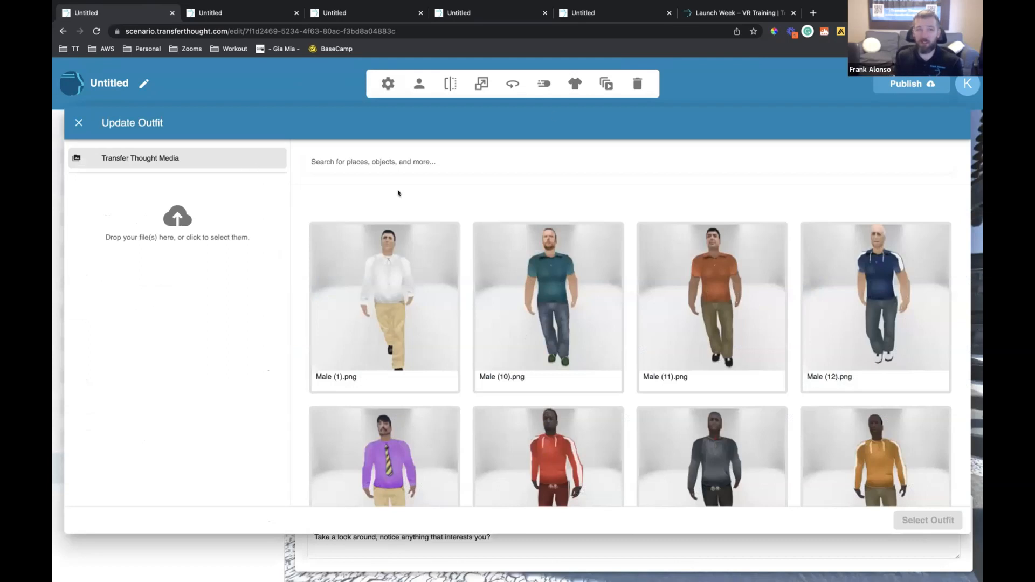
pyautogui.click(606, 83)
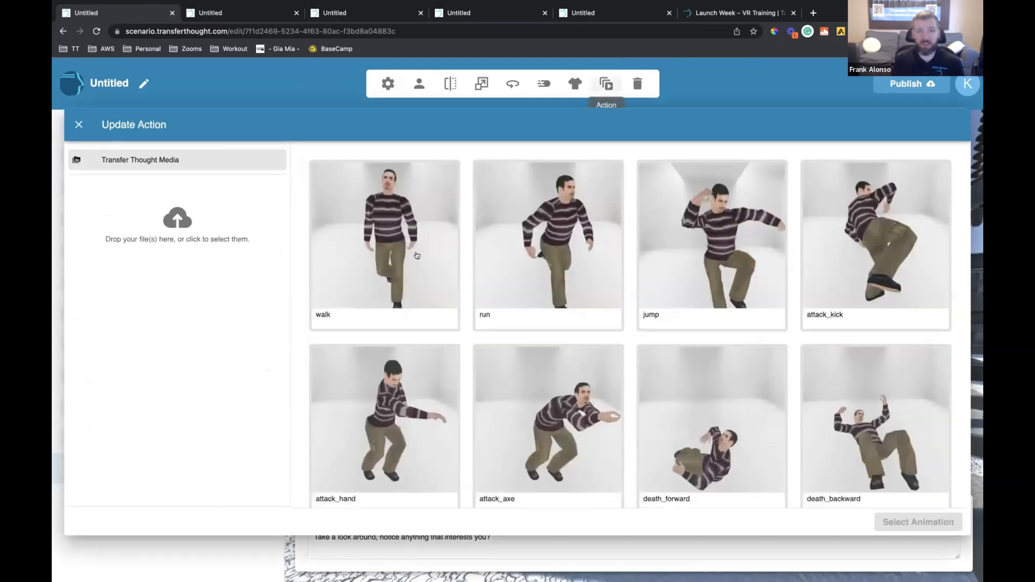
pyautogui.scroll(-5, 753, 274)
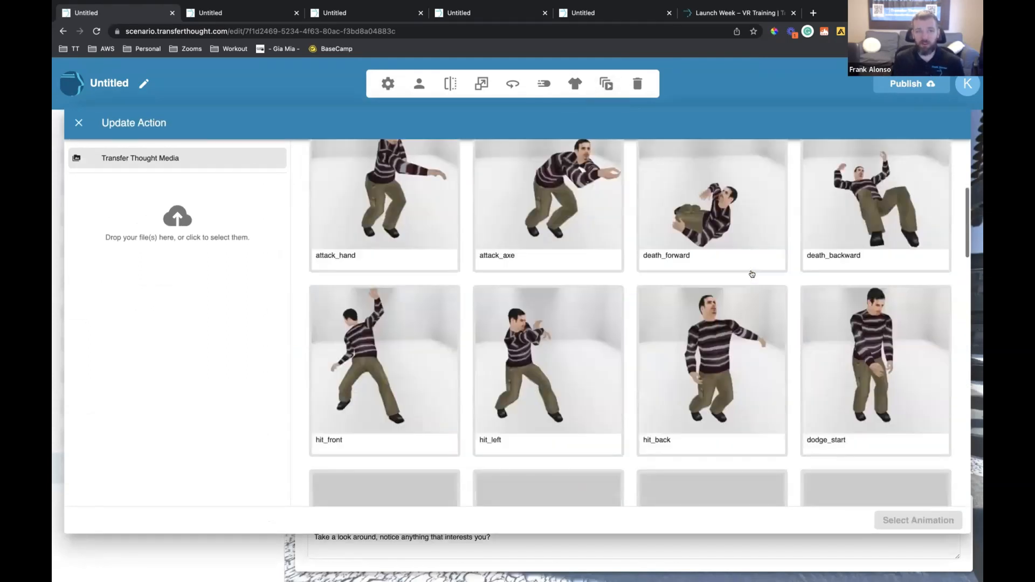
pyautogui.scroll(-6, 752, 274)
pyautogui.click(751, 274)
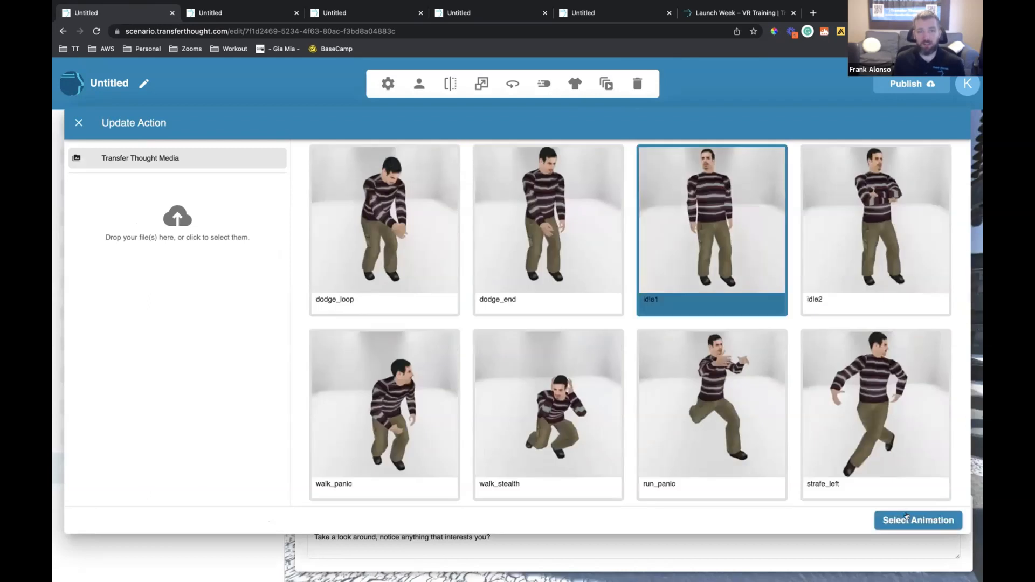
pyautogui.click(907, 517)
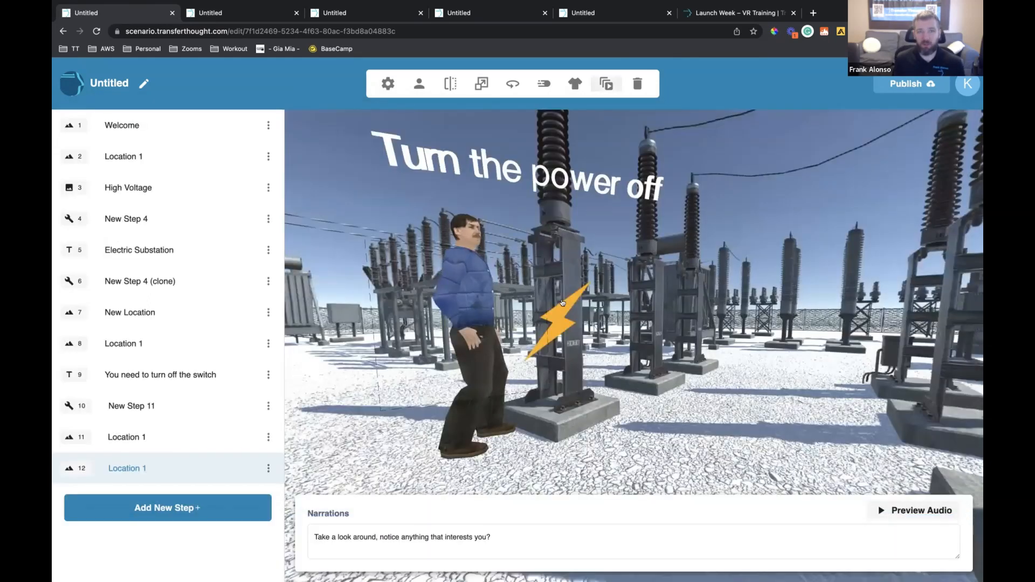